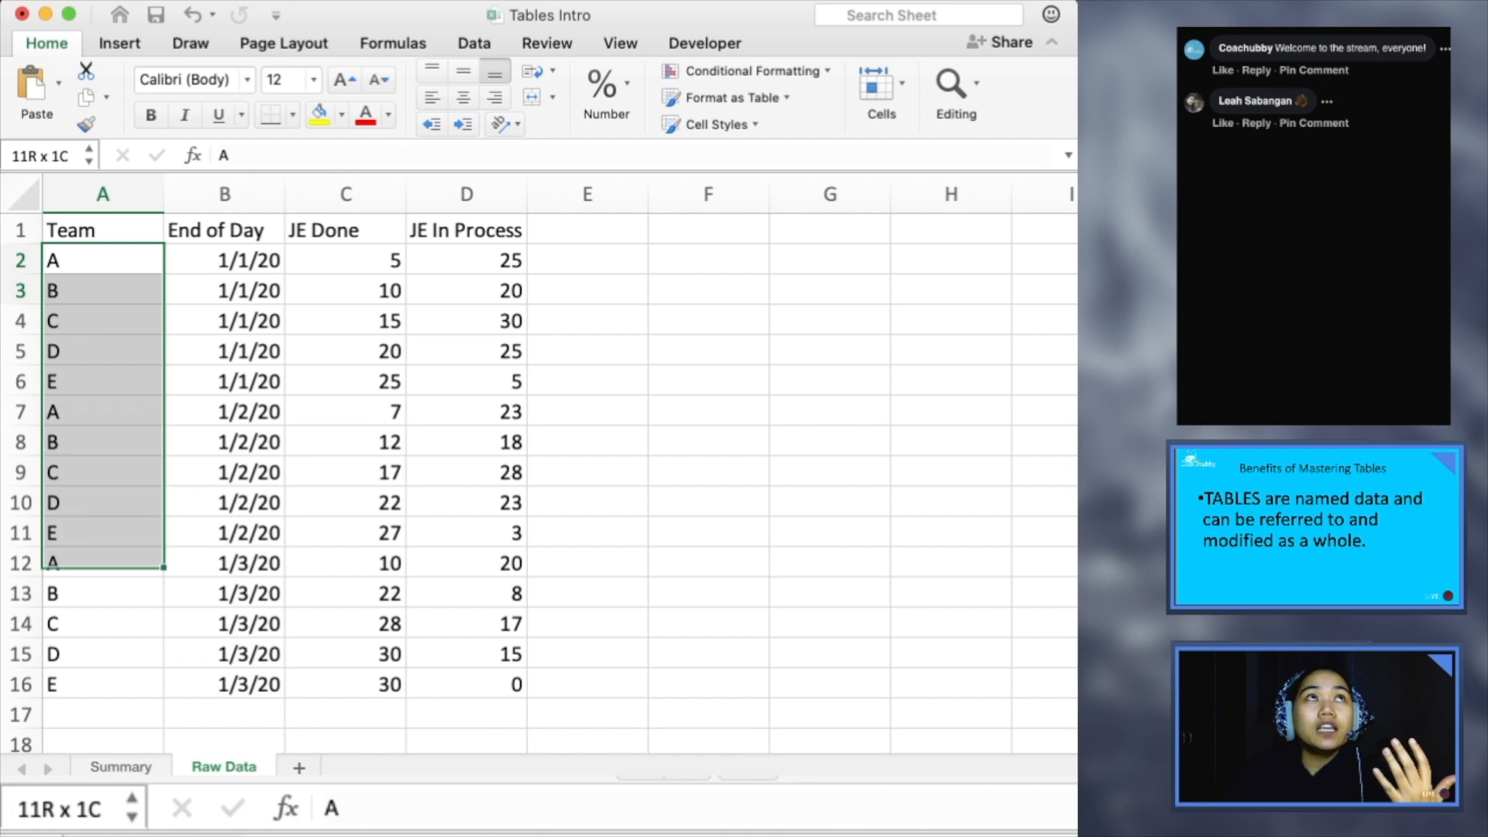
- Examine the Team, End of Day, JE Done and JE In Process columns and their headers on the Raw Data sheet
drag(224, 260, 224, 594)
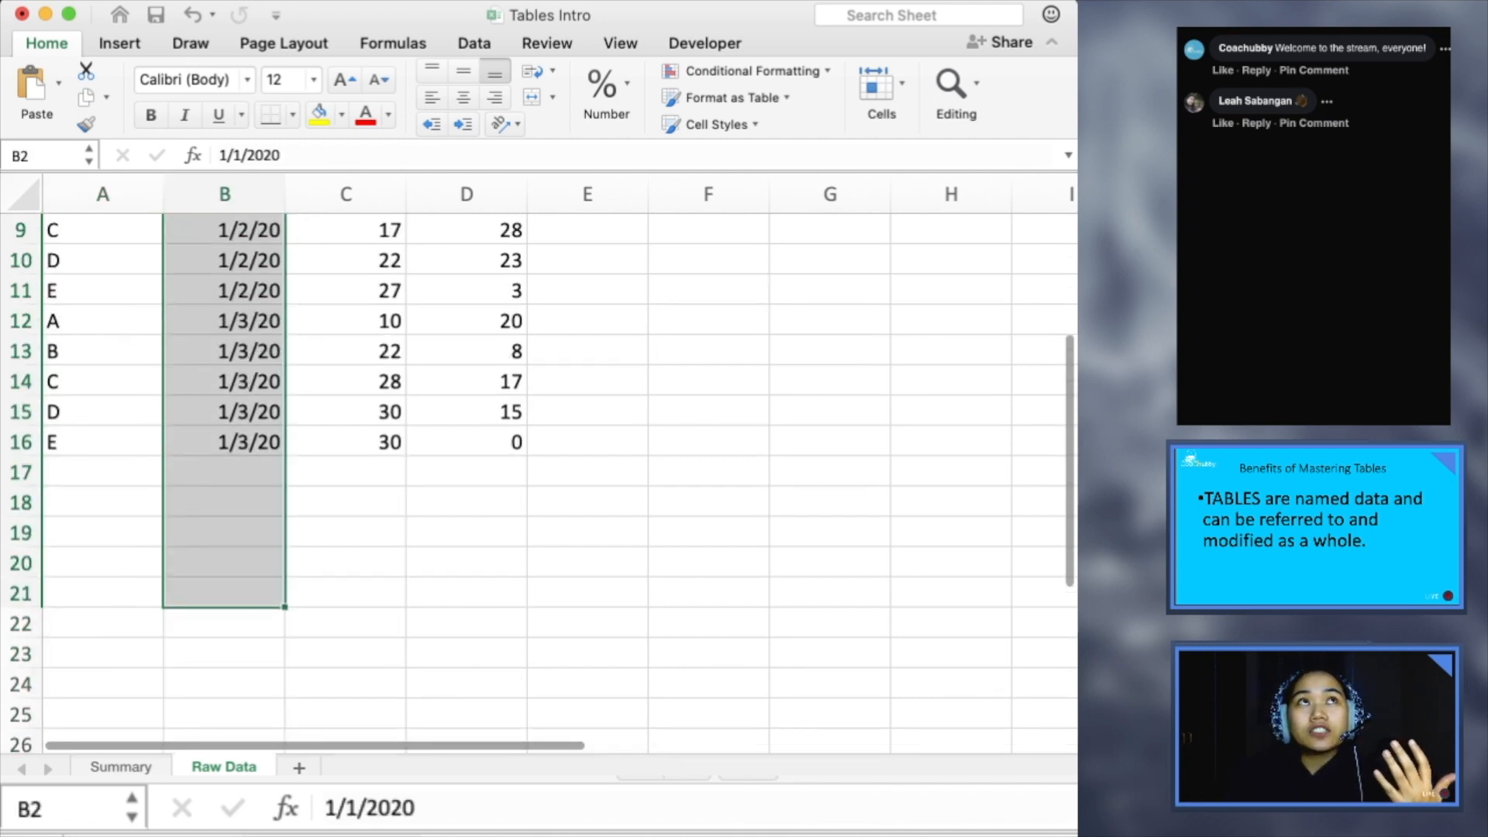
scroll(224, 480, up, 5)
click(224, 321)
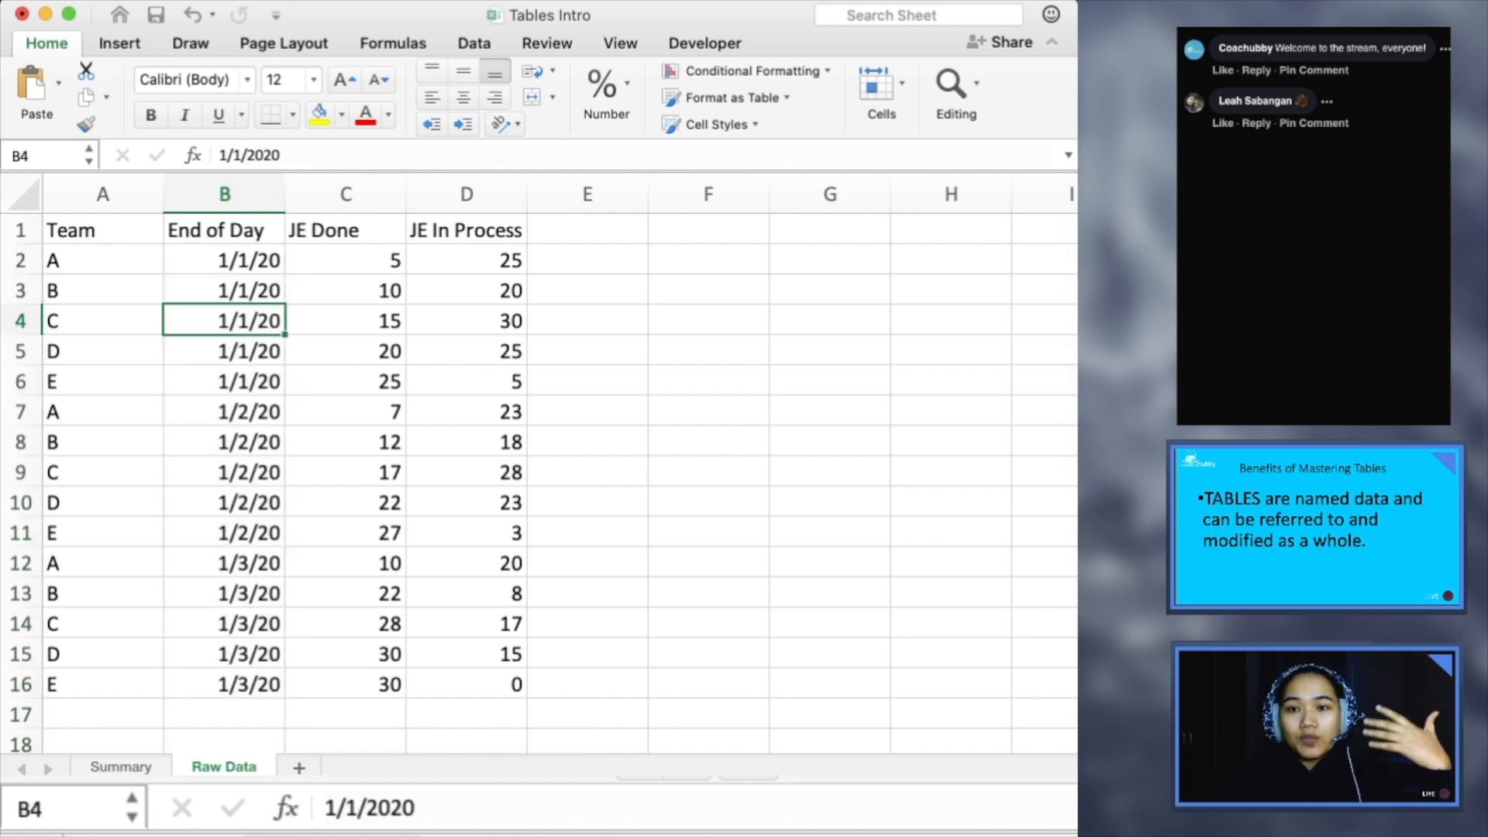
drag(346, 260, 346, 686)
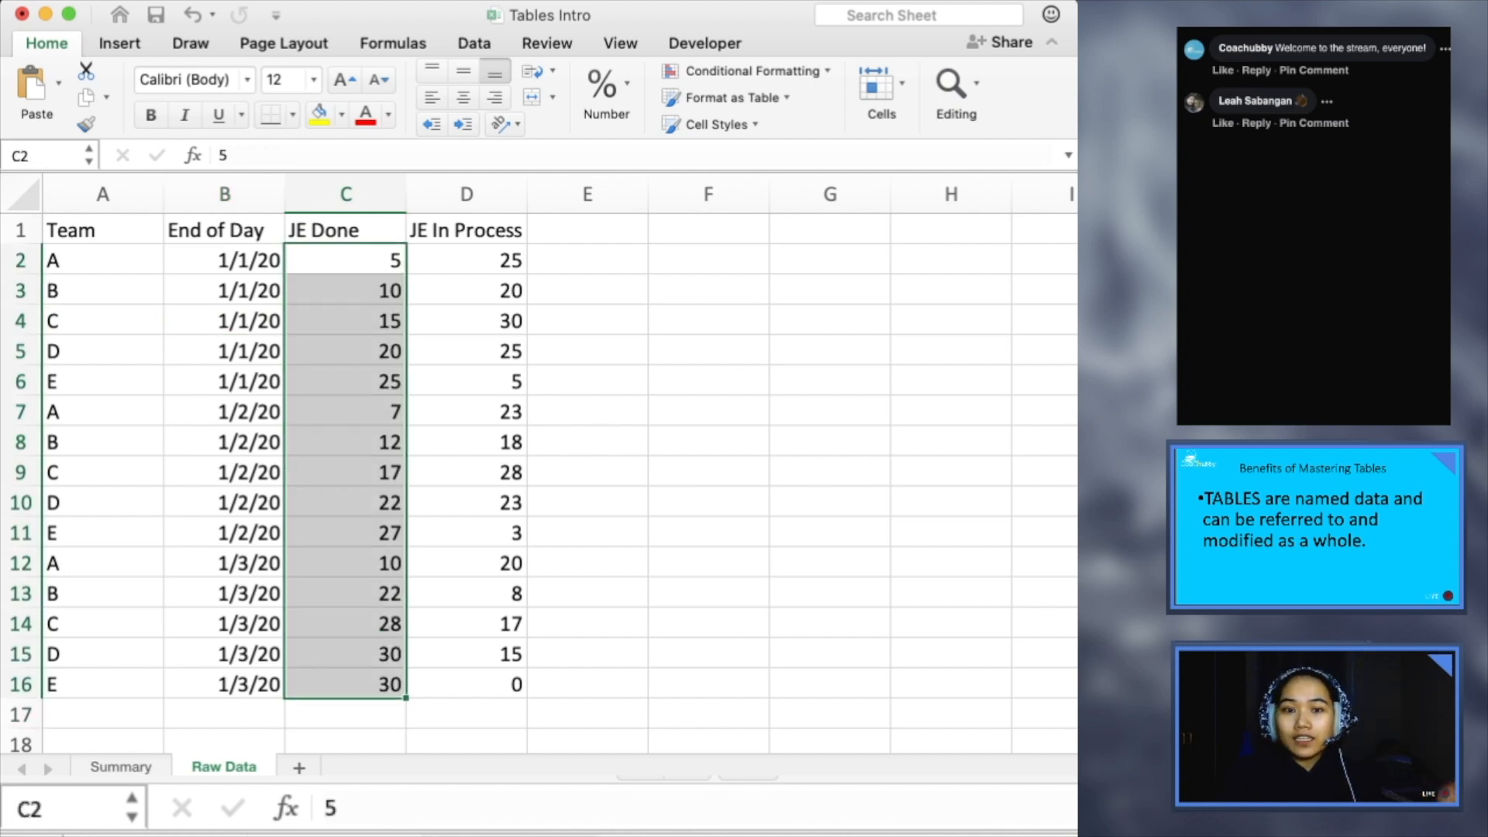
click(346, 563)
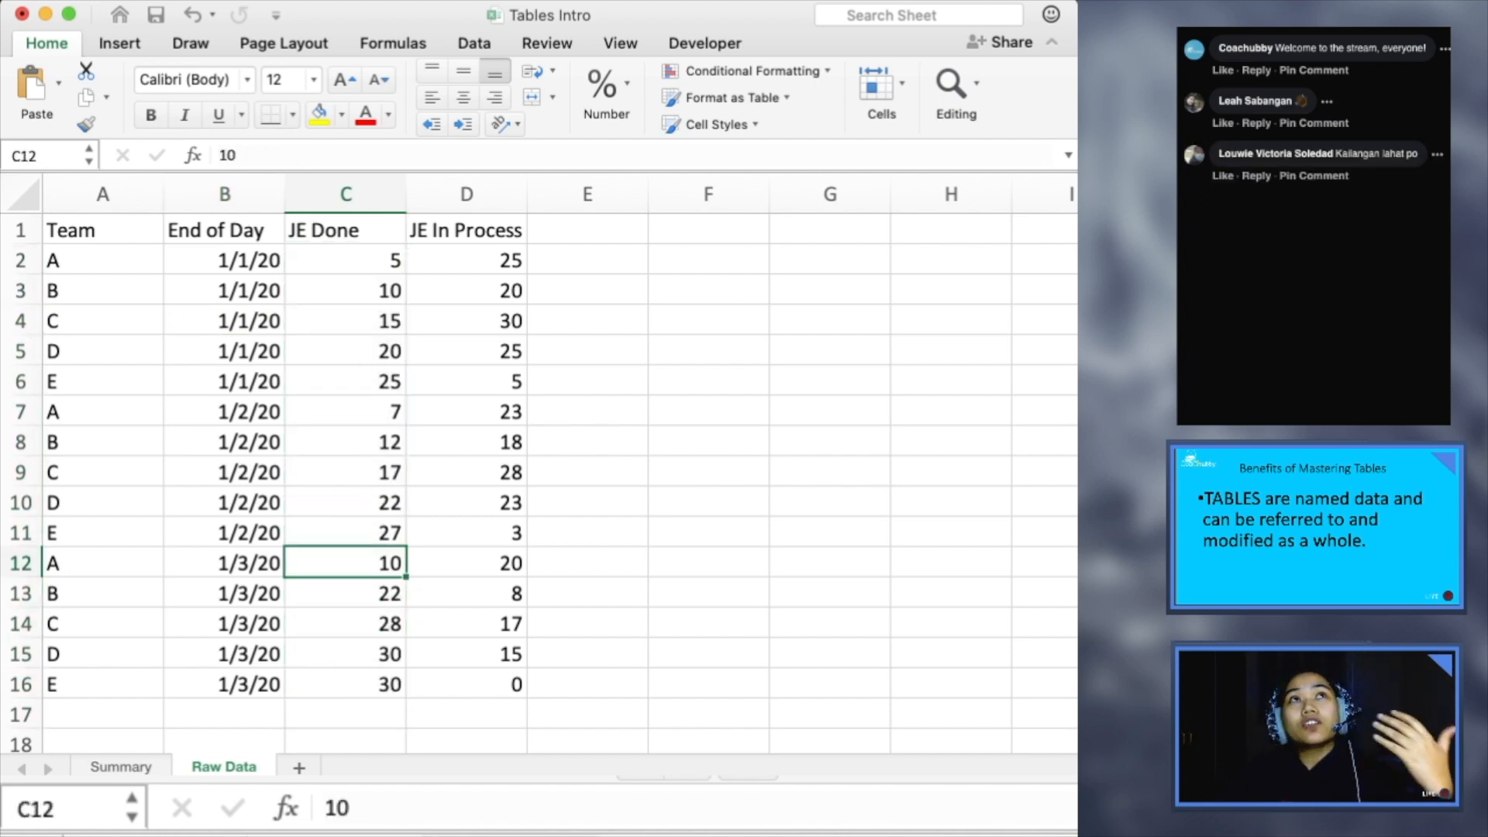
drag(467, 260, 466, 685)
click(467, 624)
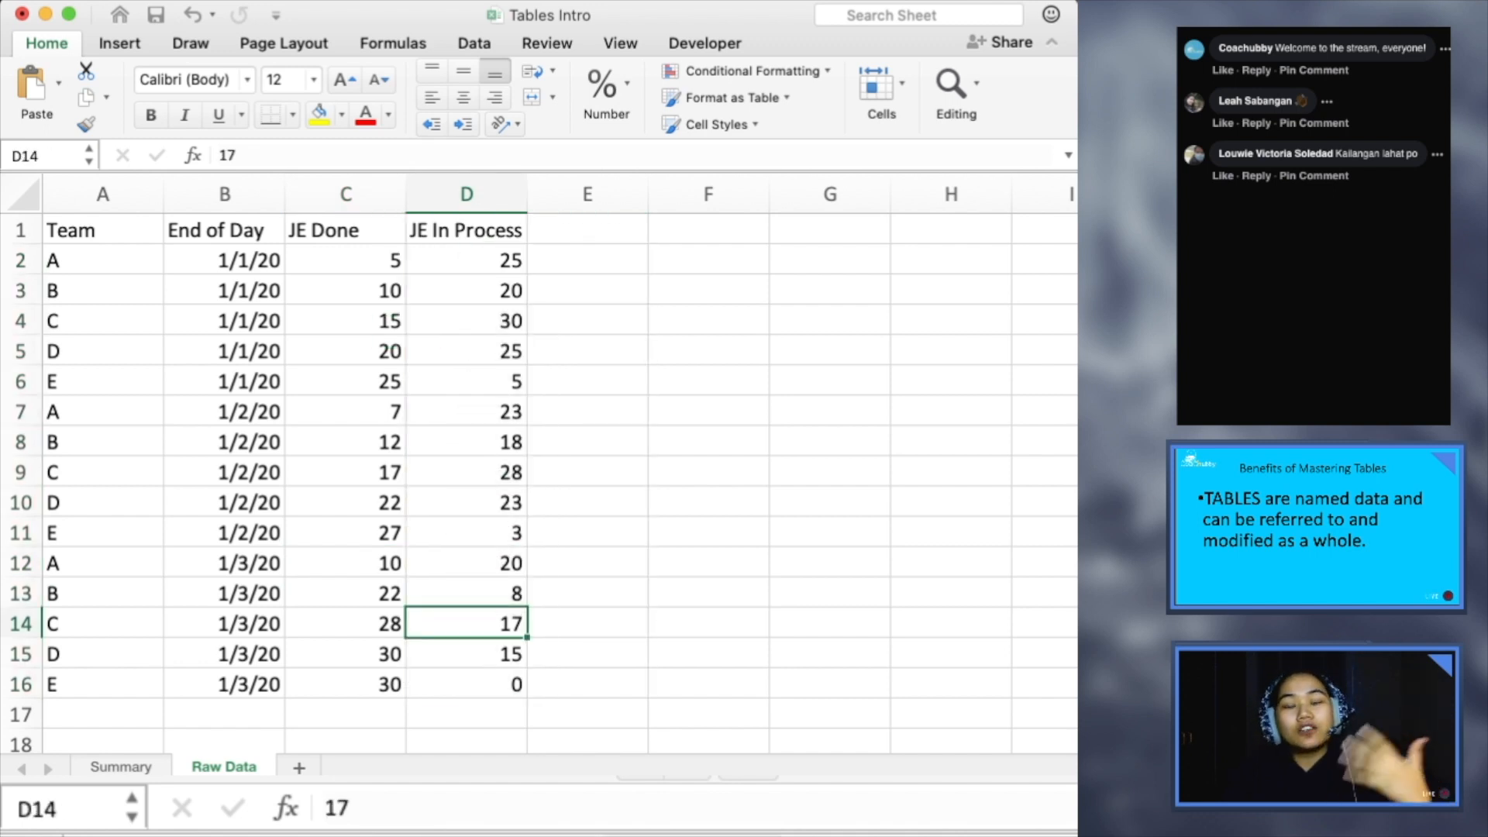
click(103, 230)
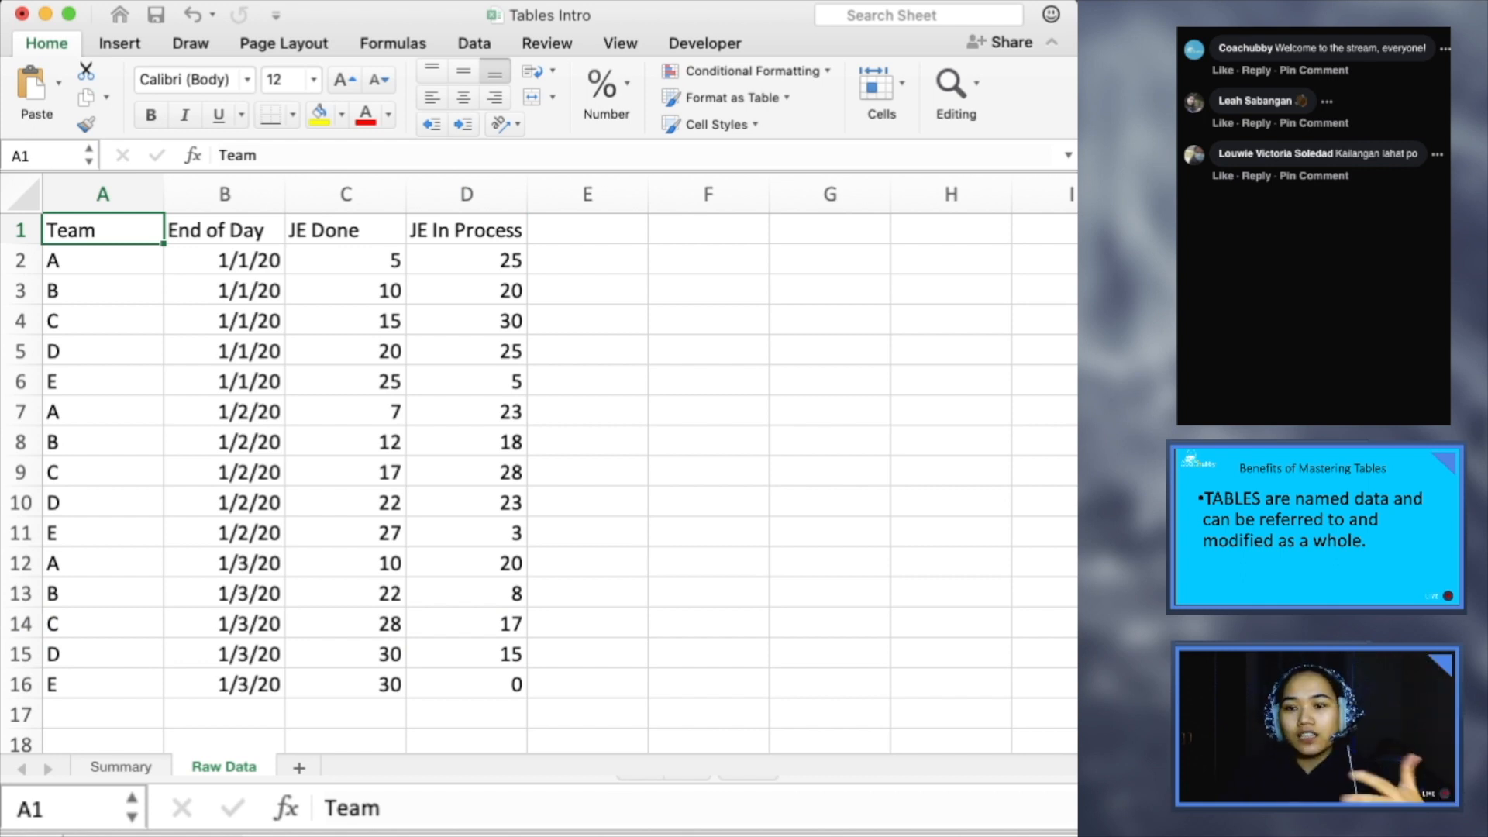
click(346, 230)
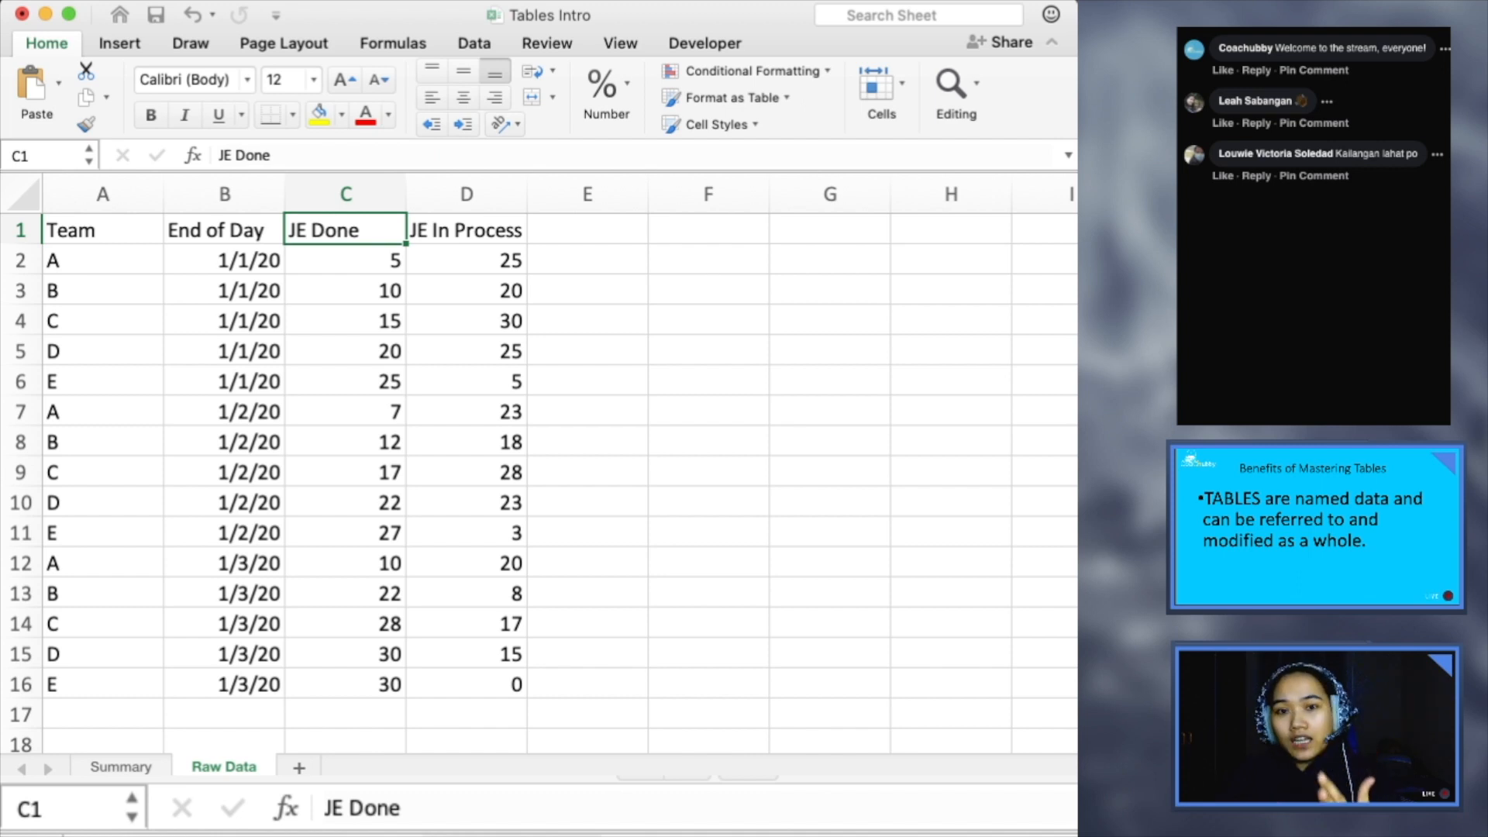
click(467, 230)
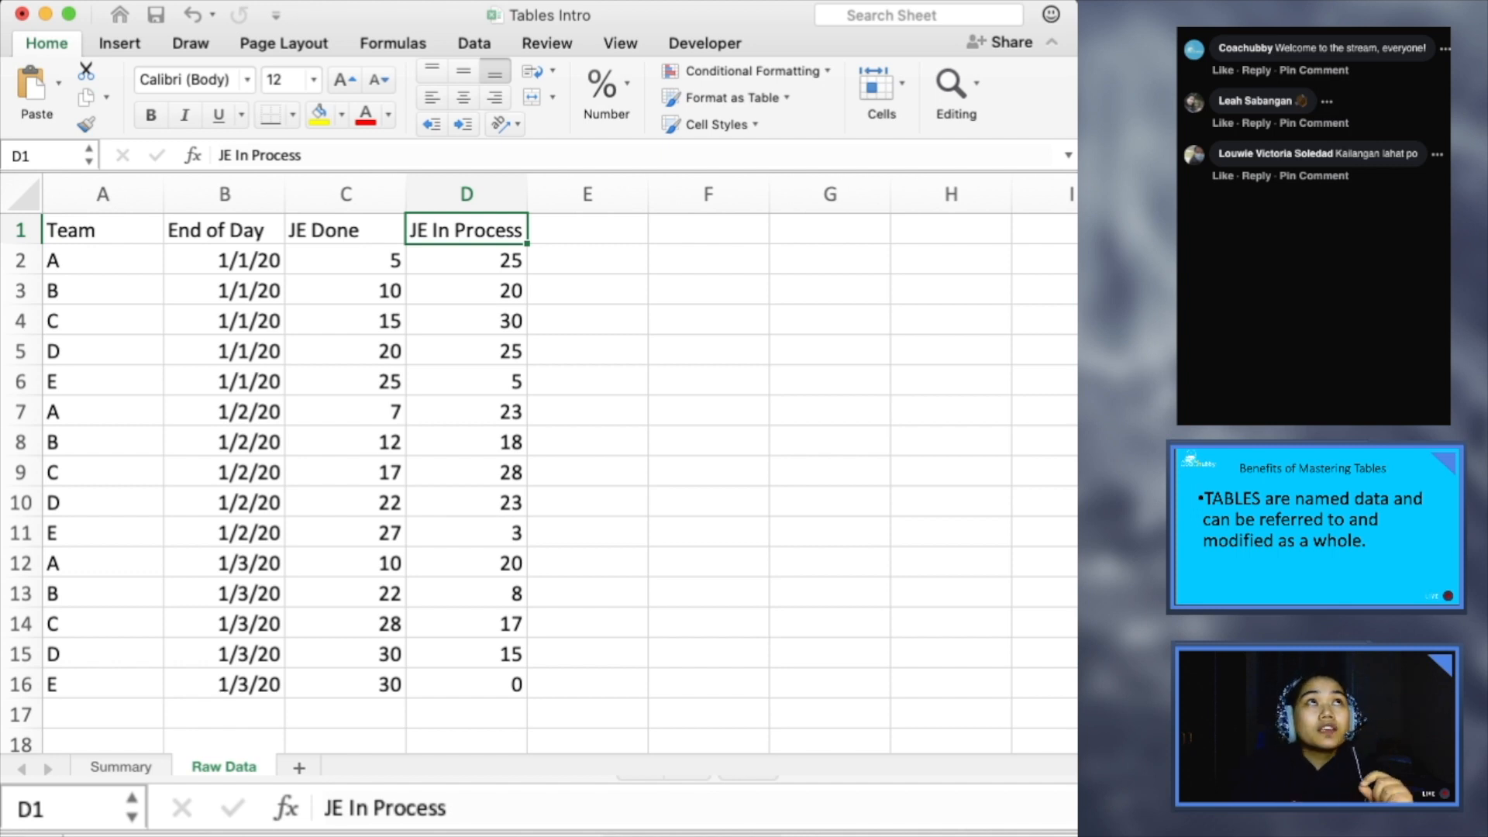
- Format the range A1:D16 on the Raw Data sheet as a table with headers
click(102, 230)
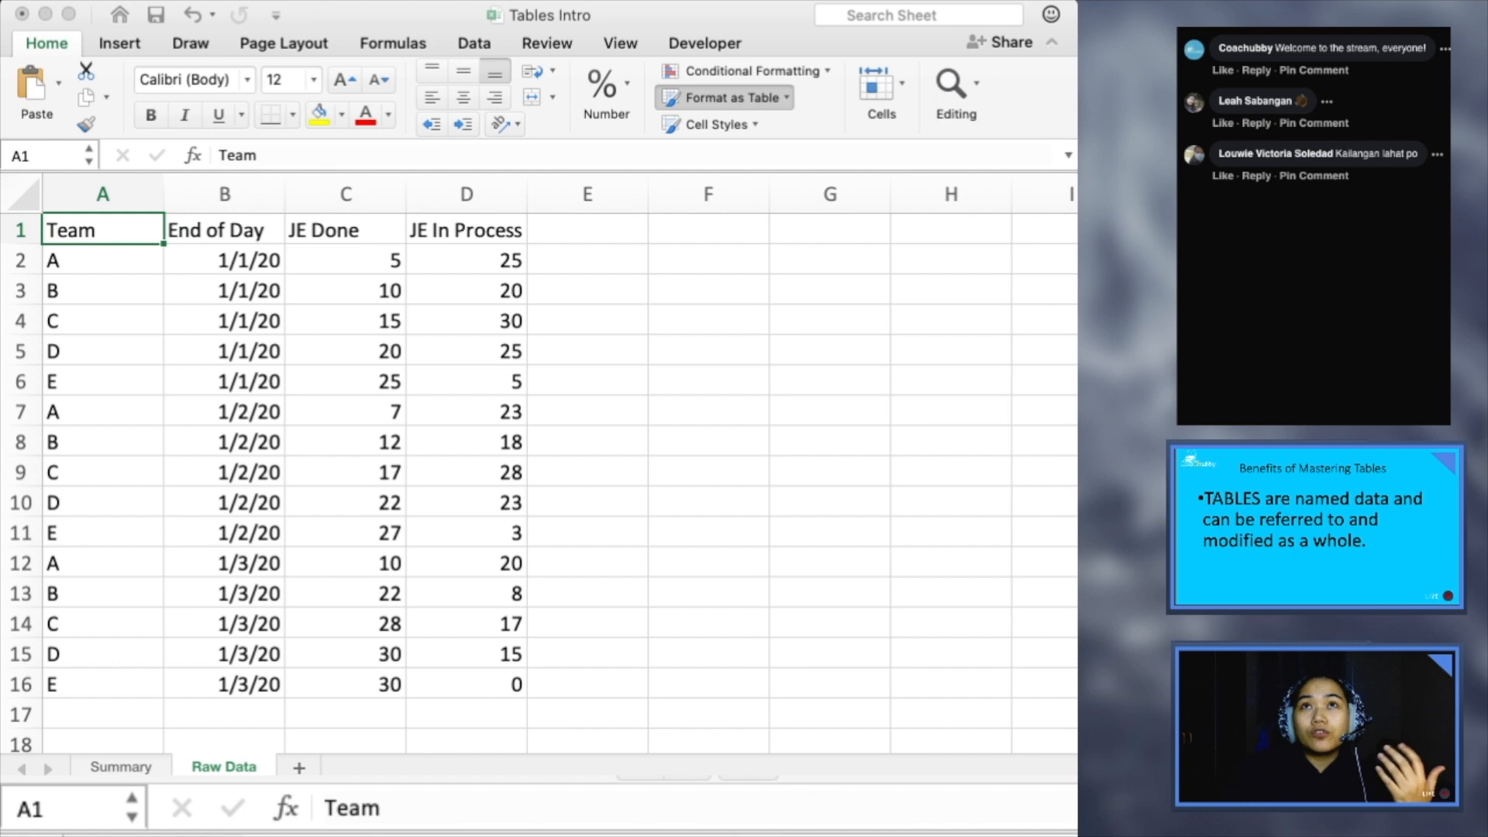
click(728, 97)
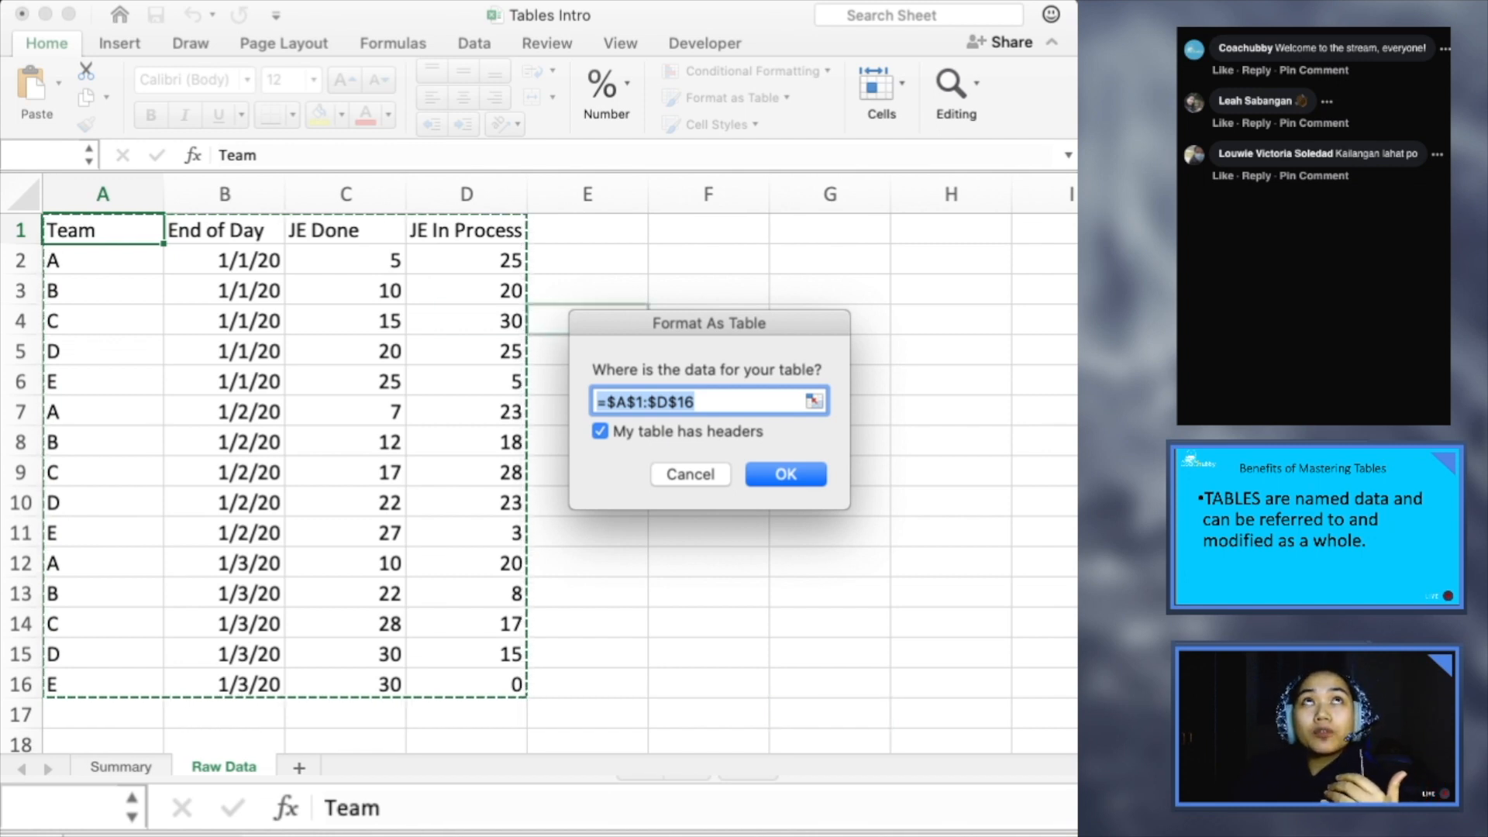
click(635, 402)
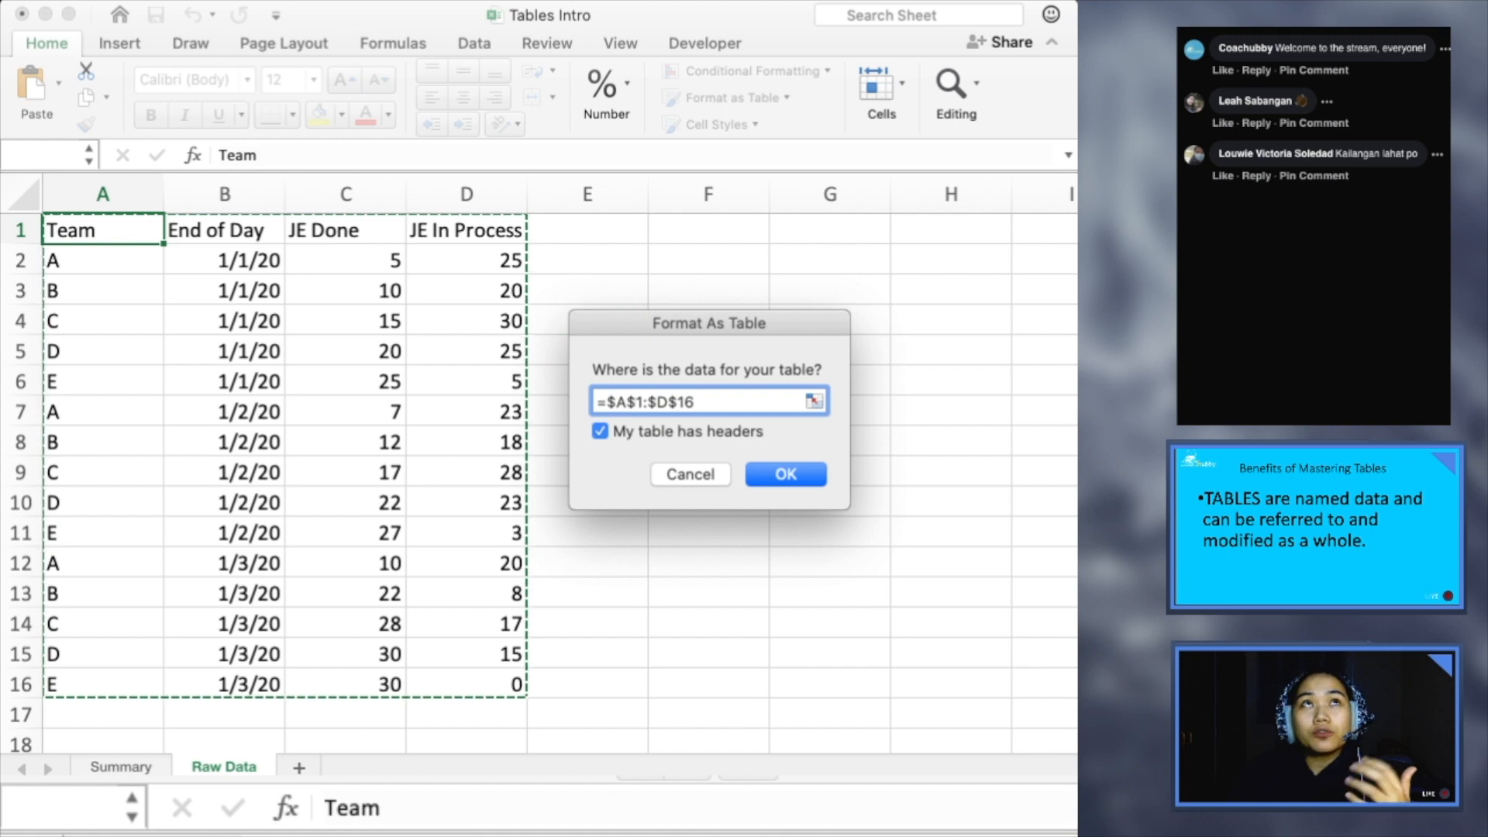
click(695, 401)
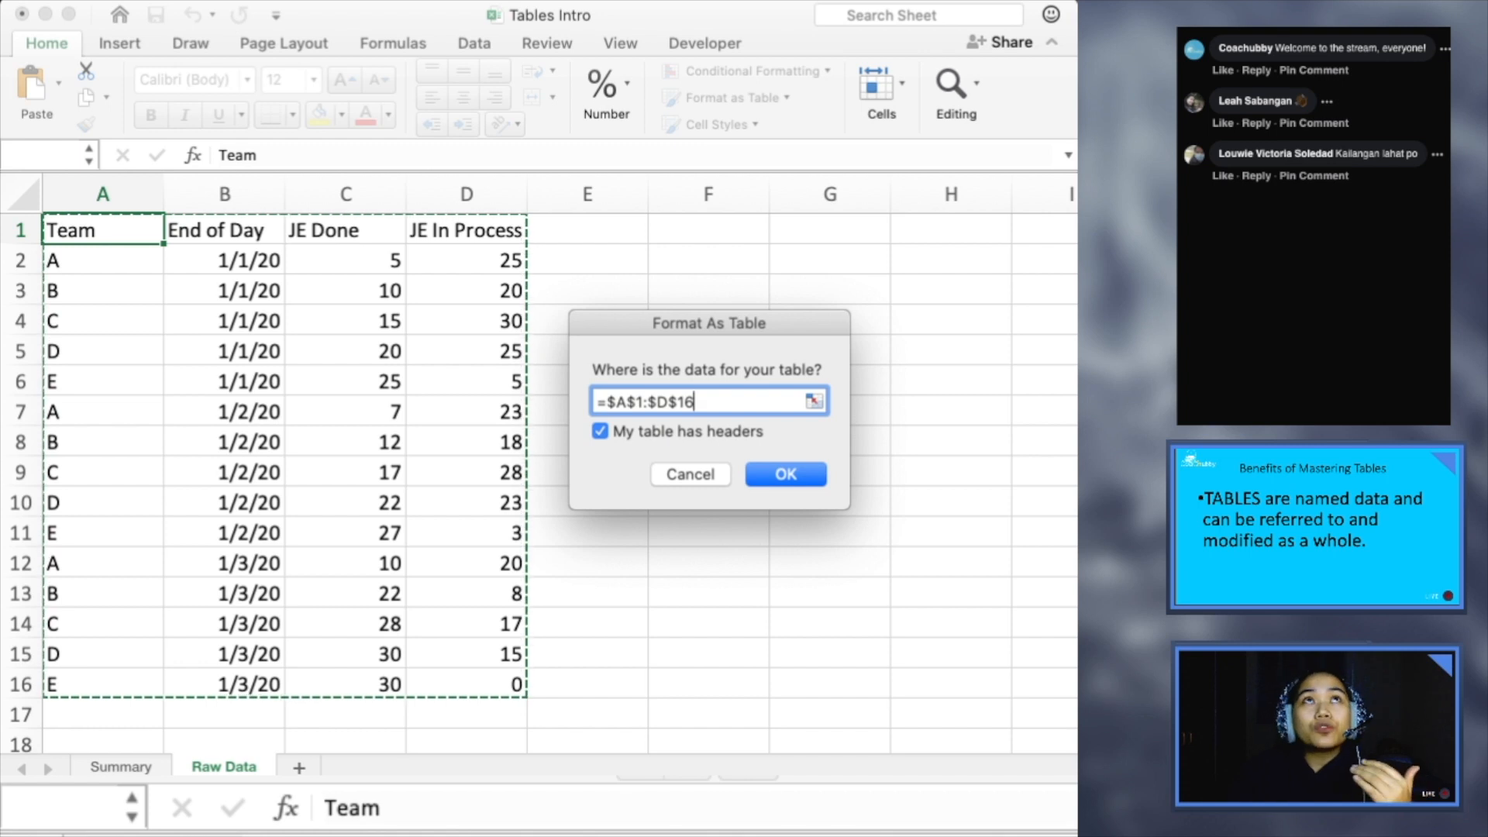
click(599, 431)
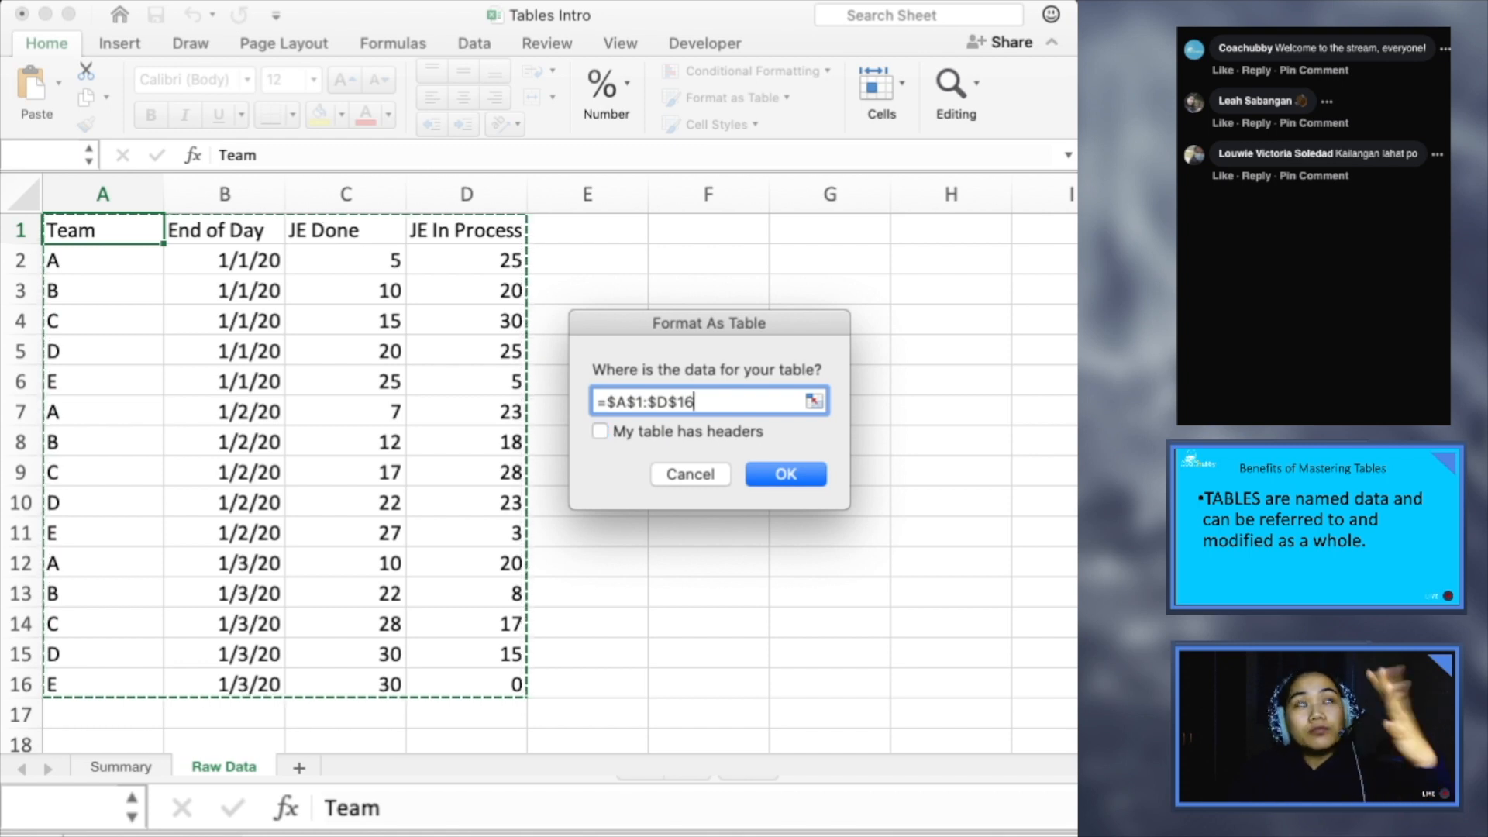
click(600, 431)
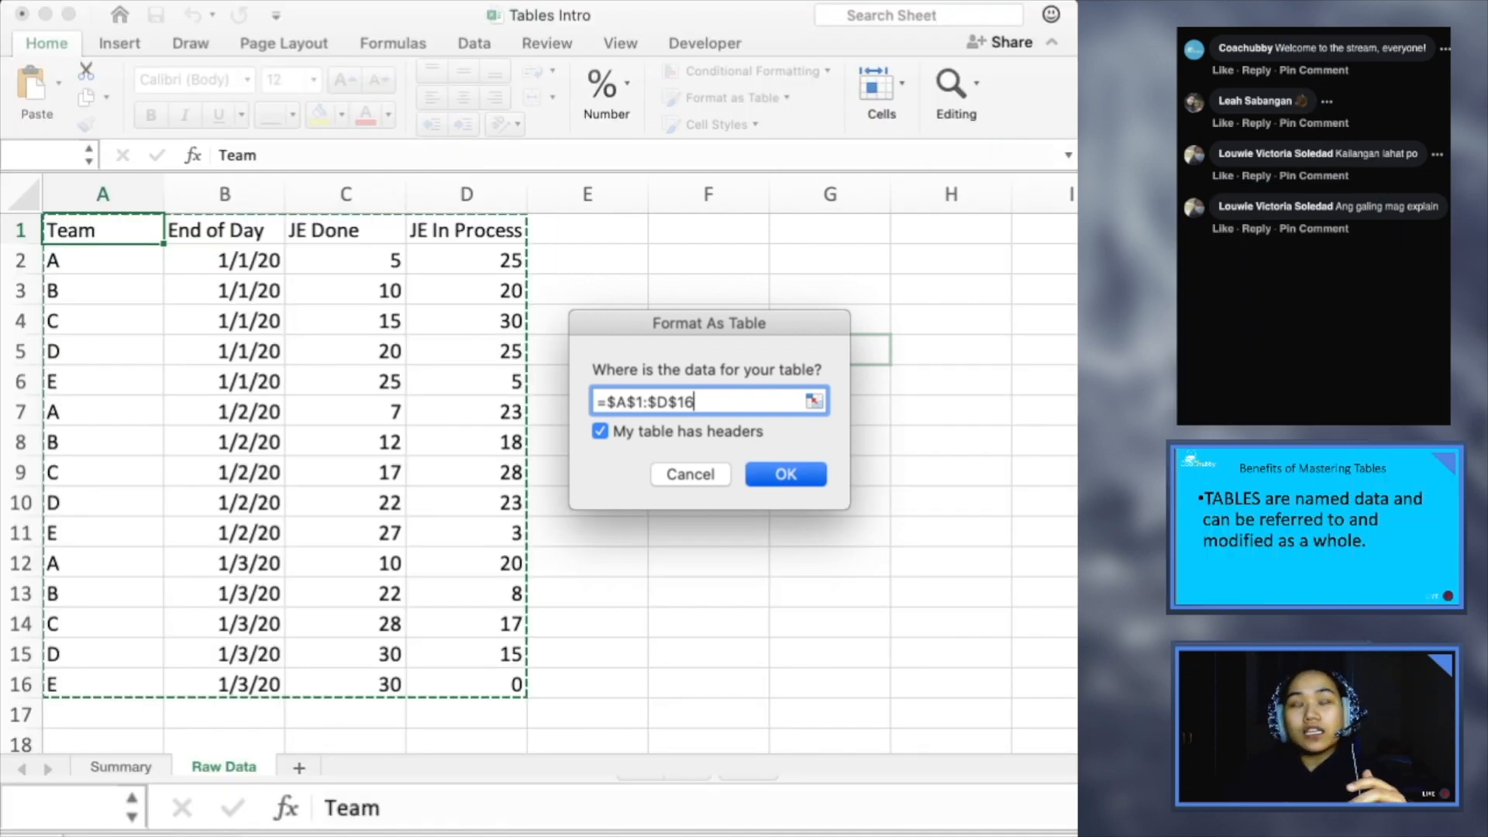
key(Return)
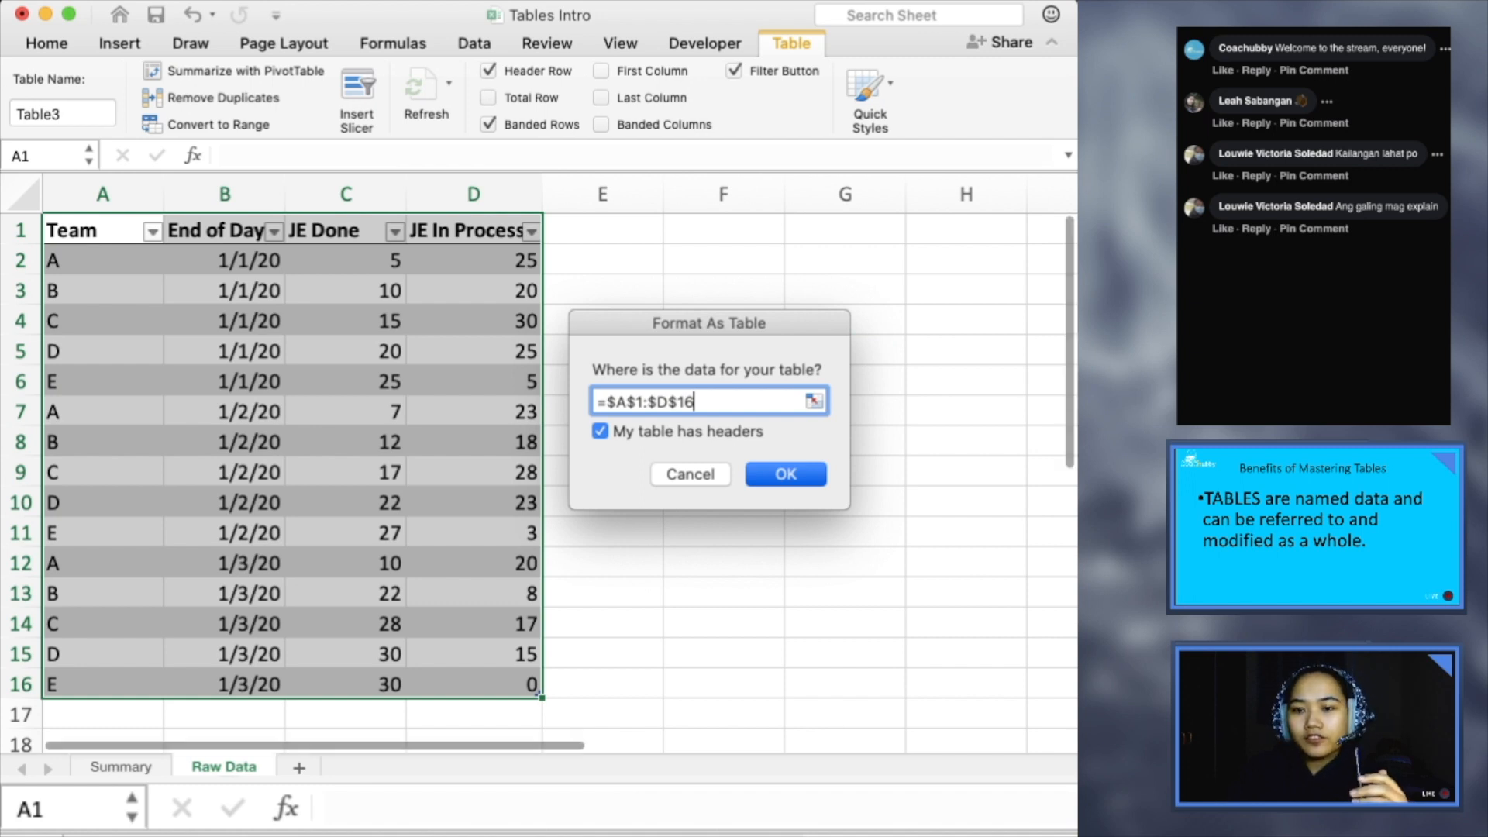
key(super+Tab)
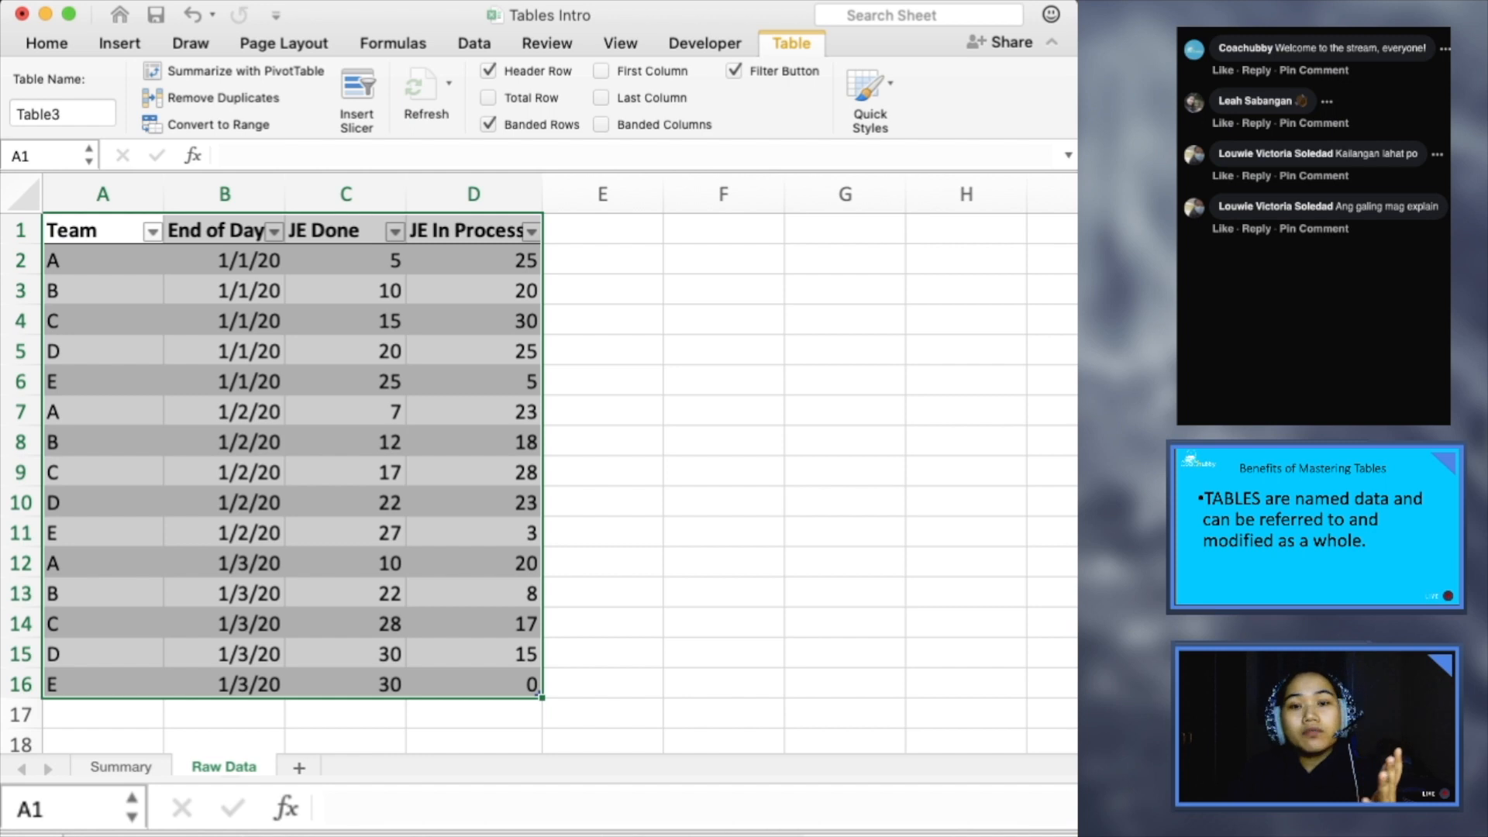
- Rename the new table as Productivity
click(96, 231)
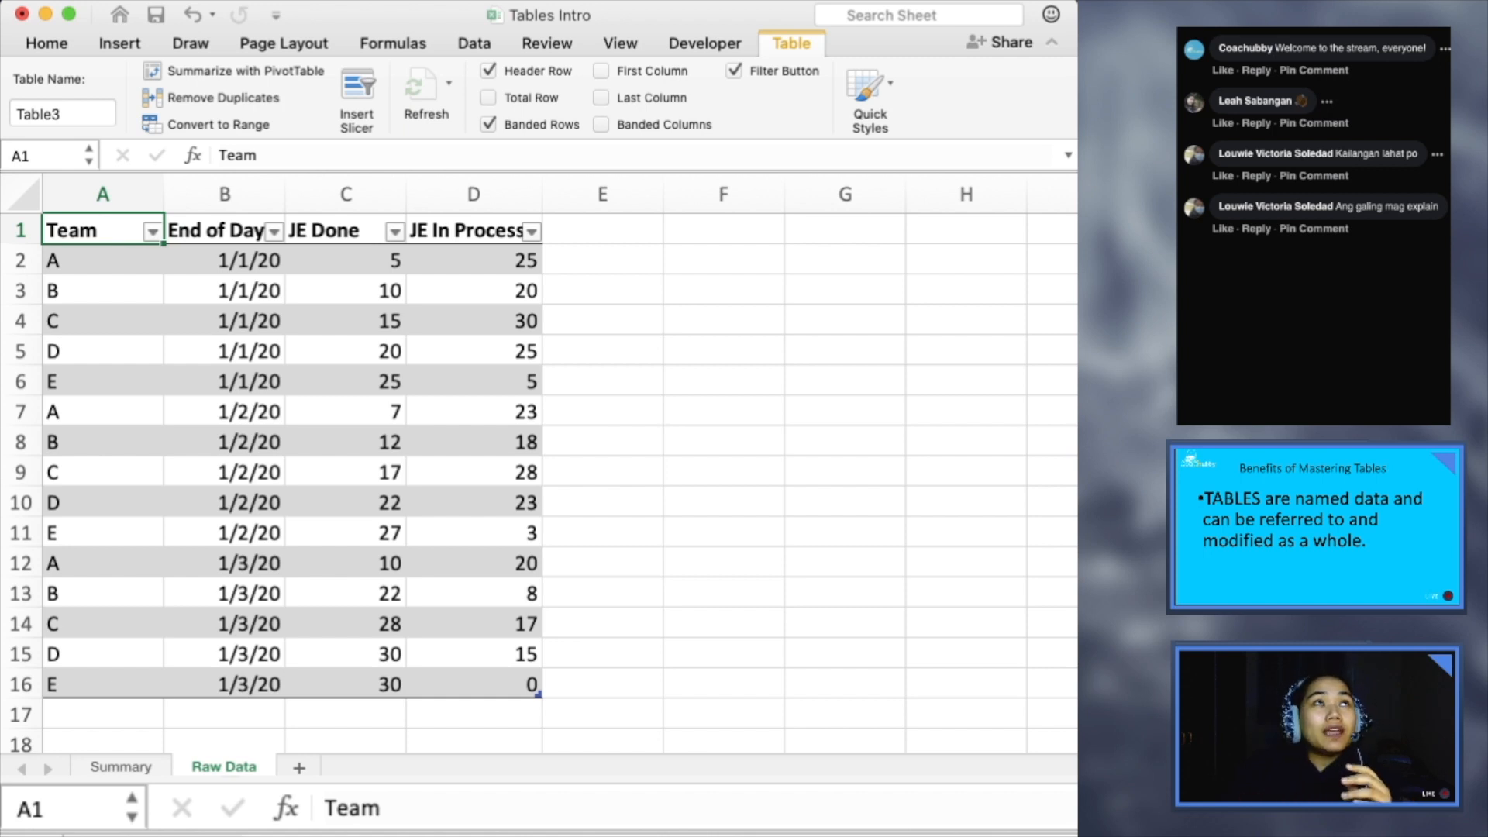
click(62, 114)
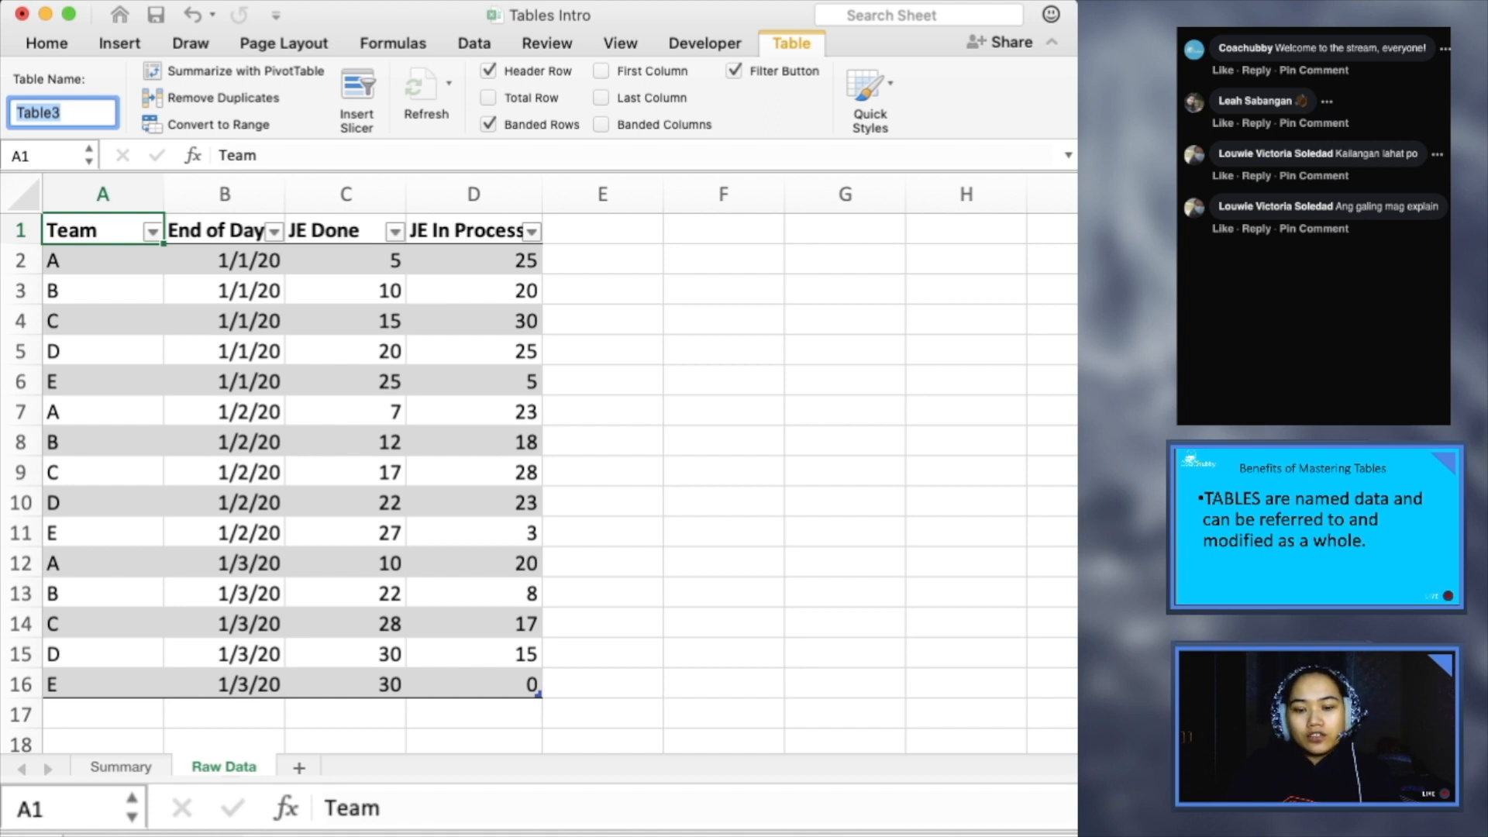
text(P)
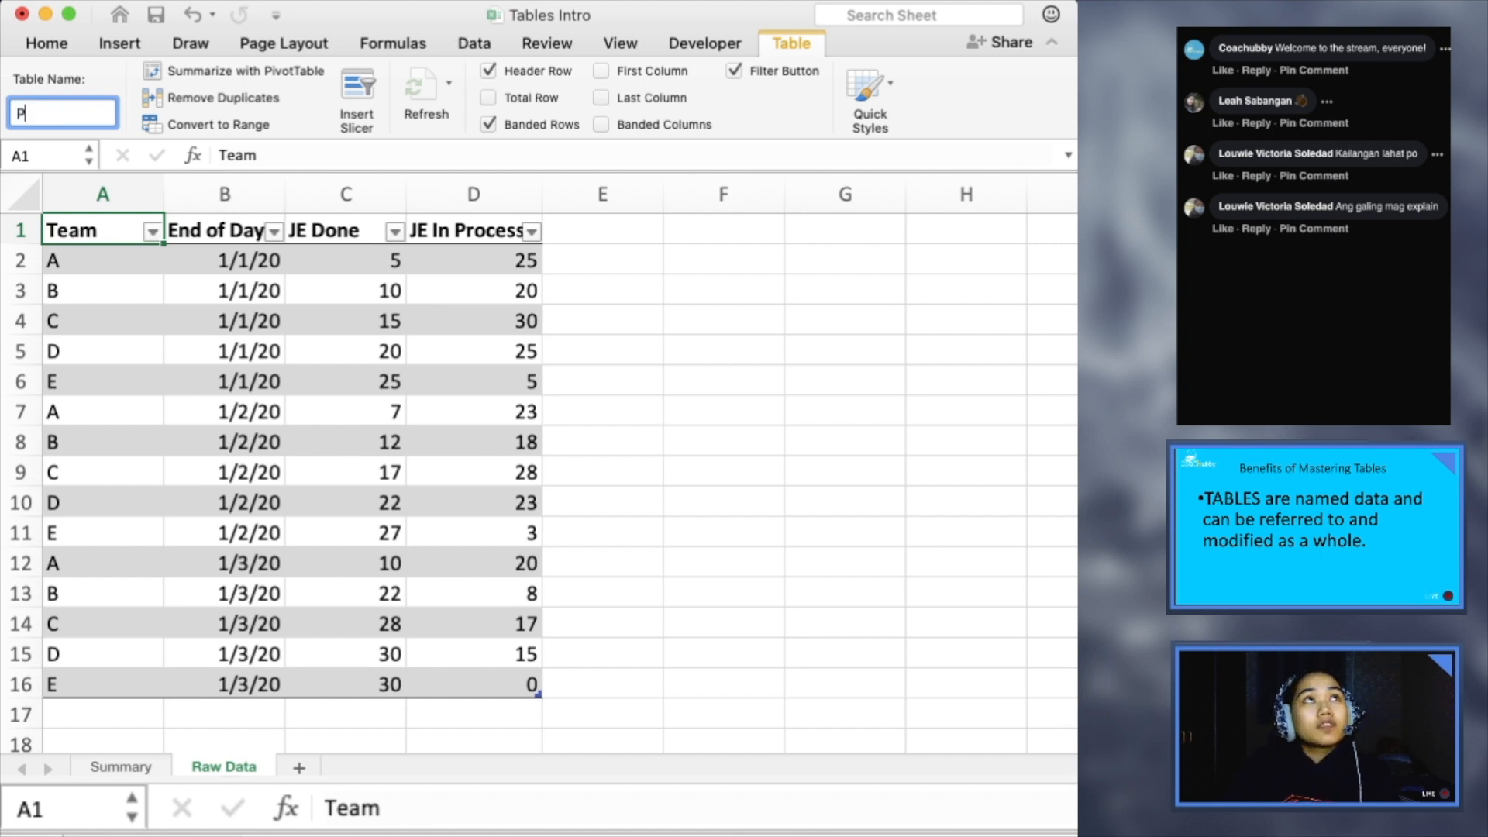
text(roductivity)
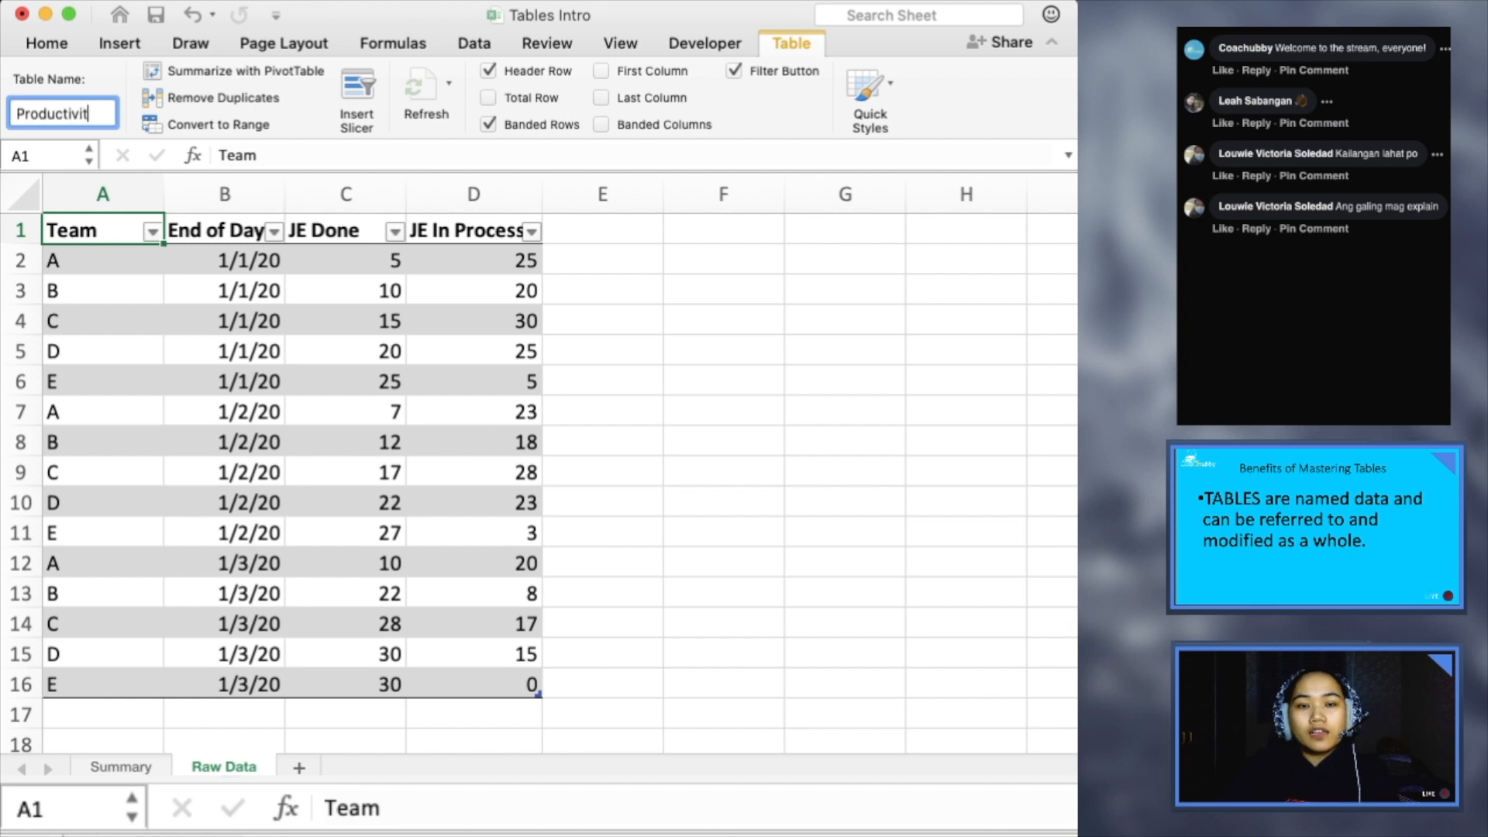
key(Return)
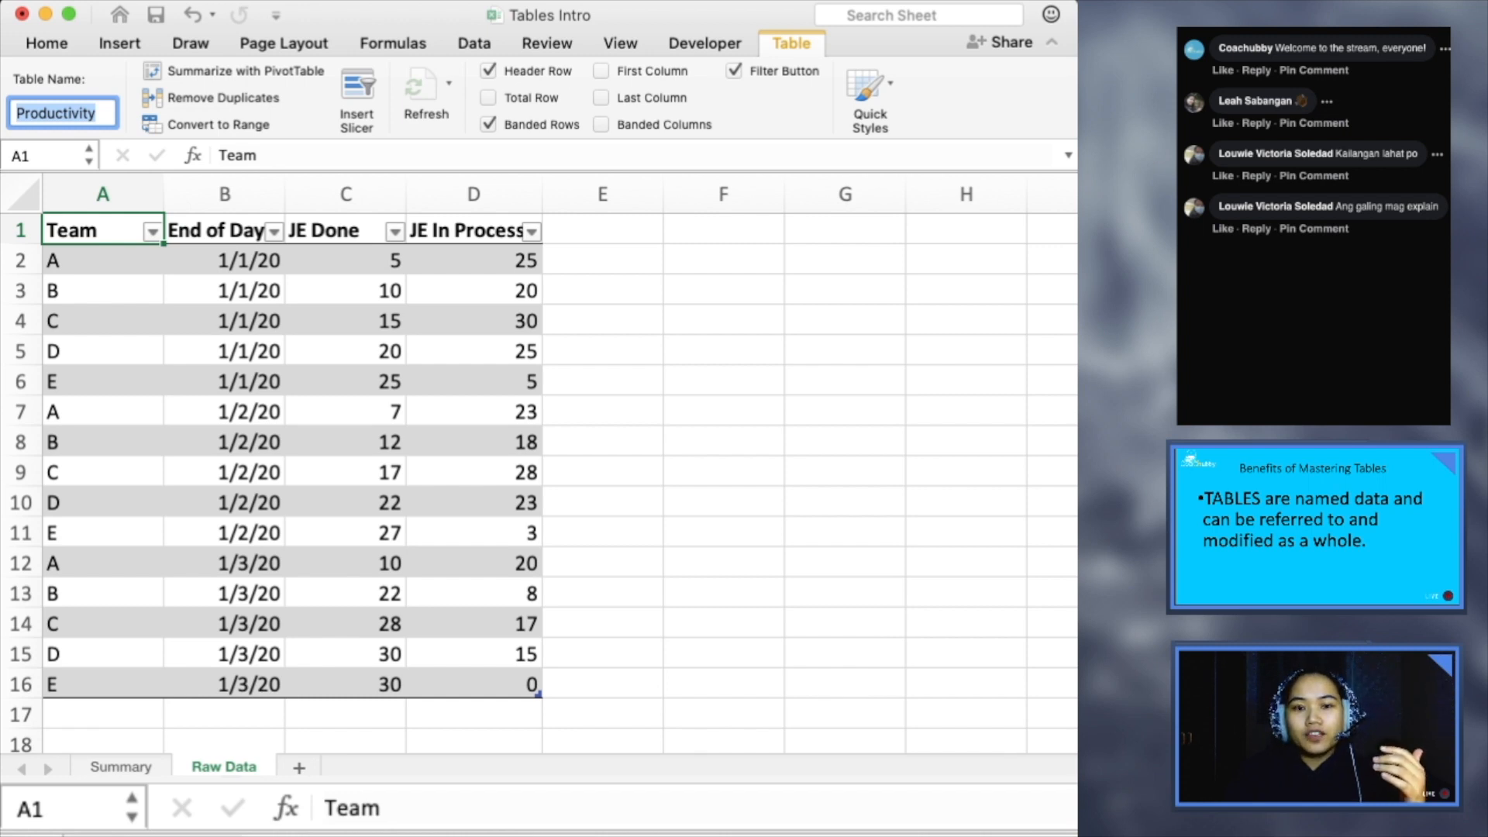
- Select the whole data body of the Productivity table and check how its name identifies the selection, comparing with selecting row 1
key(super+Tab)
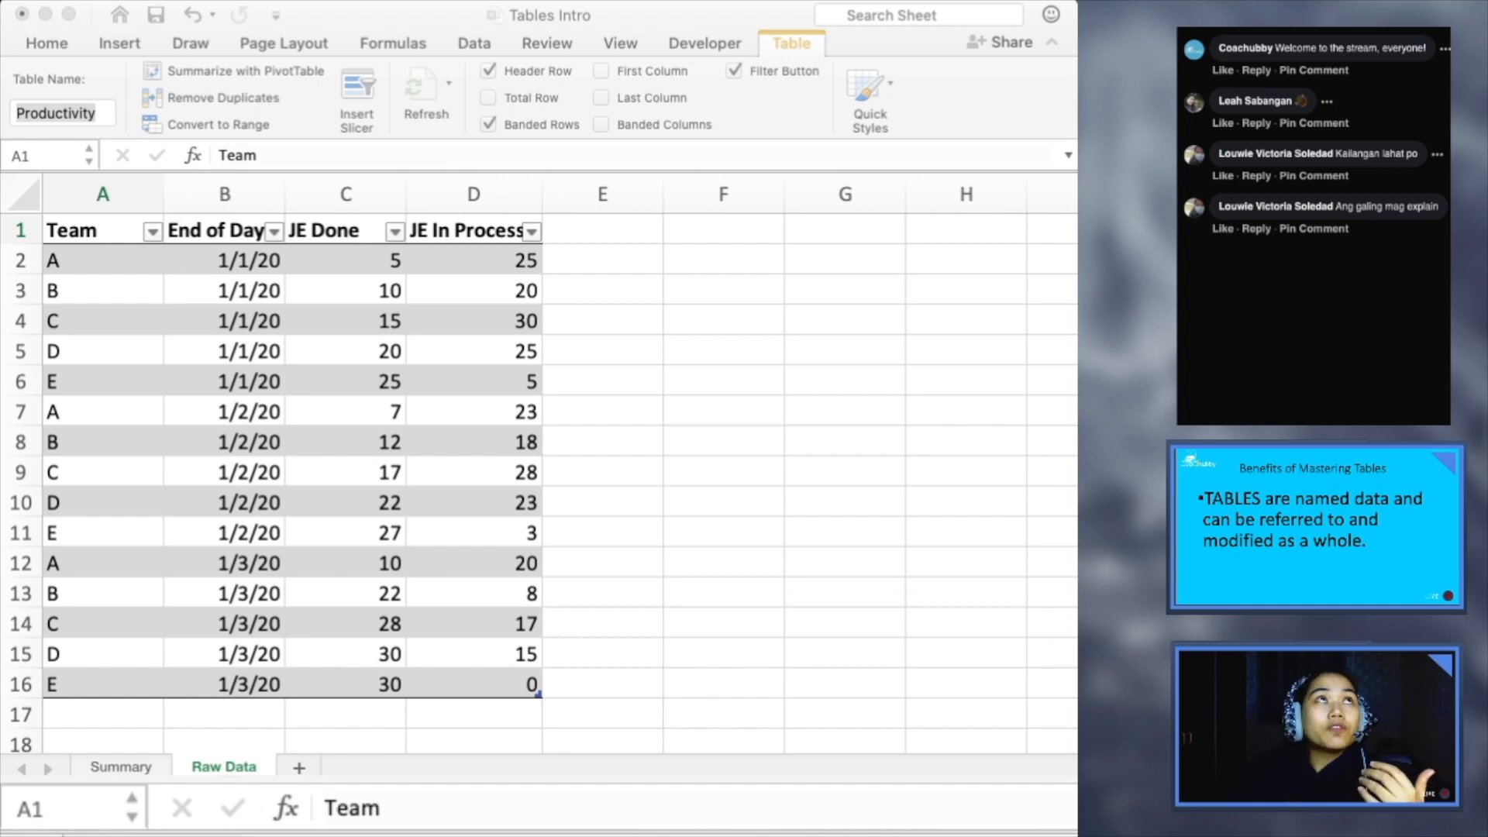
key(super+Tab)
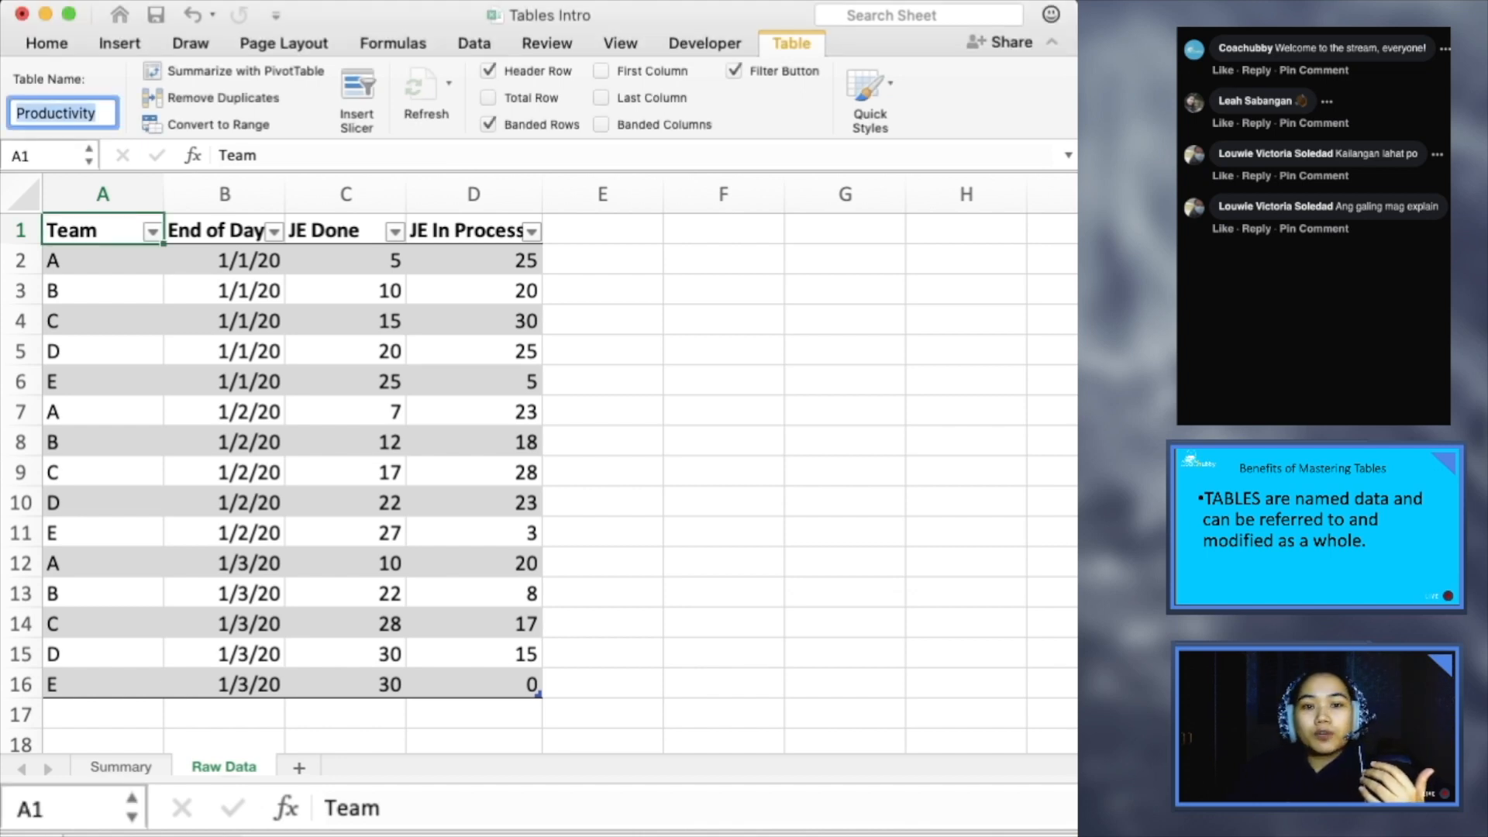
click(45, 217)
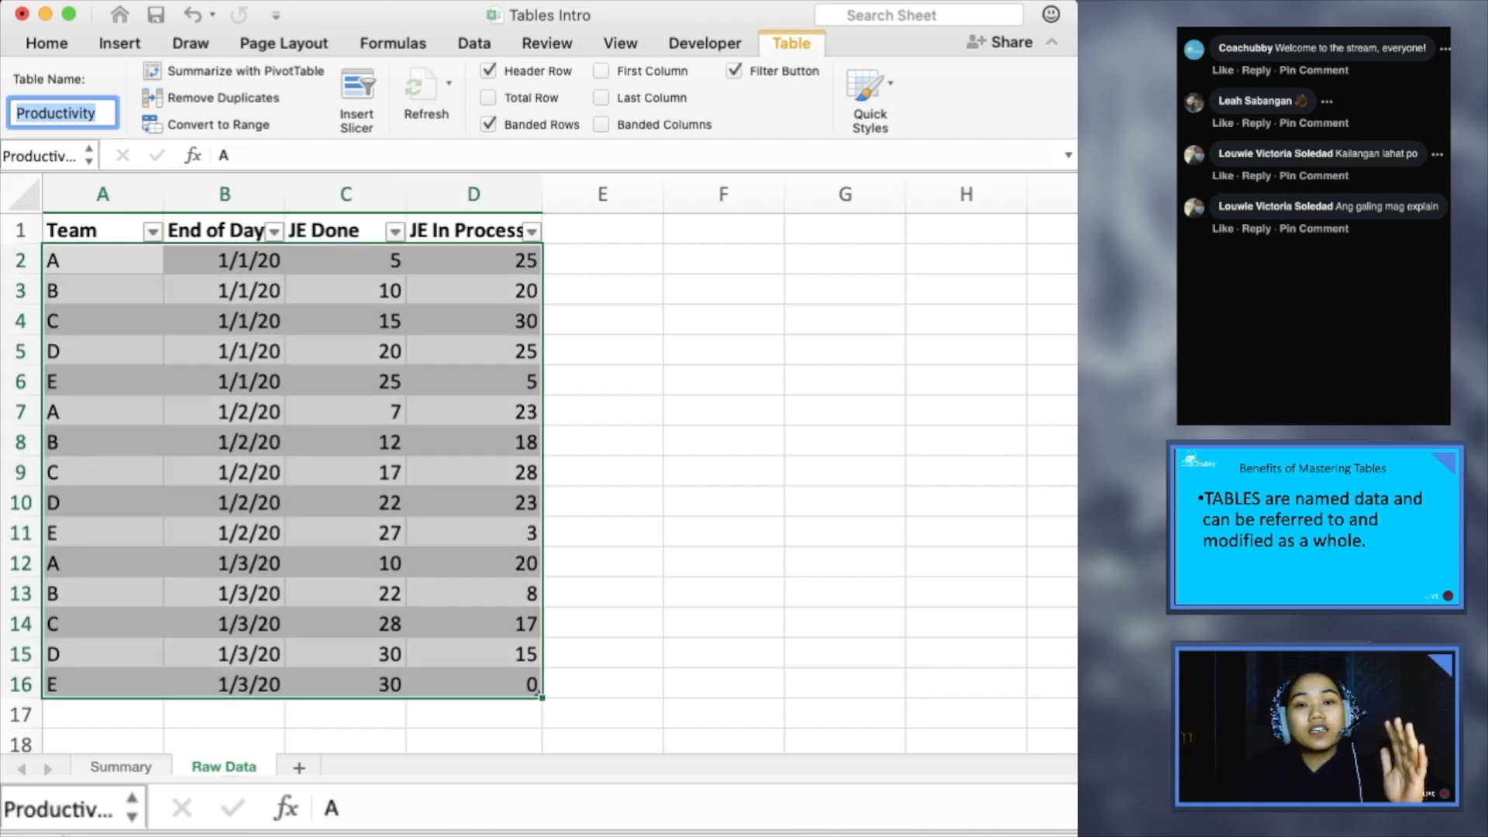
click(41, 156)
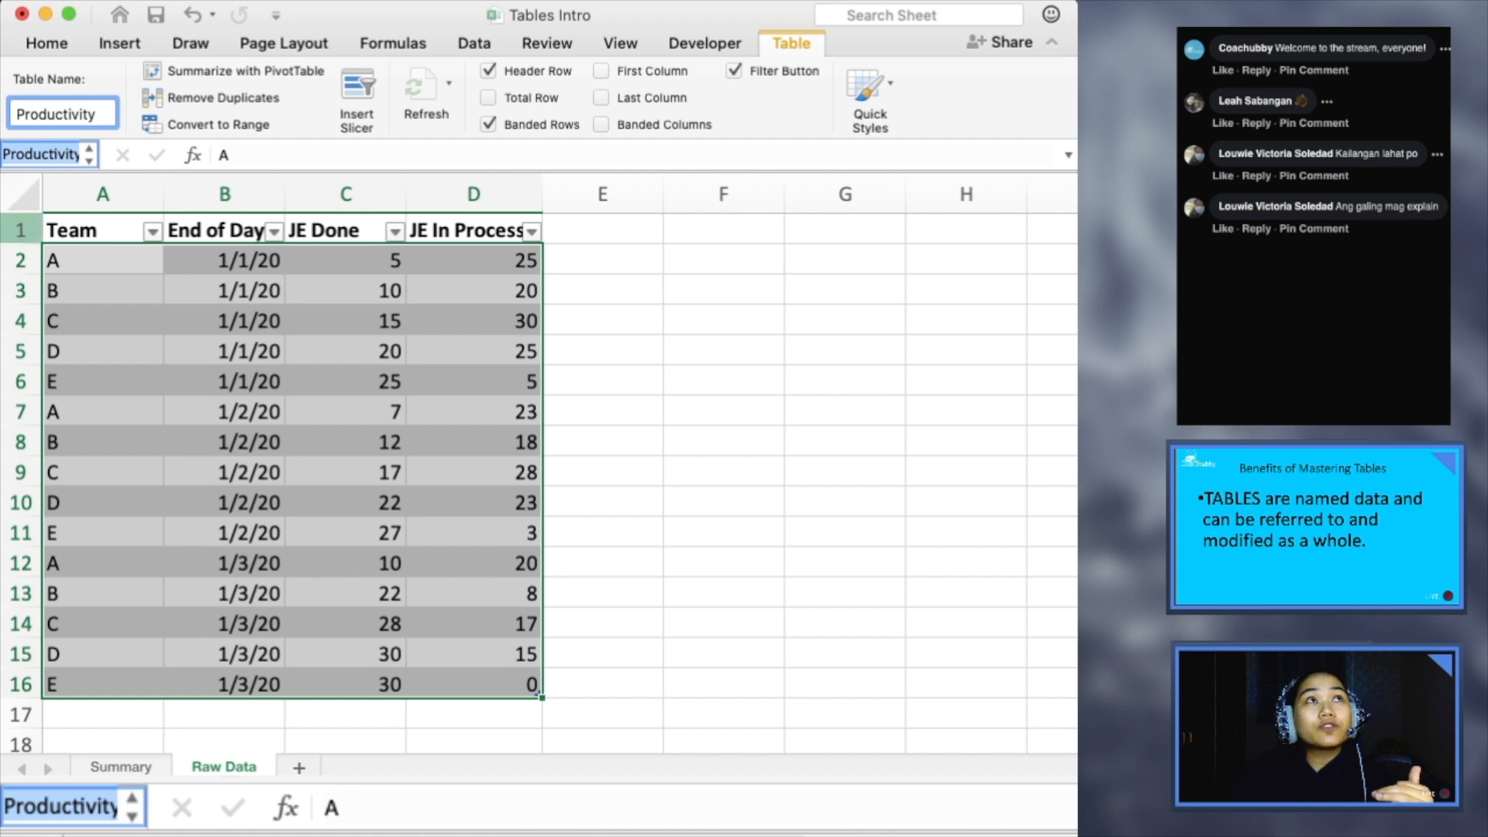
click(21, 231)
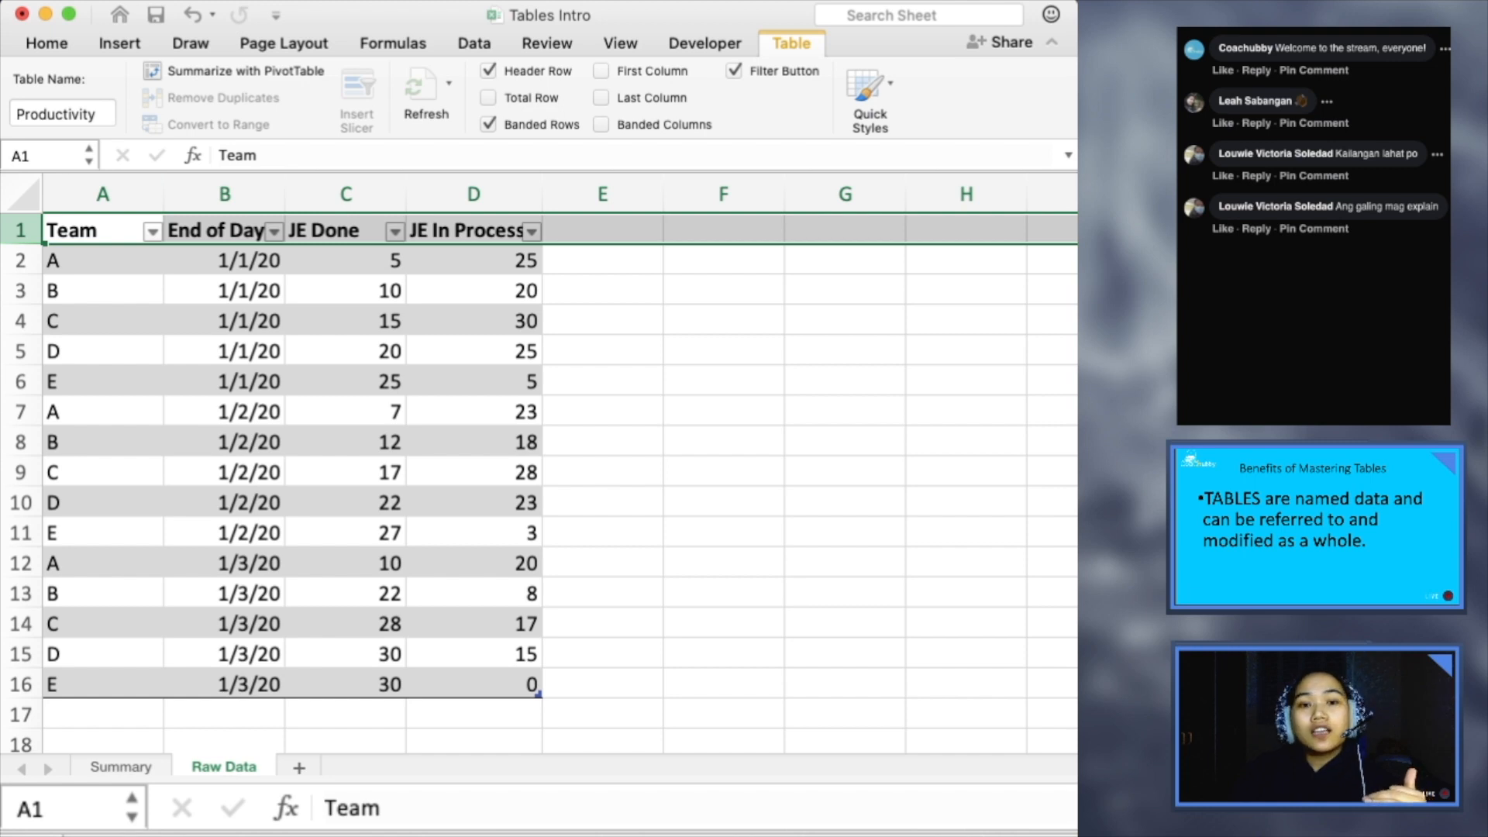
click(46, 218)
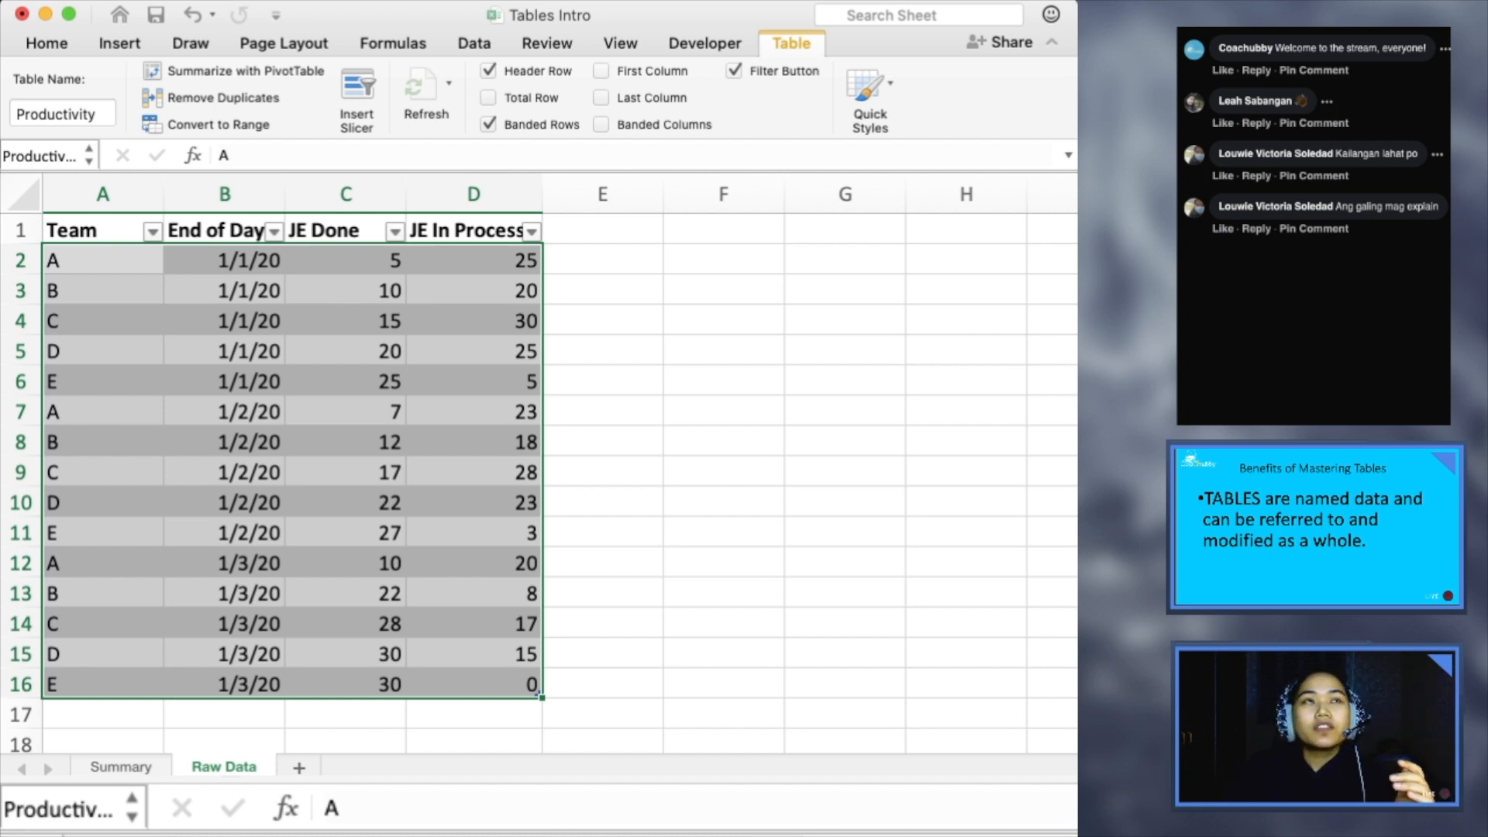
click(102, 321)
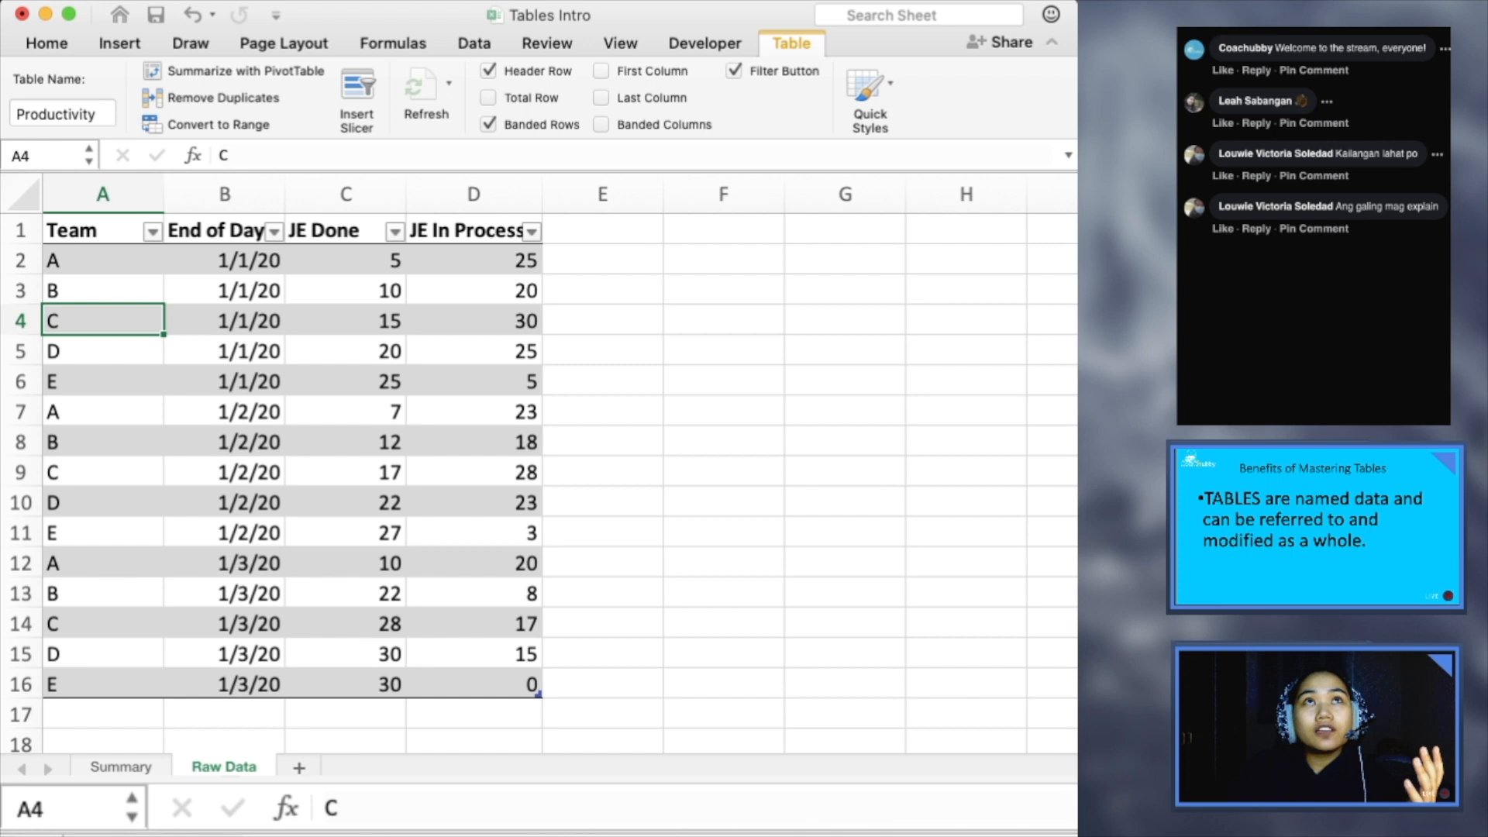
- Switch to the slide show, advance to the slide about tables minimizing keystrokes, and return to the Excel workbook
key(super+Tab)
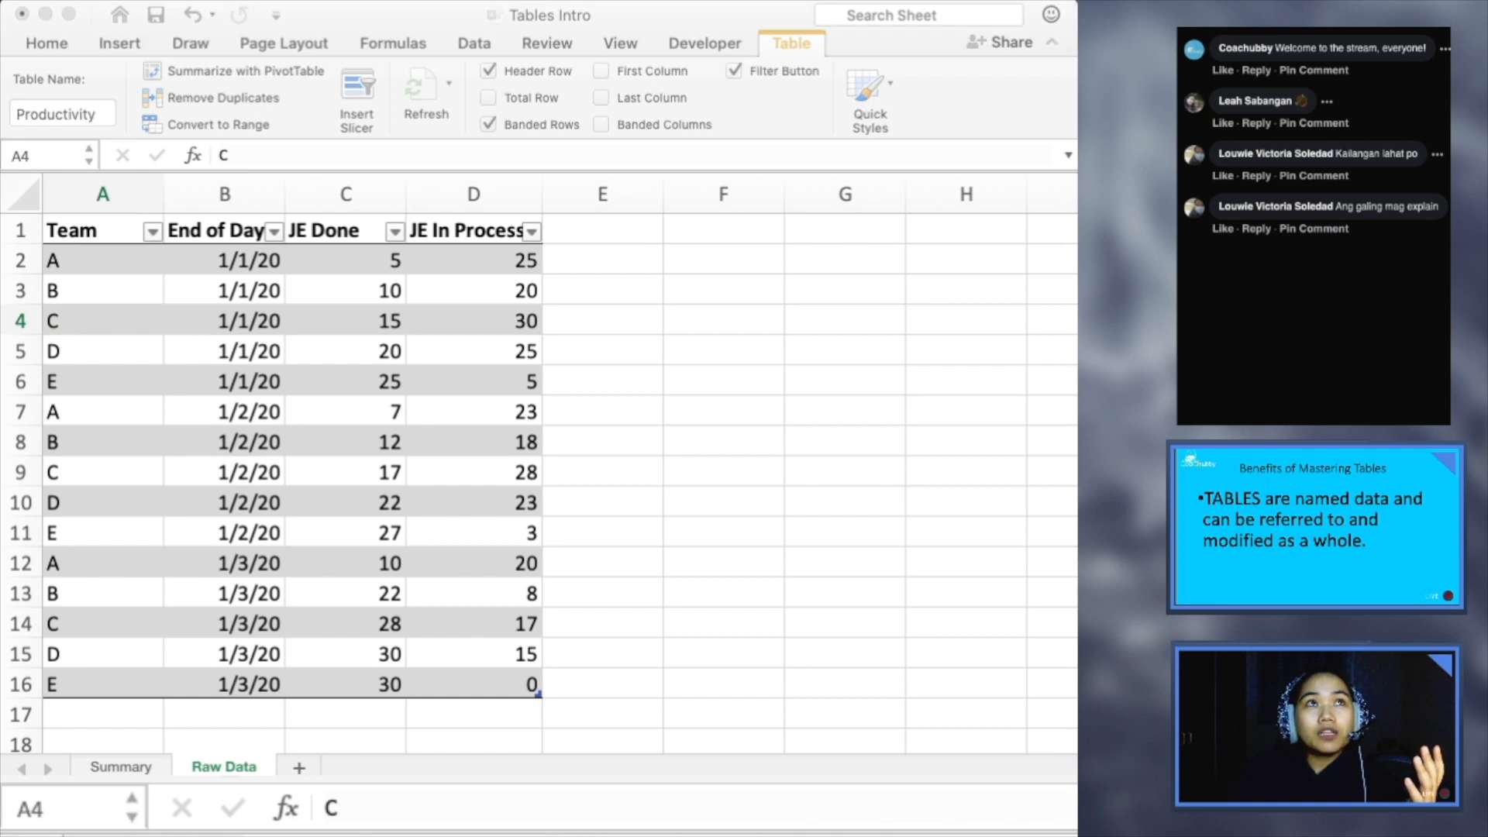
key(Right)
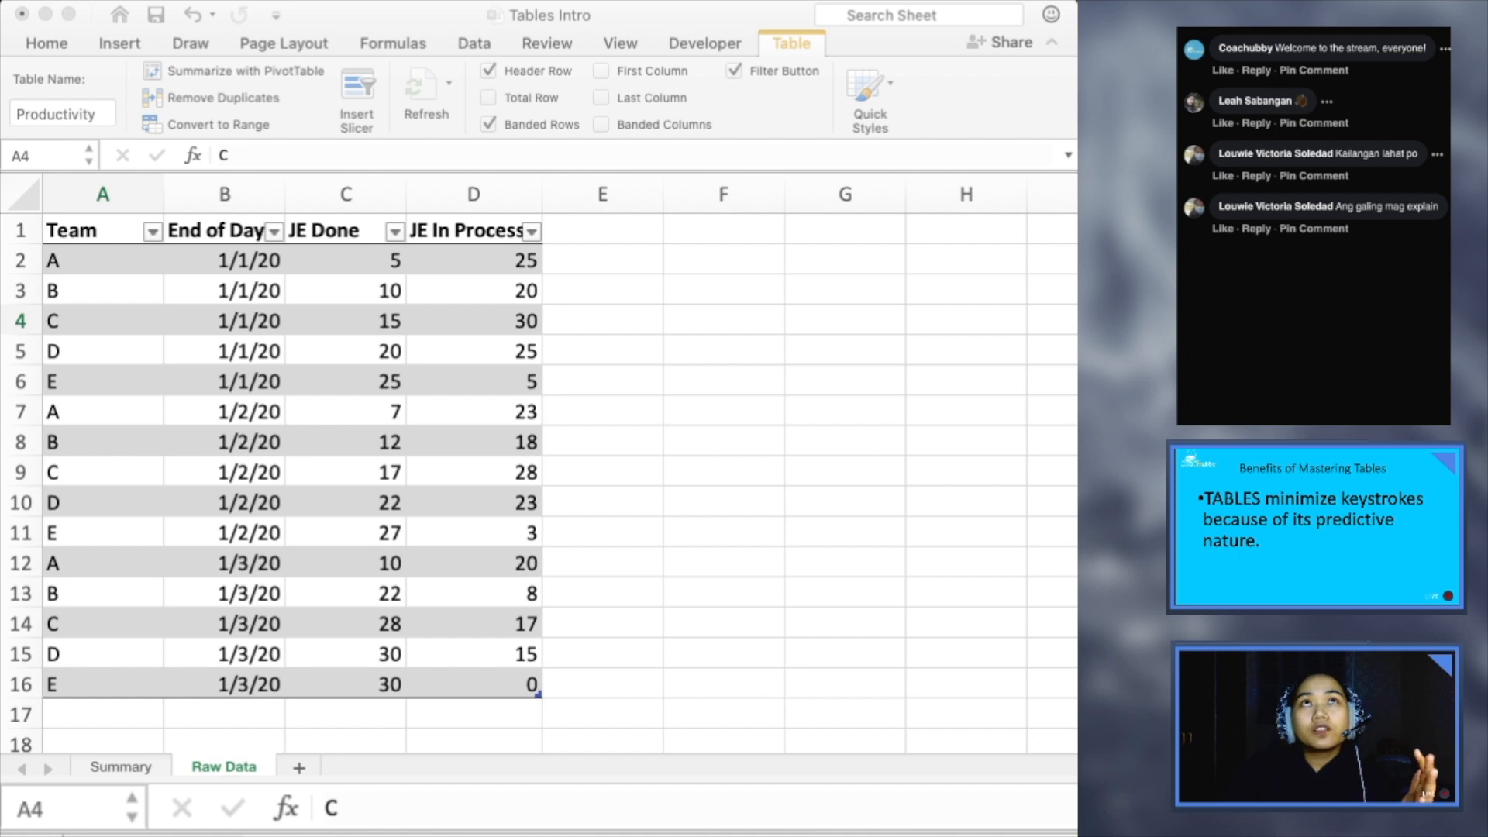
key(super+Tab)
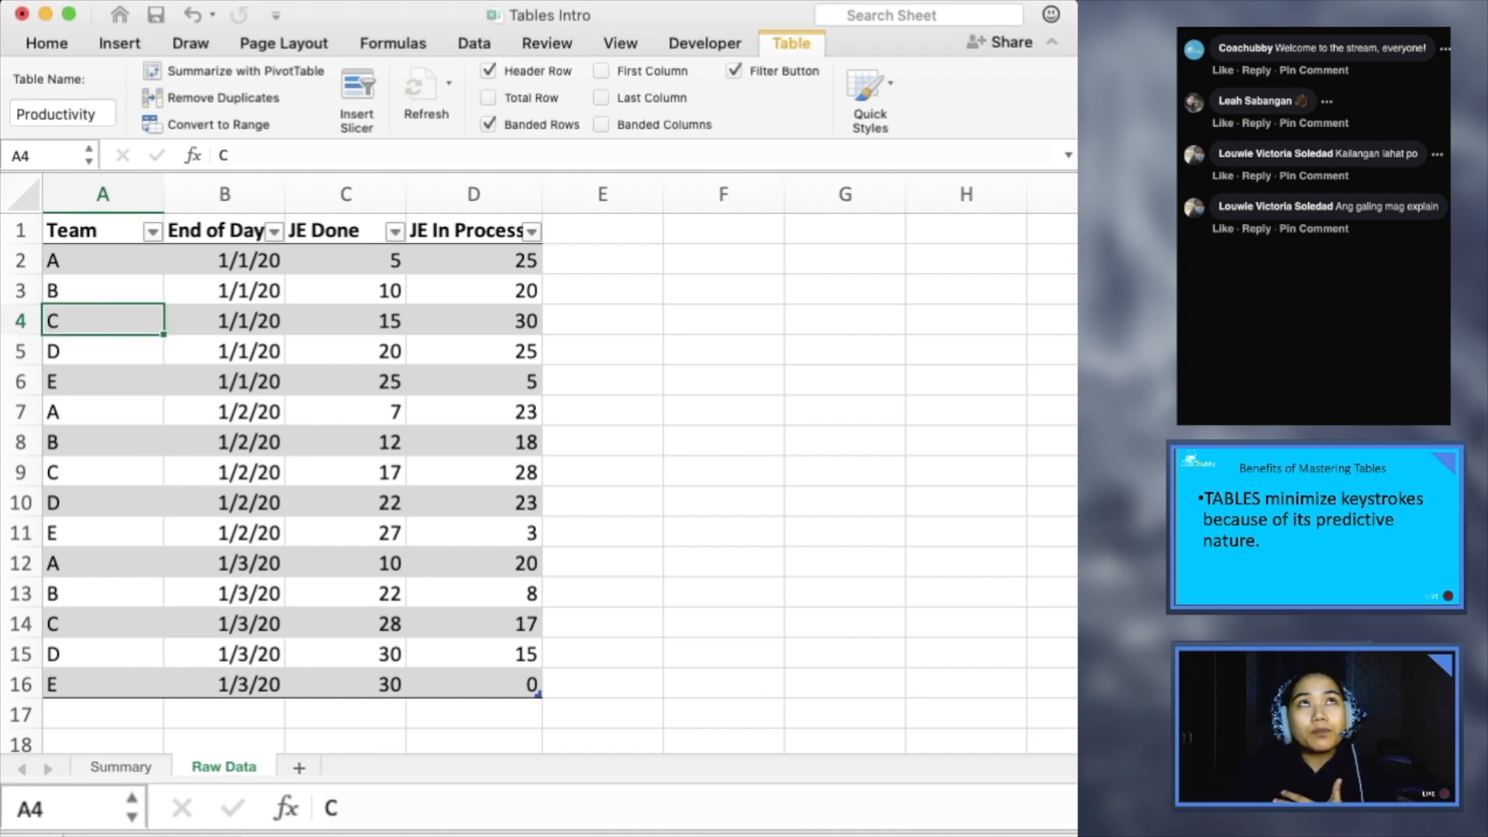
- Add a column to the Productivity table by entering the header Total JE in cell E1
click(346, 291)
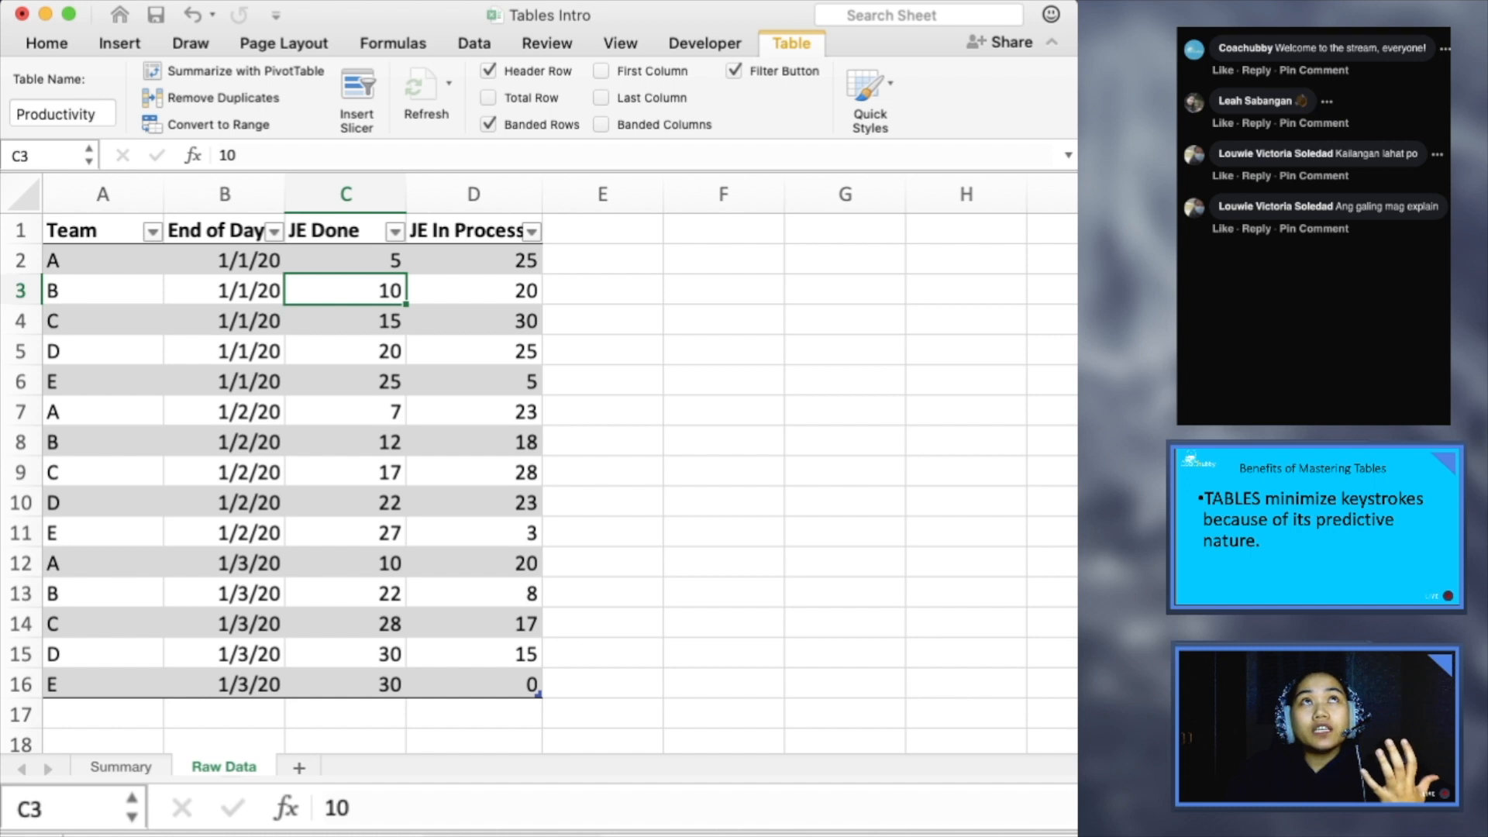
click(603, 230)
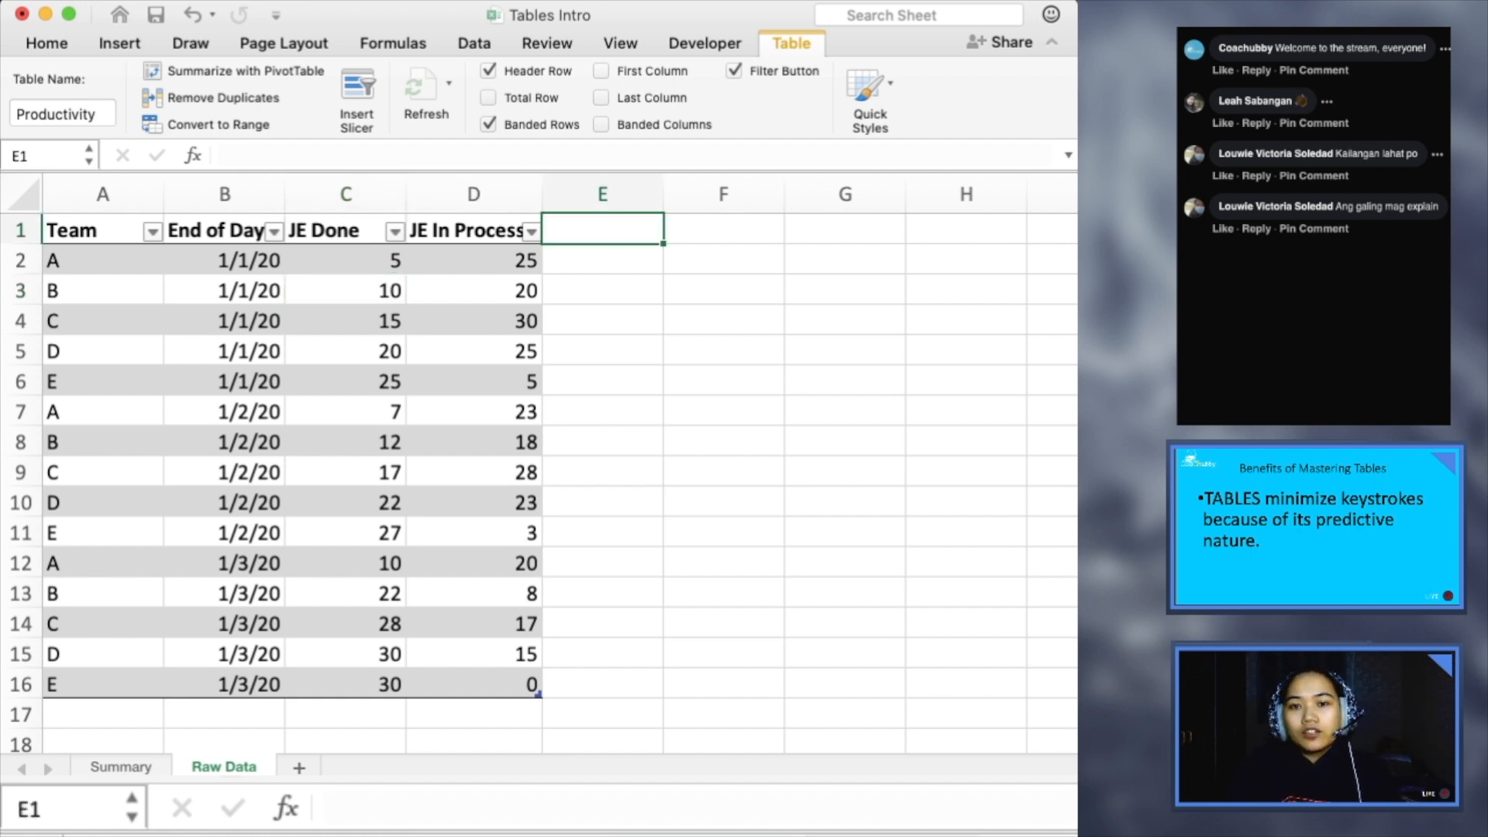
text(Total )
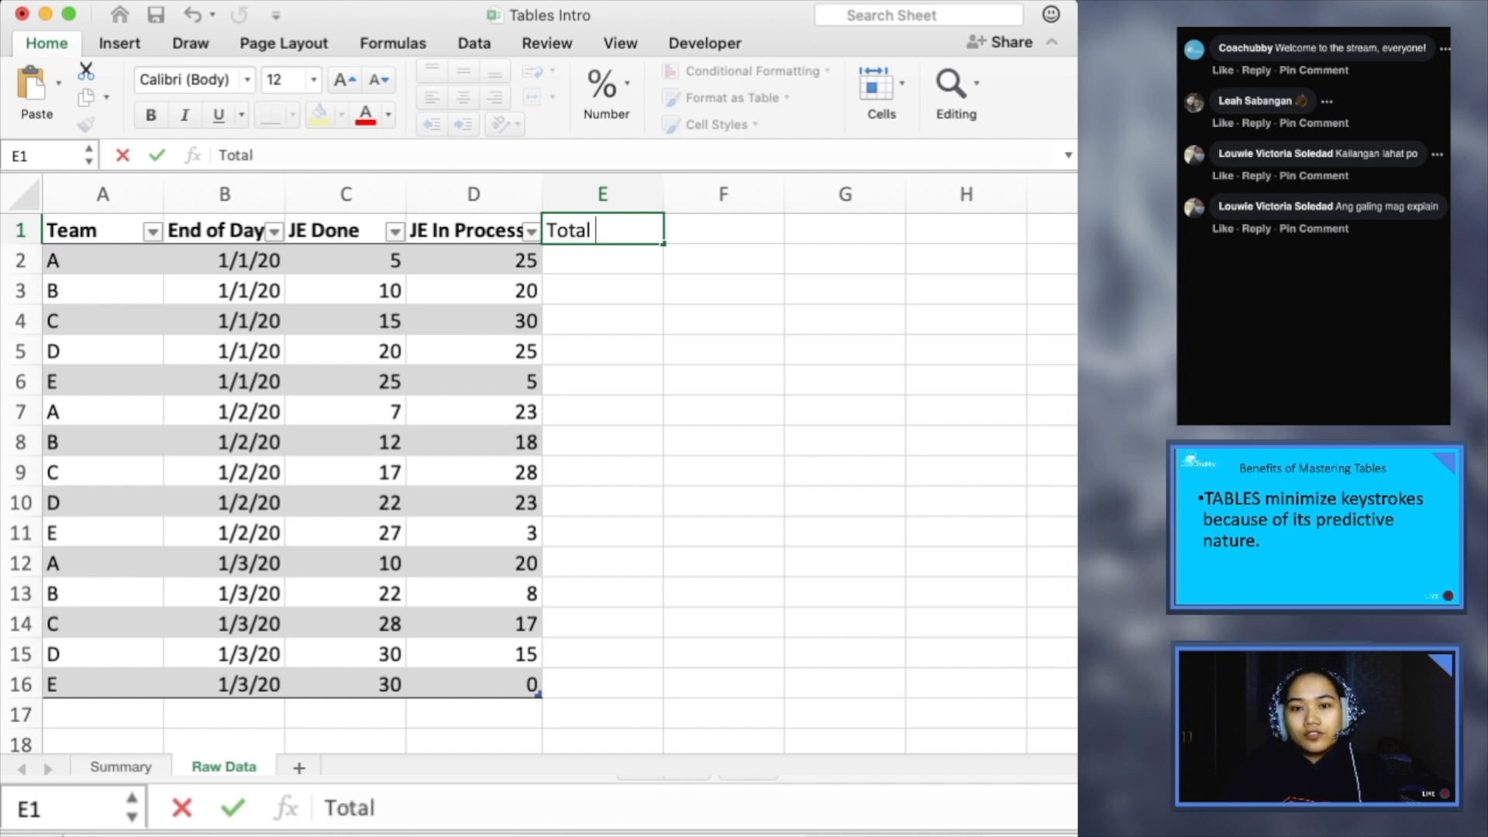
text(JE)
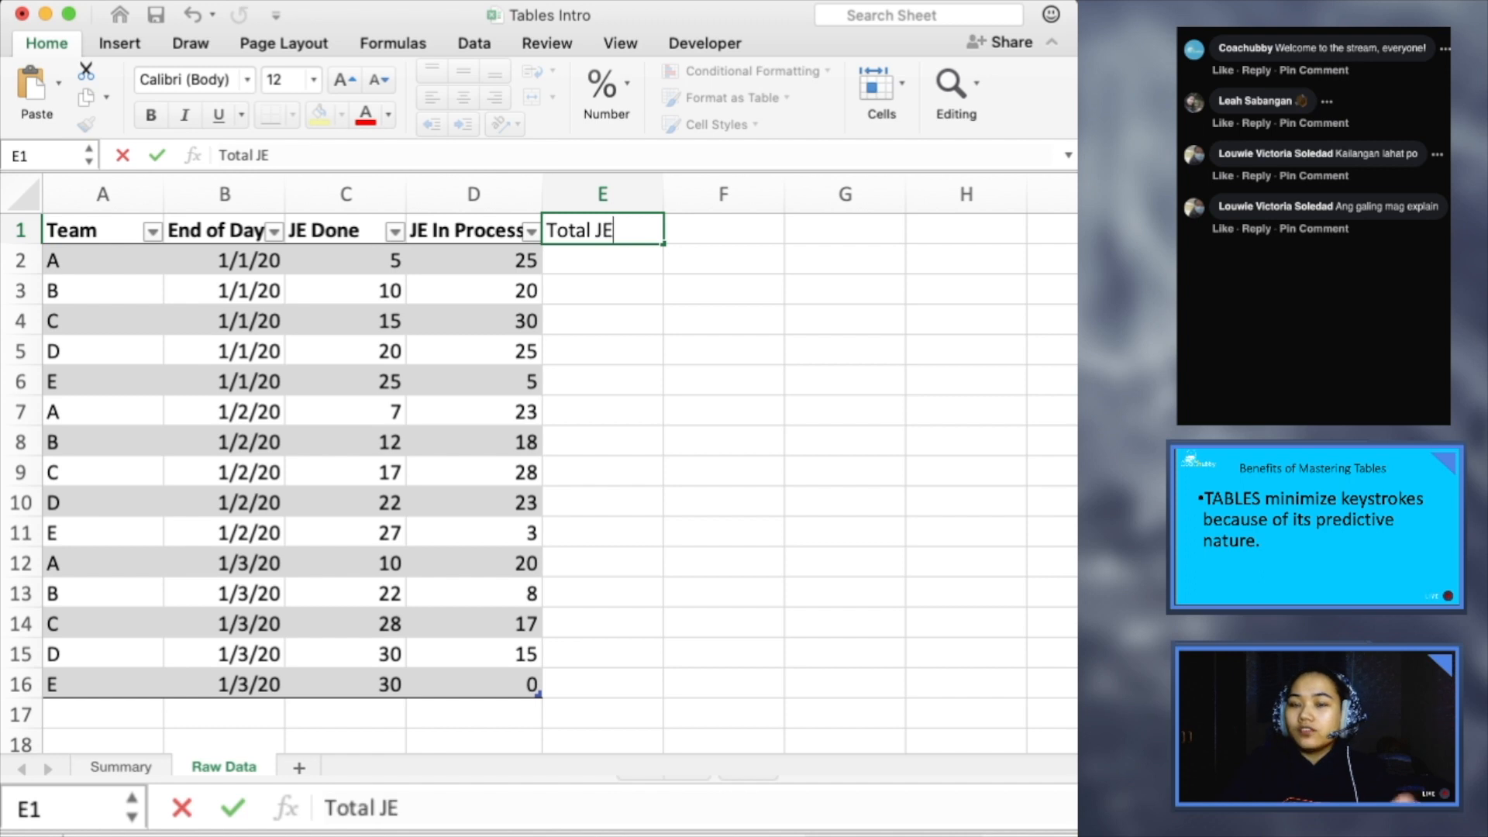
key(Return)
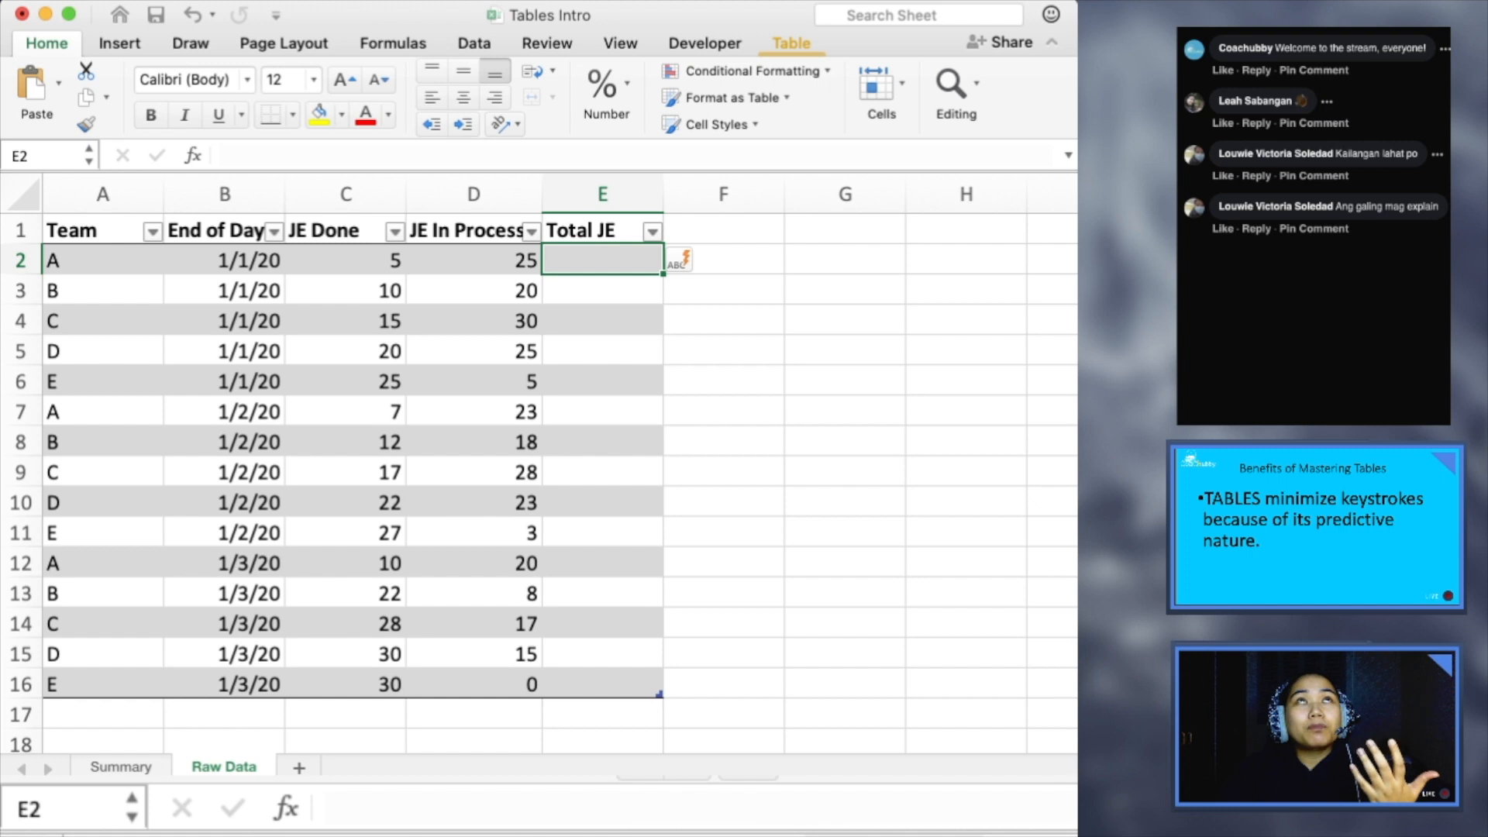
- Widen the workbook window and hide the gridlines on the Raw Data sheet
click(620, 43)
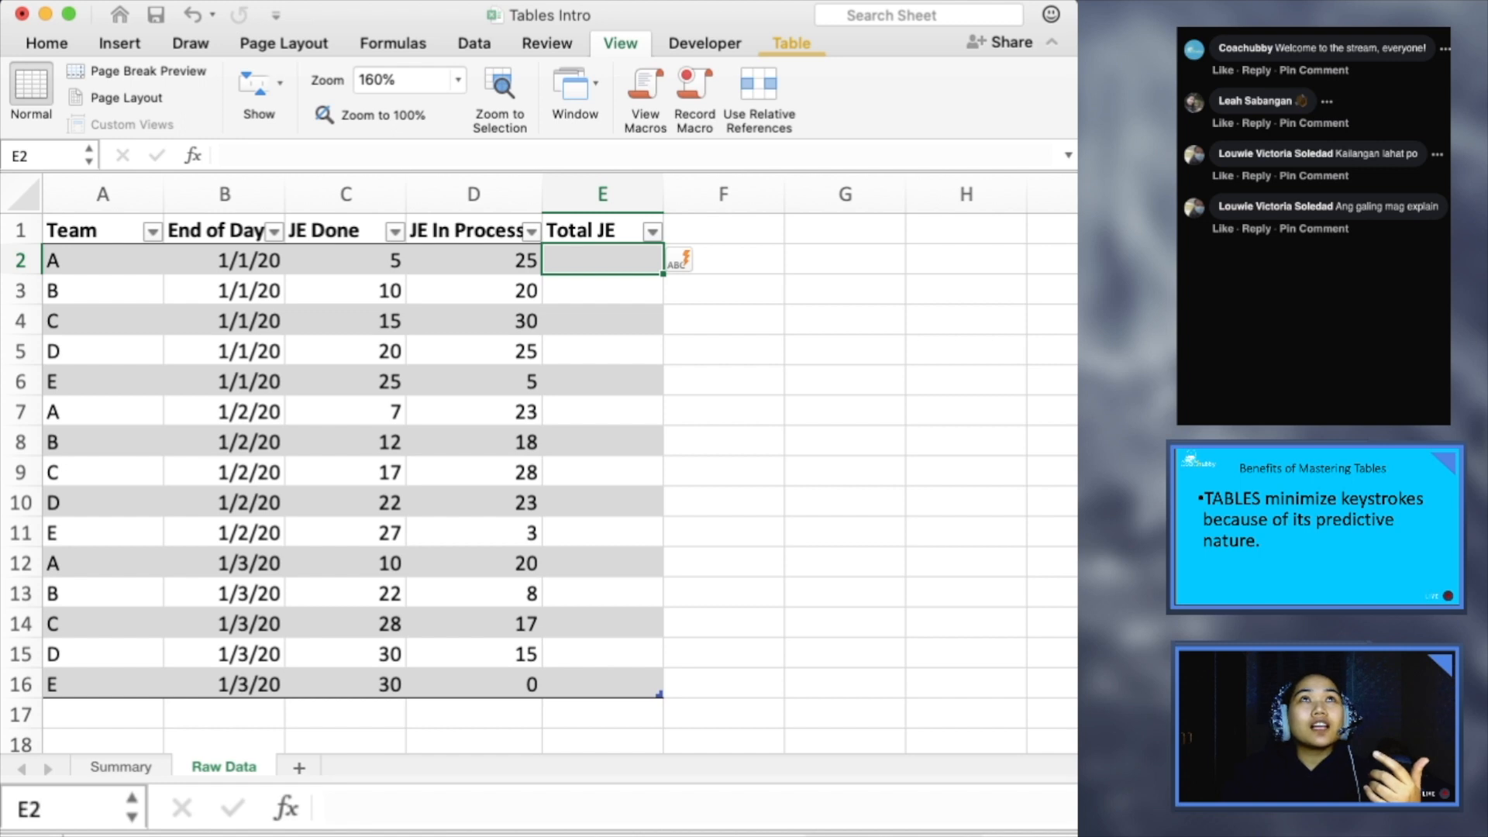
click(46, 43)
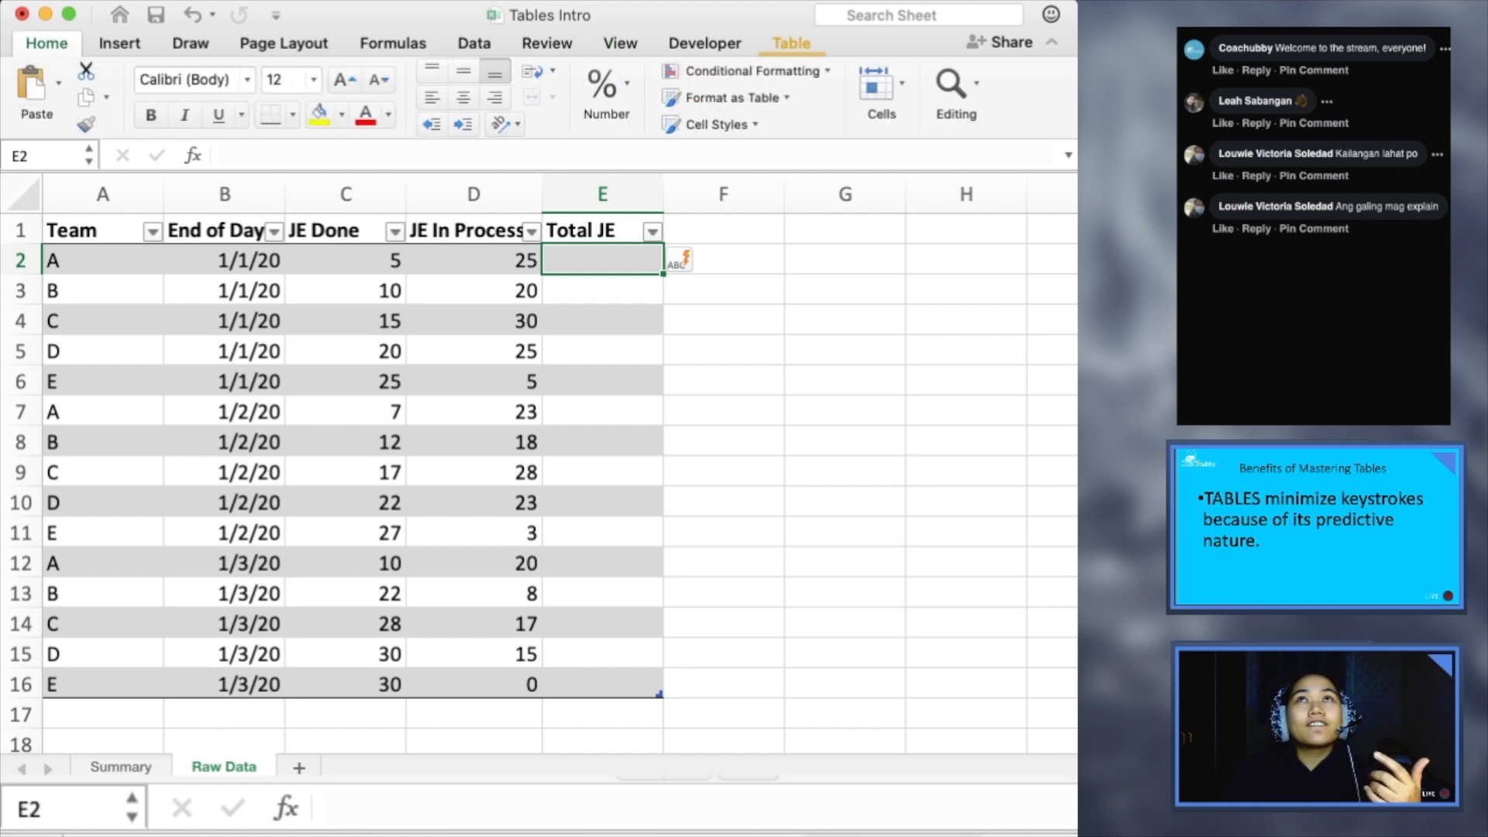
drag(1077, 465, 1372, 465)
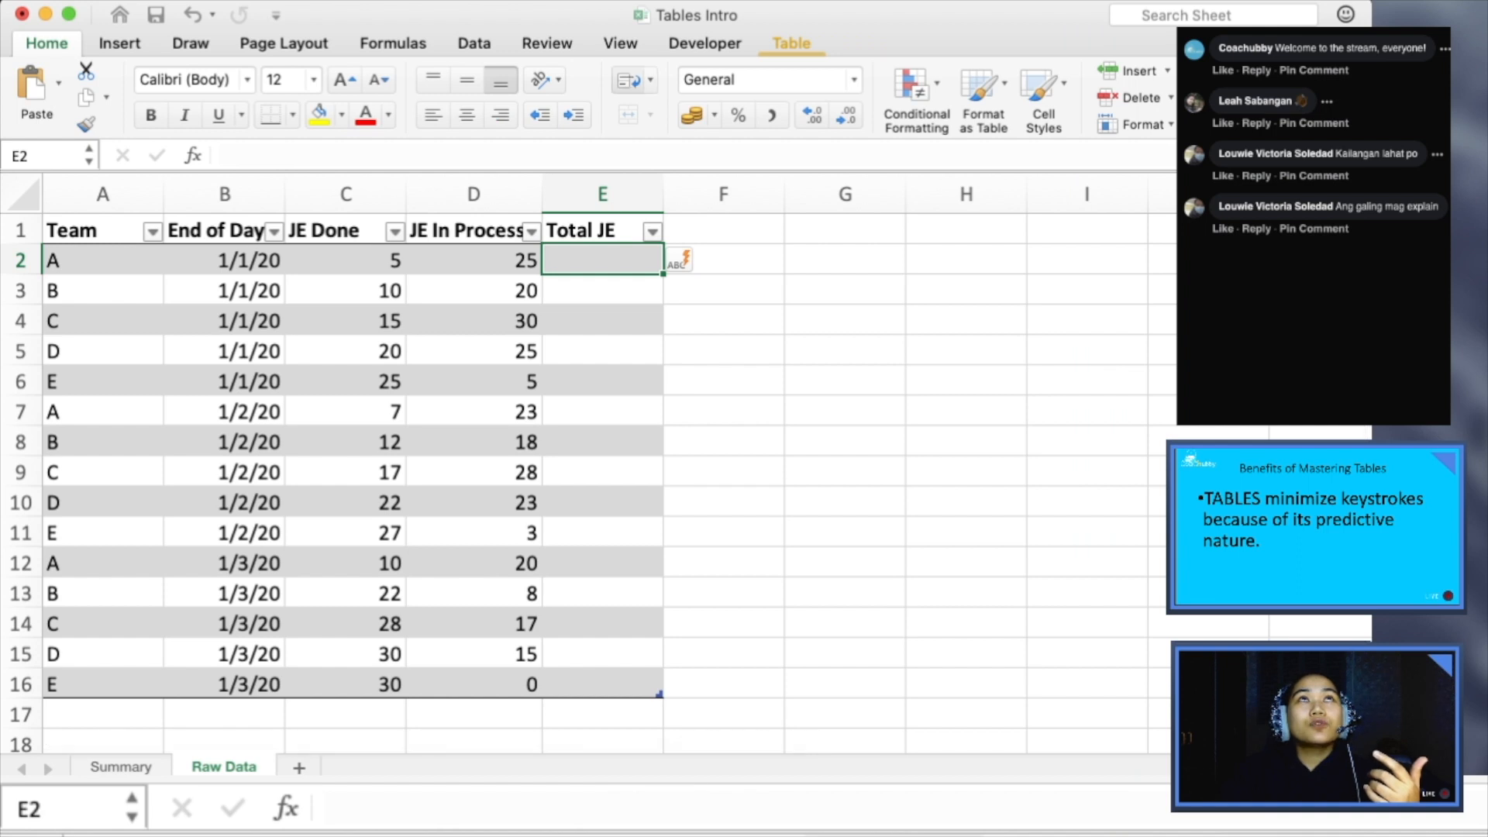
click(620, 43)
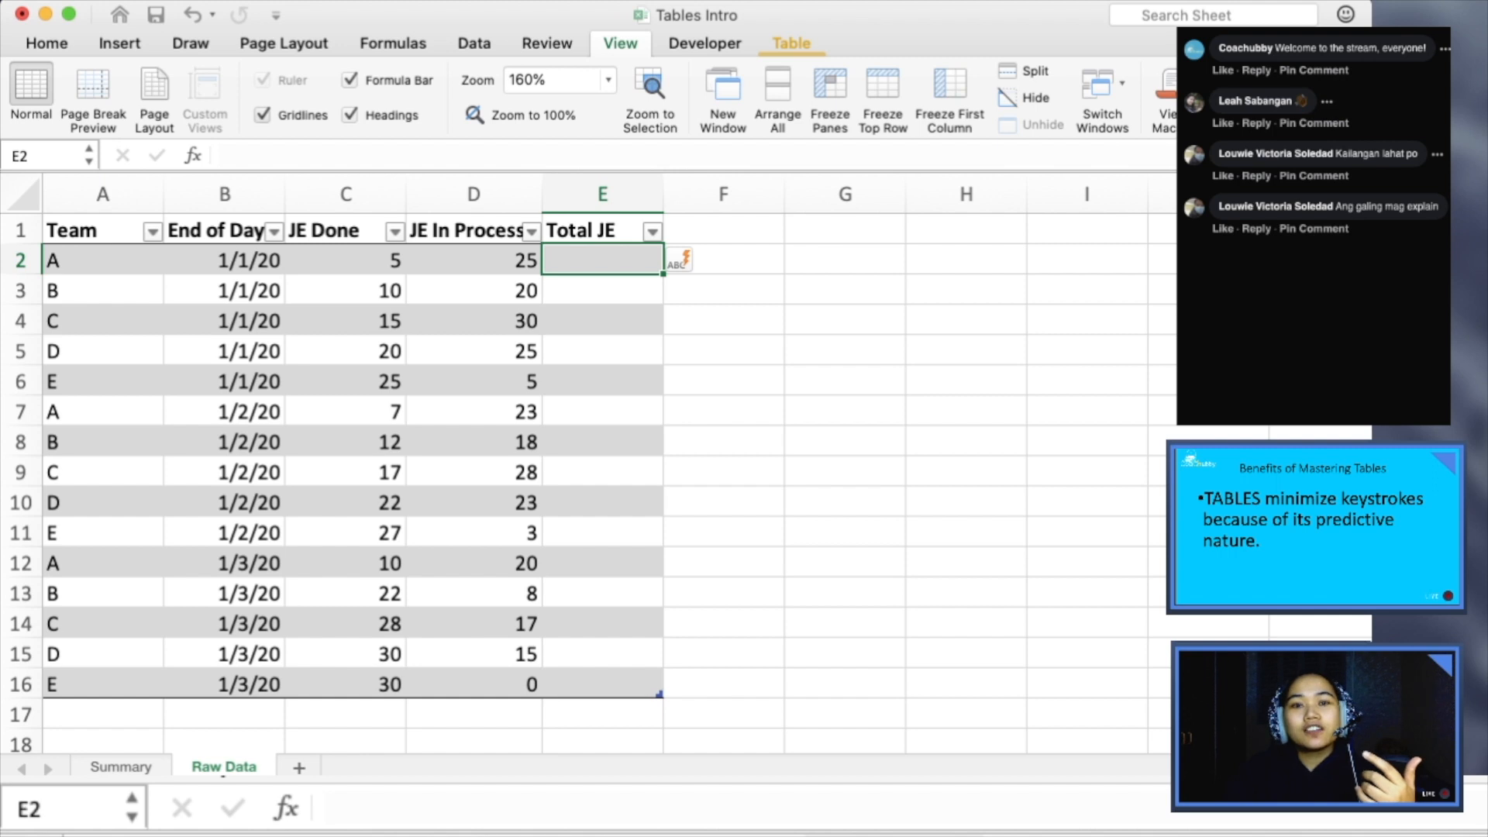
click(262, 115)
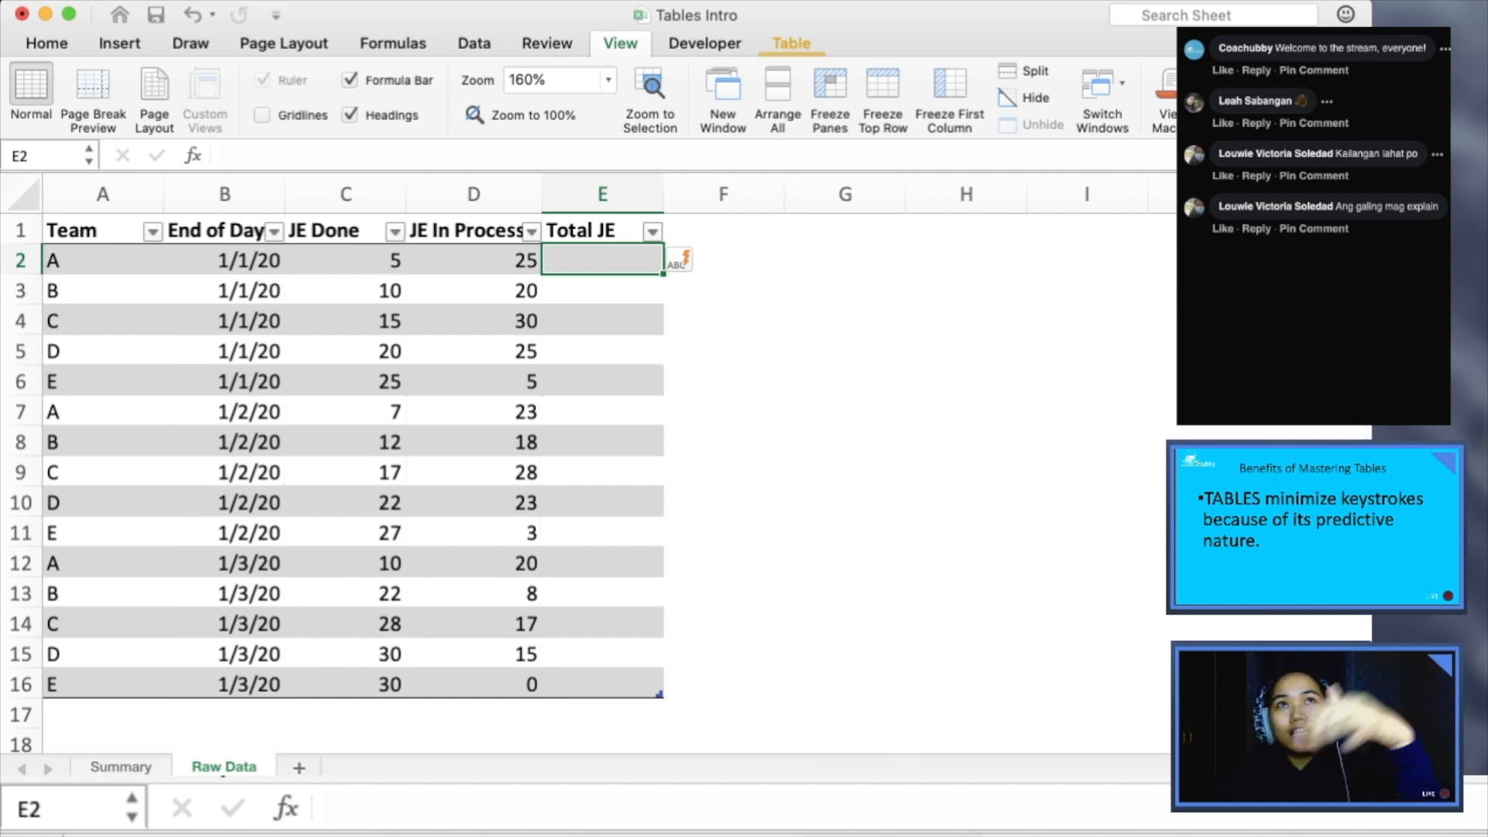
drag(845, 595, 845, 623)
click(845, 441)
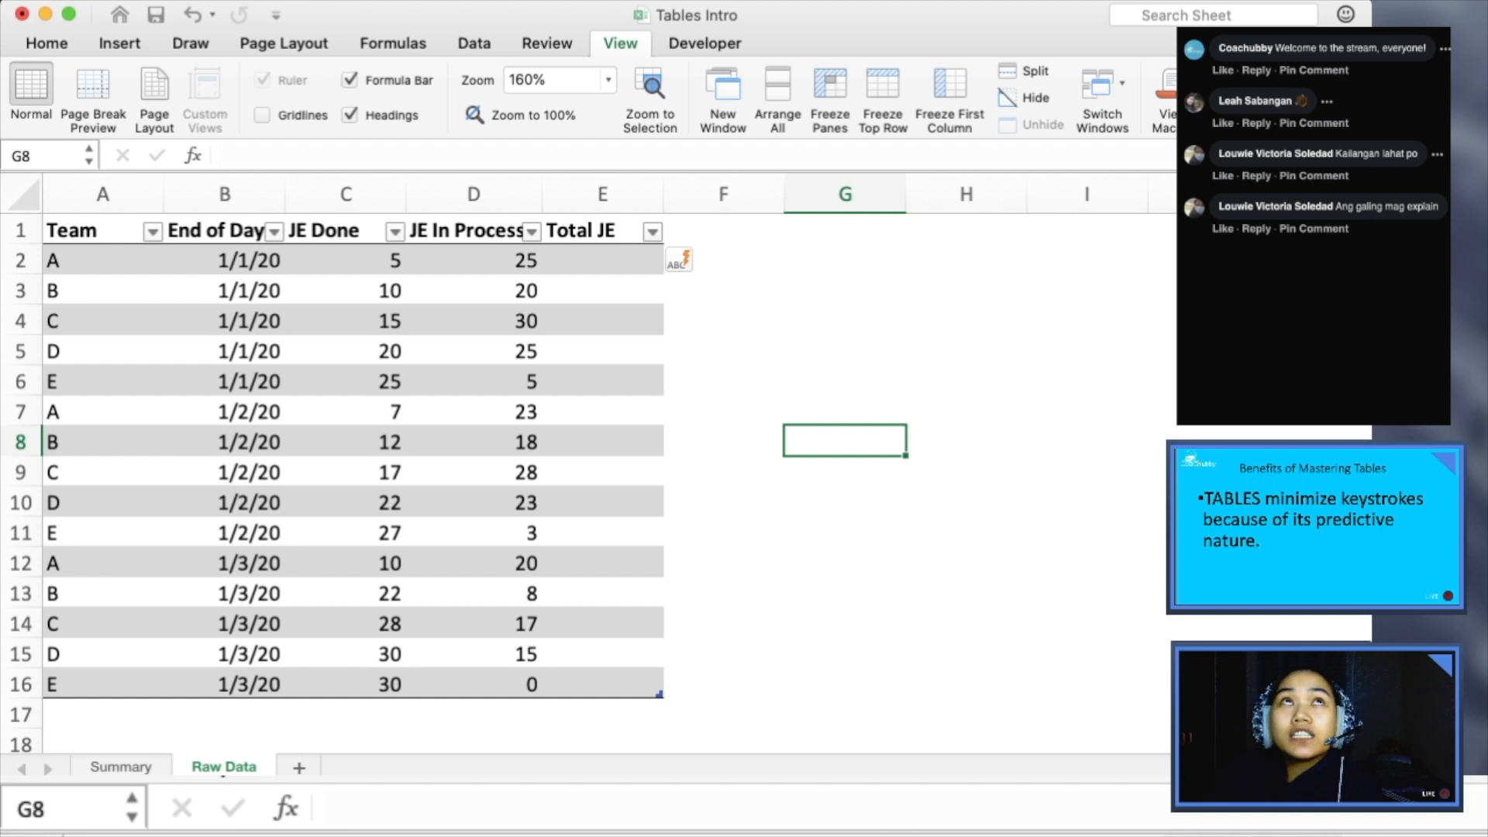
- Begin a formula in E2, the first data cell of the Total JE column
click(603, 260)
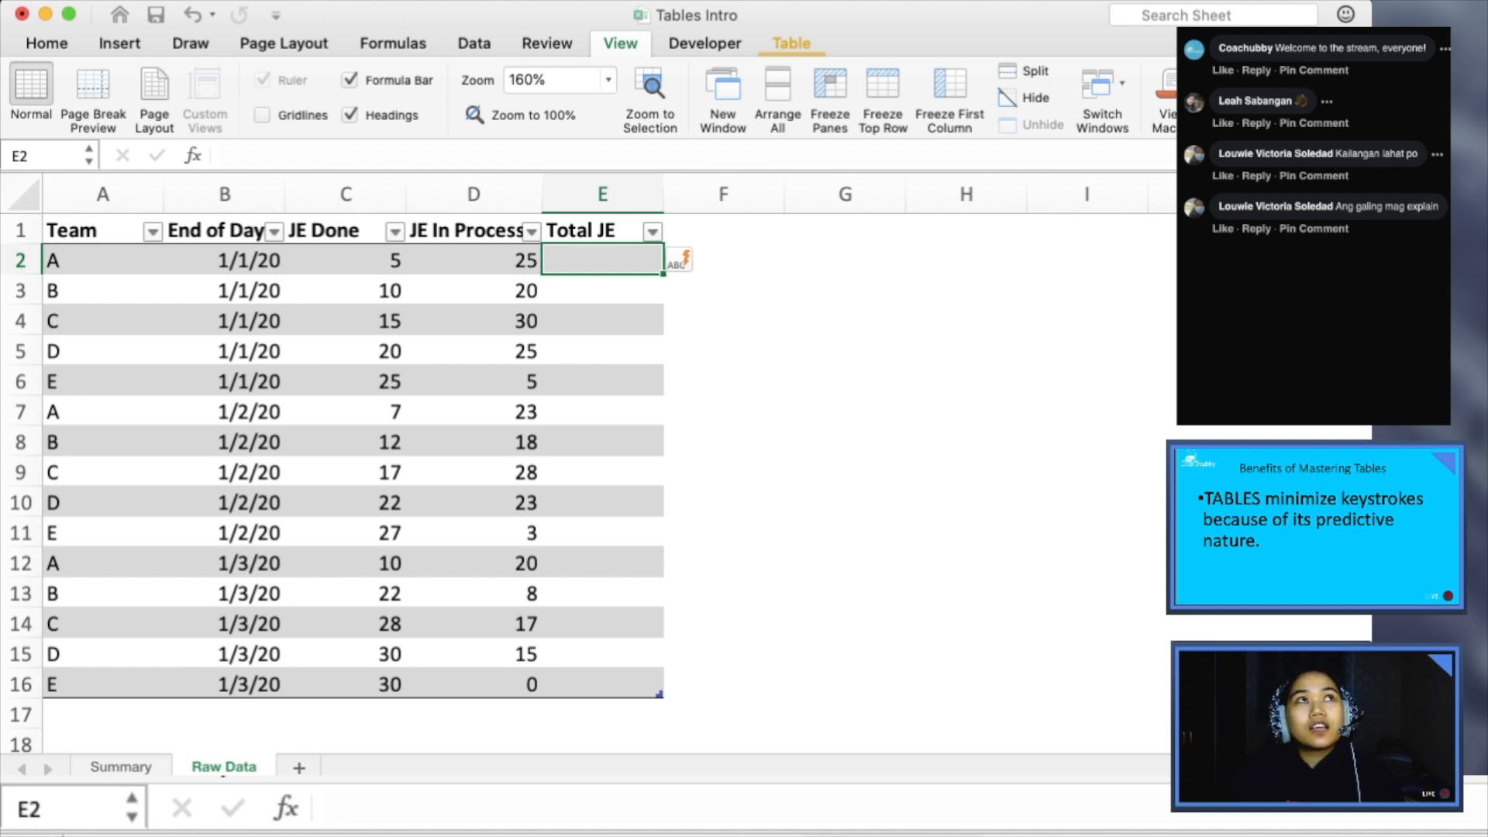
text(=)
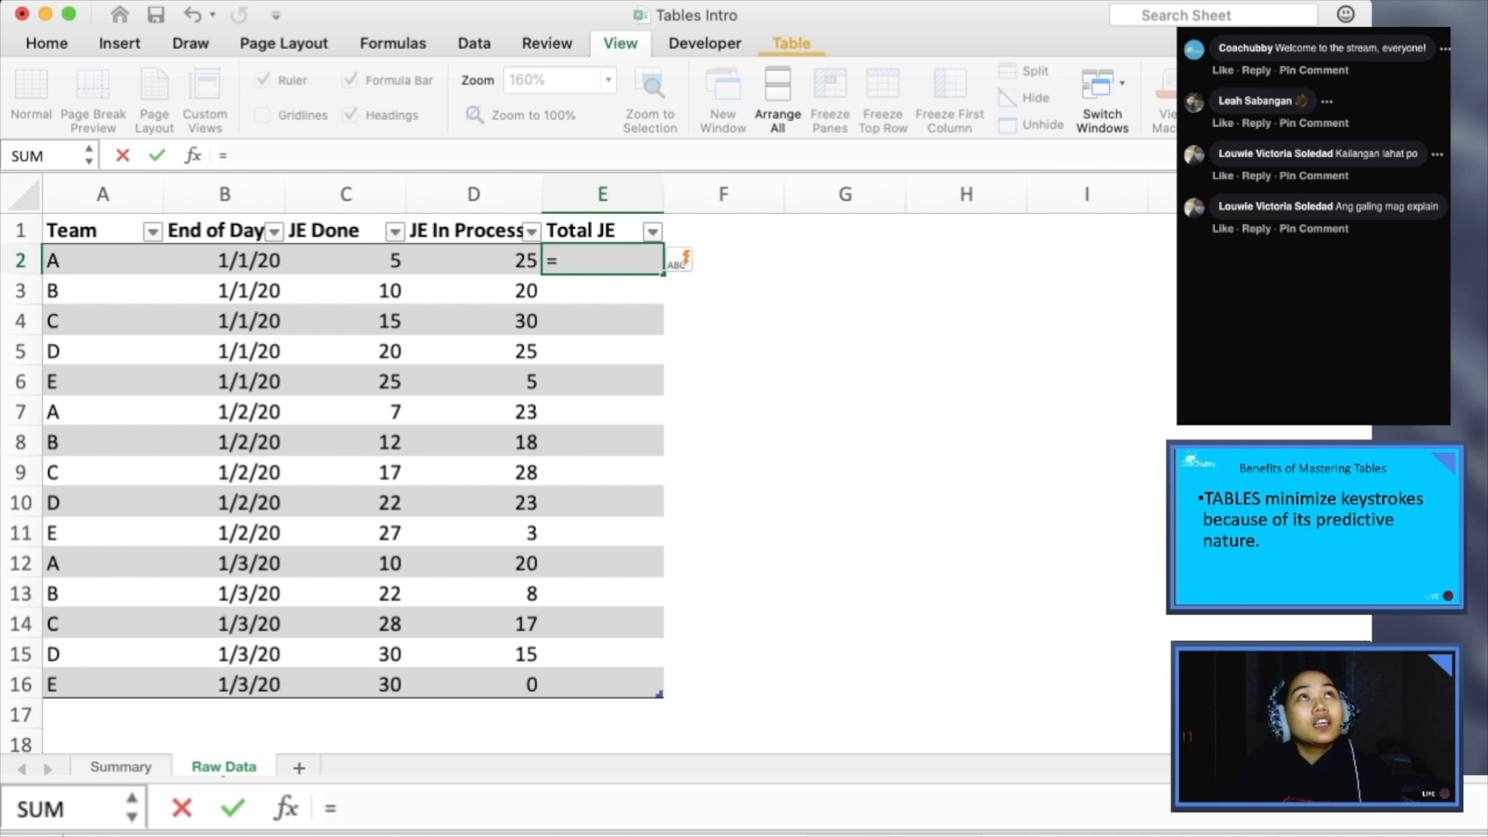
text(C2)
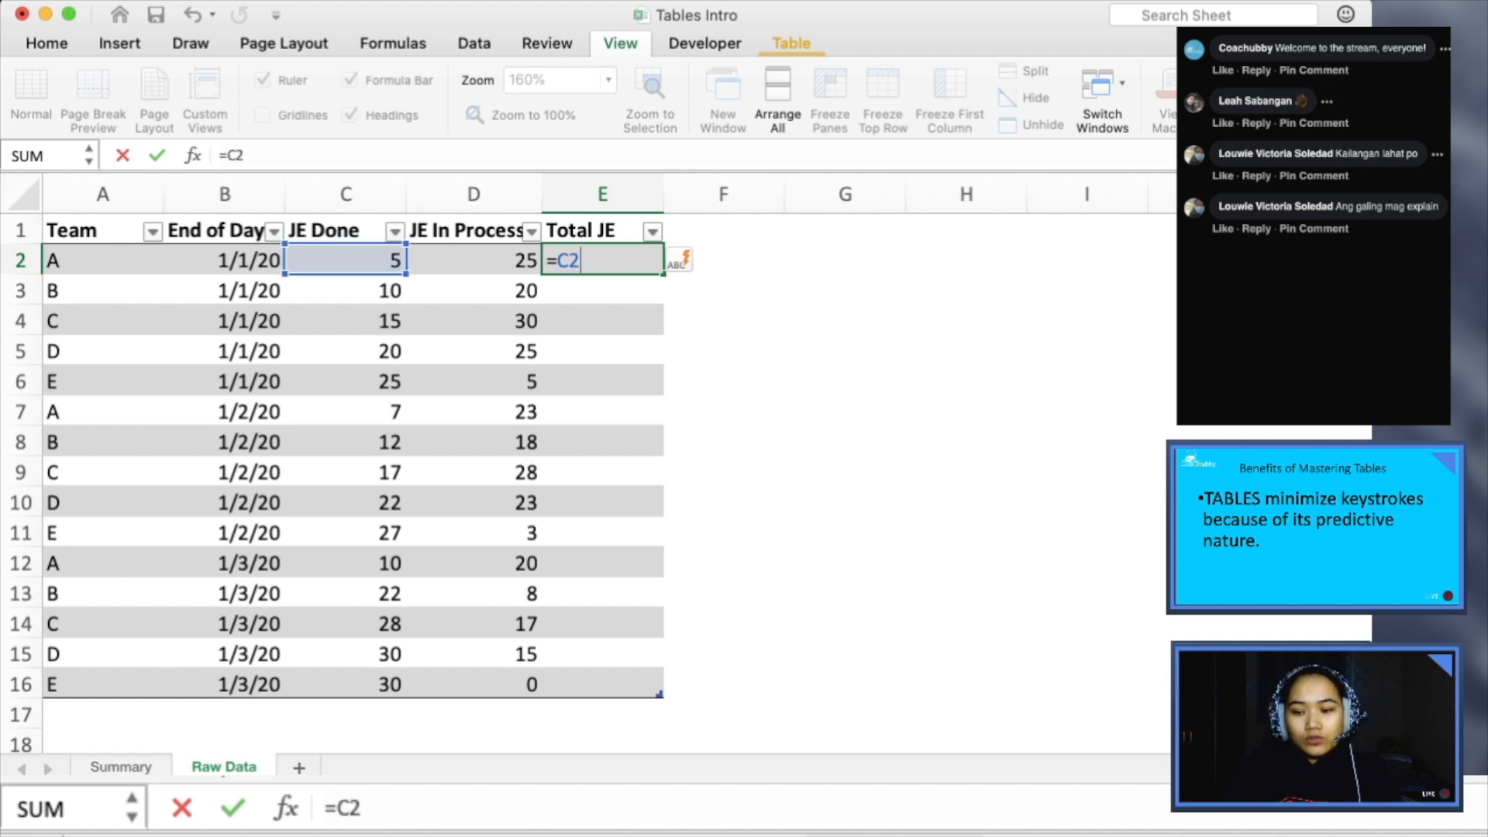
text(+D2)
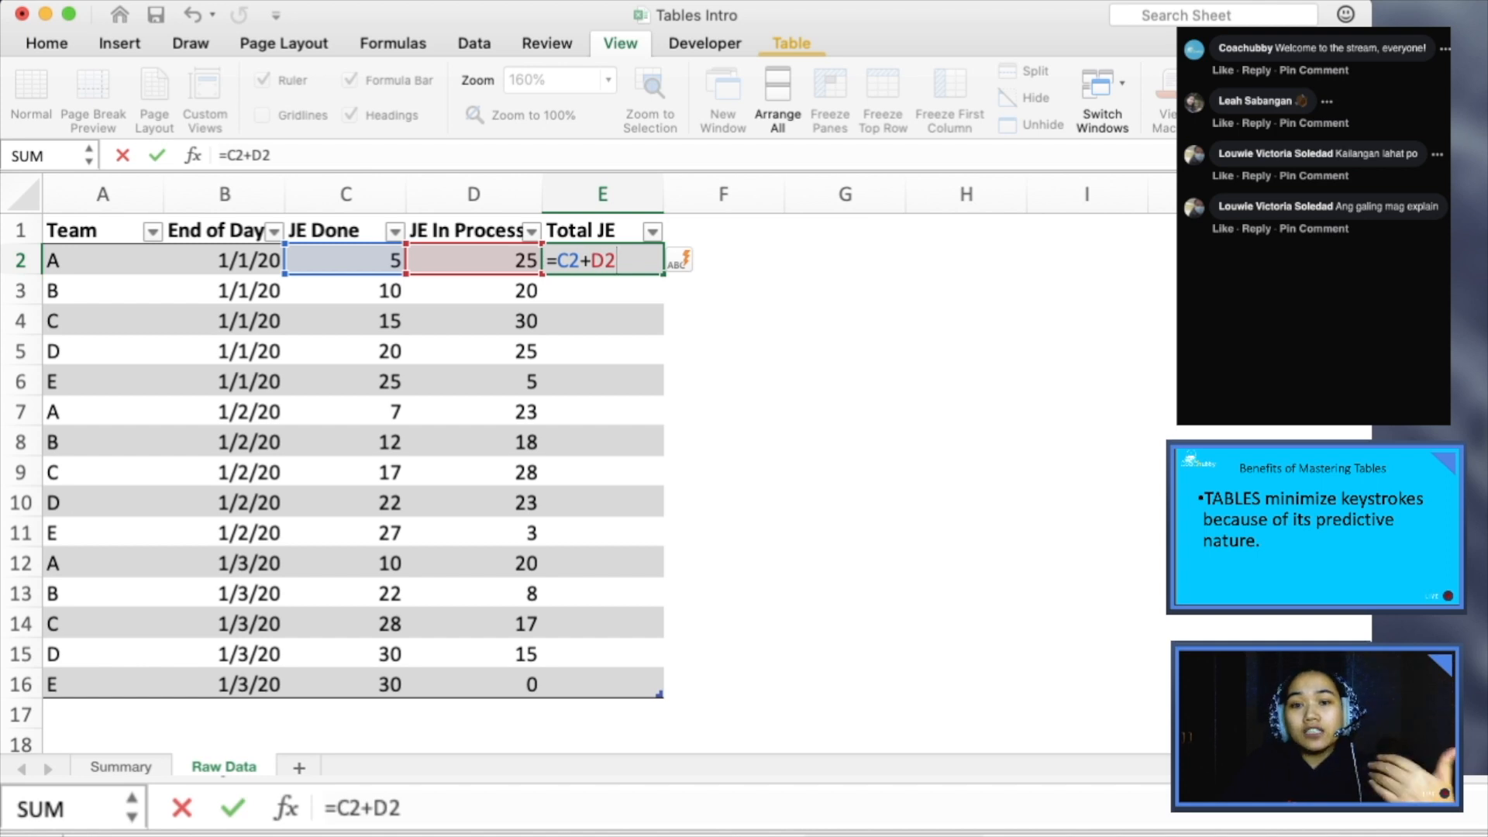
key(BackSpace)
key(BackSpace)
key(BackSpace)
key(BackSpace)
key(BackSpace)
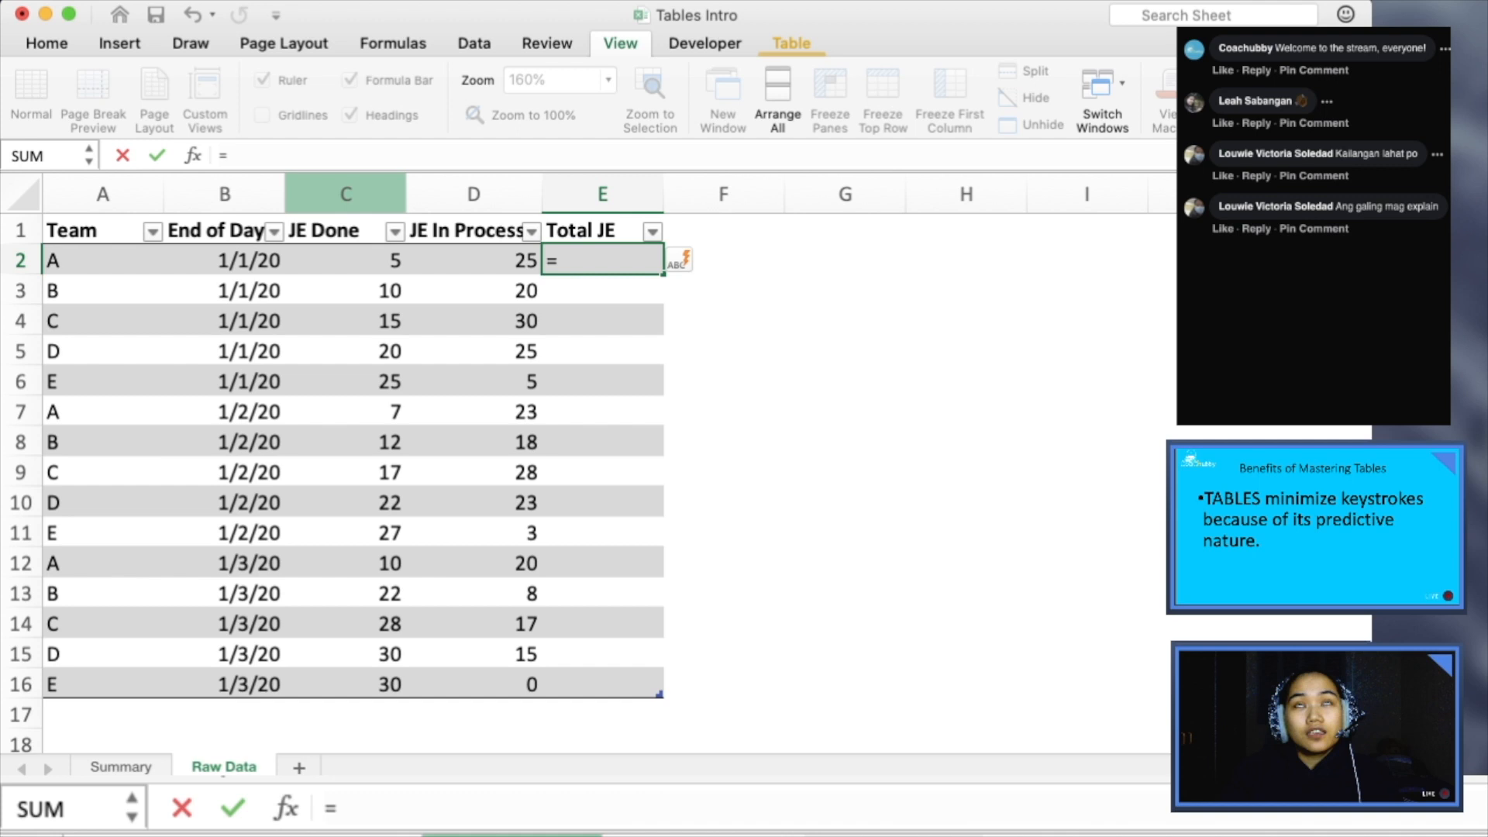
- Complete the Total JE formula in E2 with table references as =[@[JE Done]]+[@[JE In Process]]
click(346, 260)
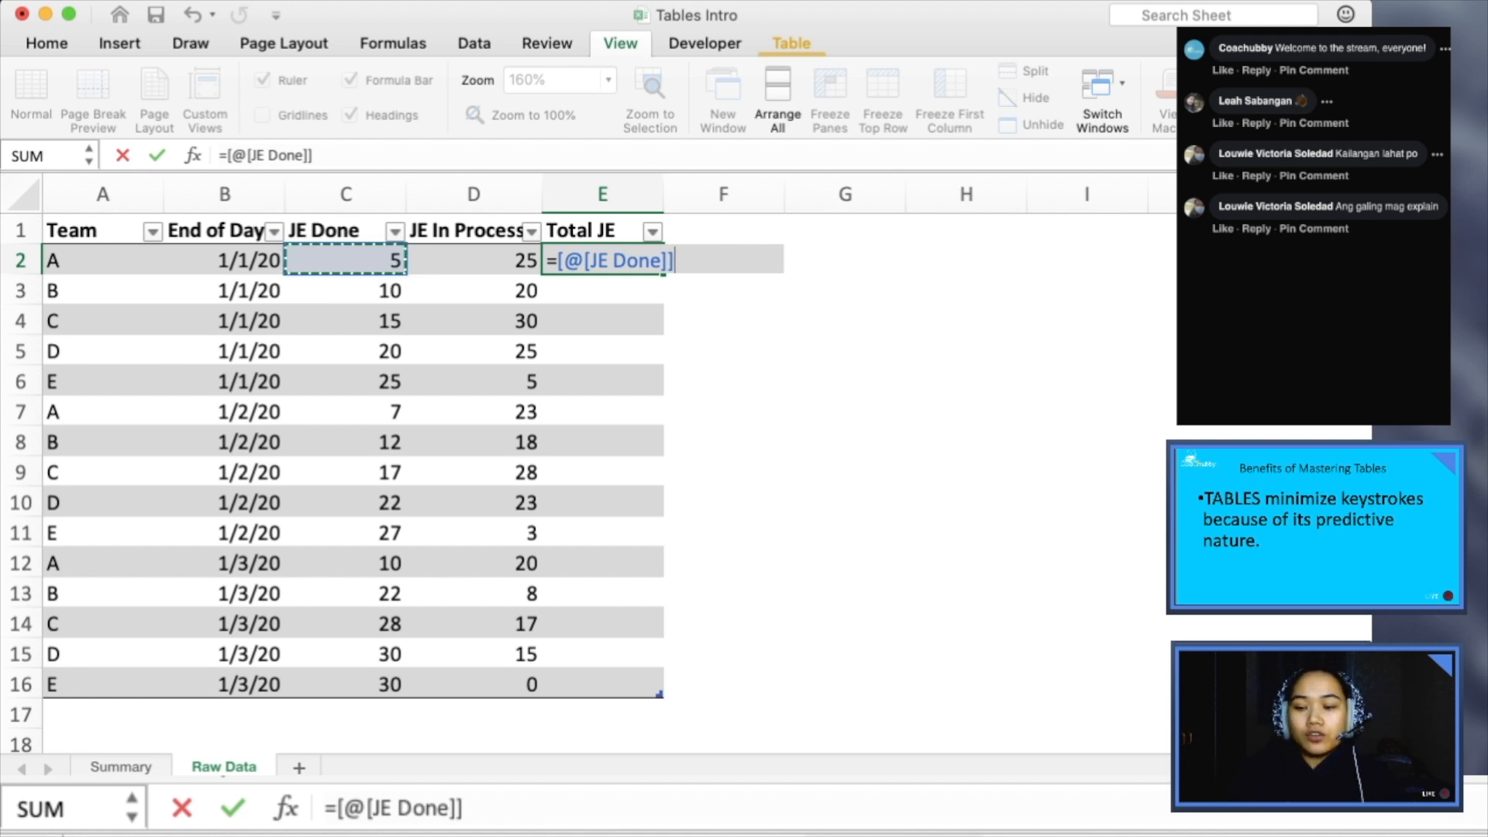
text(+)
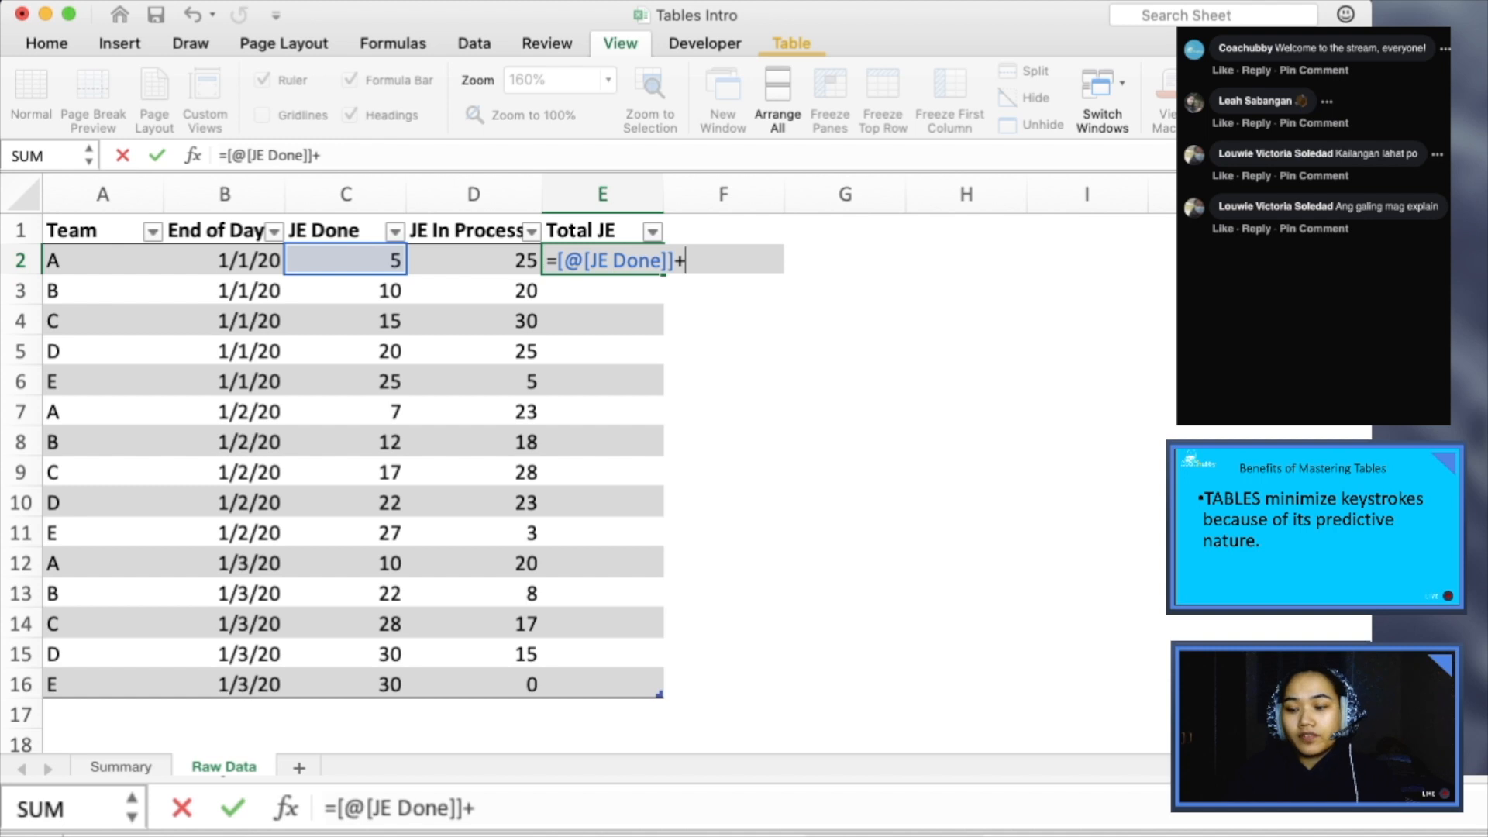
key(Left)
key(Return)
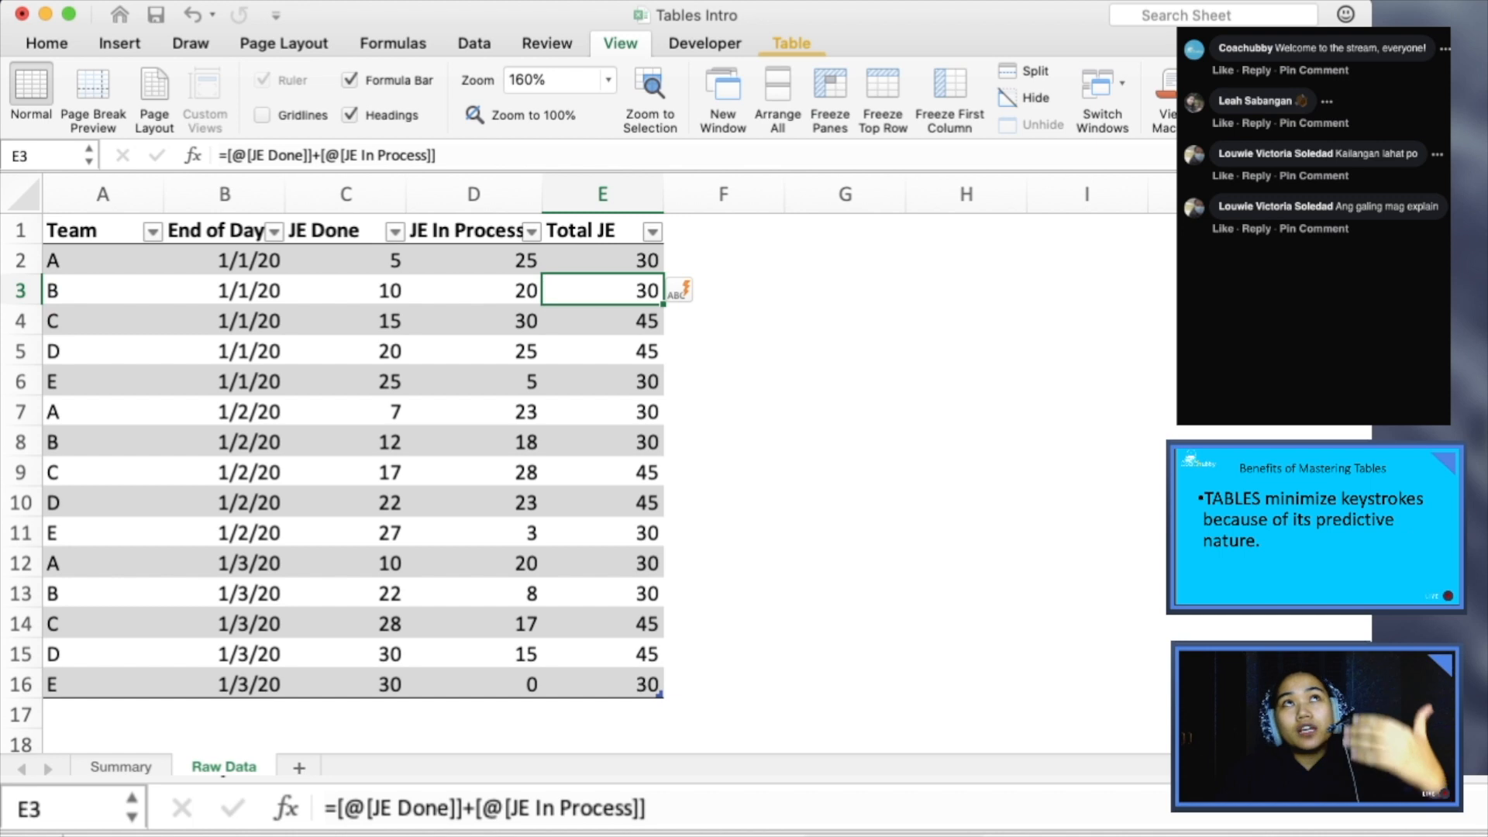
- Go down the Total JE column to E16 and check the formula in each row
key(Down)
key(Down)
key(Down)
key(Down)
key(Down)
key(Down)
key(Down)
key(Down)
key(Down)
key(Down)
key(Down)
key(Down)
key(Down)
key(Down)
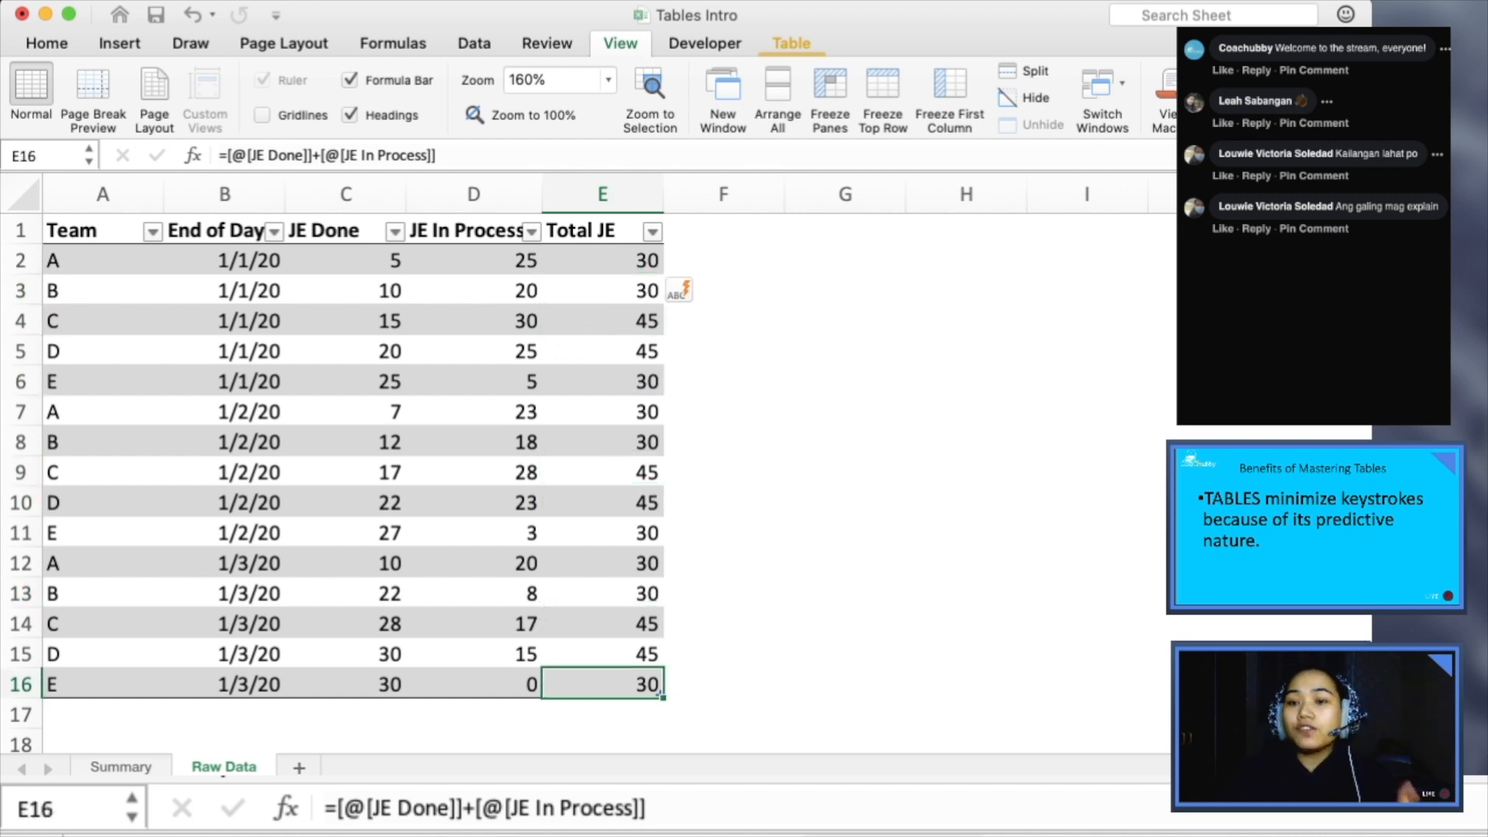
key(Up)
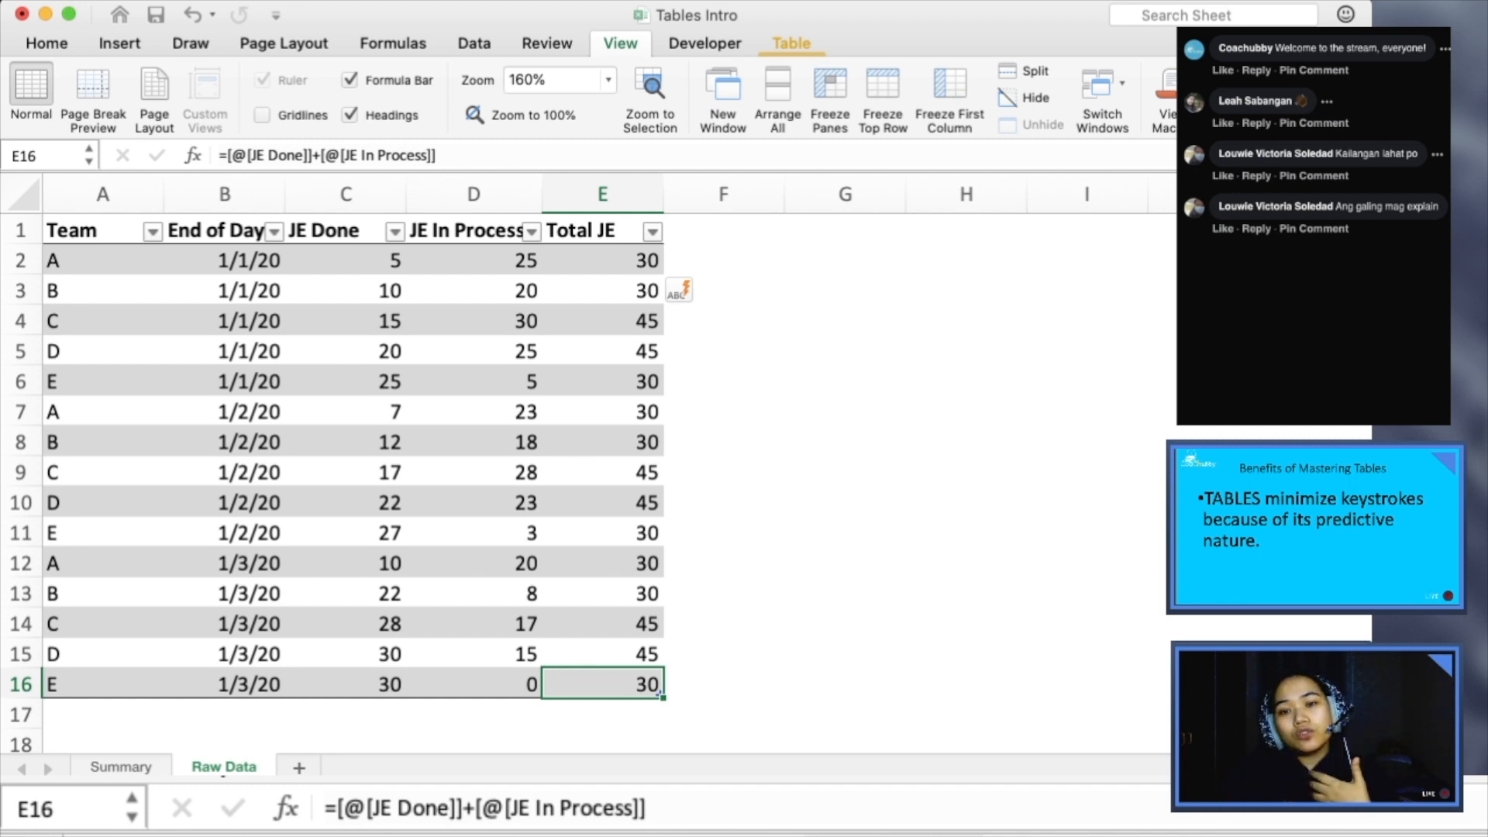
- Copy the Total JE header into F1 to add another table column, and rename that header % Processed
key(super+Up)
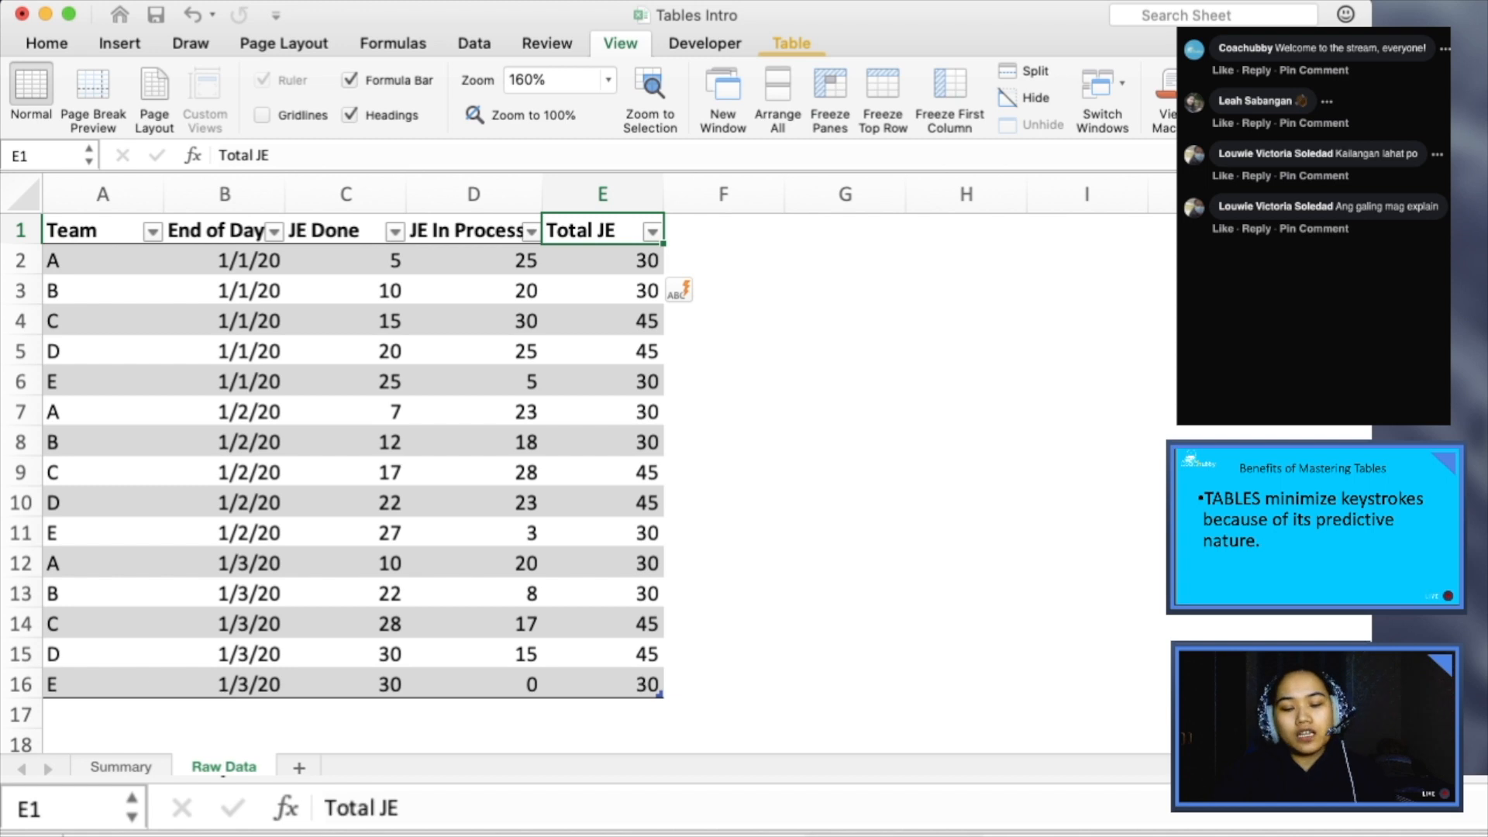
key(ctrl+c)
key(Right)
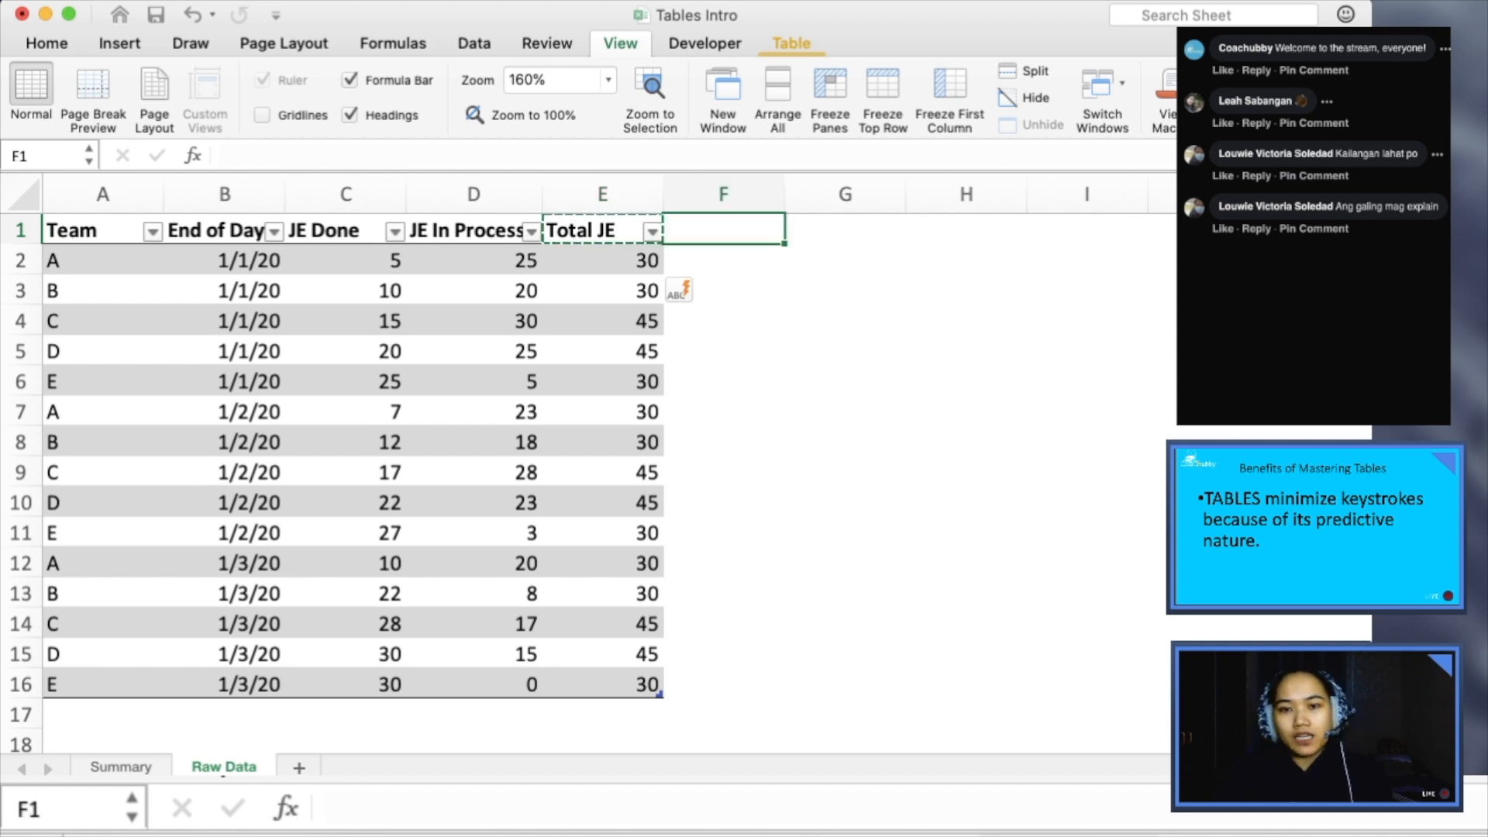
key(ctrl+v)
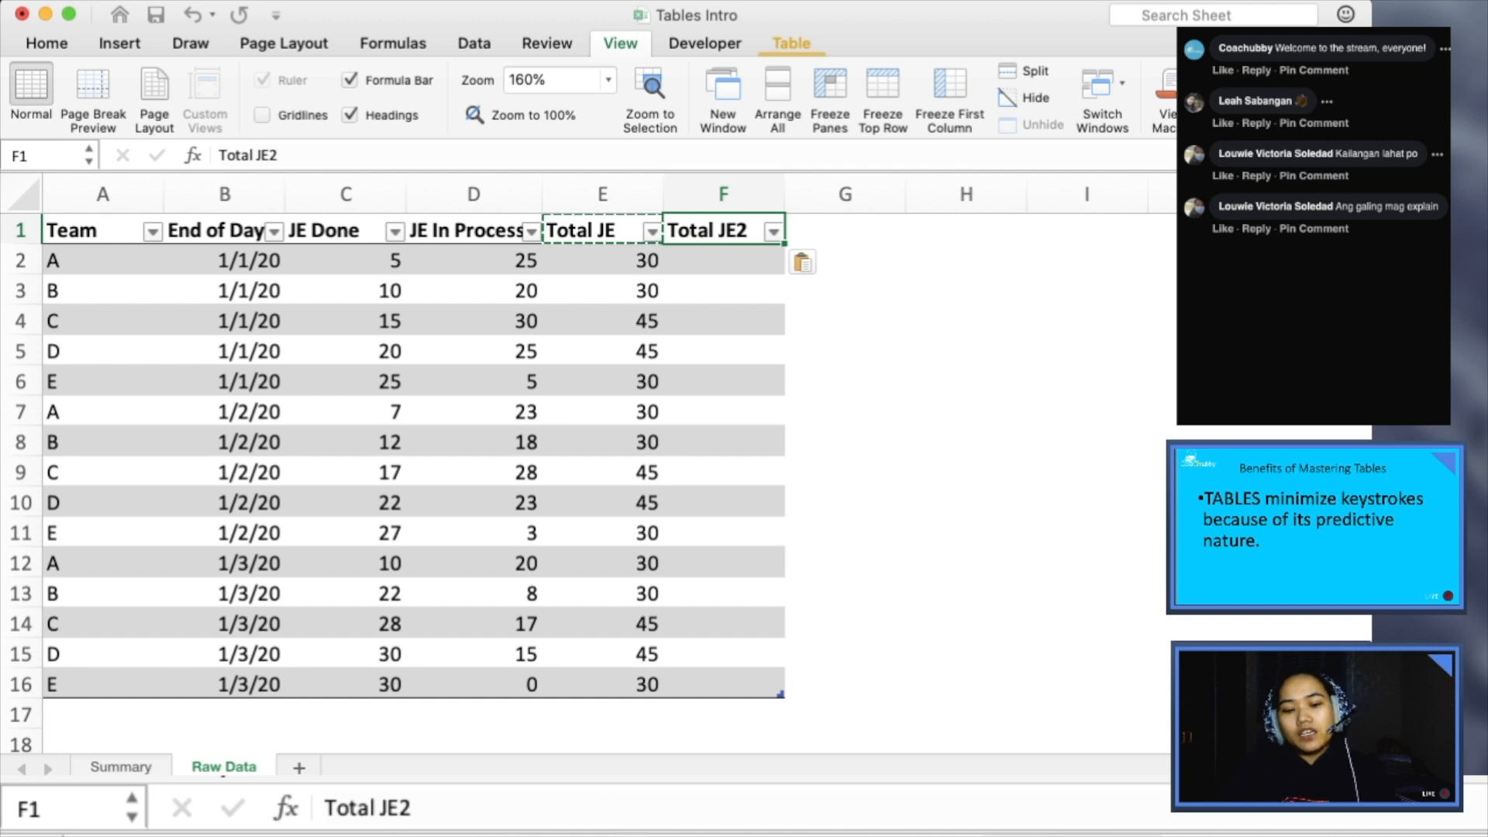
text(%)
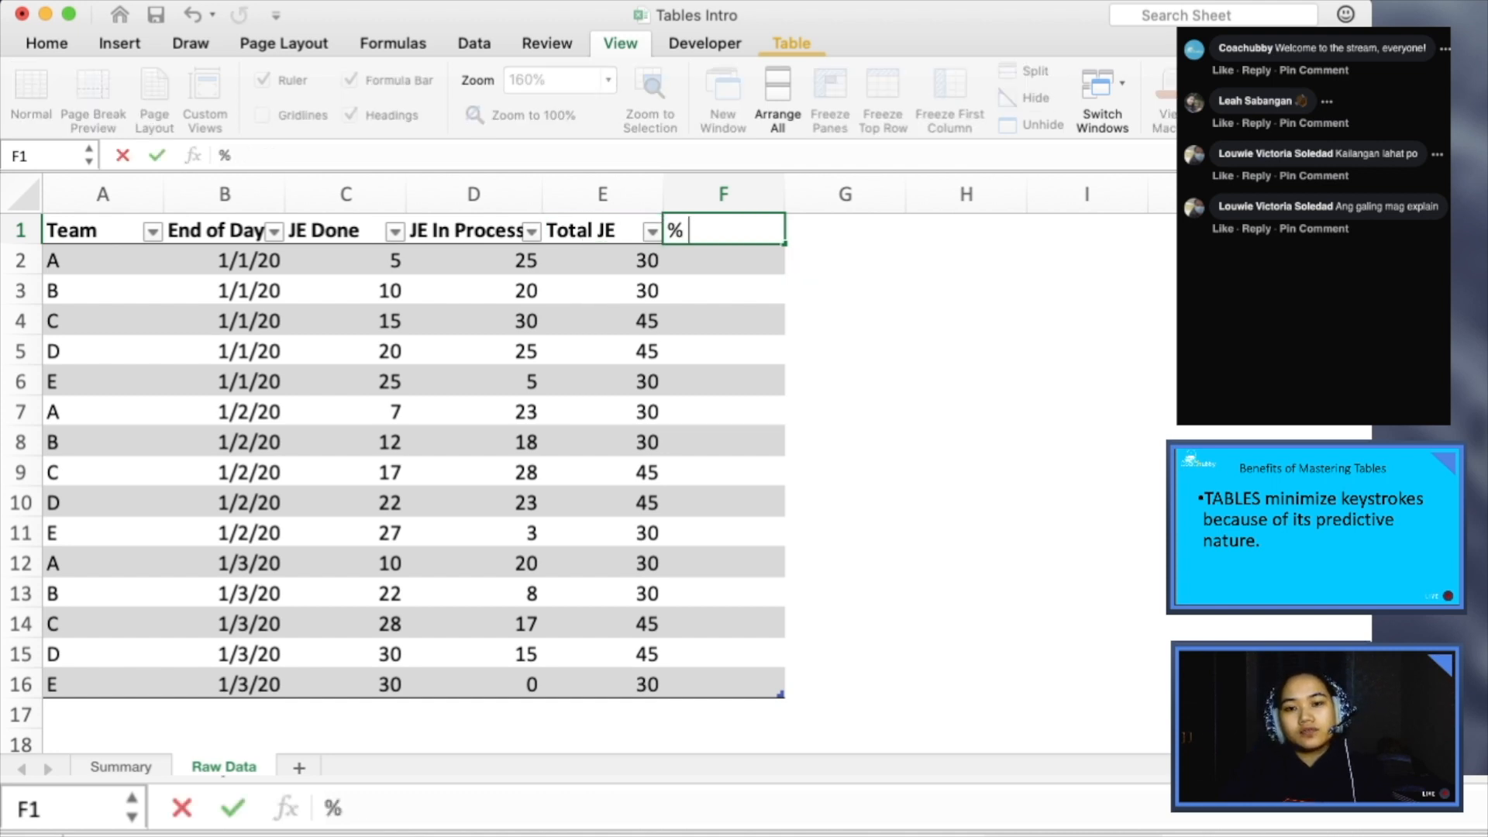
text( Processed)
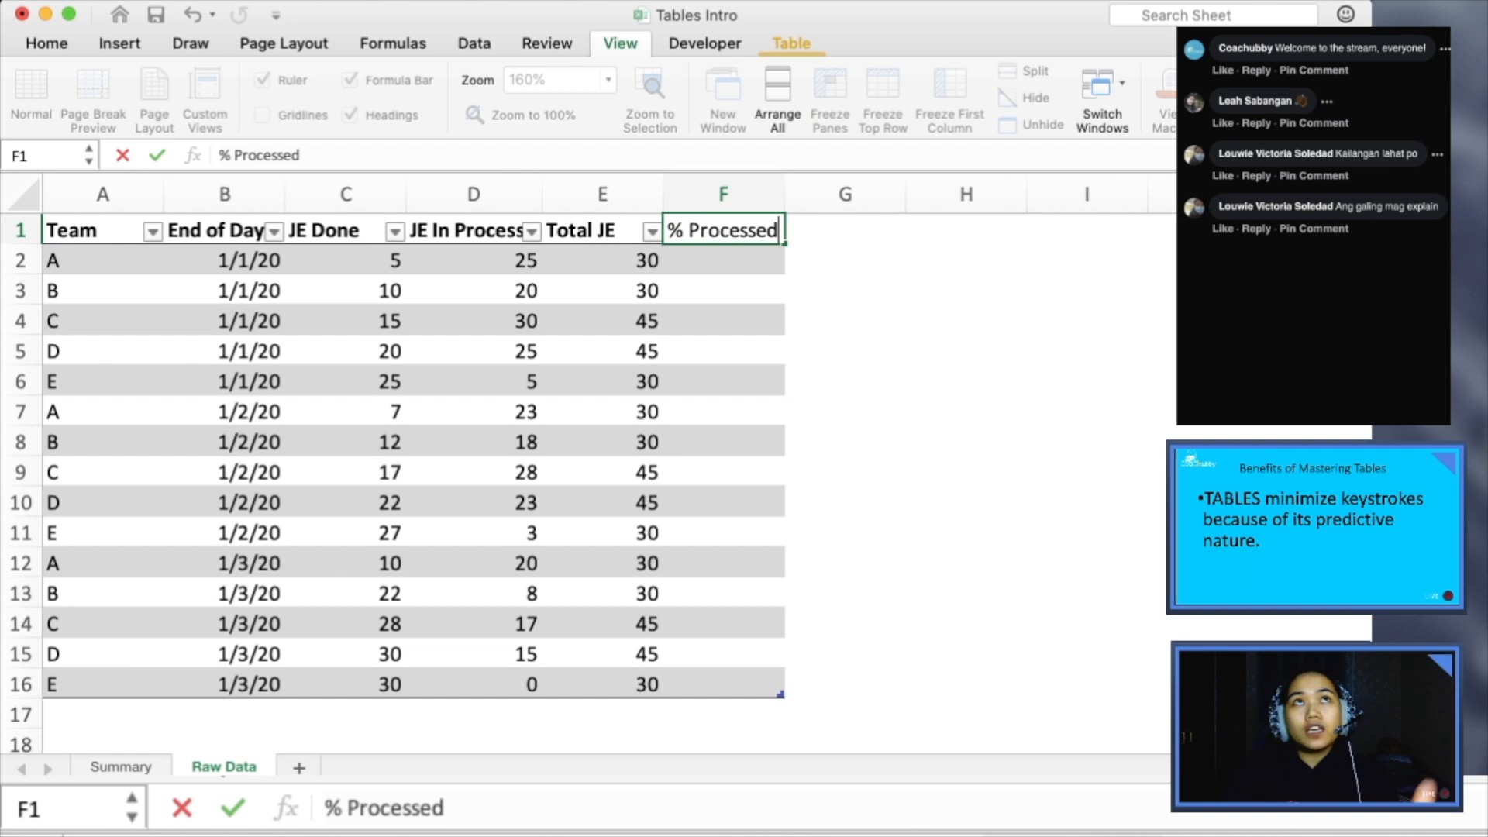
key(Return)
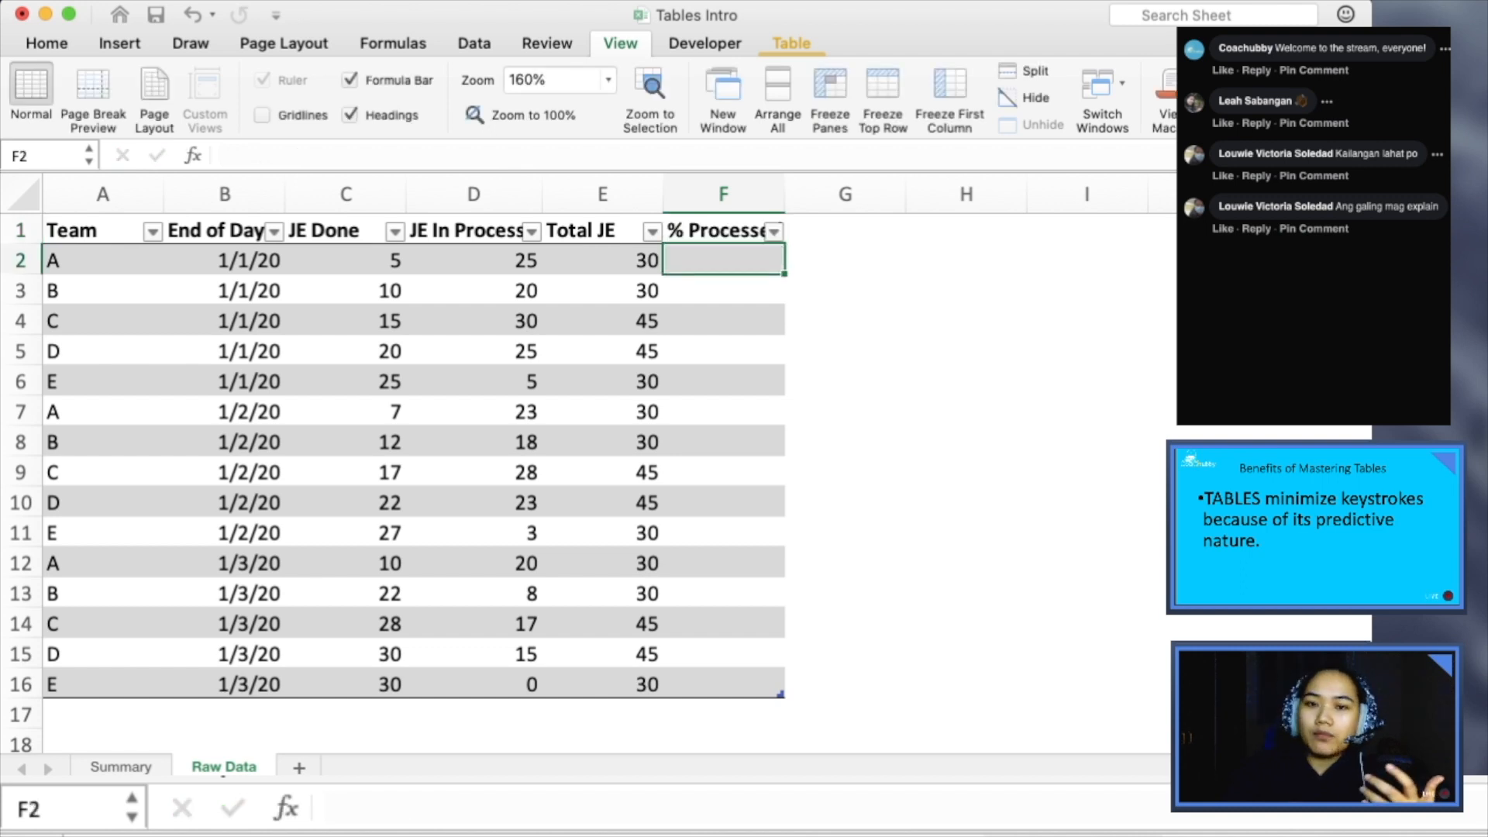
- Calculate the % Processed column from F2 with the formula =[@[JE Done]]/[@[Total JE]]
text(=)
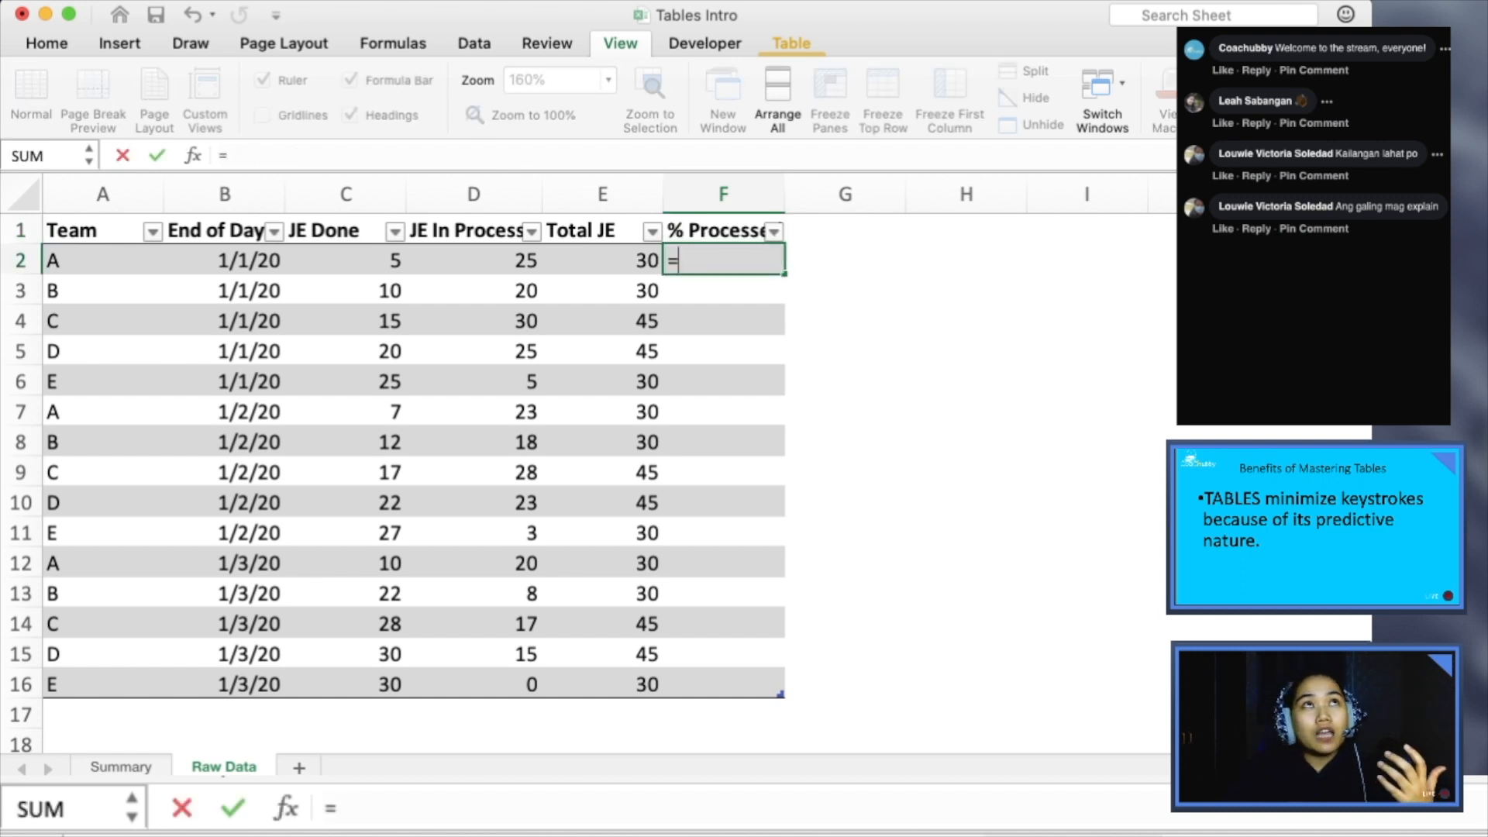
key(Left)
key(Left)
key(Left)
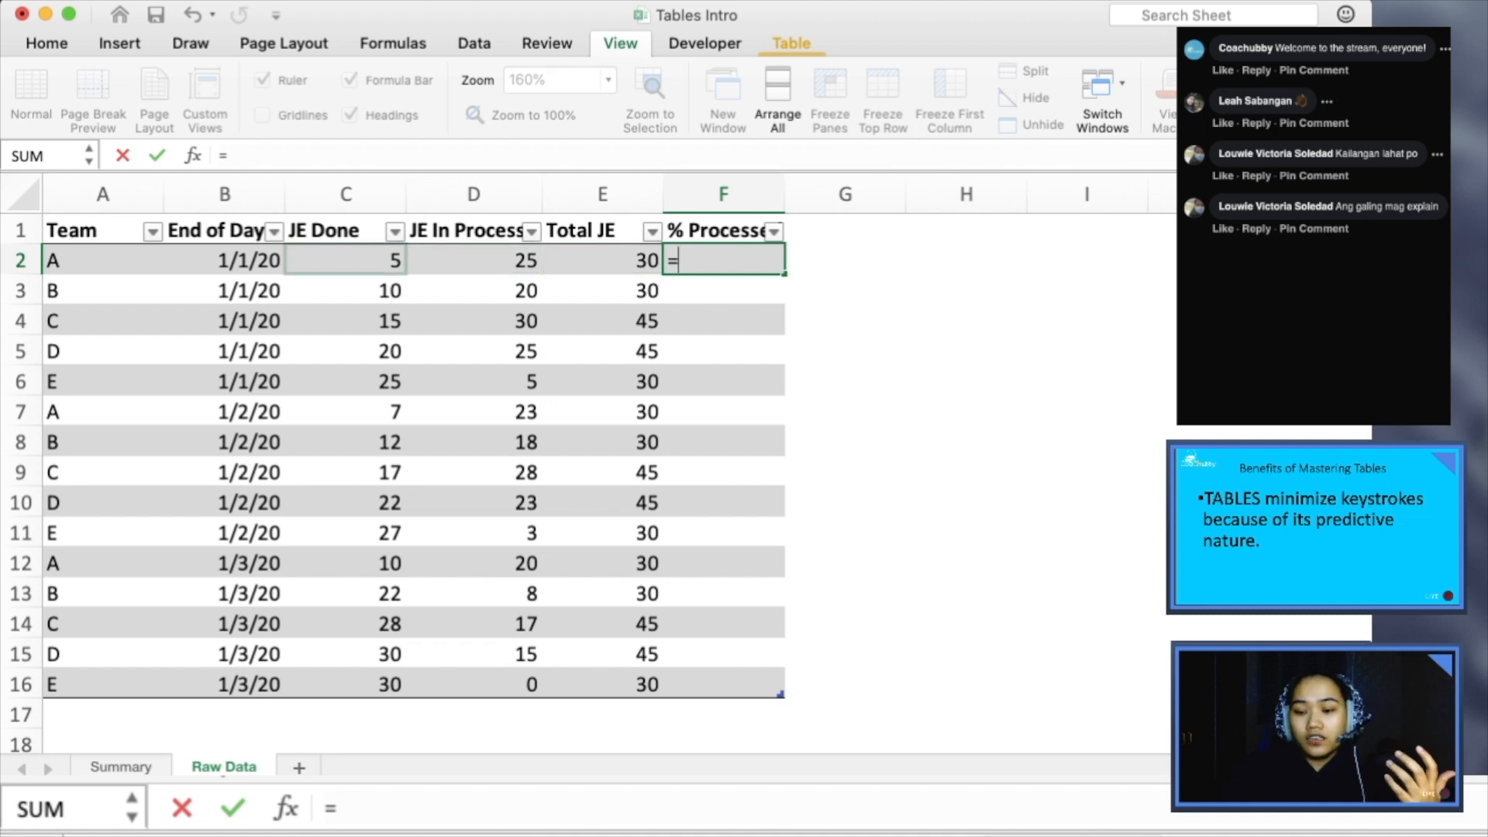
text(/)
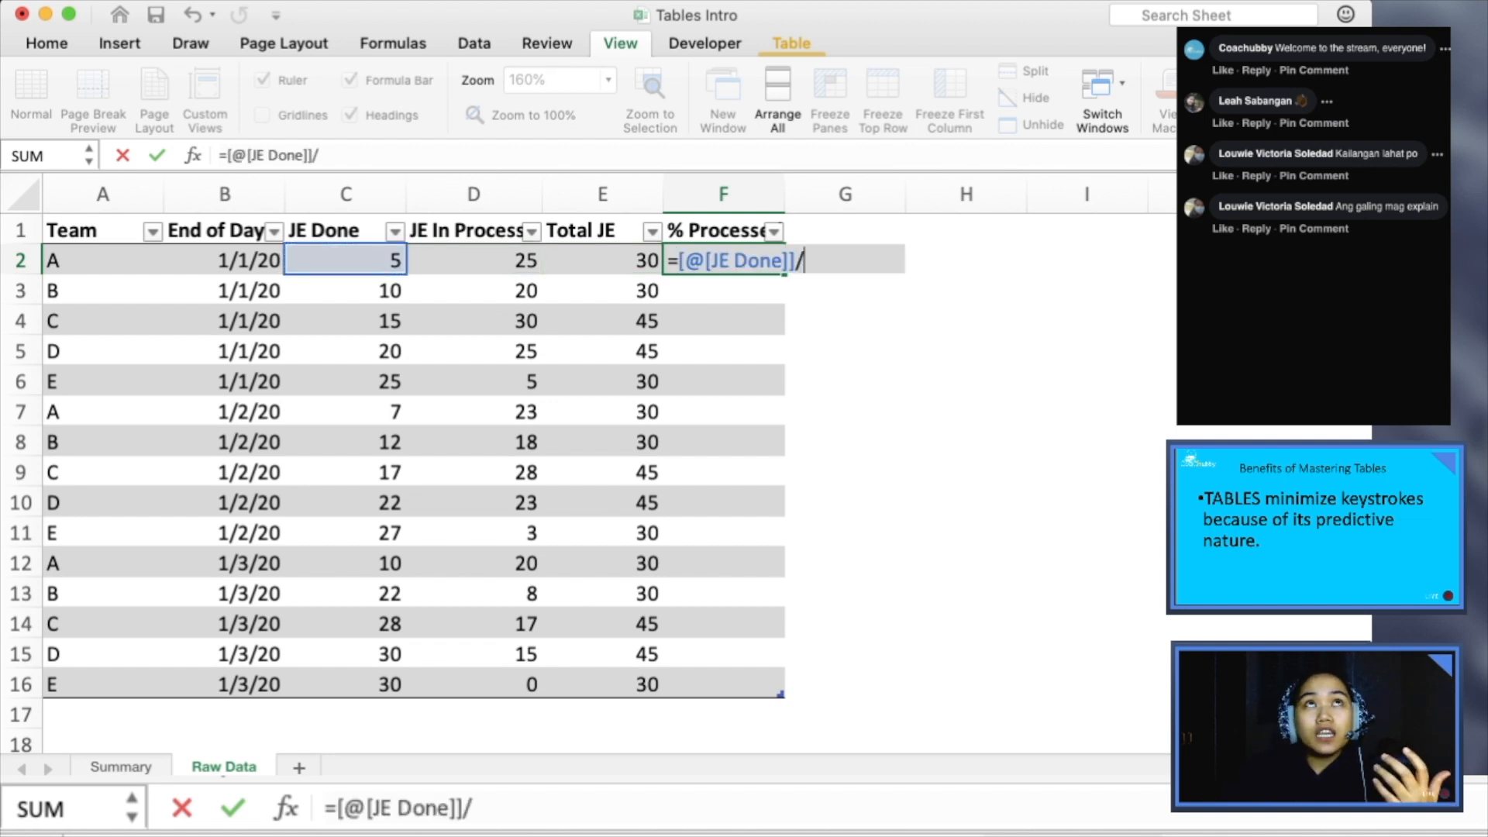
key(Left)
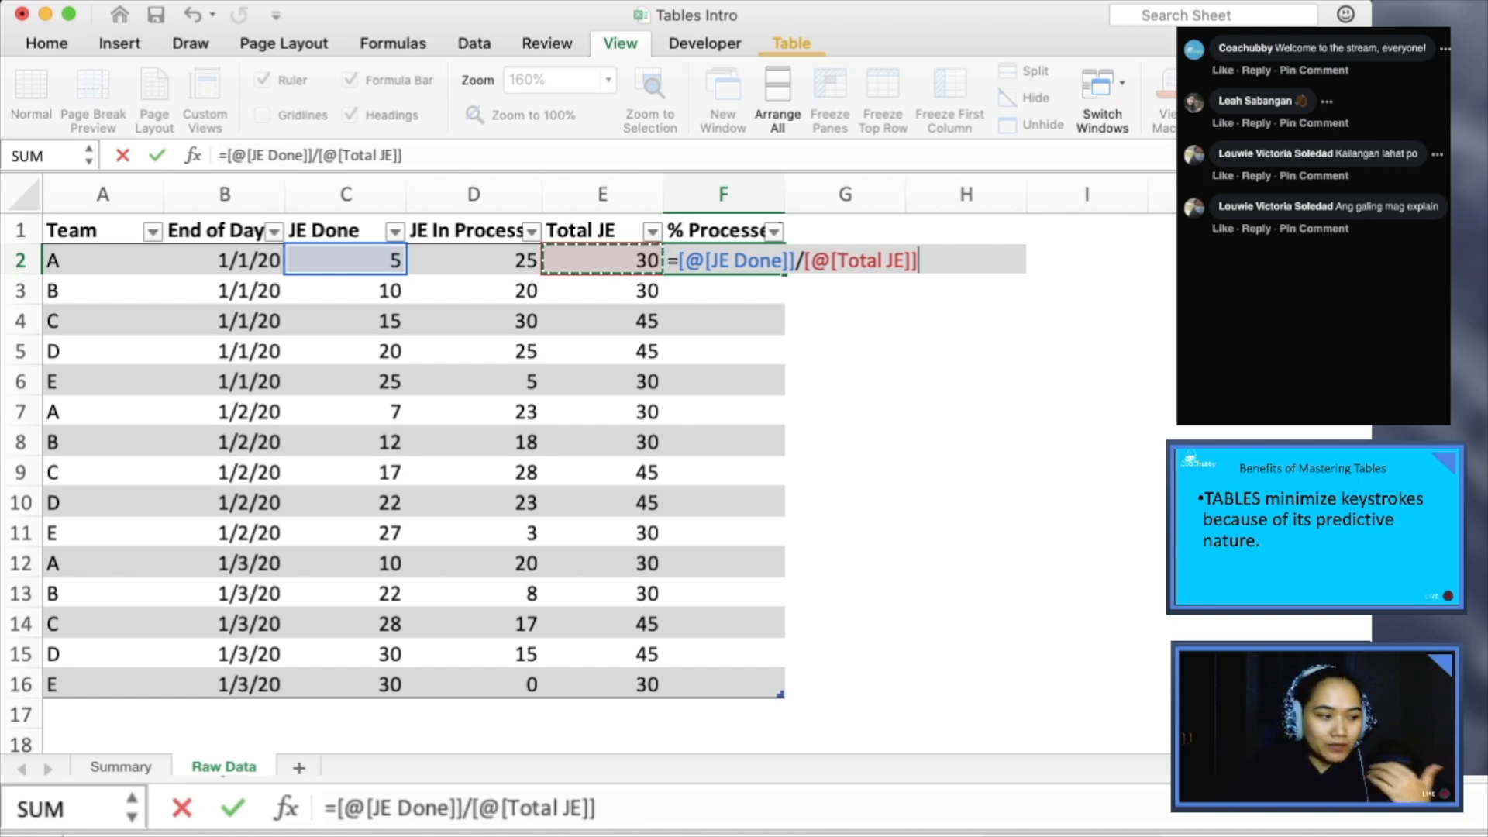
key(Return)
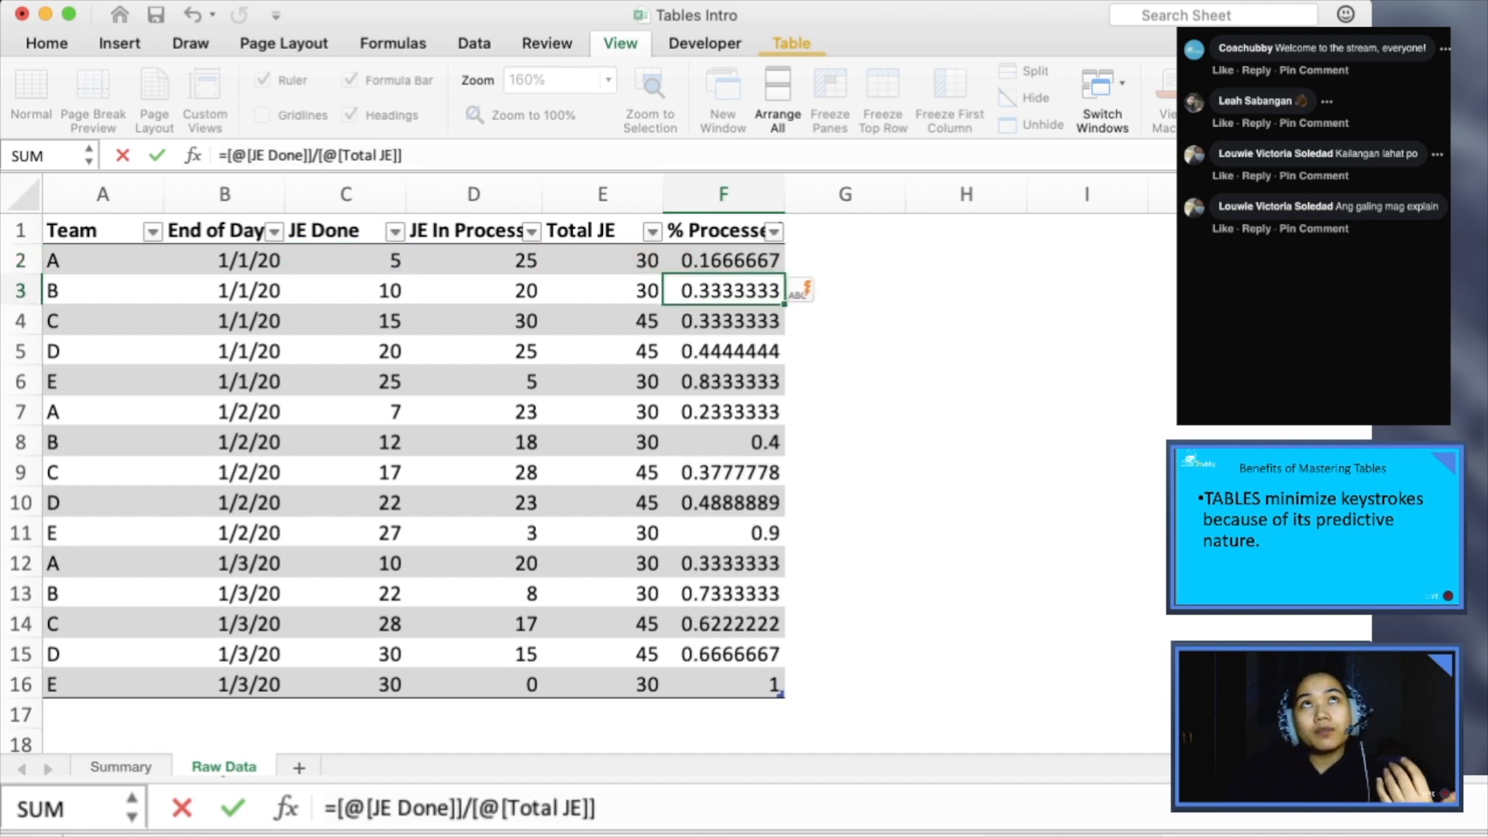
- Format cell F2 in the % Processed column as a percentage
key(Up)
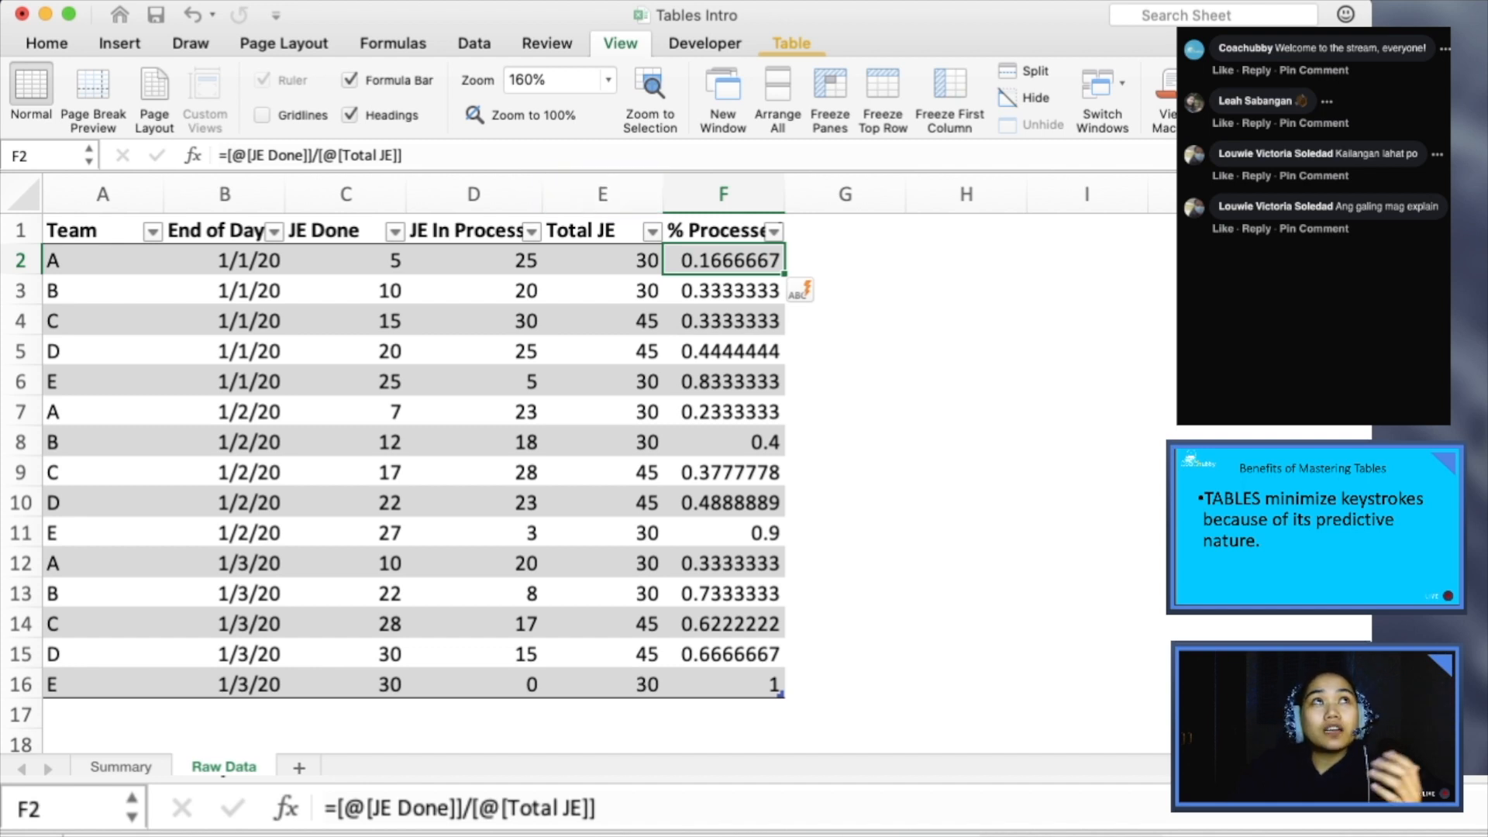
click(47, 44)
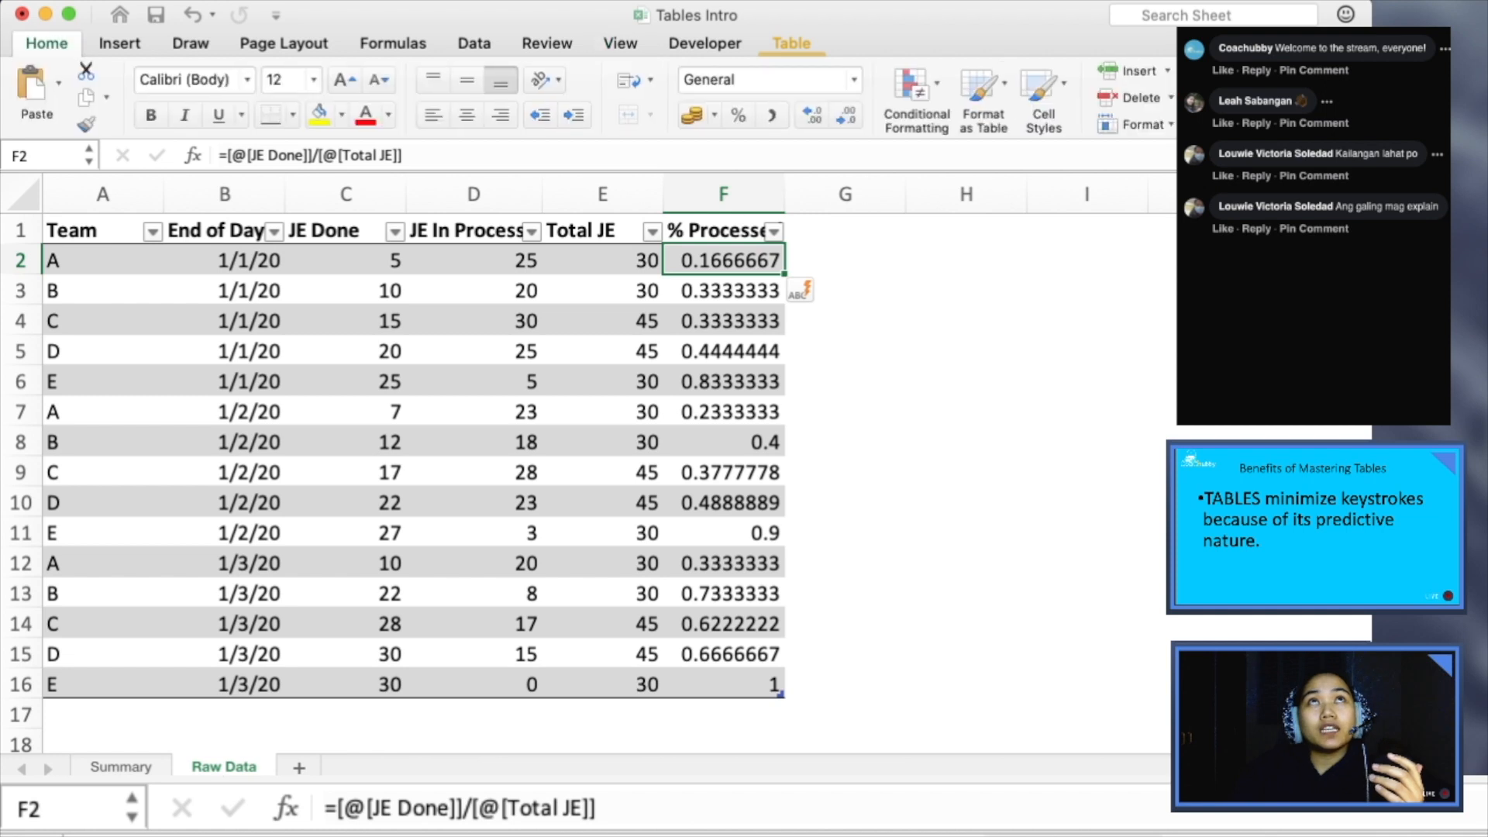
click(739, 115)
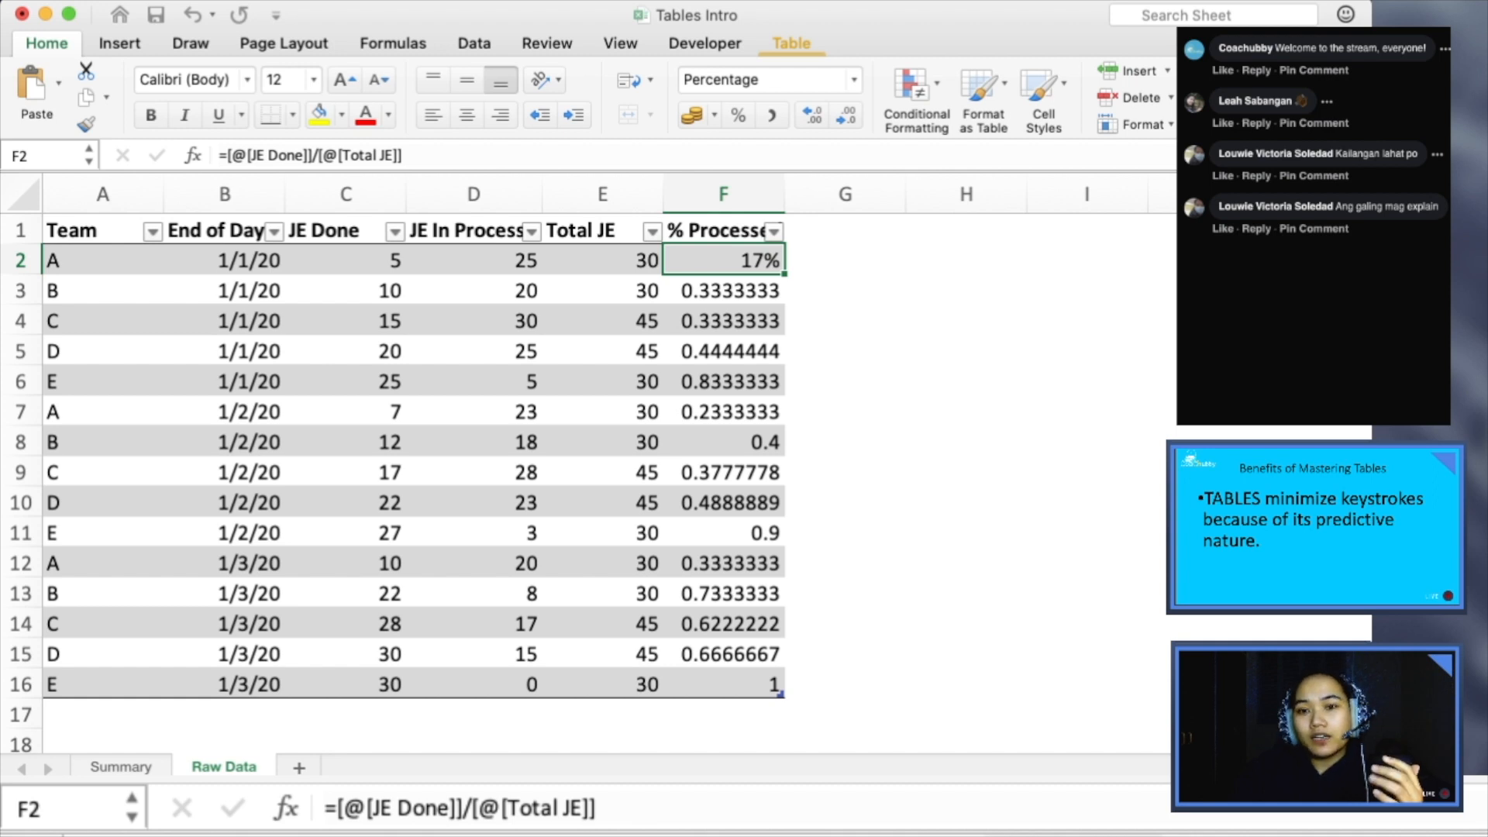
- Fill the percentage-formatted formula in F2 down the rest of the % Processed column to F16
double_click(784, 274)
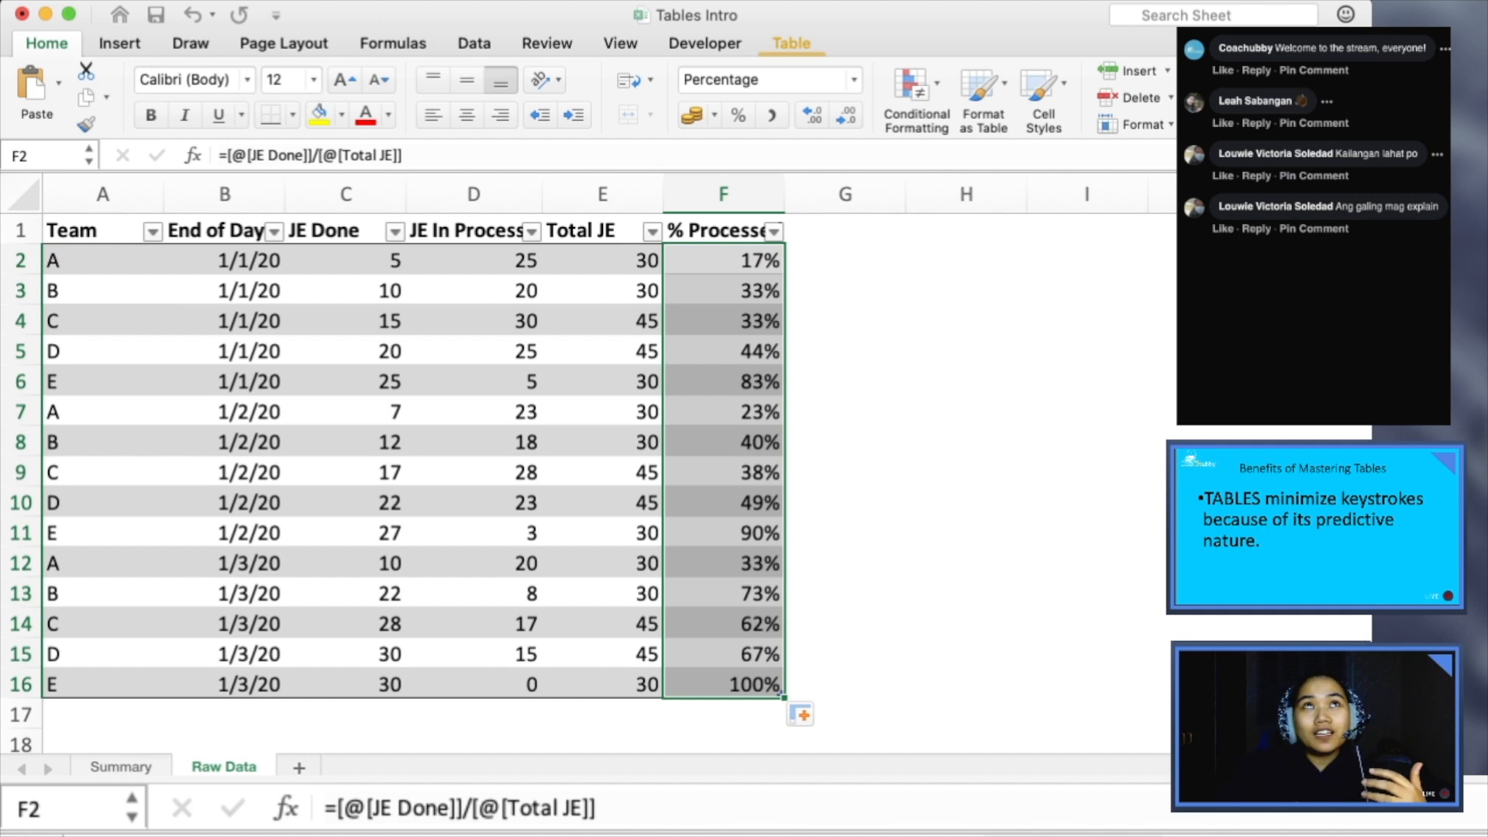
click(603, 351)
click(724, 260)
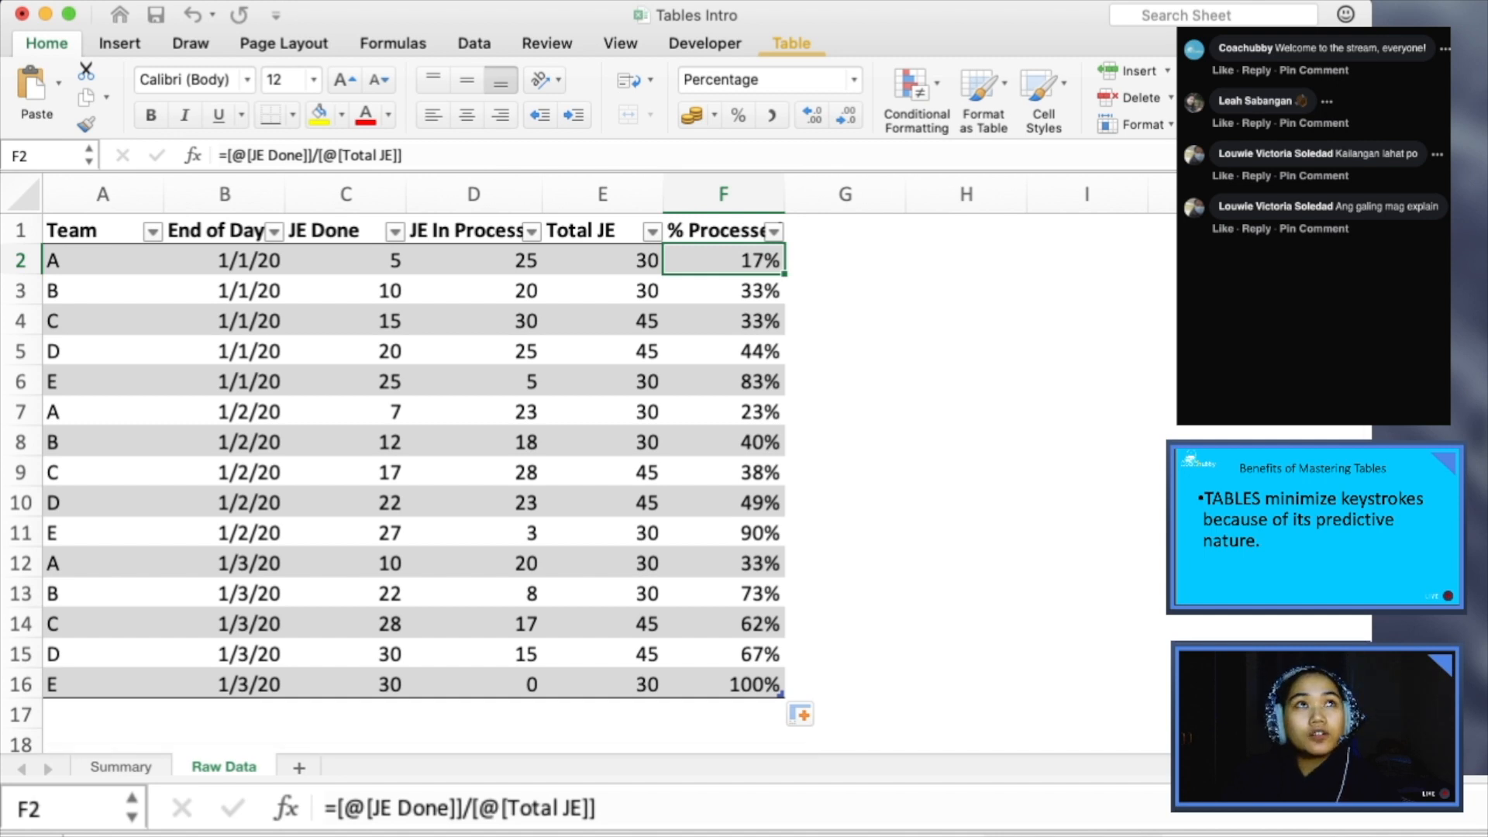
- Switch to the presentation, advance to the slide on totals, filter and slicer, and return to the Excel workbook
key(super+Tab)
key(Right)
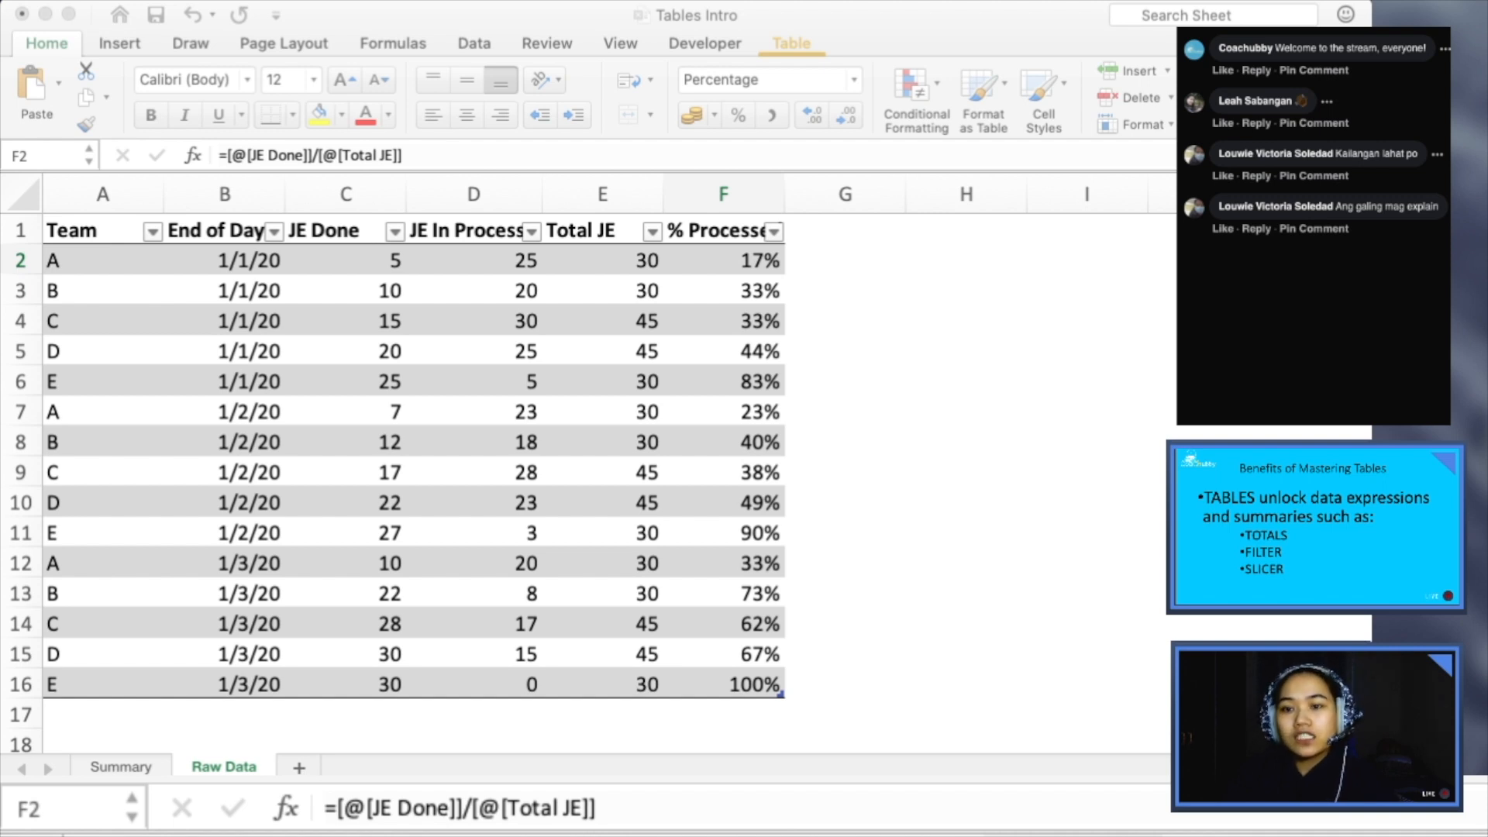
key(super+Tab)
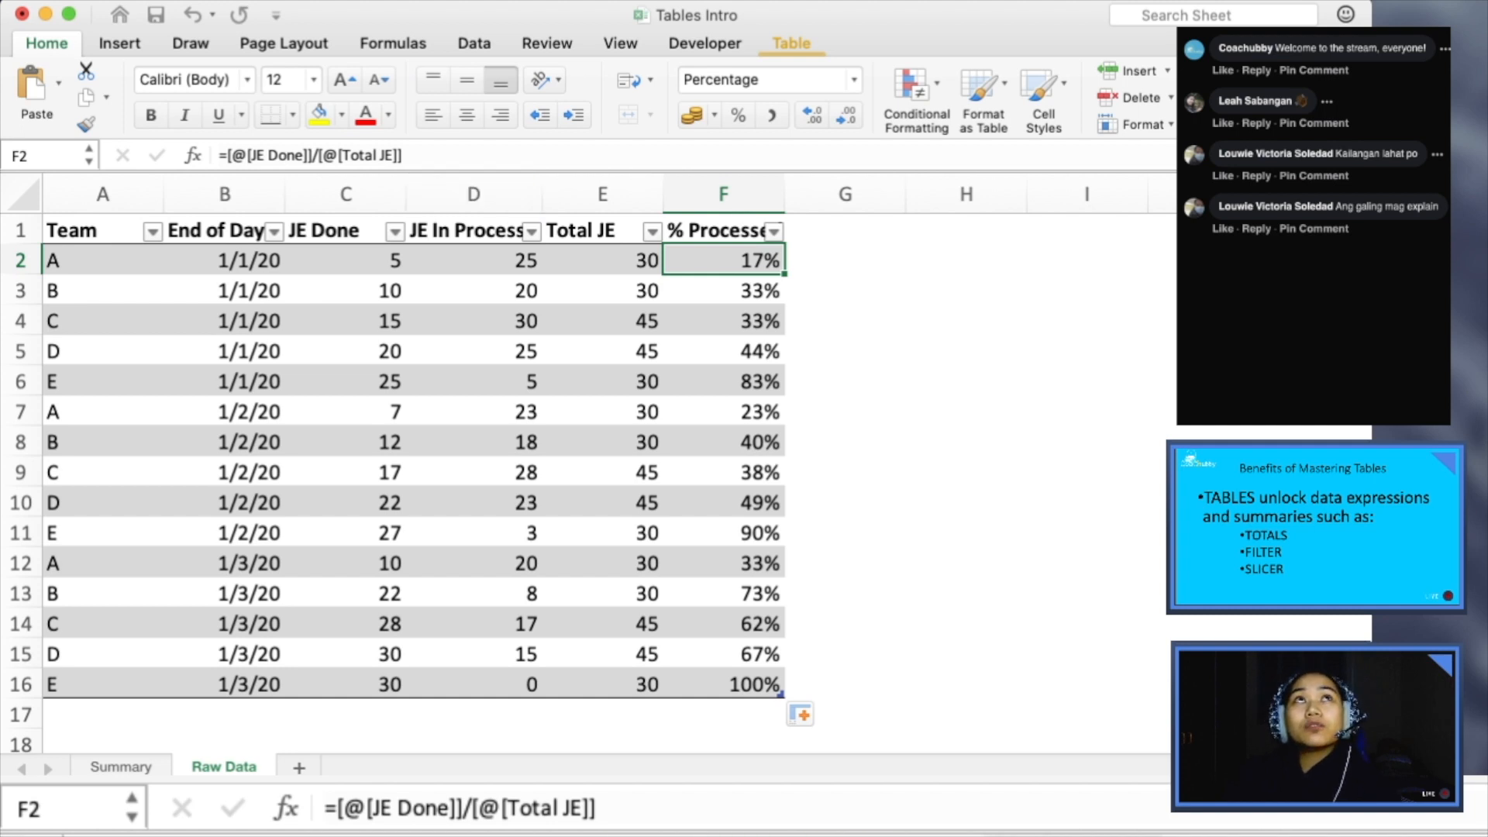
- Try the blue banded style on the Productivity table and restore the gray banded style
click(792, 43)
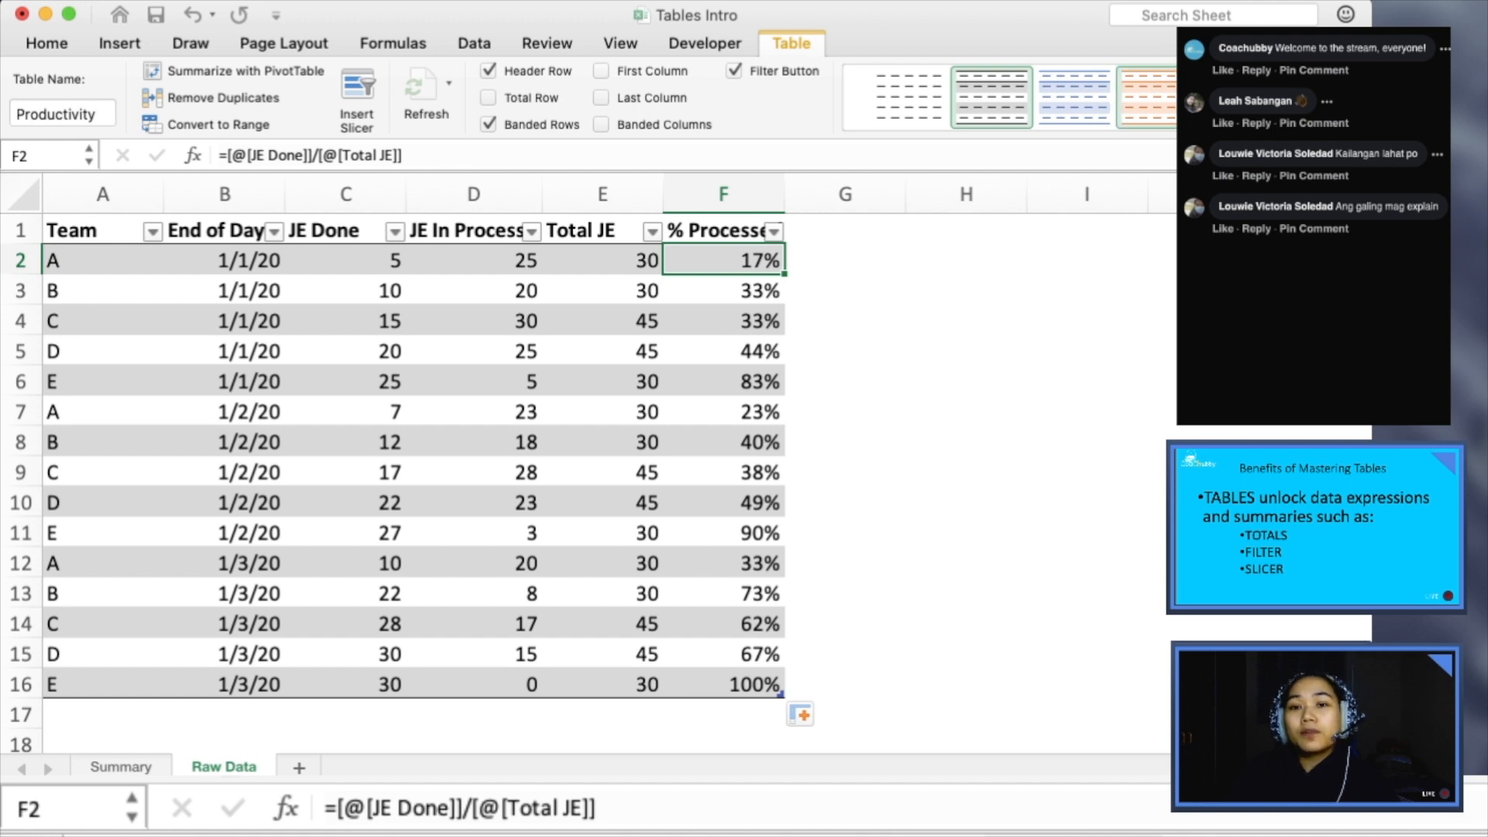
click(1074, 97)
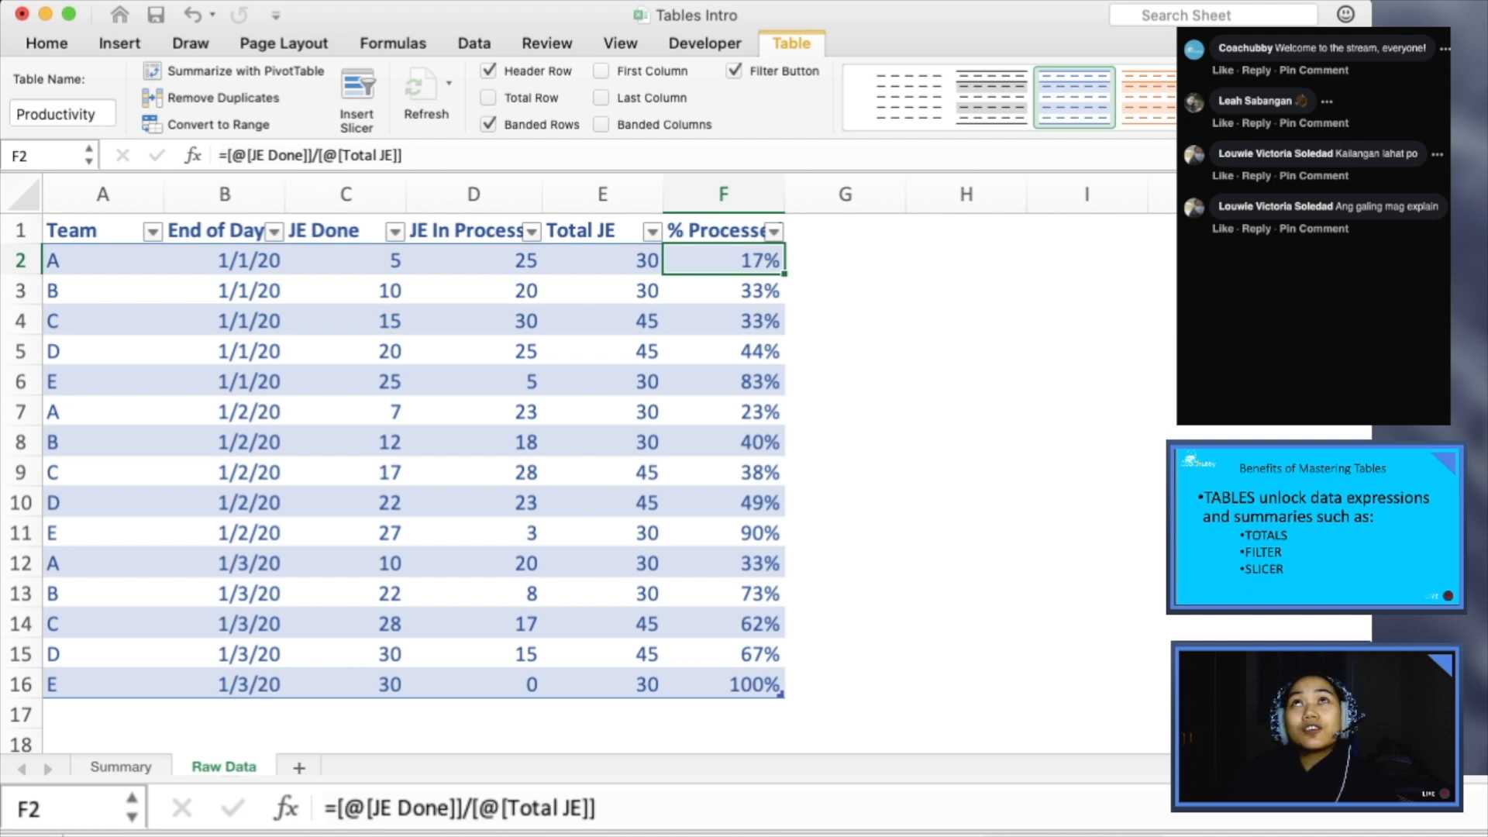
click(992, 97)
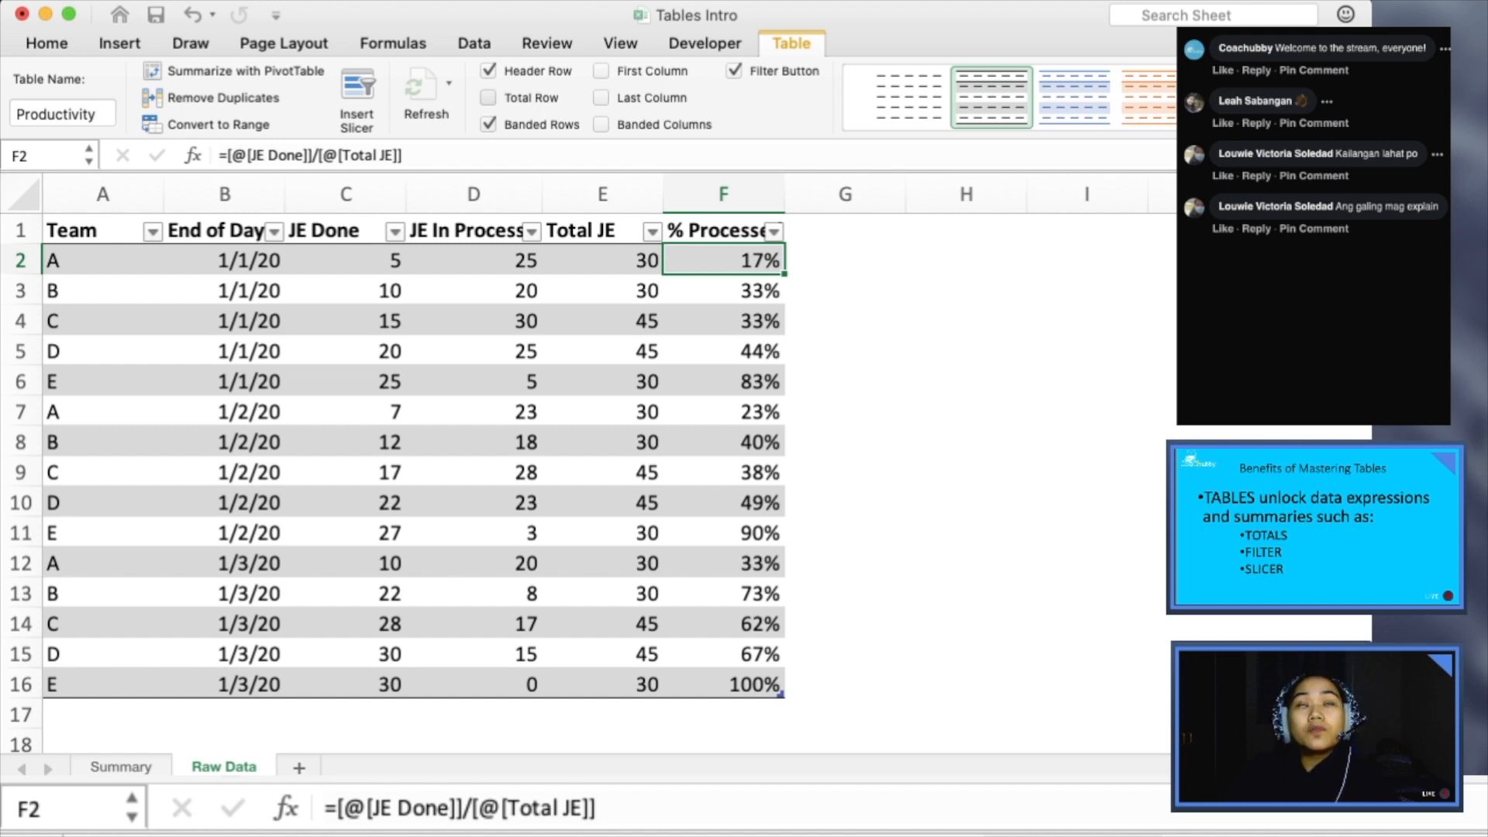
- Add a total row to the Productivity table, check the % Processed total in F17, and remove the row again
click(489, 98)
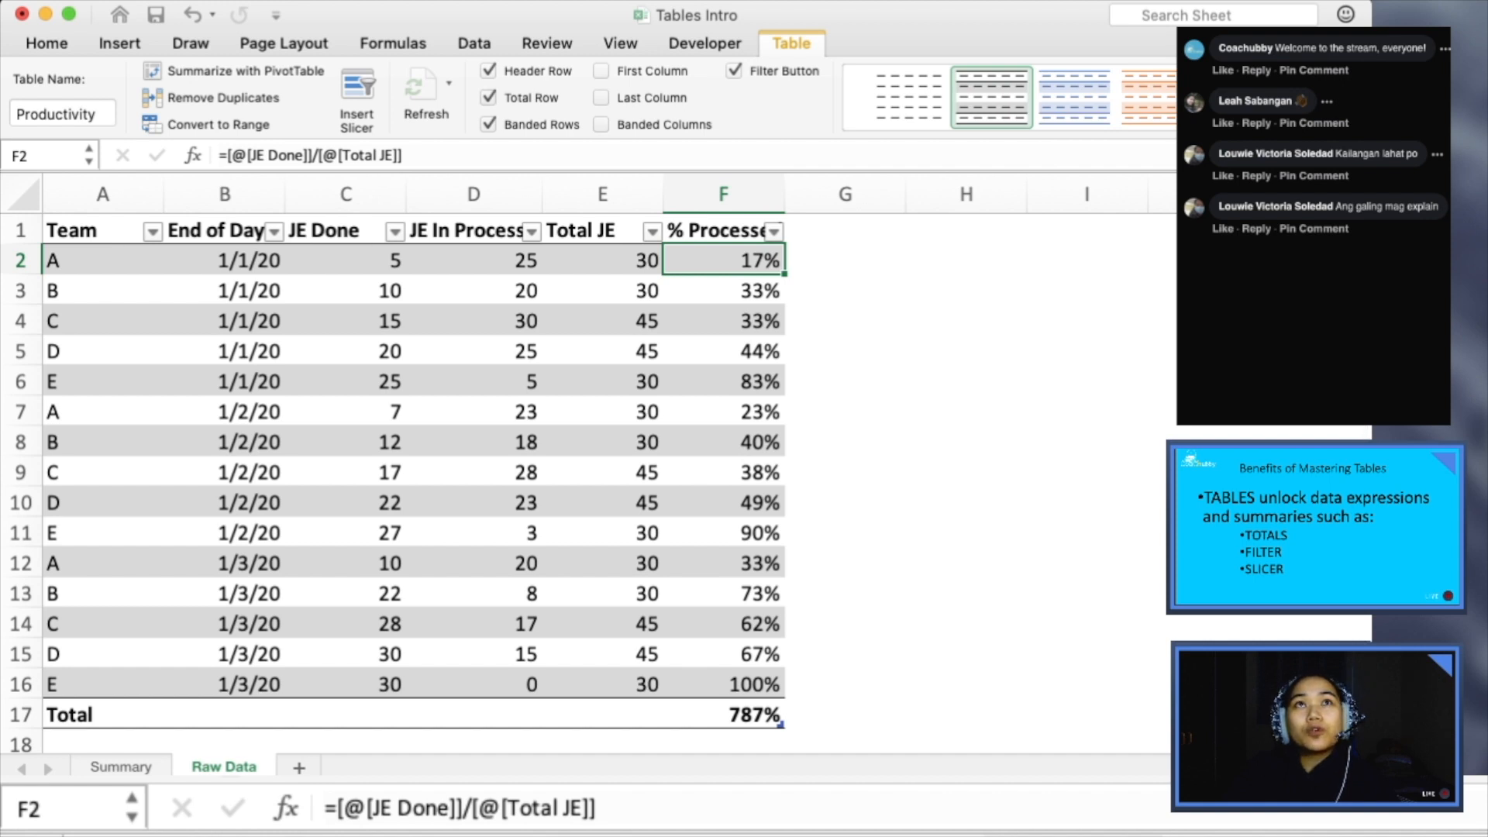
mouse_move(721, 714)
mouse_down()
mouse_move(101, 714)
mouse_move(844, 714)
mouse_move(721, 714)
mouse_up()
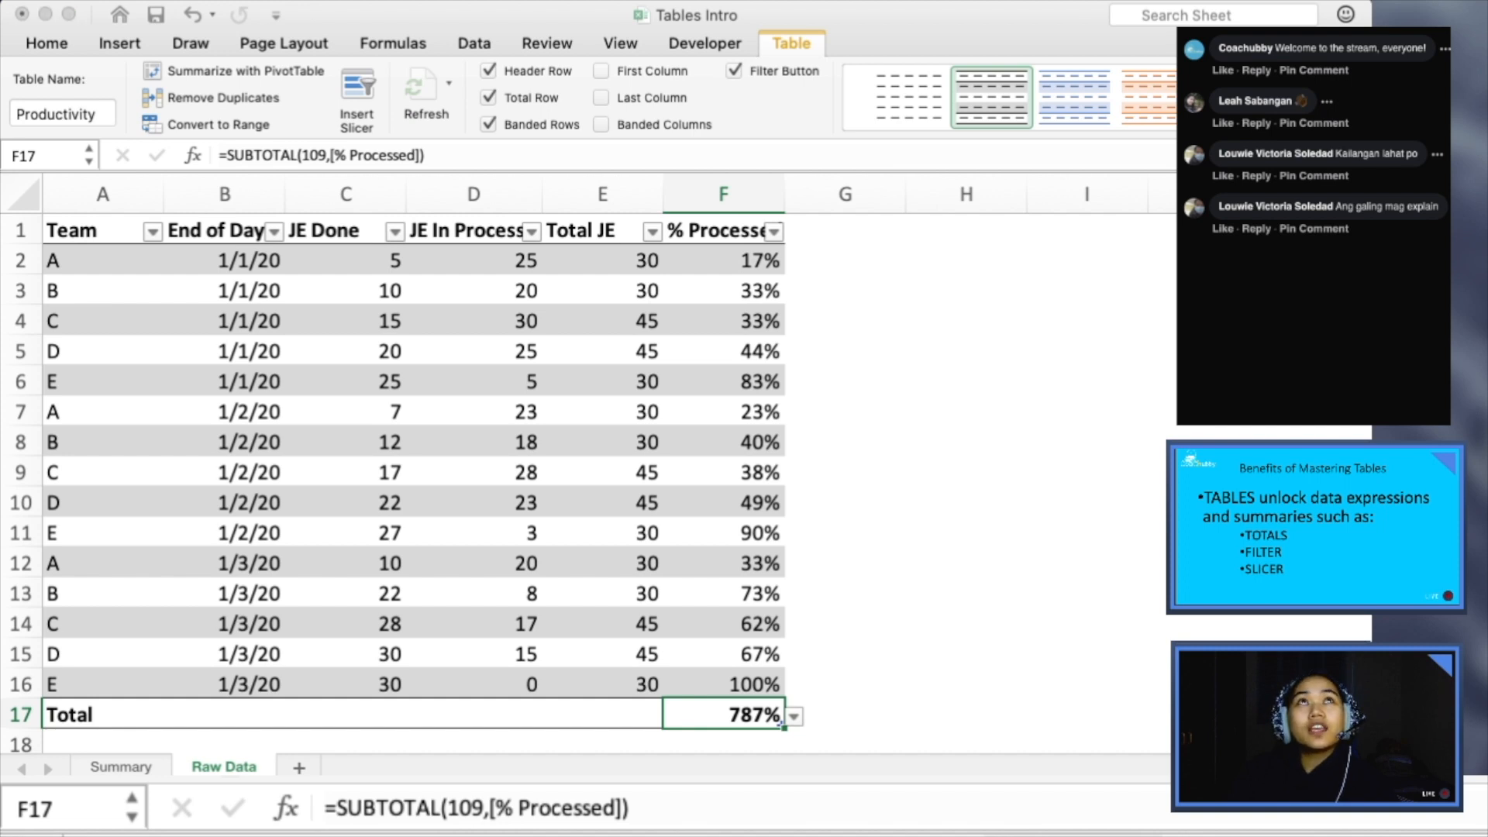
key(super+Tab)
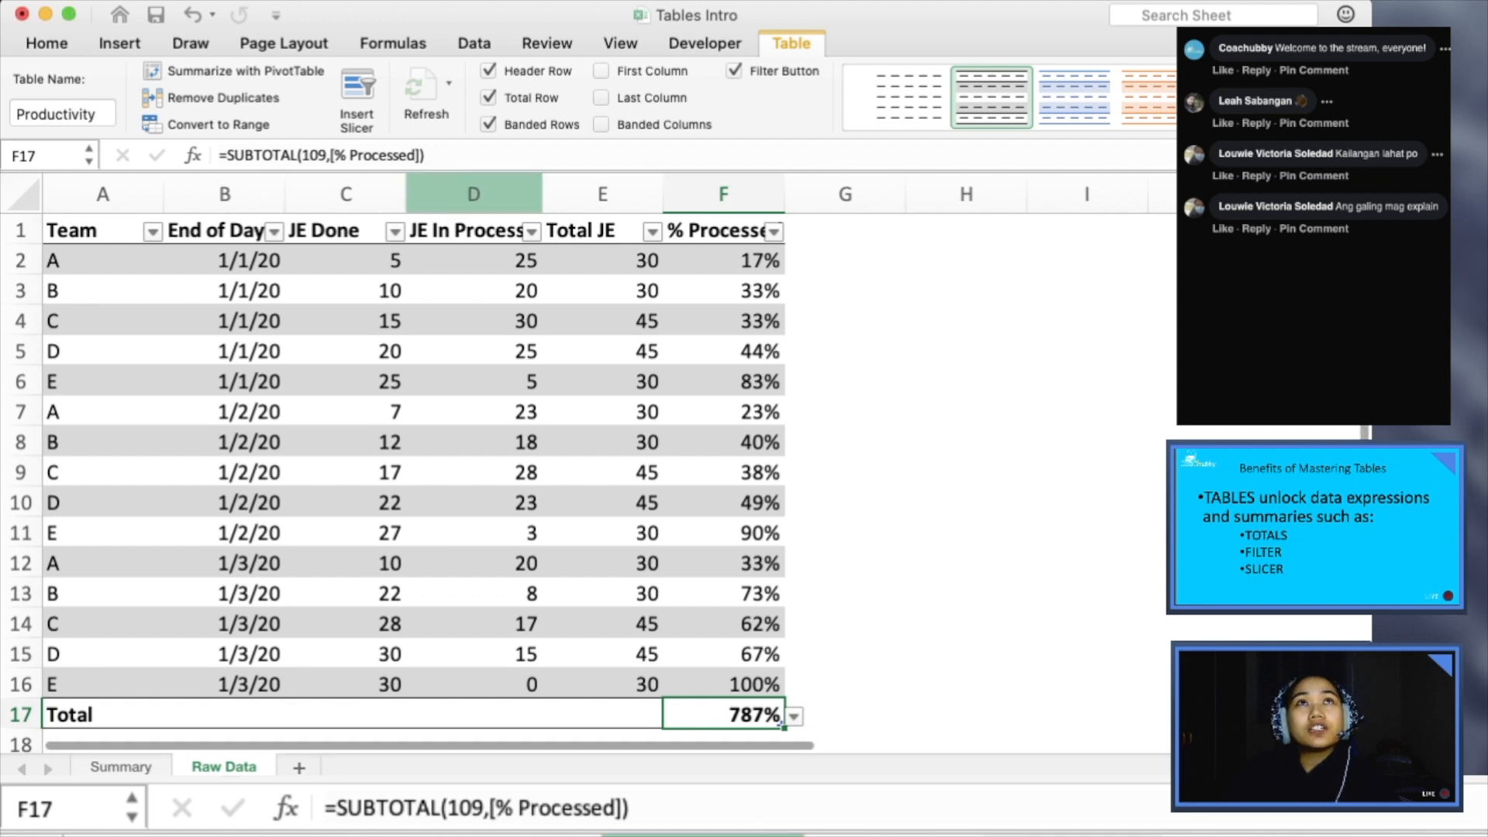
click(489, 97)
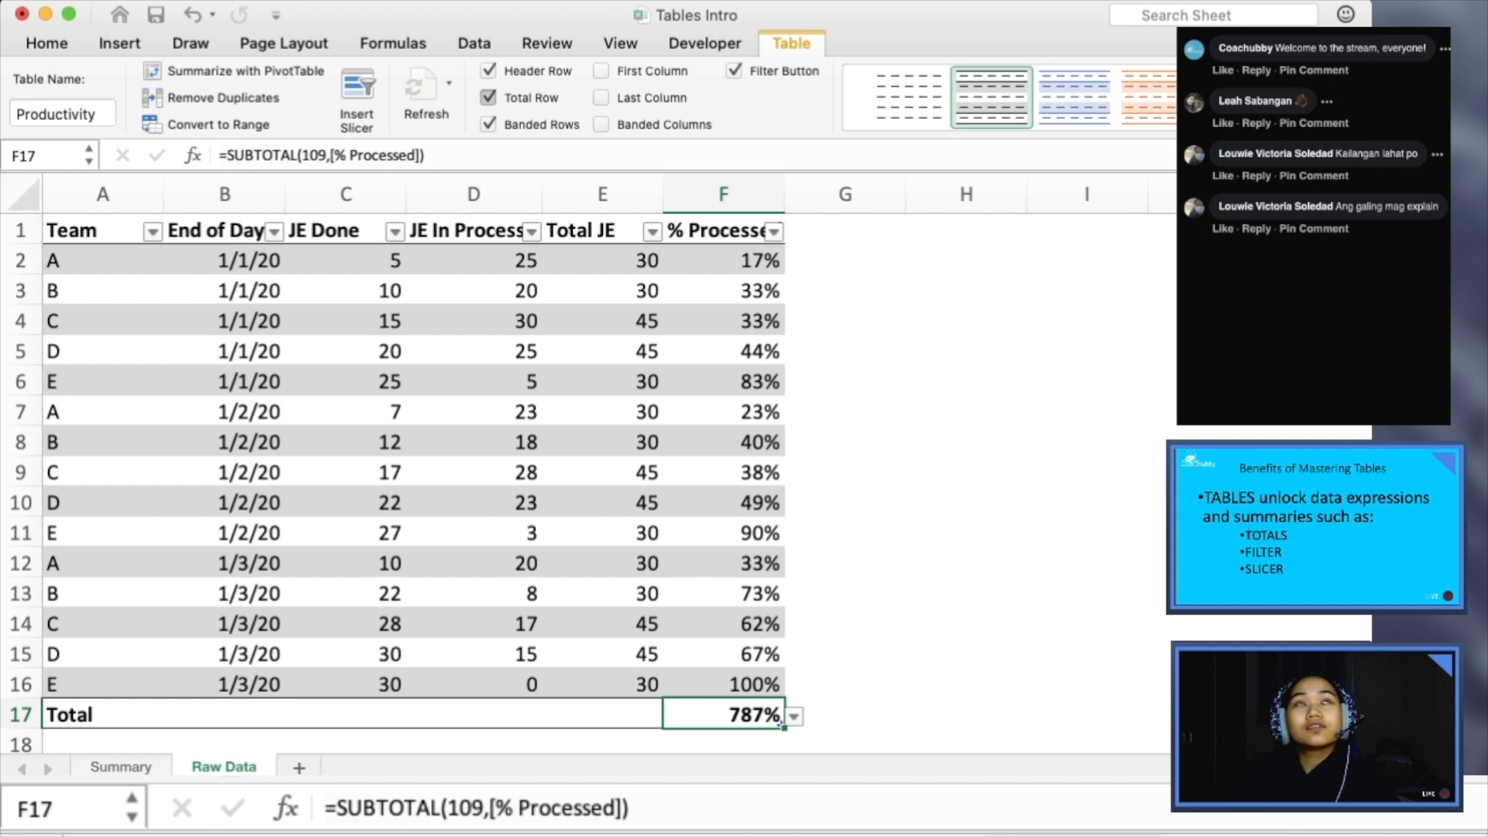
click(724, 441)
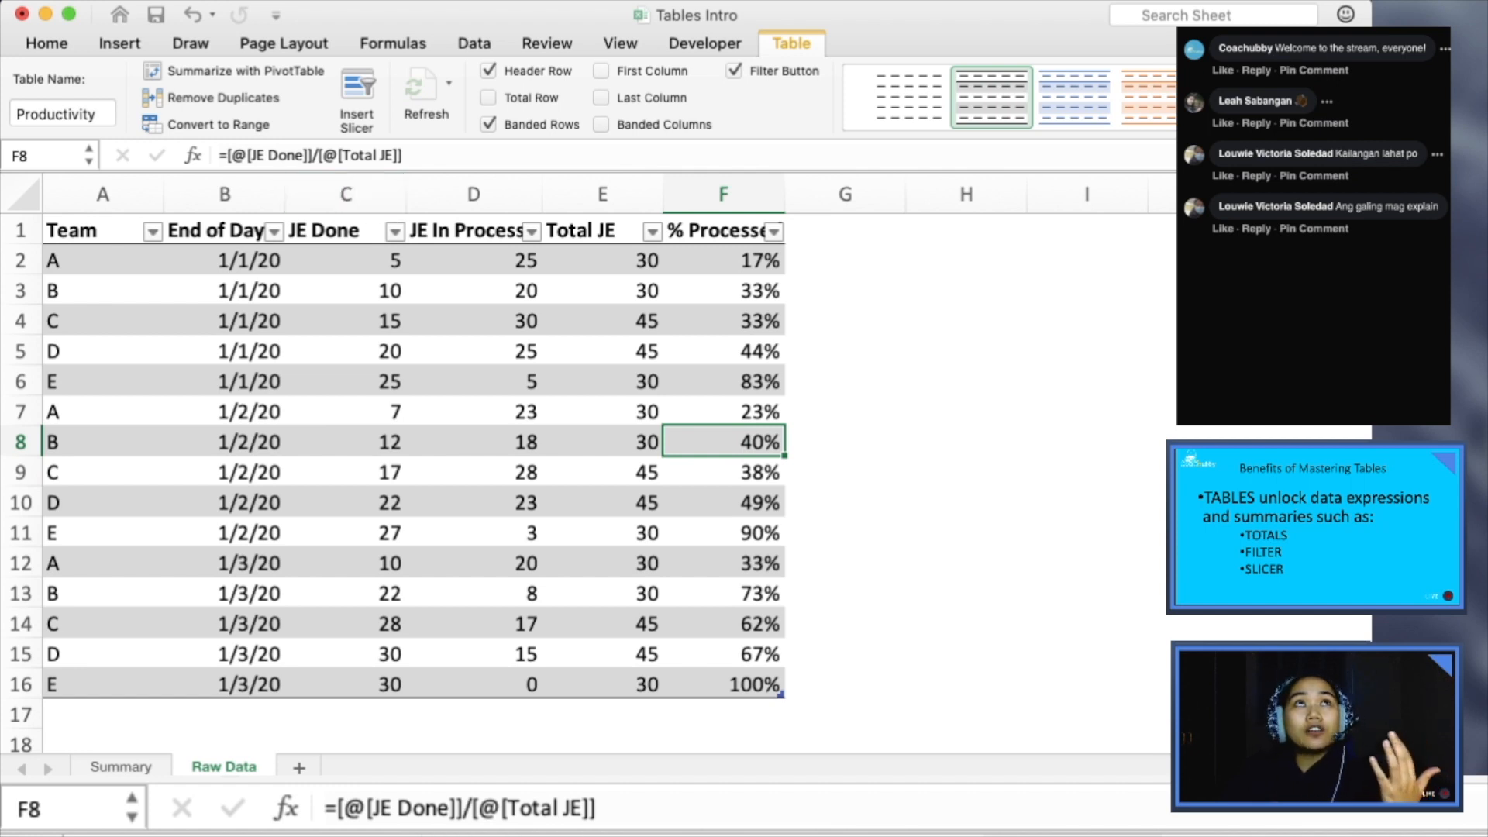
- Hide the filter buttons in the Productivity table's header row and show them again
click(473, 230)
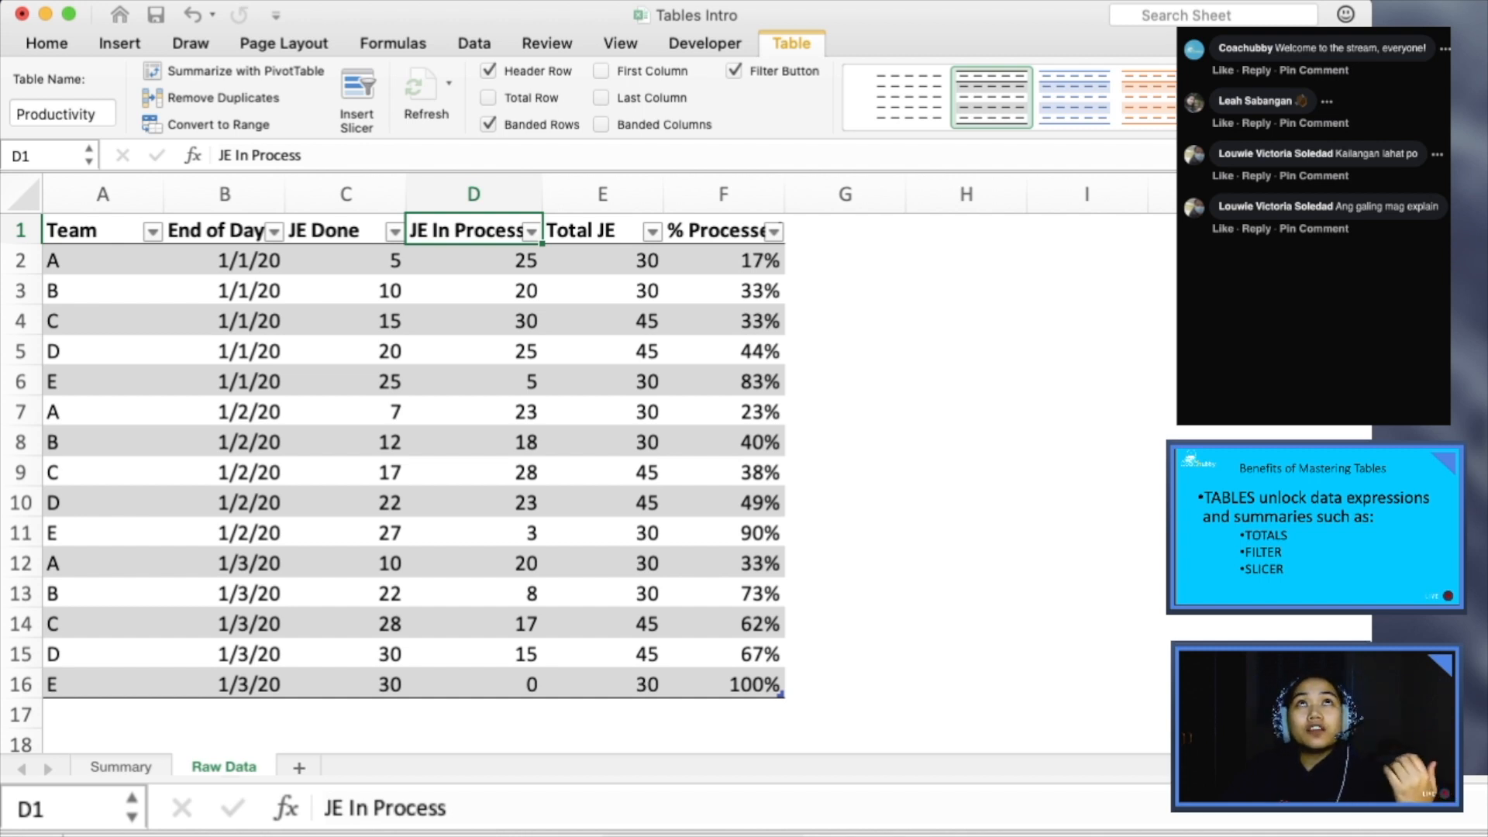
click(733, 70)
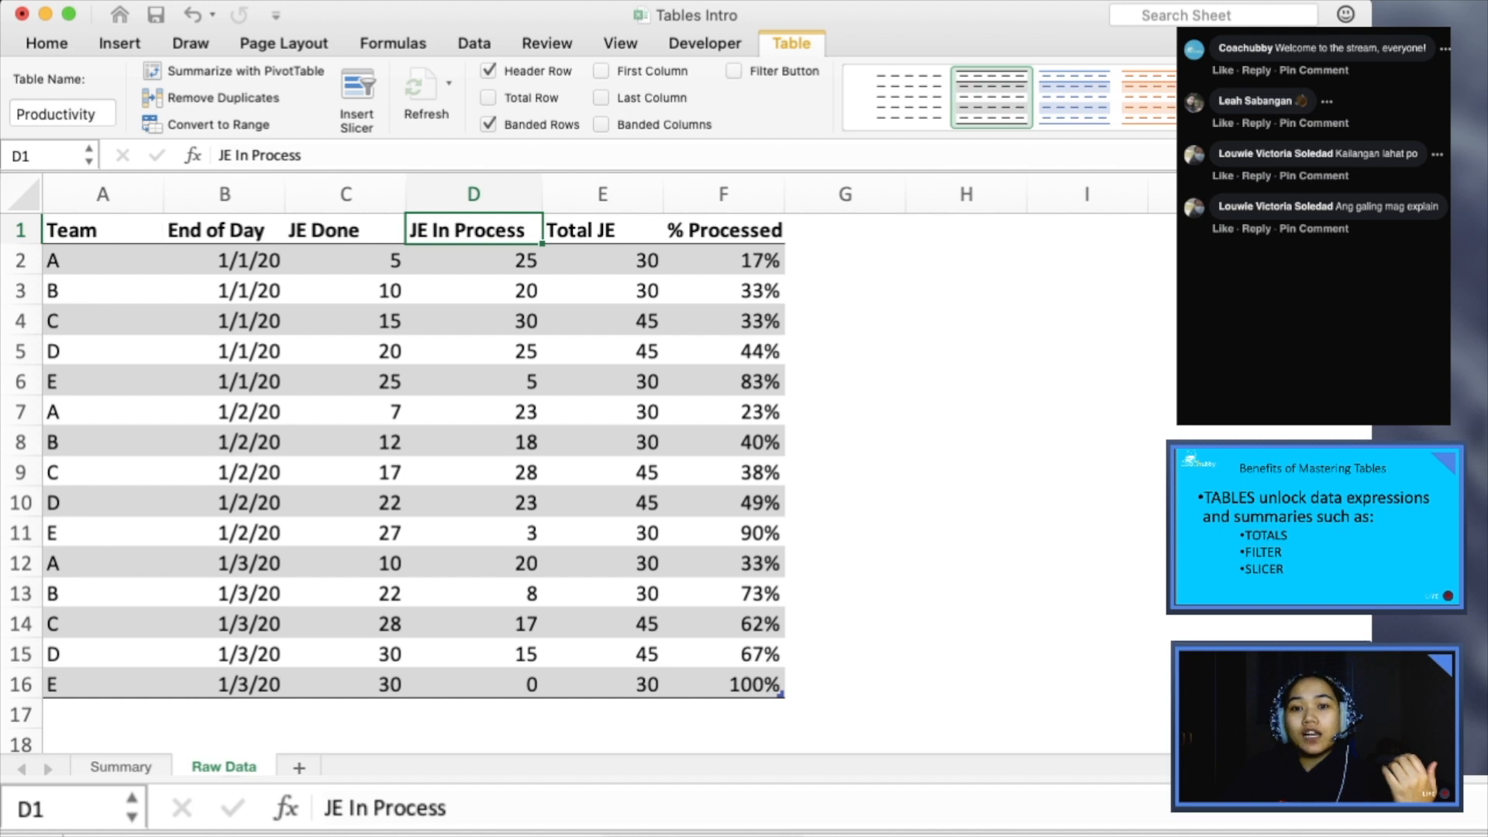
click(723, 230)
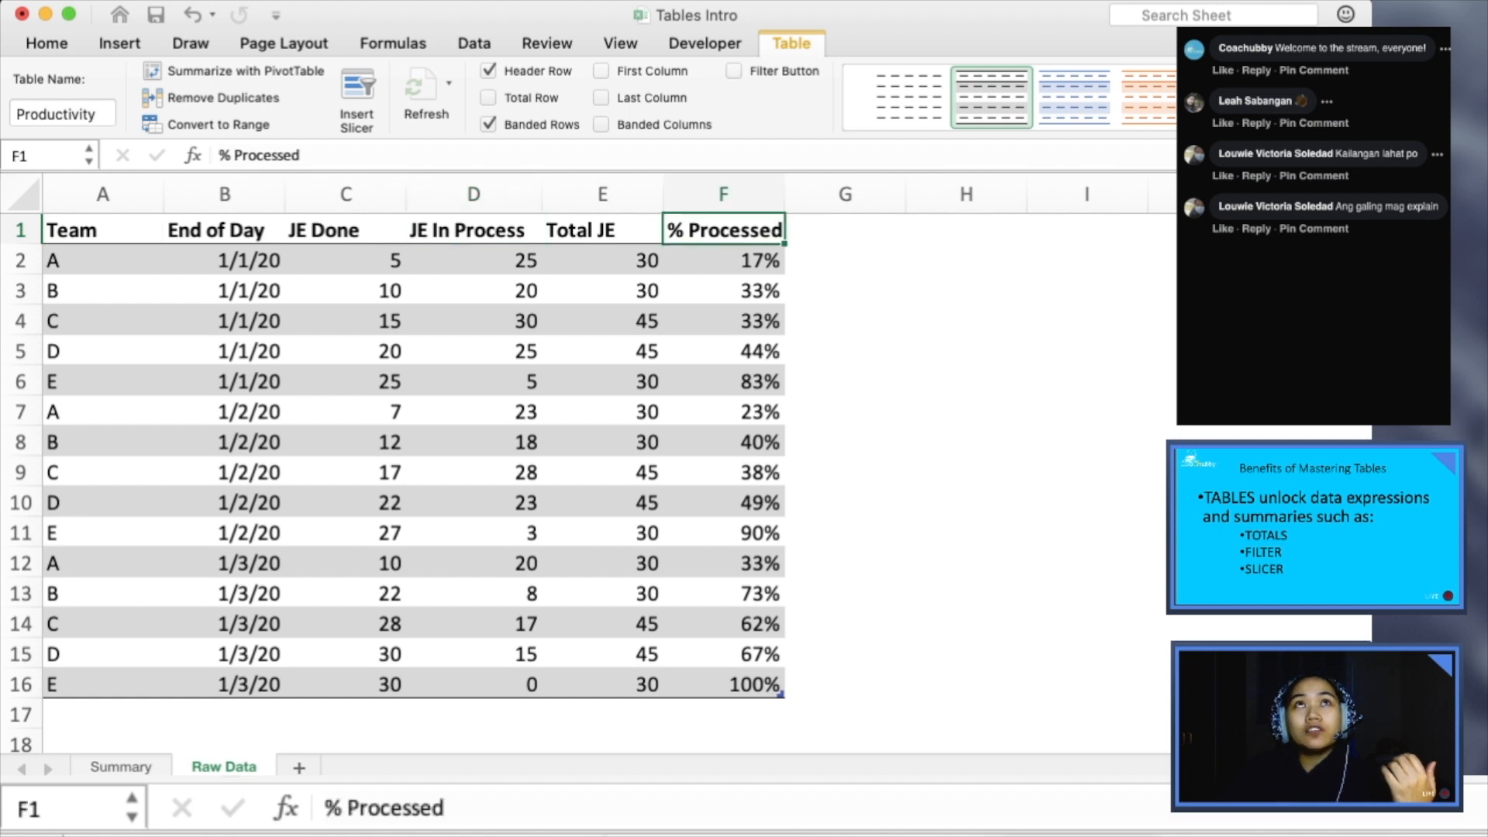
click(733, 71)
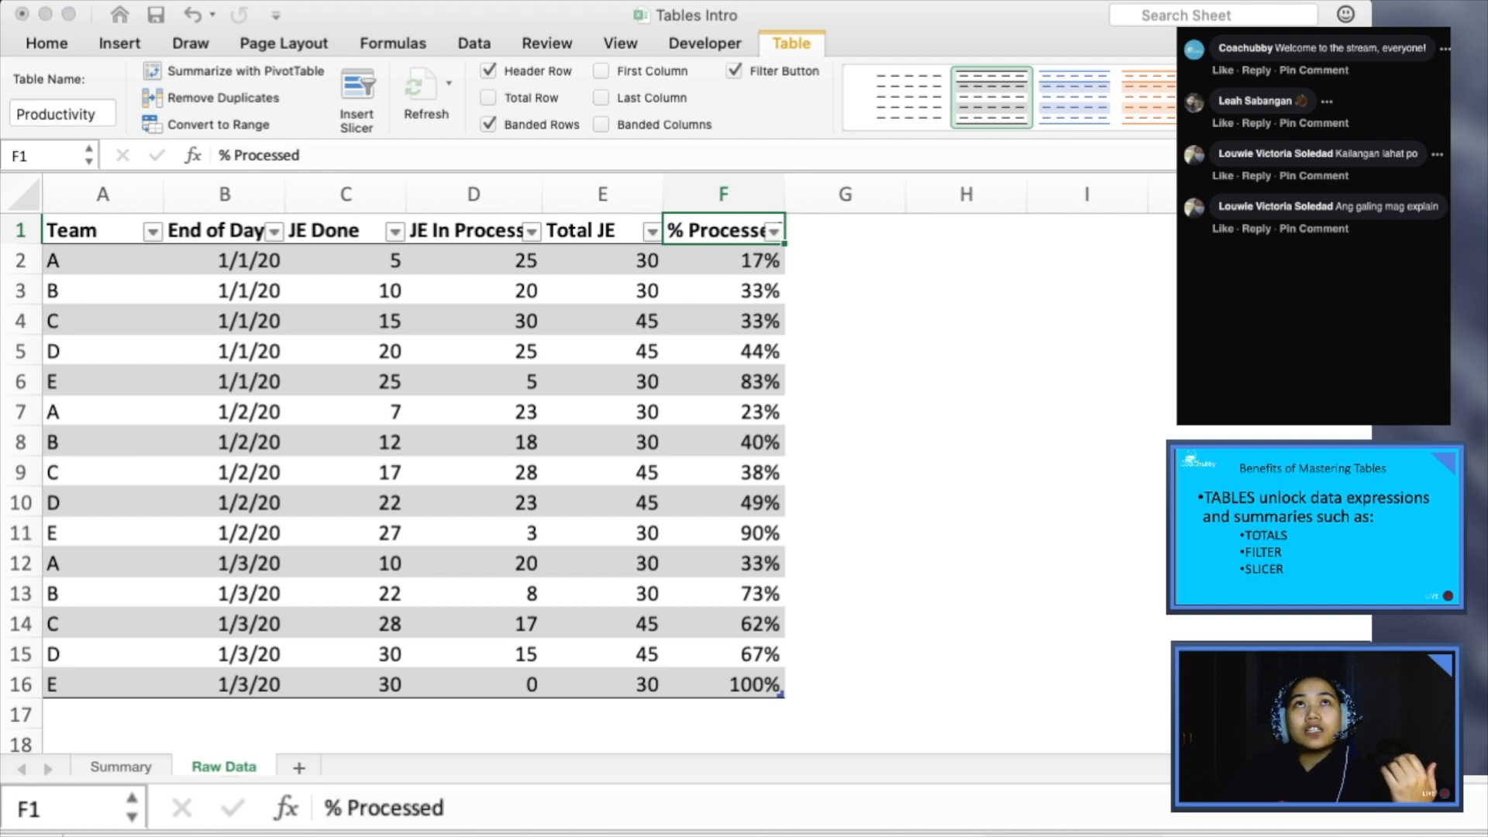
click(21, 351)
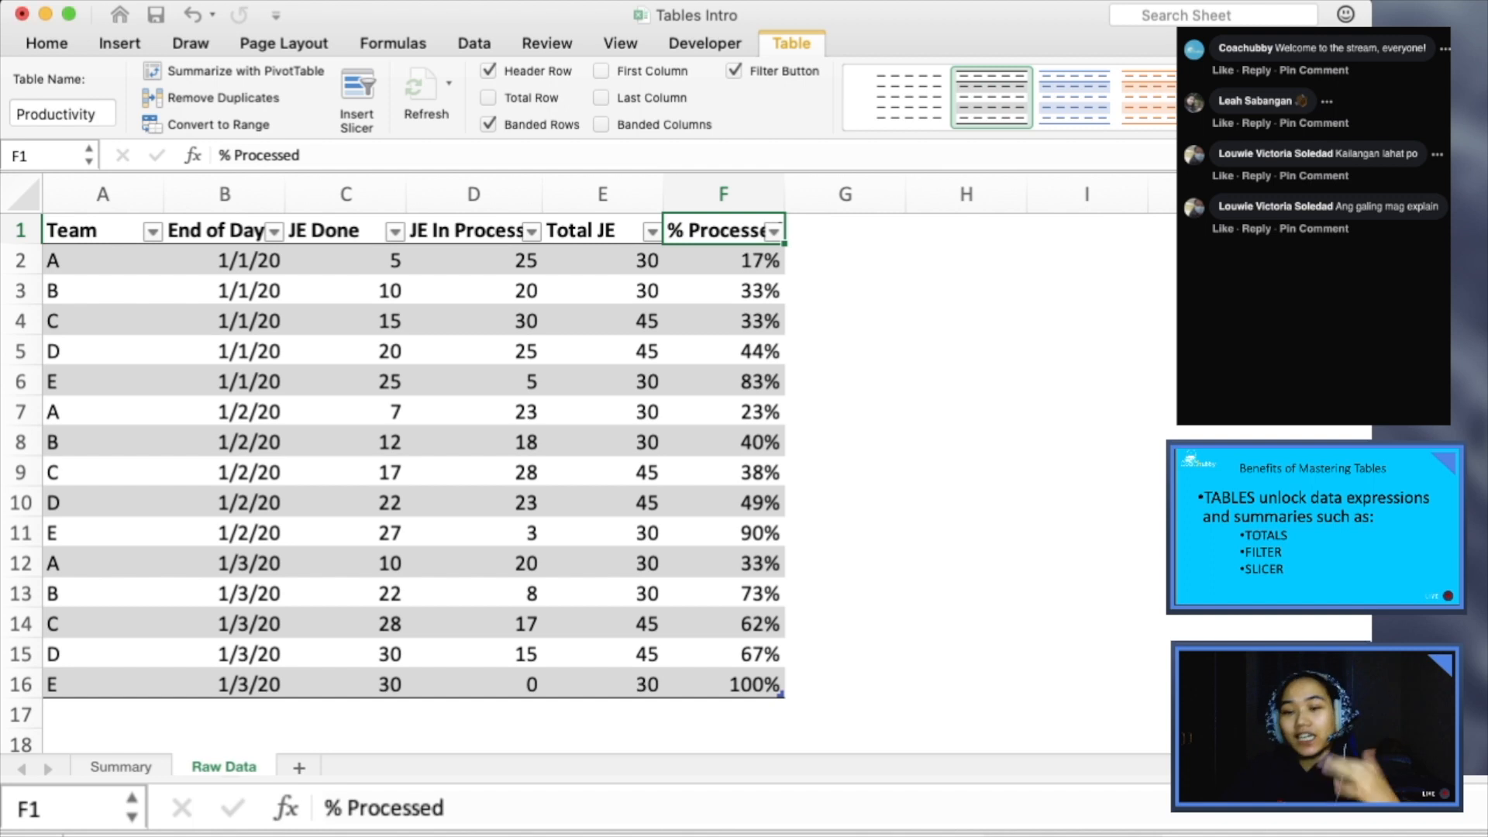
- Insert a slicer for the Team column of the Productivity table
click(346, 260)
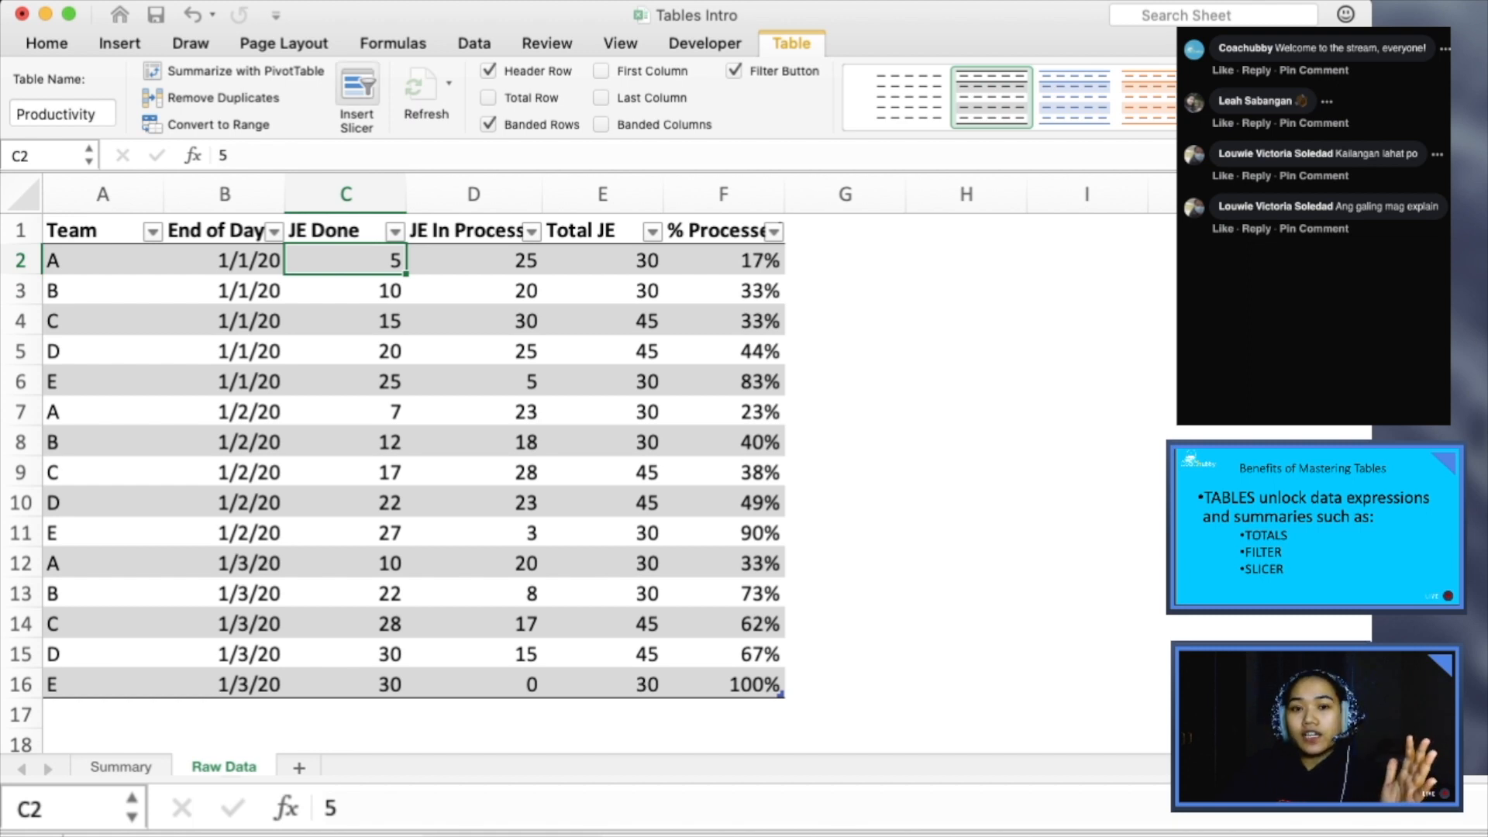
click(357, 87)
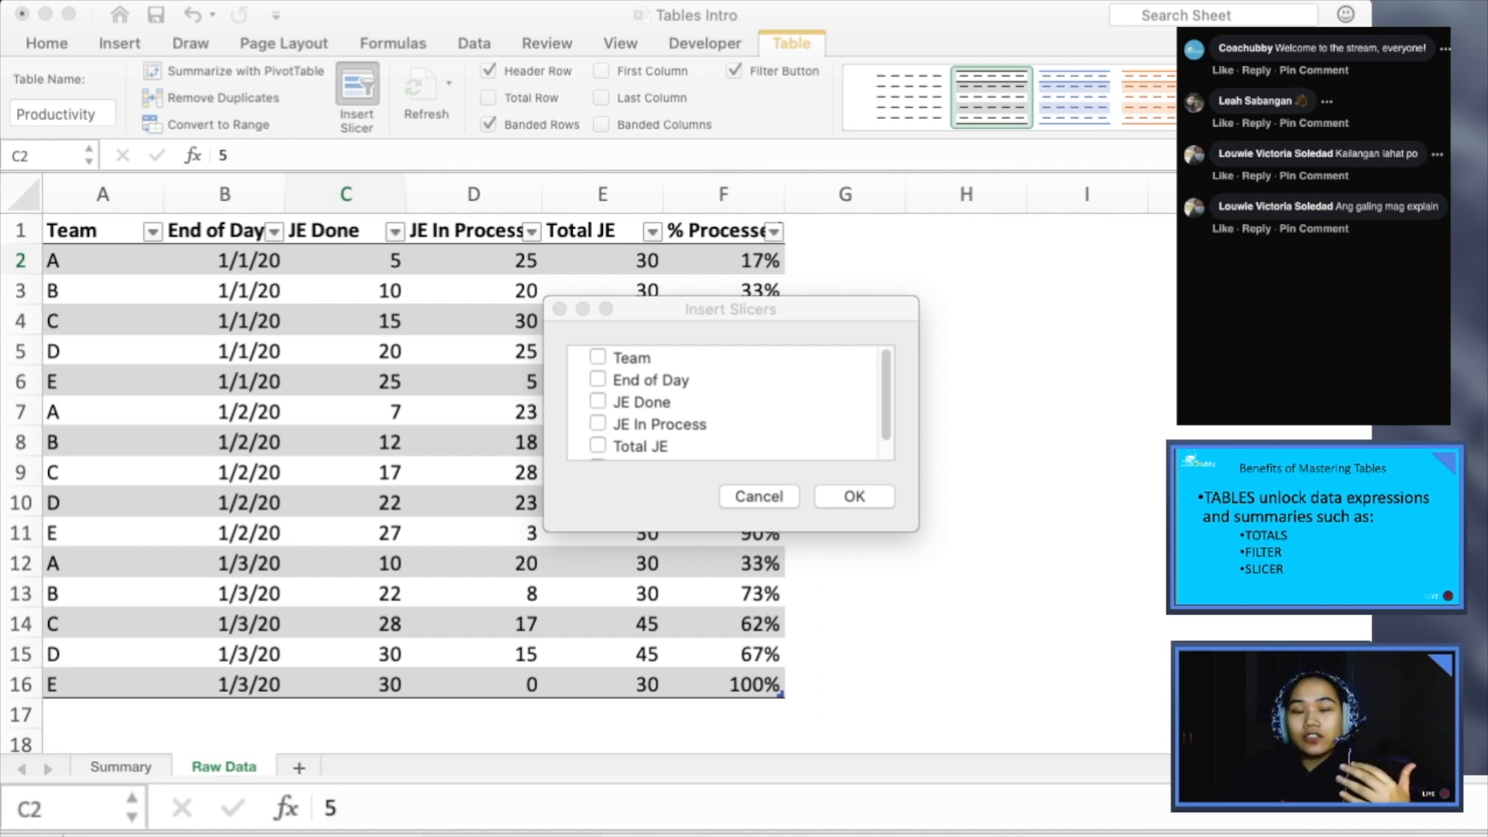
scroll(725, 403, down, 1)
scroll(724, 403, up, 1)
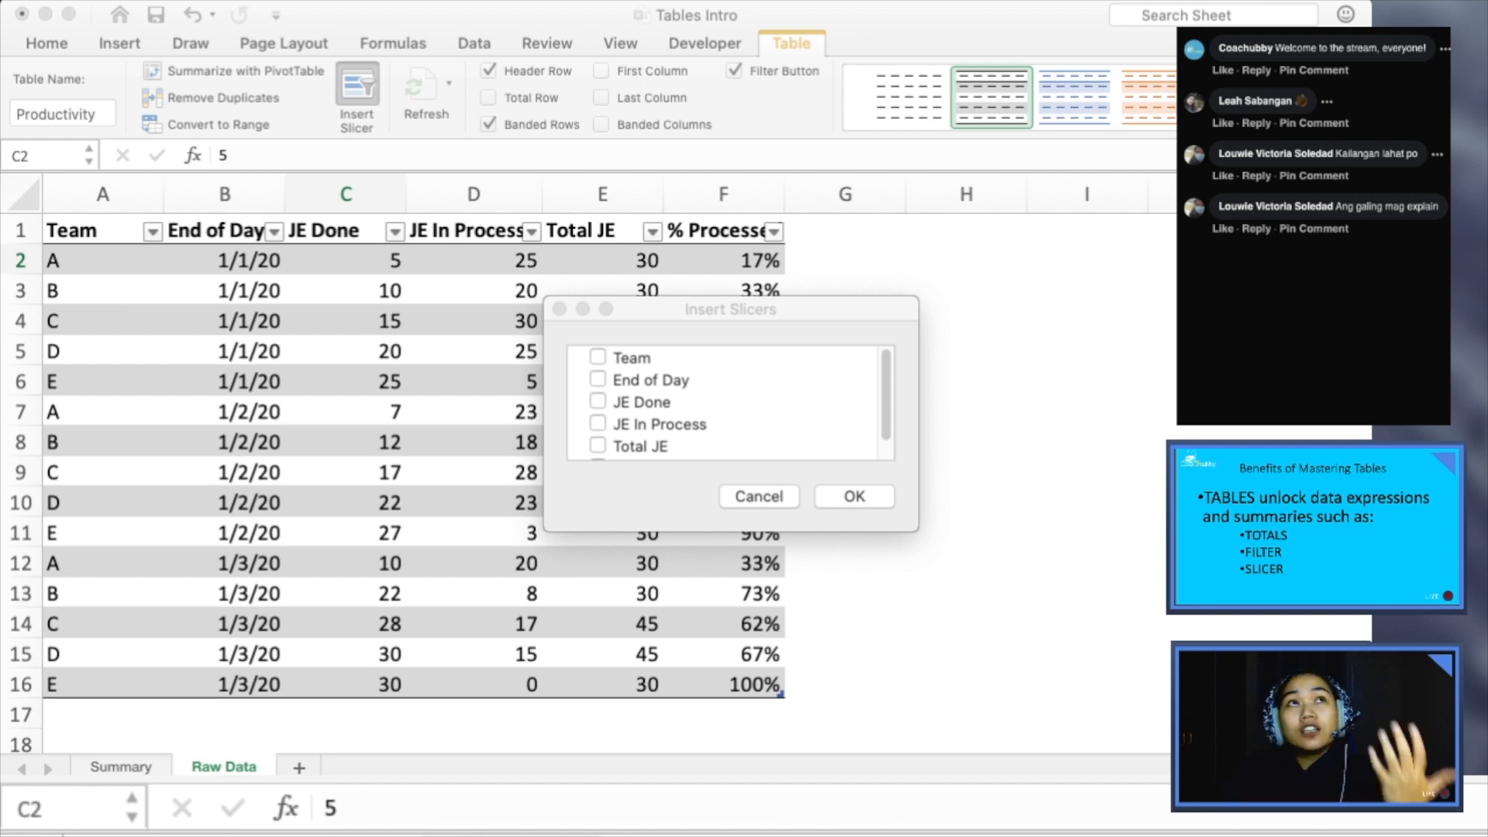
drag(730, 309, 755, 323)
click(623, 372)
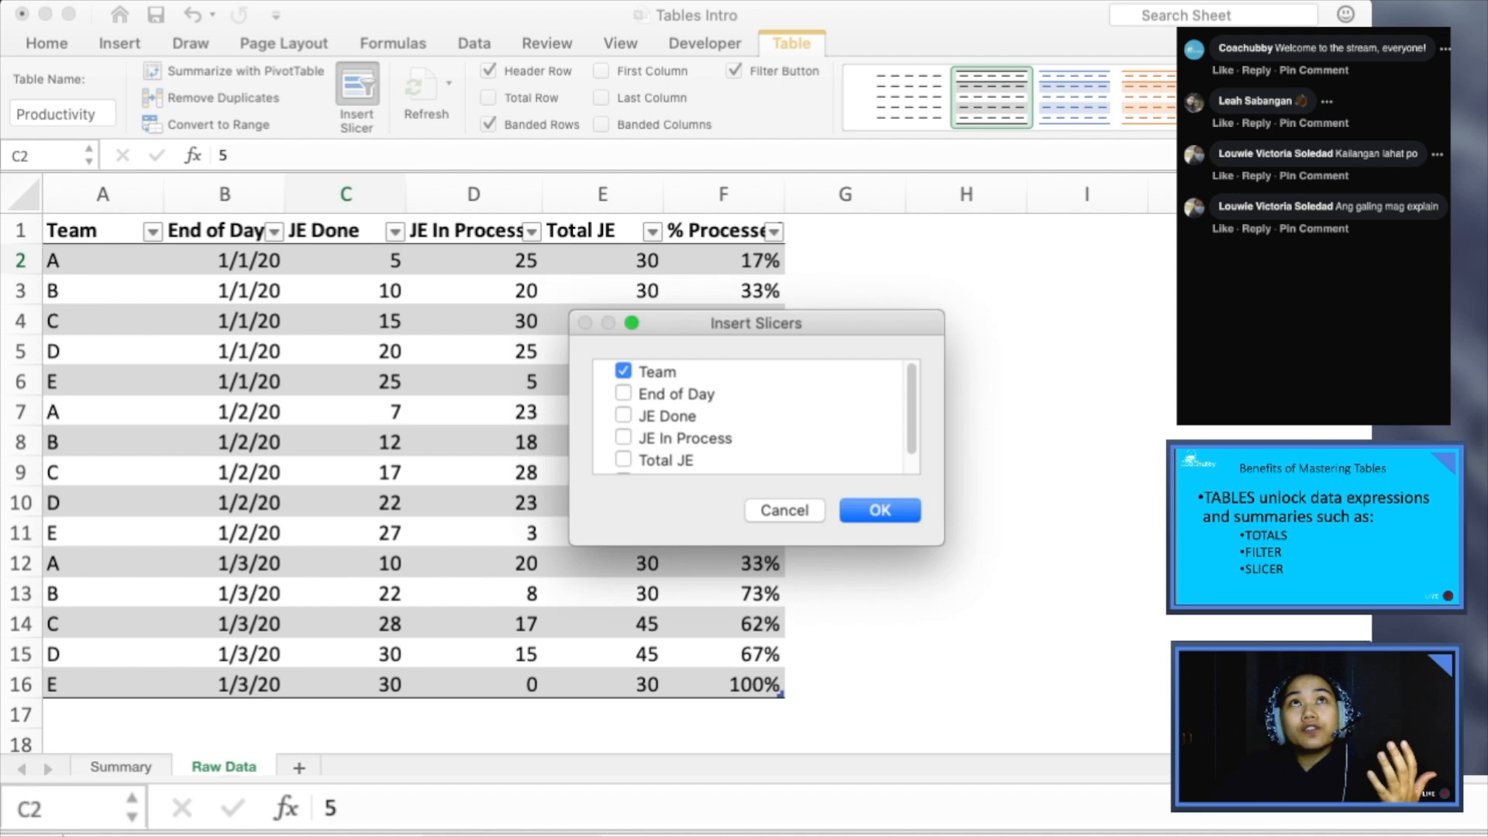
click(880, 510)
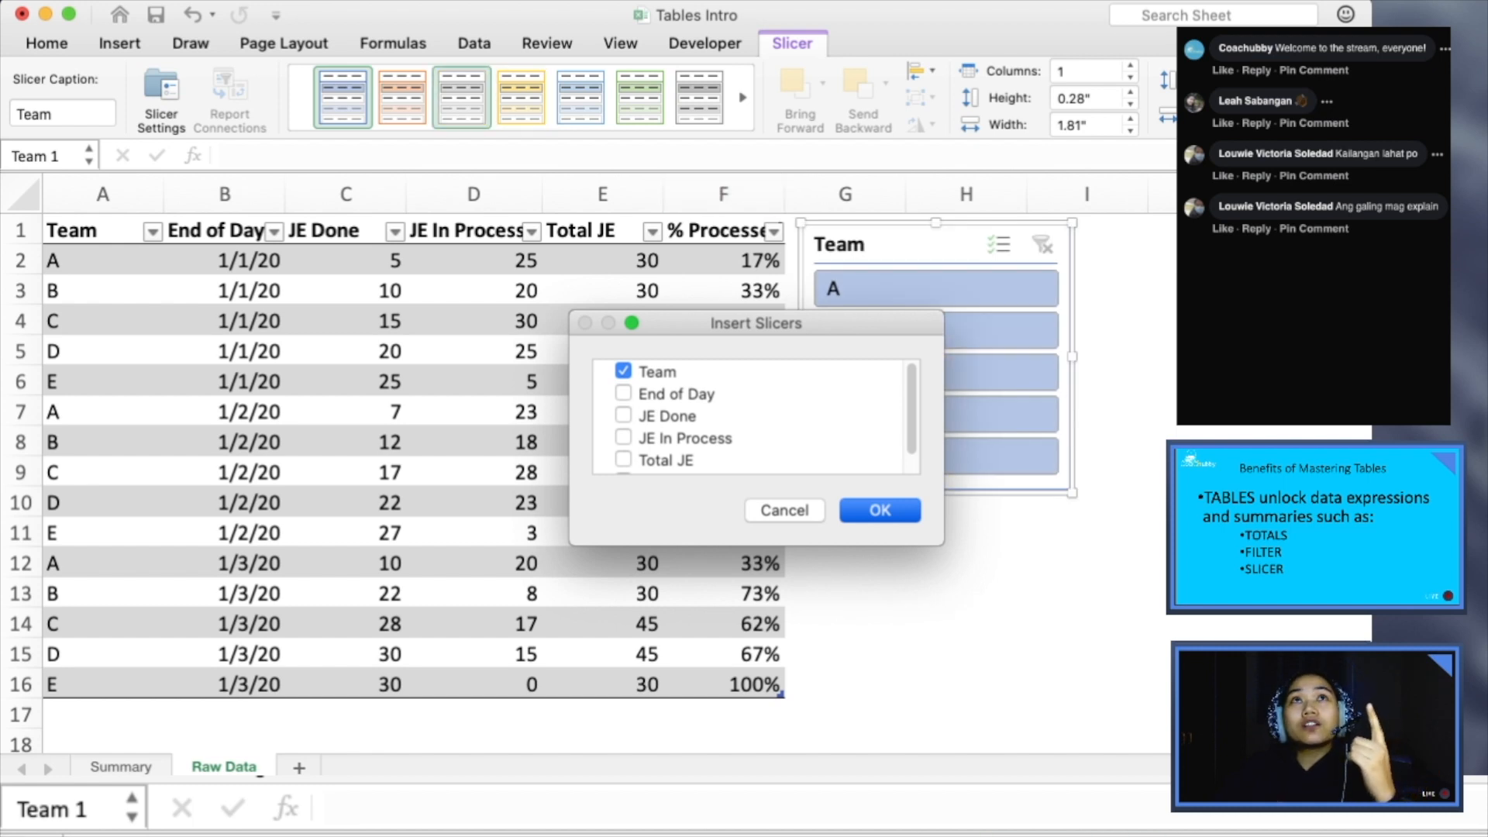
- Apply the gray slicer style to the Team slicer
click(462, 97)
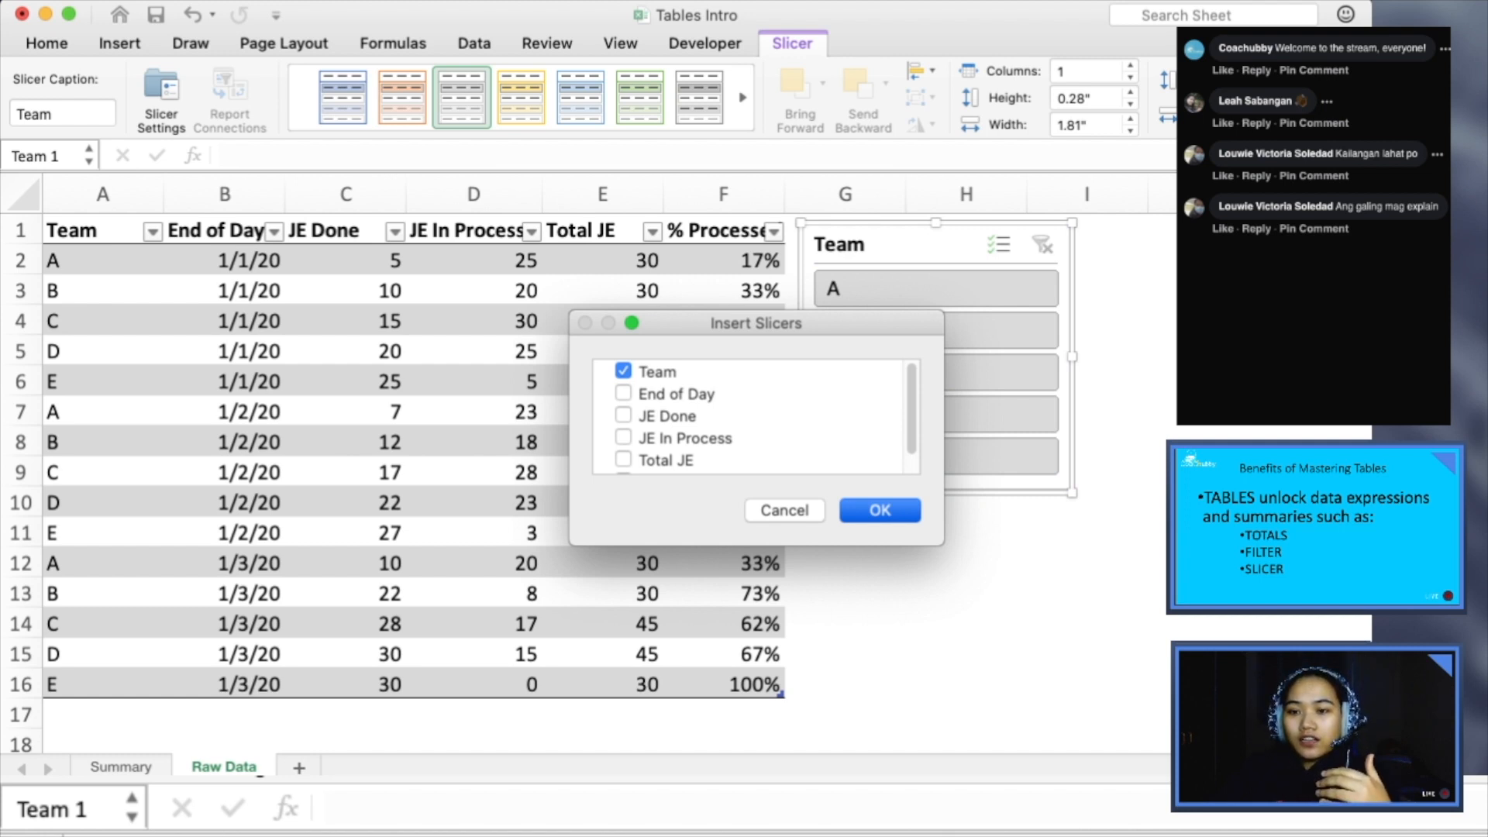
key(super+Tab)
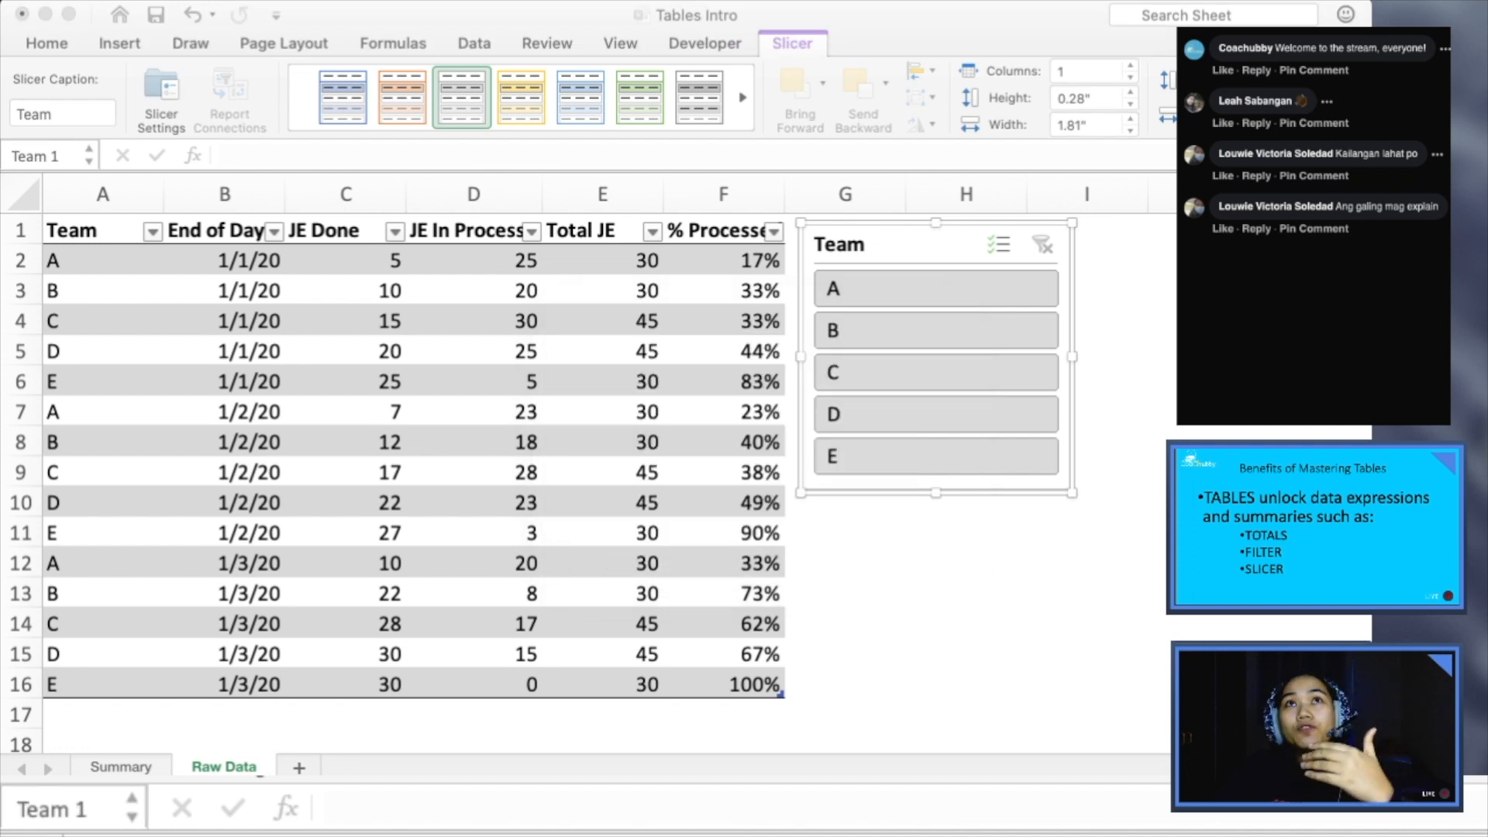
key(super+Tab)
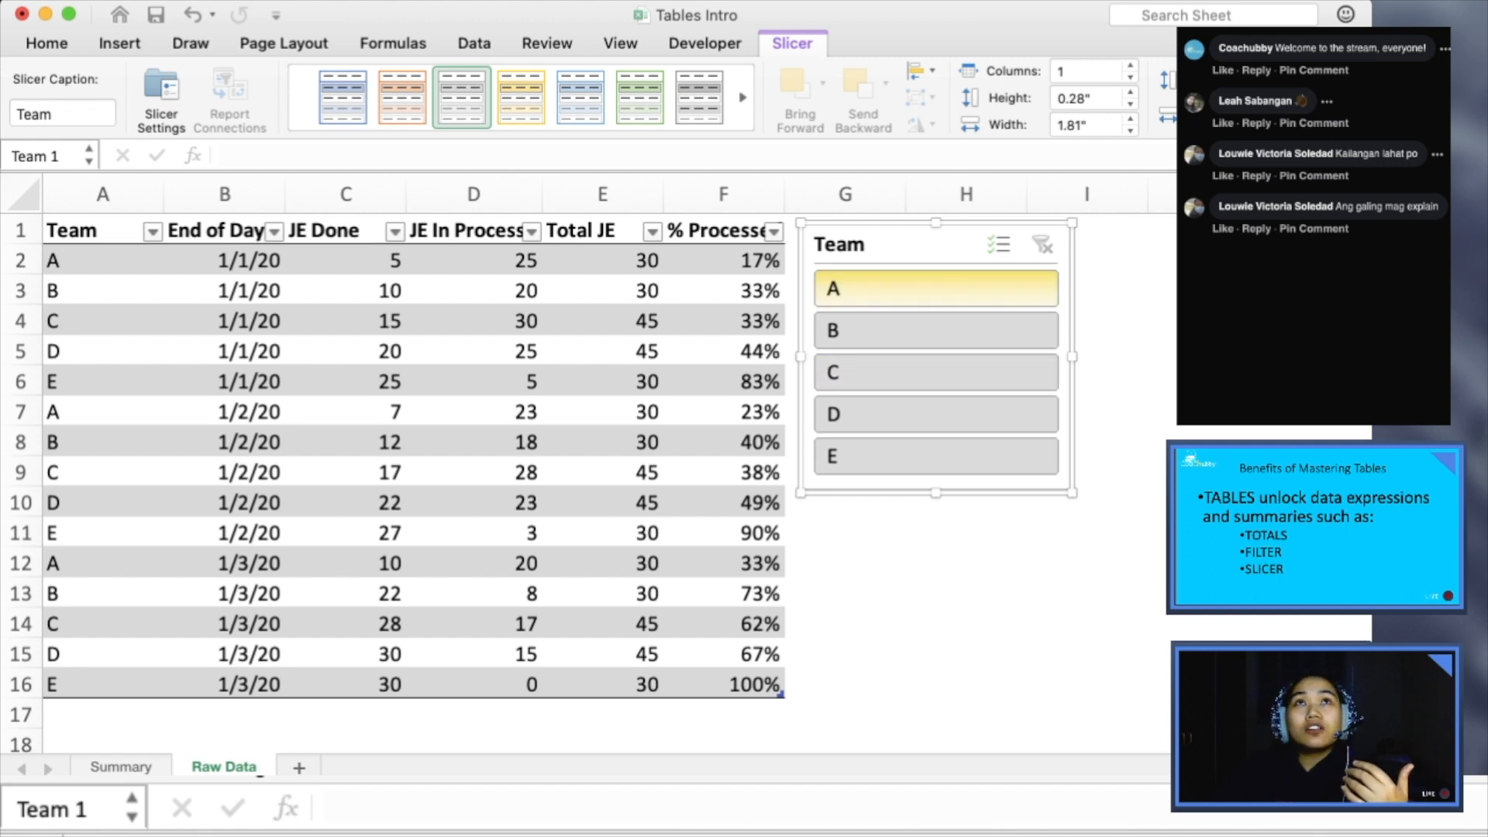
- Use the Team slicer to filter the table by single teams A, B, D, E and B again, and clear the filter
click(936, 288)
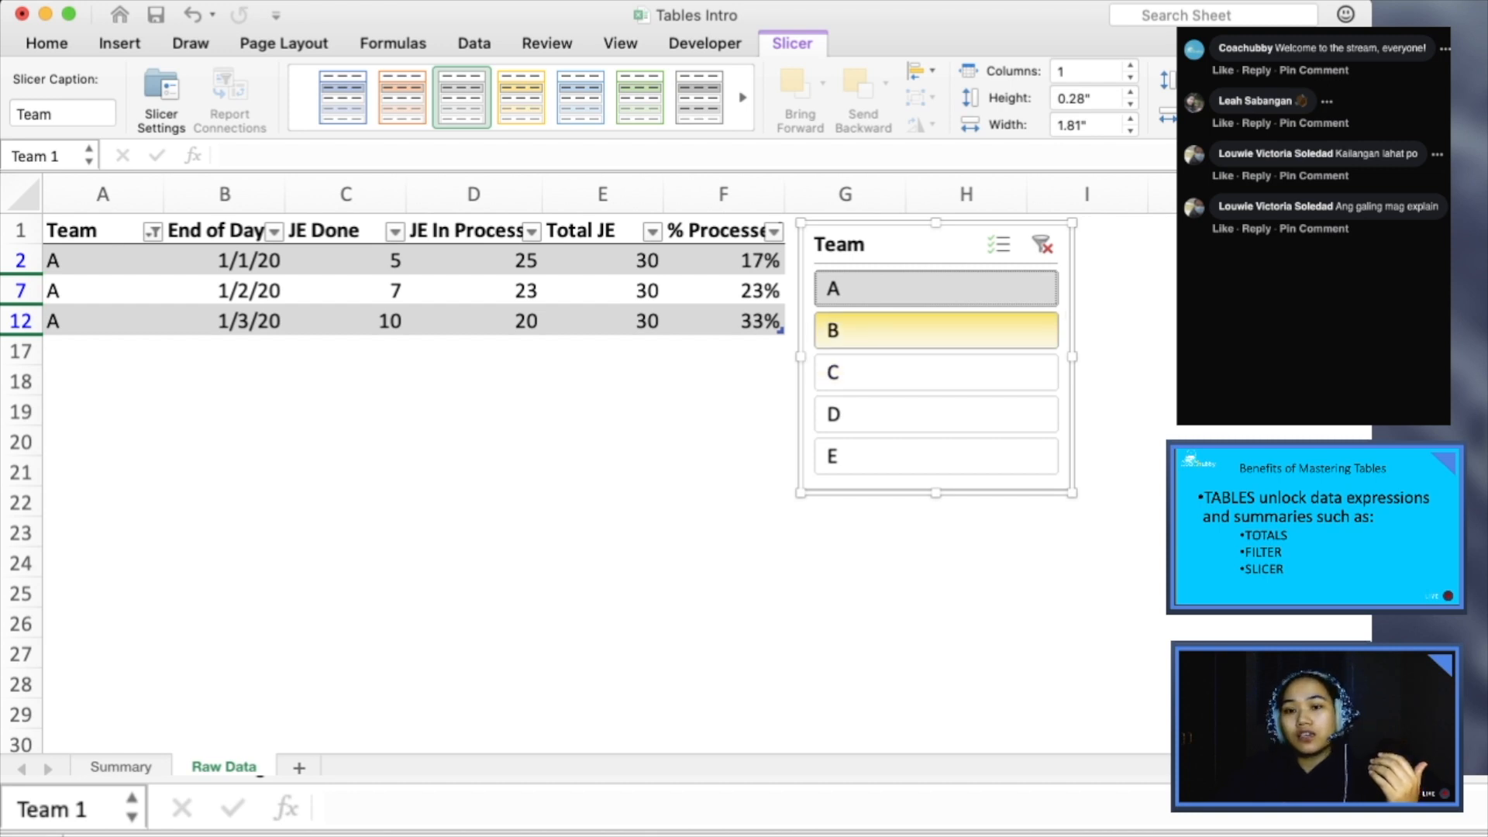
click(936, 330)
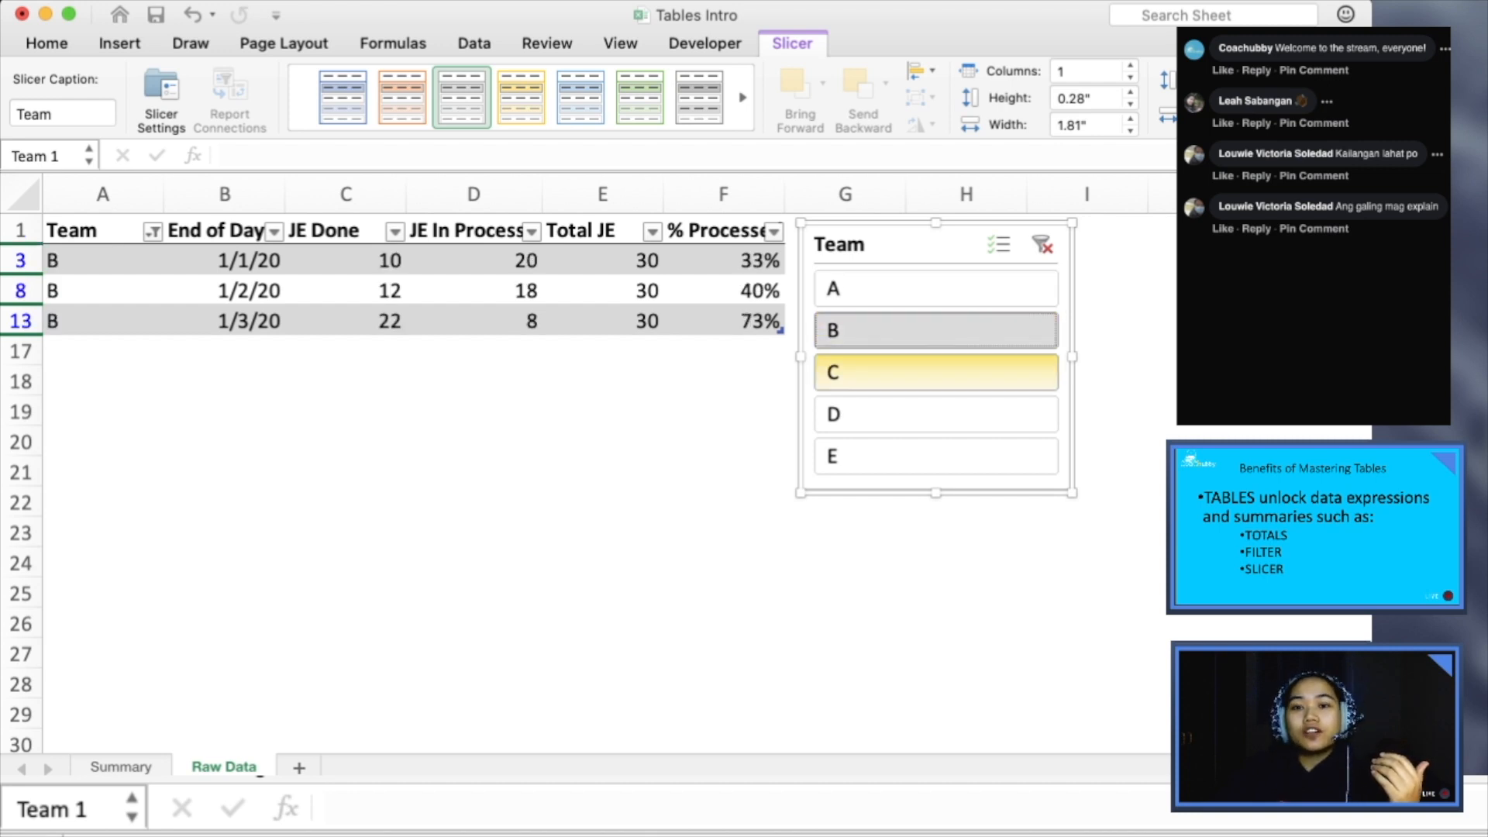
click(936, 414)
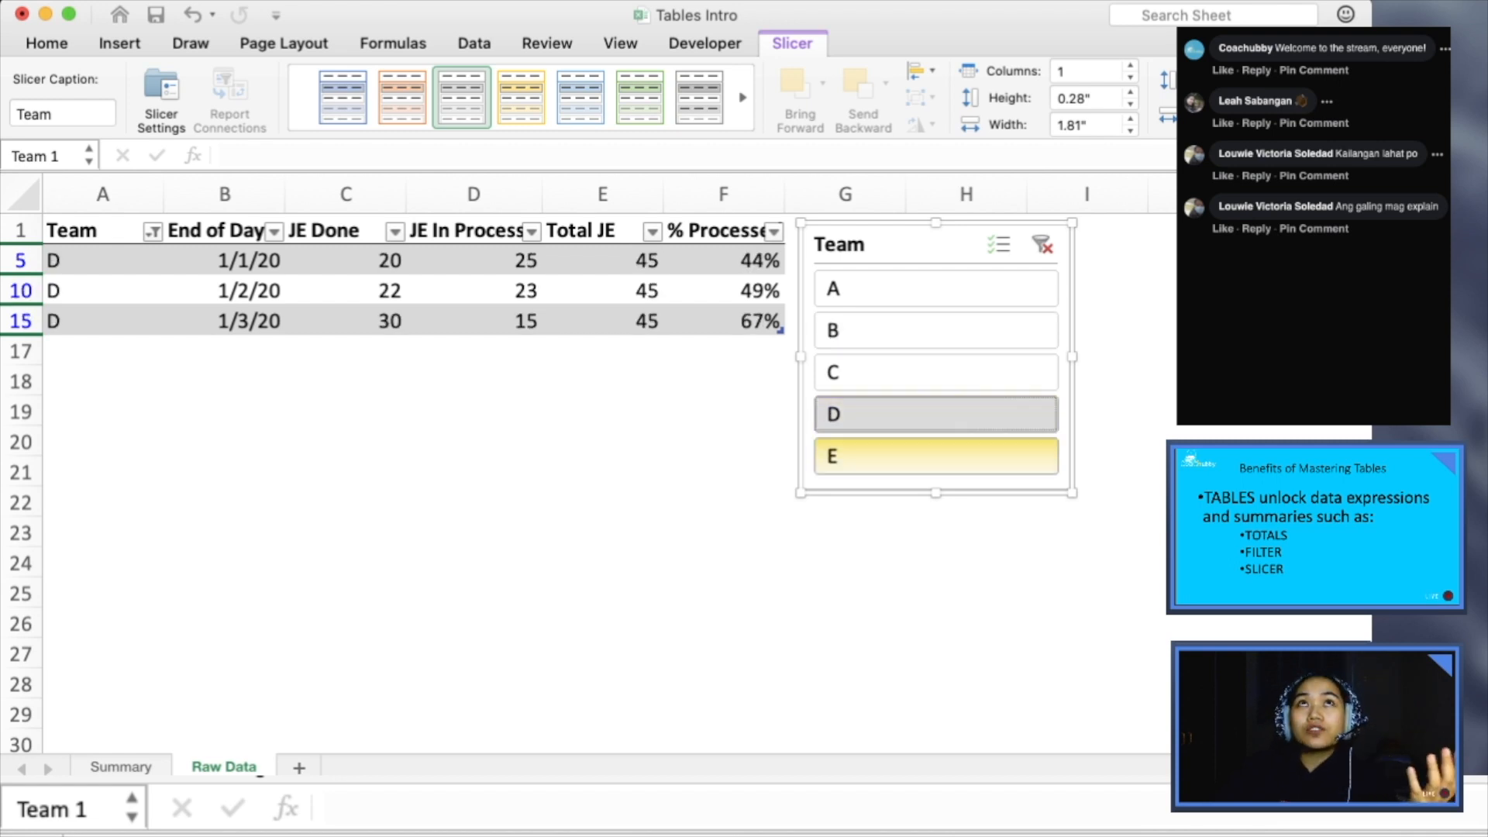
click(937, 456)
click(936, 330)
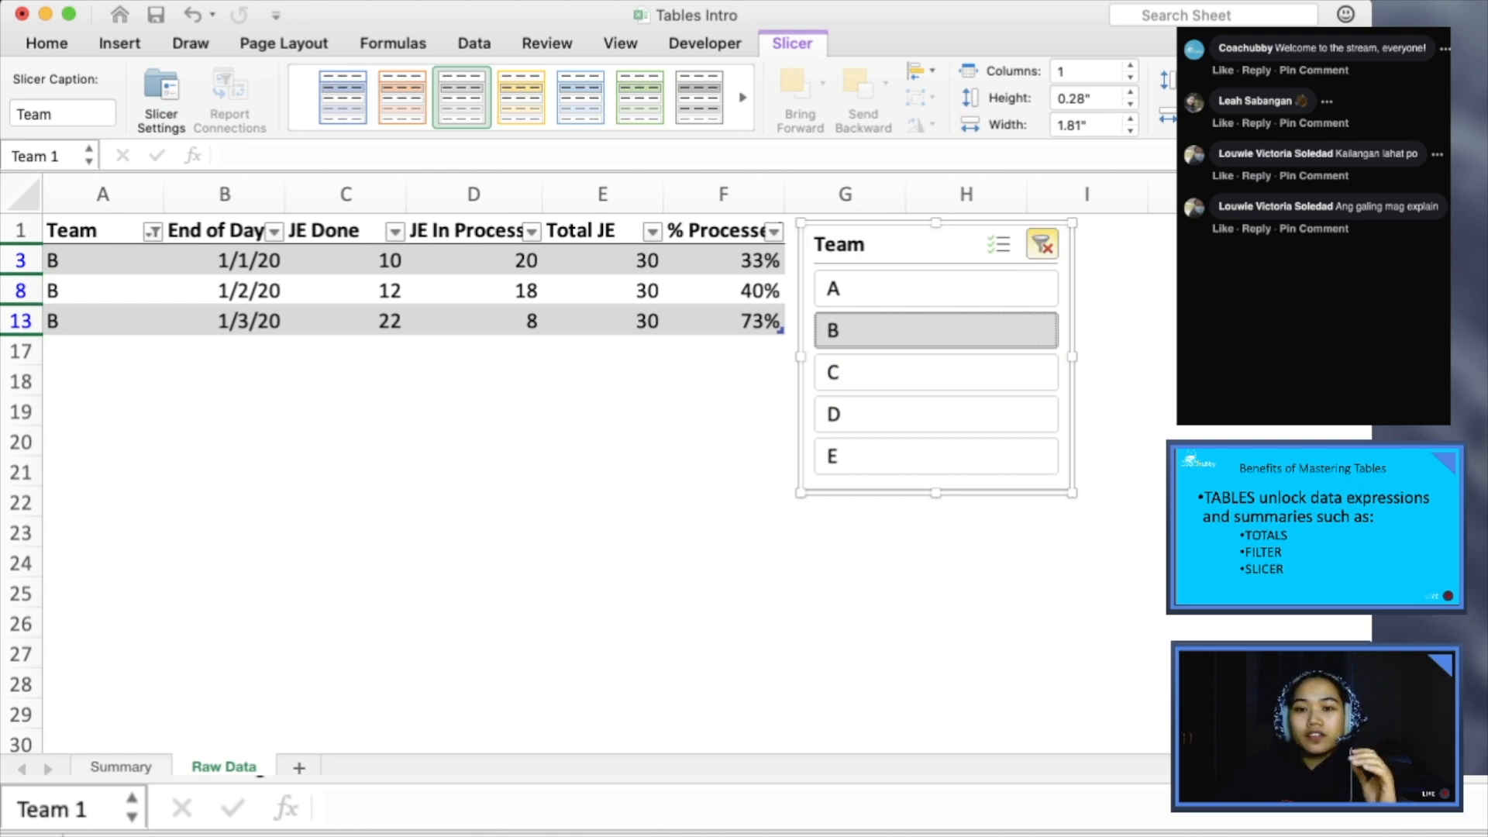
click(1042, 245)
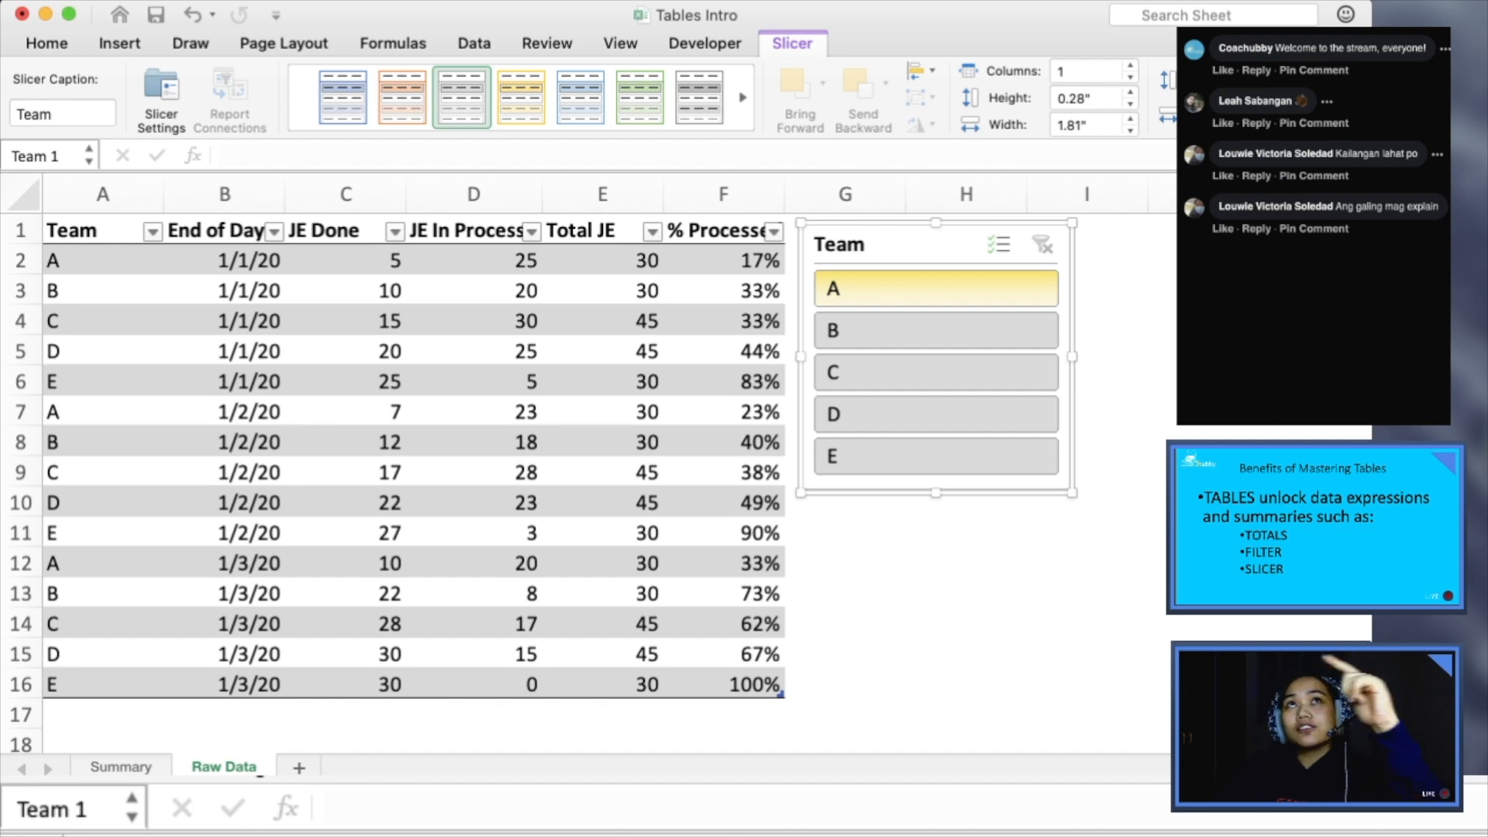
- Turn on multi-select in the Team slicer, exclude teams B, D and C from the table, and clear the filter
click(998, 244)
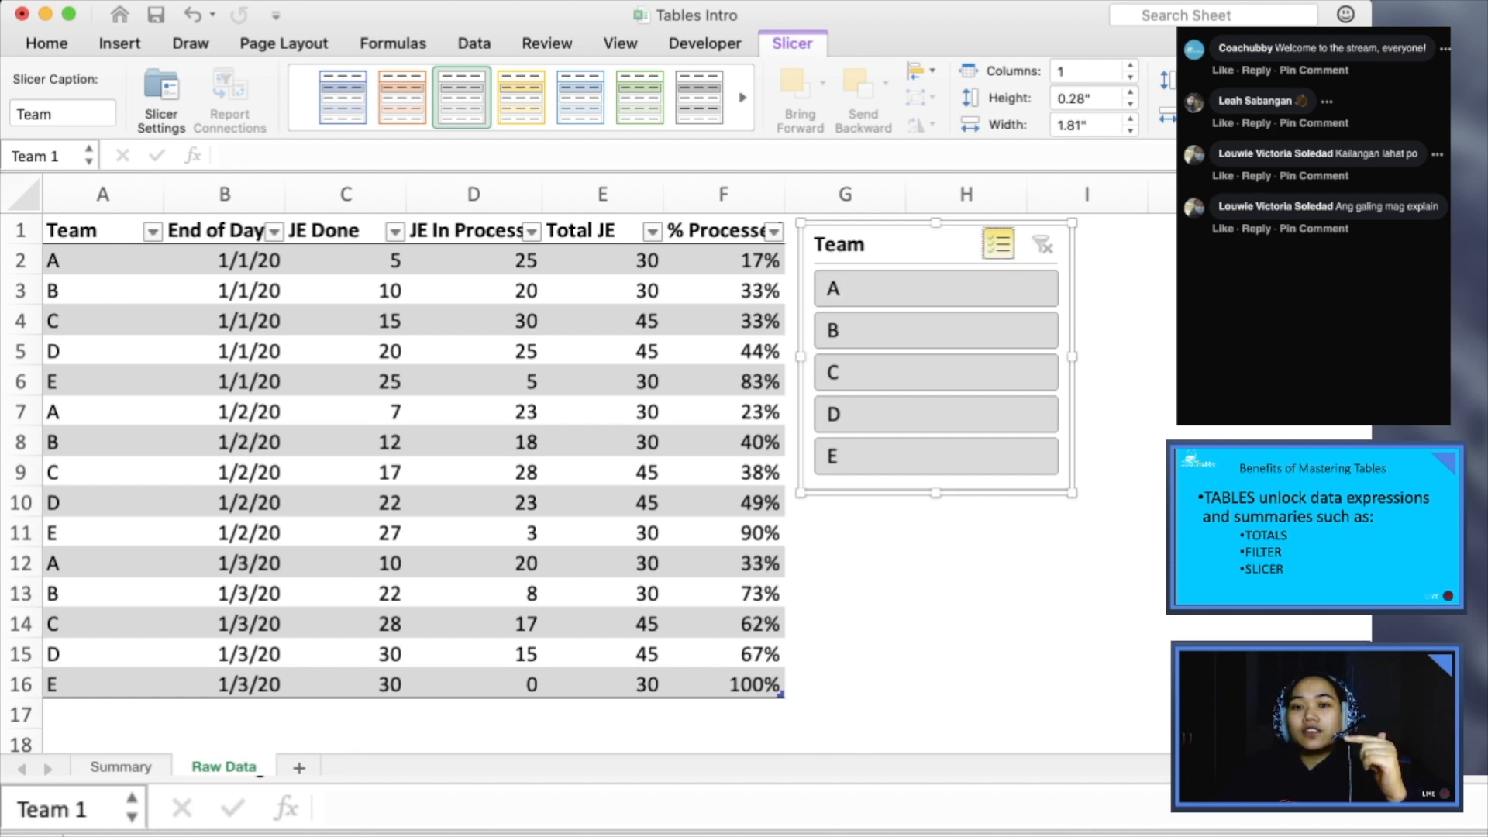
click(936, 330)
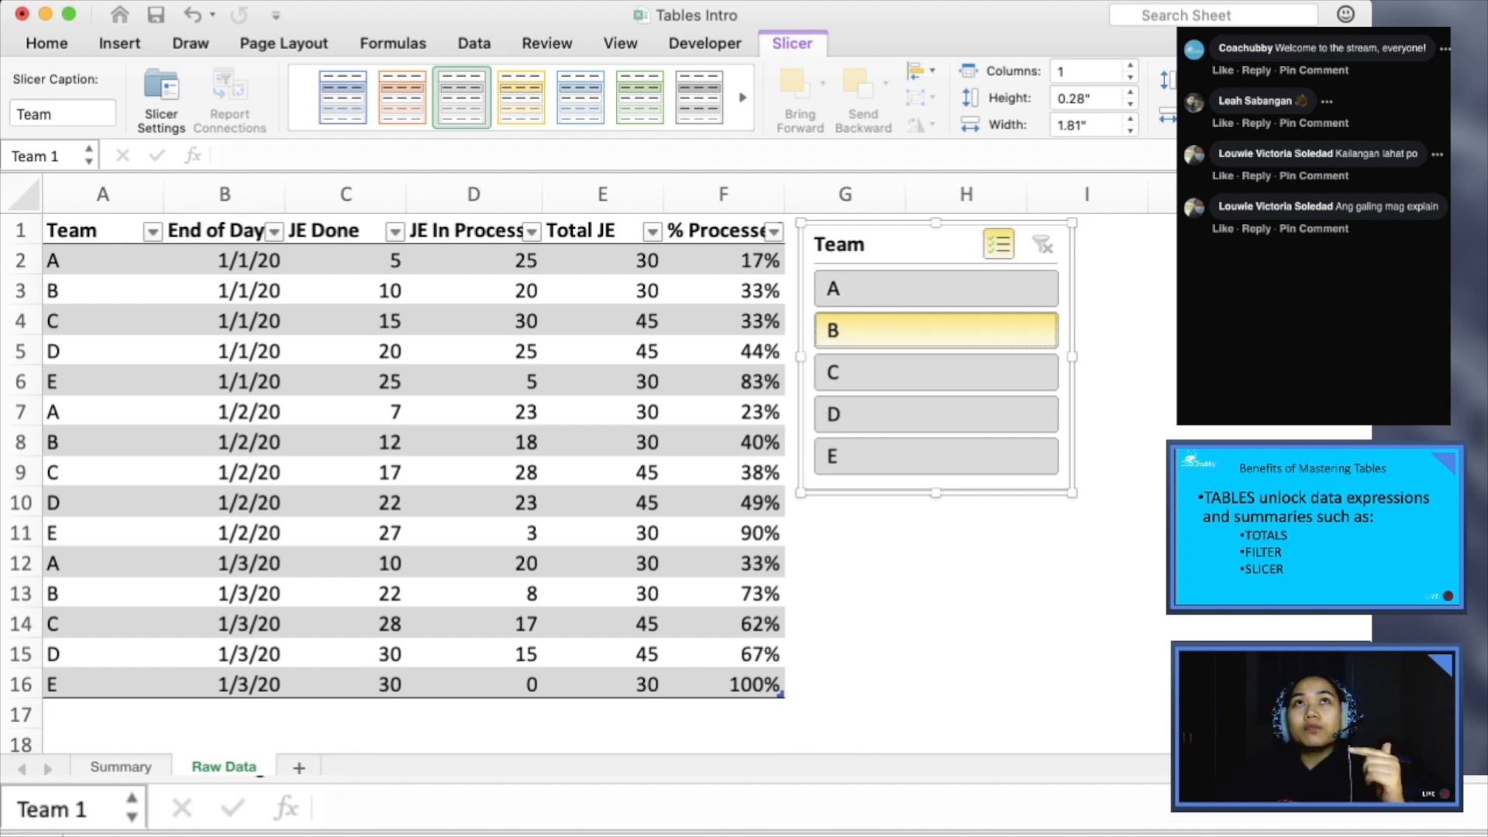
click(936, 414)
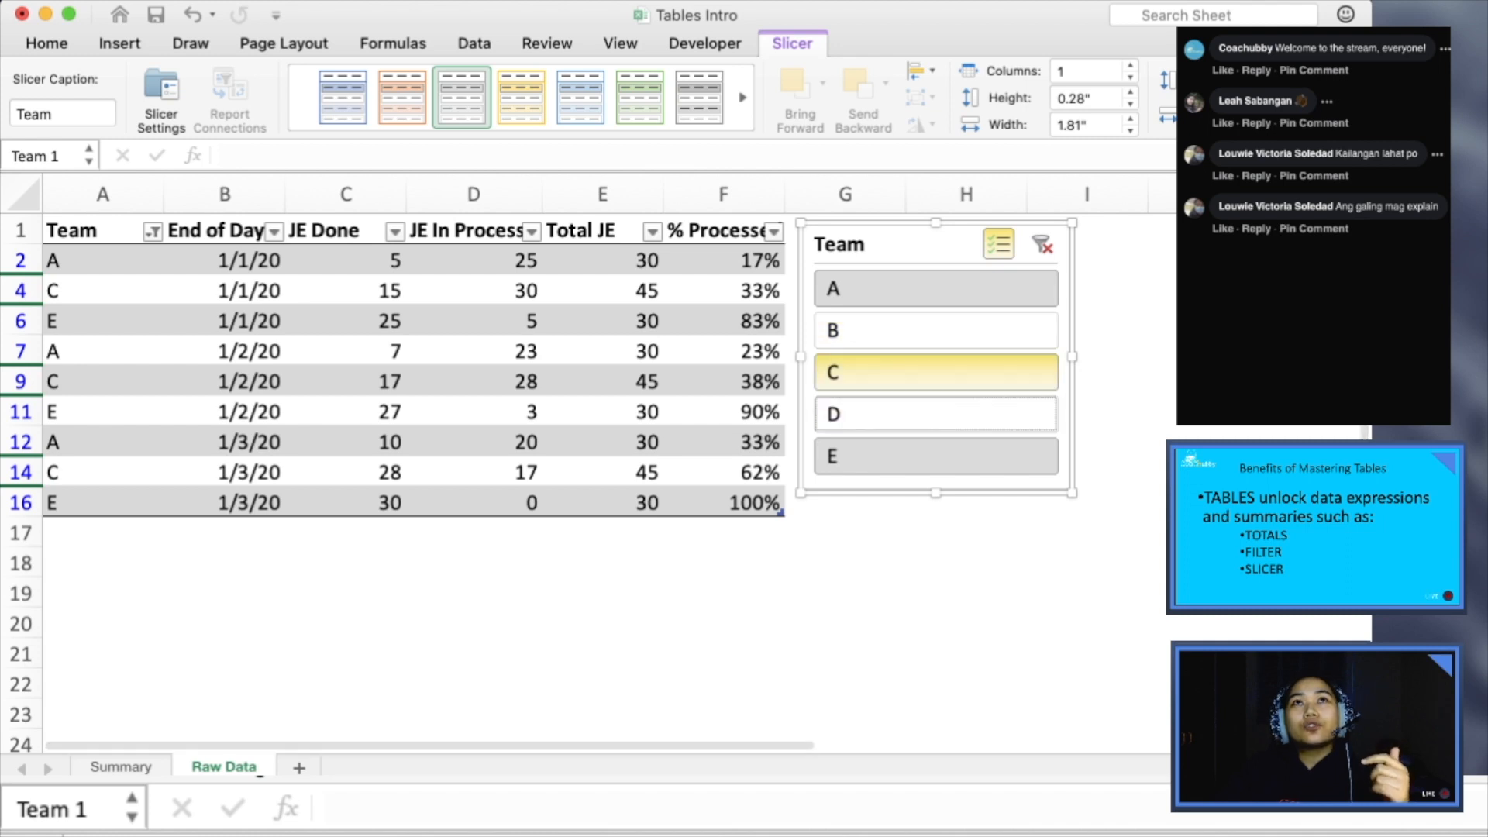
click(937, 372)
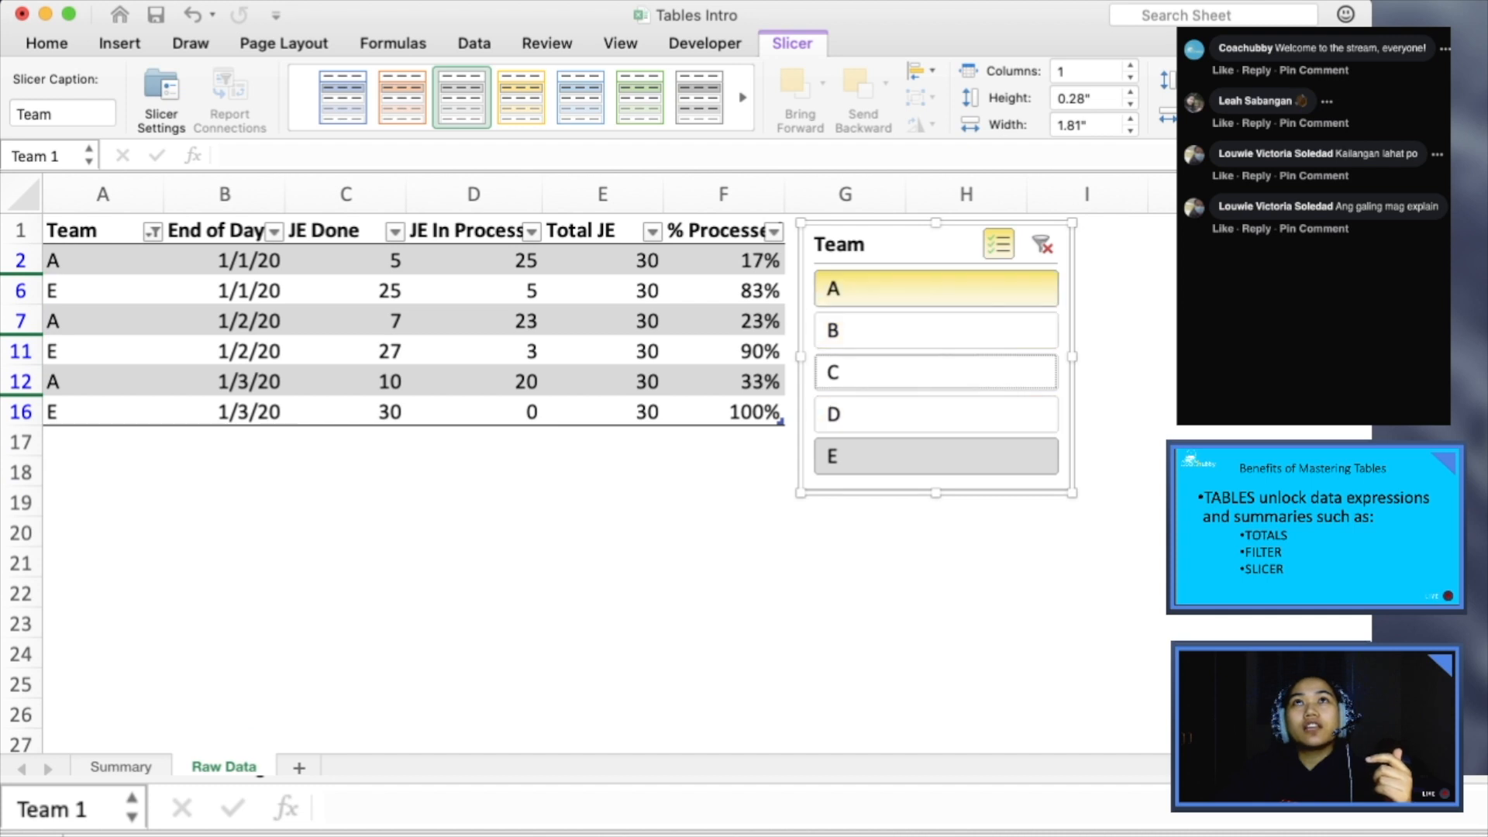
click(1043, 244)
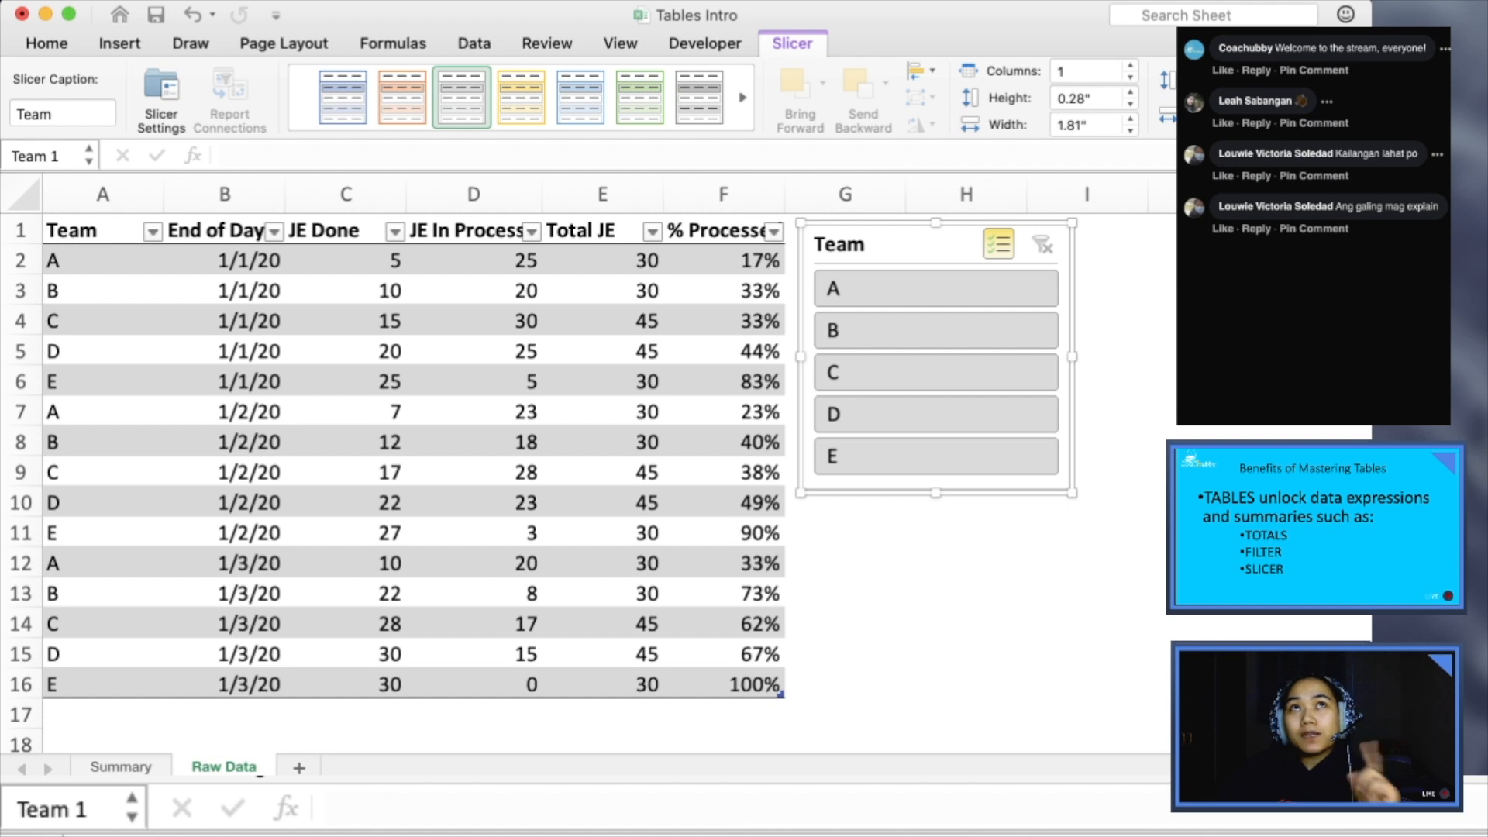
- Insert a slicer for the End of Day column of the Productivity table
click(844, 563)
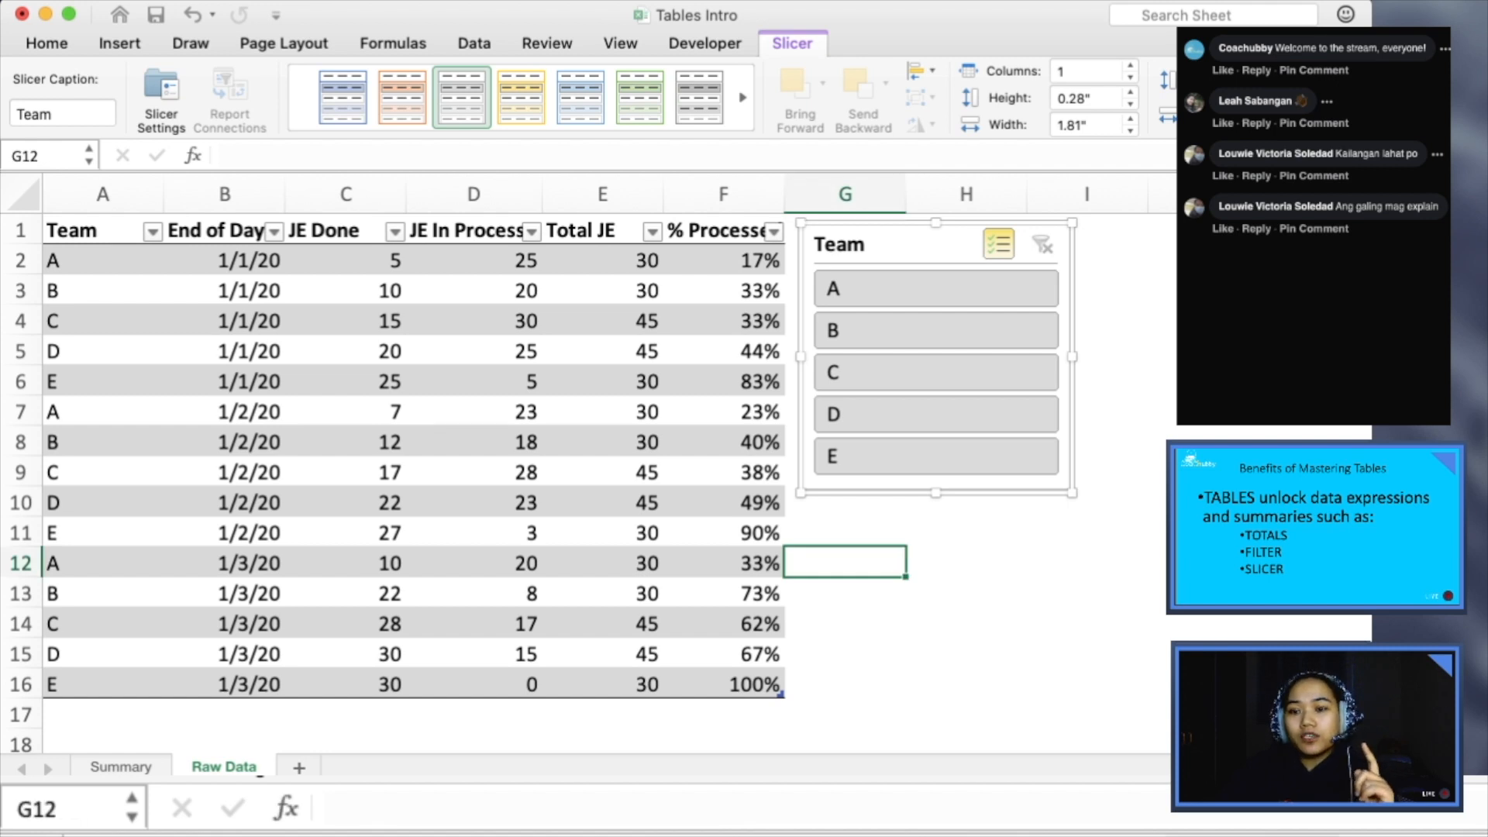
click(723, 502)
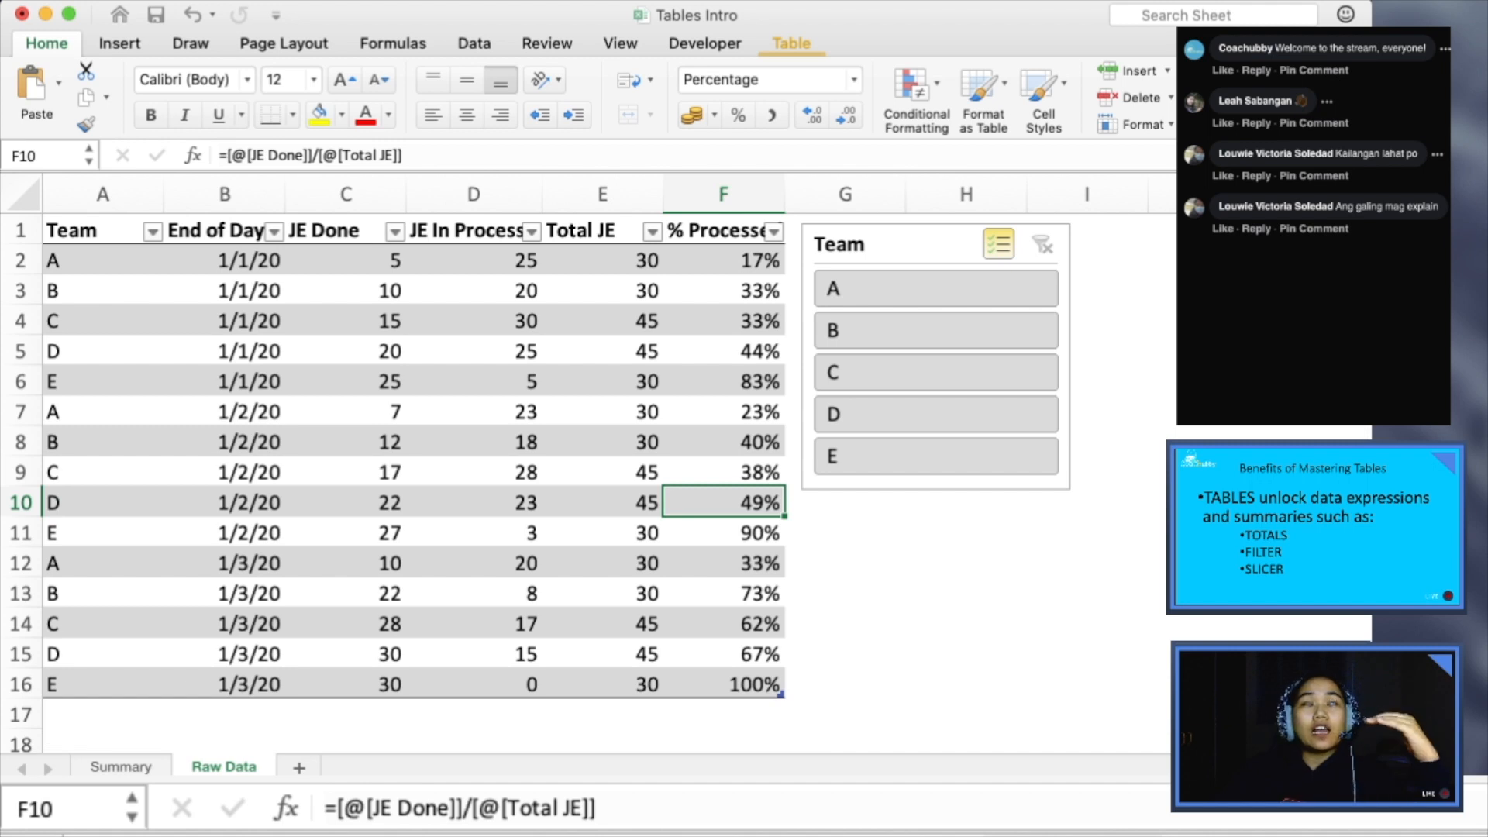
click(791, 43)
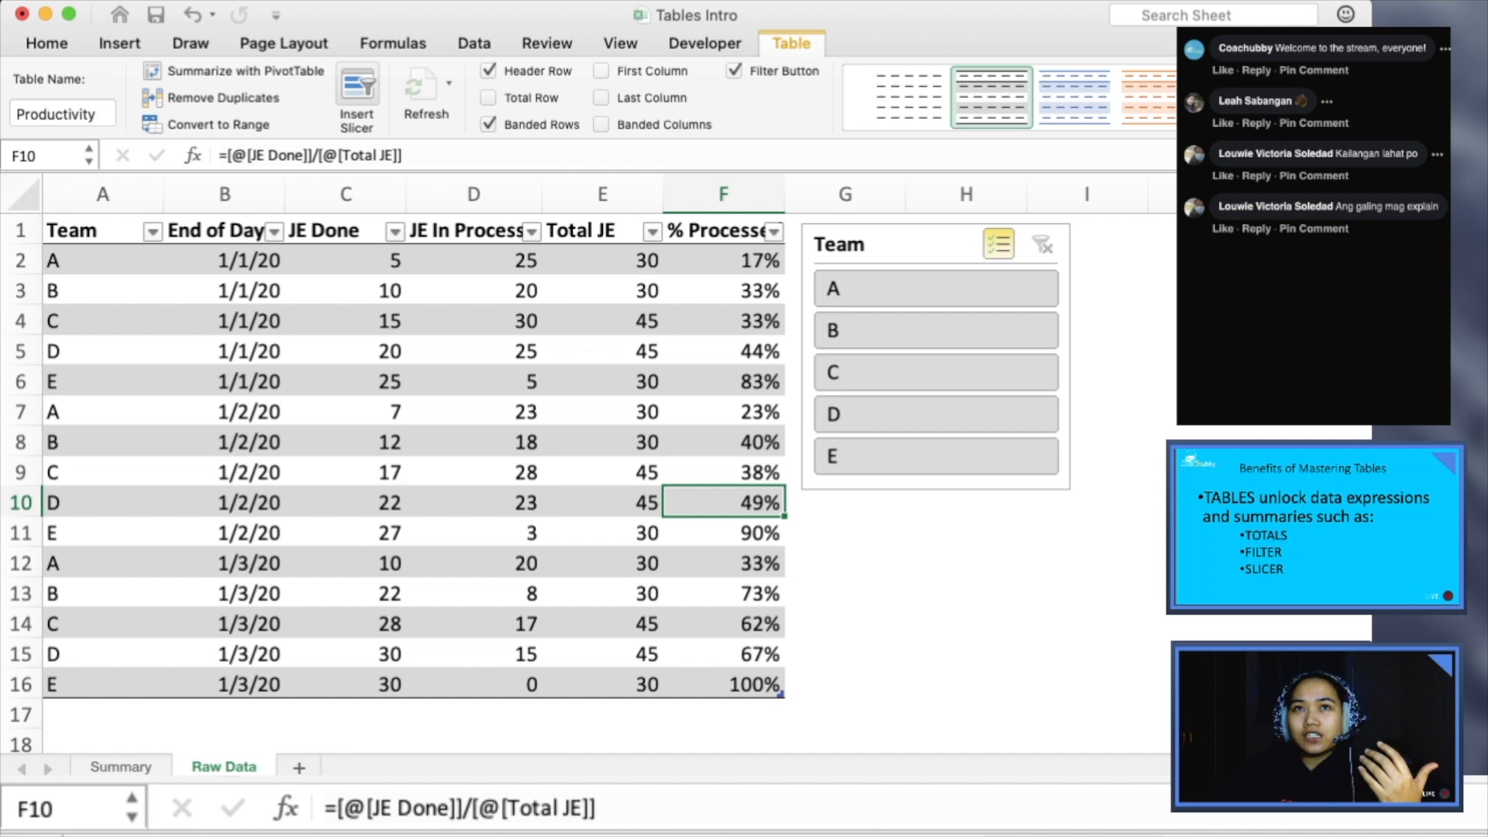
click(357, 93)
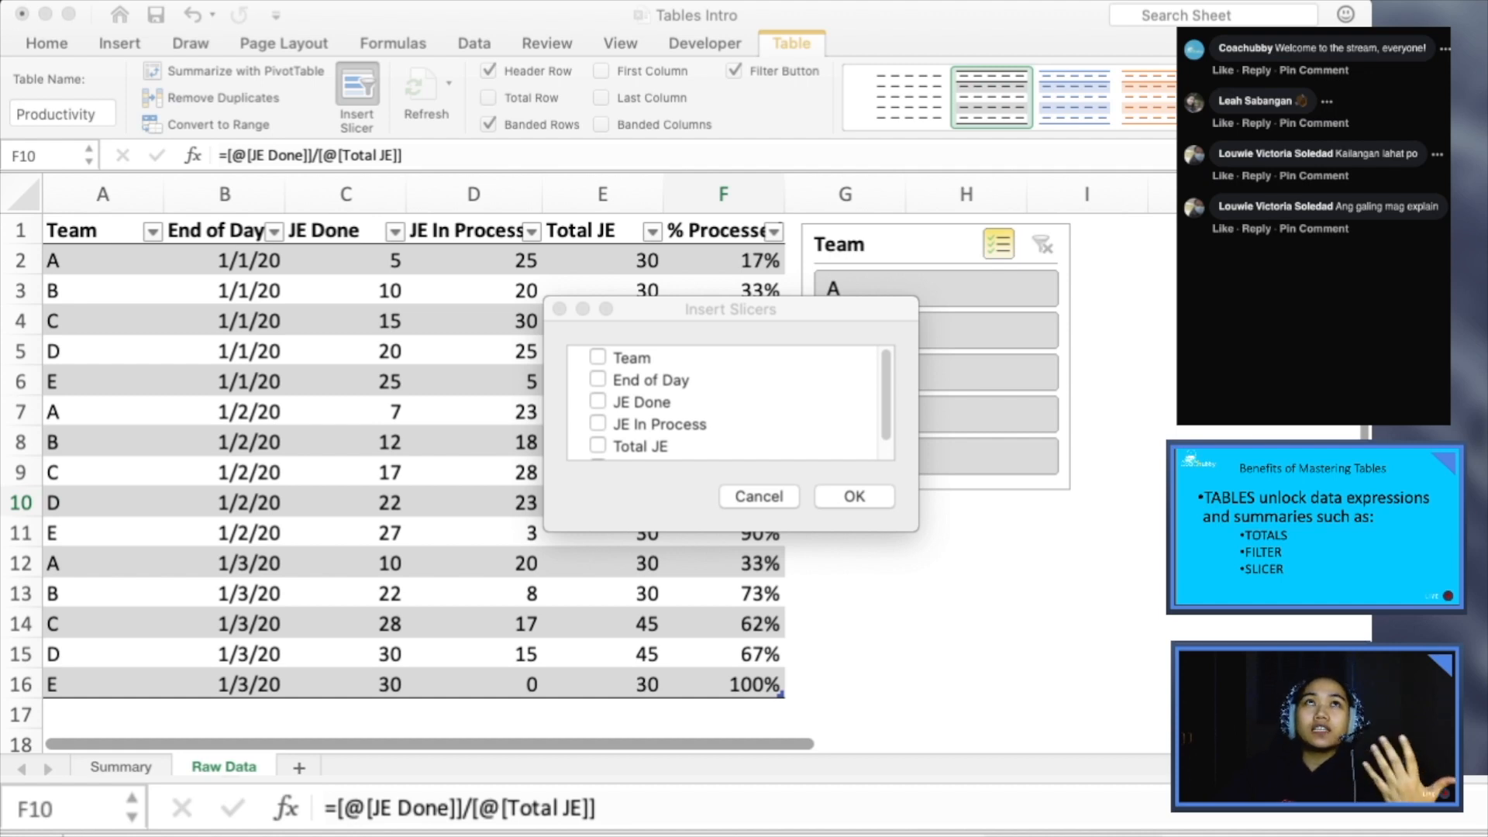
drag(730, 309, 756, 323)
click(623, 393)
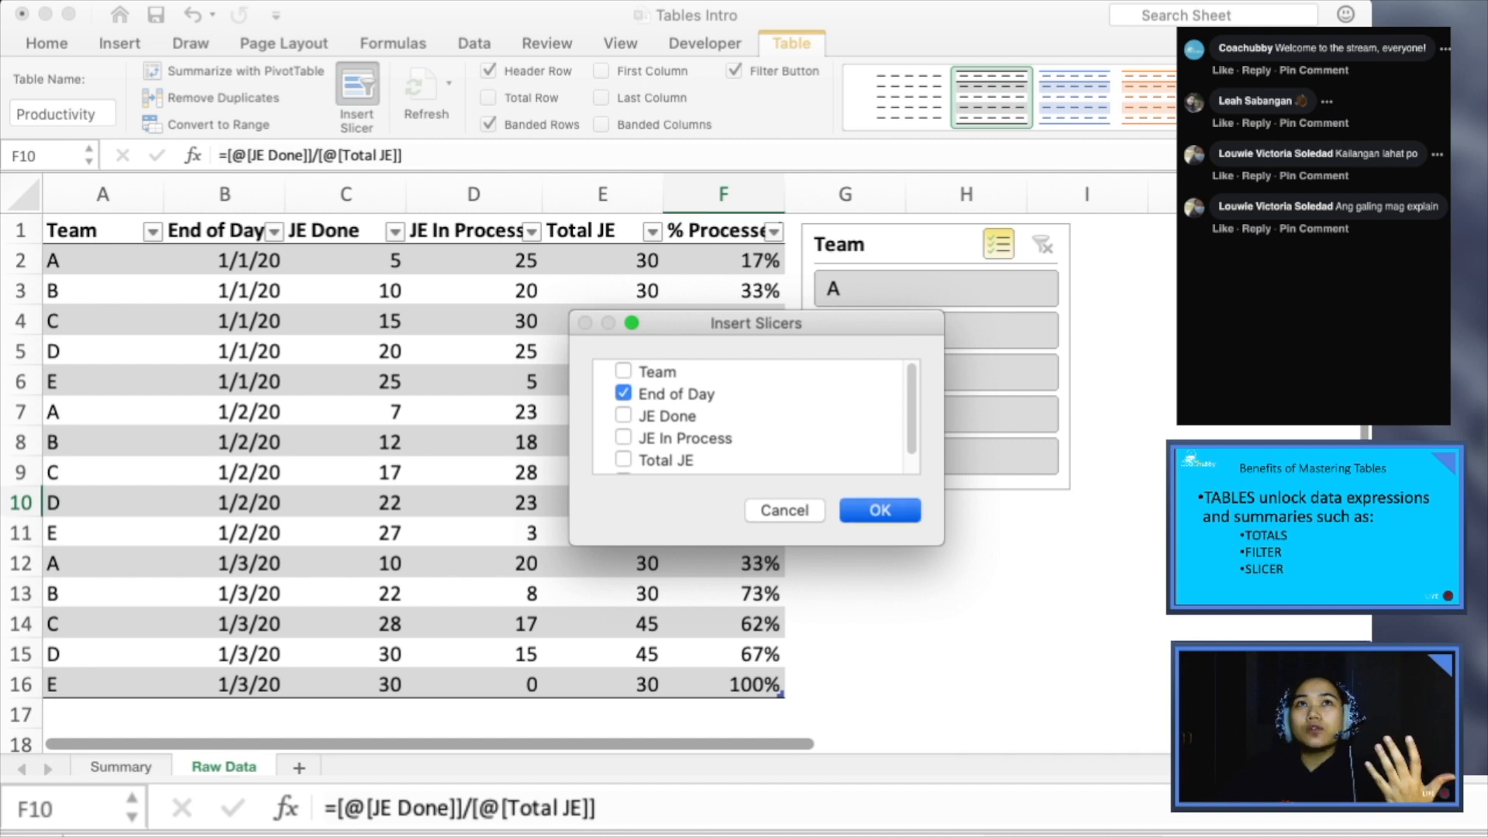
key(Return)
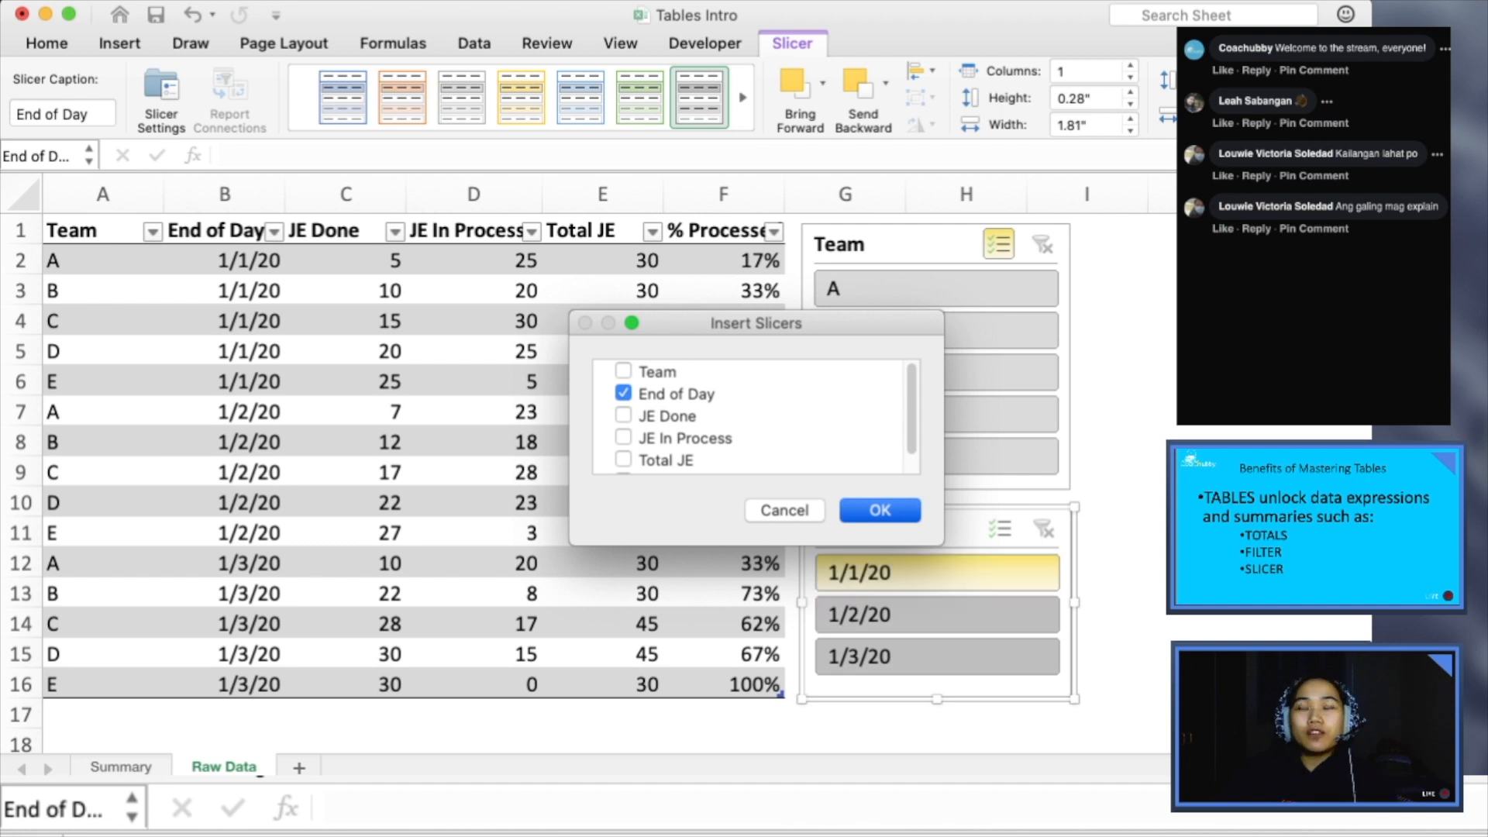
- Use the End of Day slicer to filter the table by the single dates 1/1/20, 1/2/20 and 1/3/20, and clear the filter
click(936, 574)
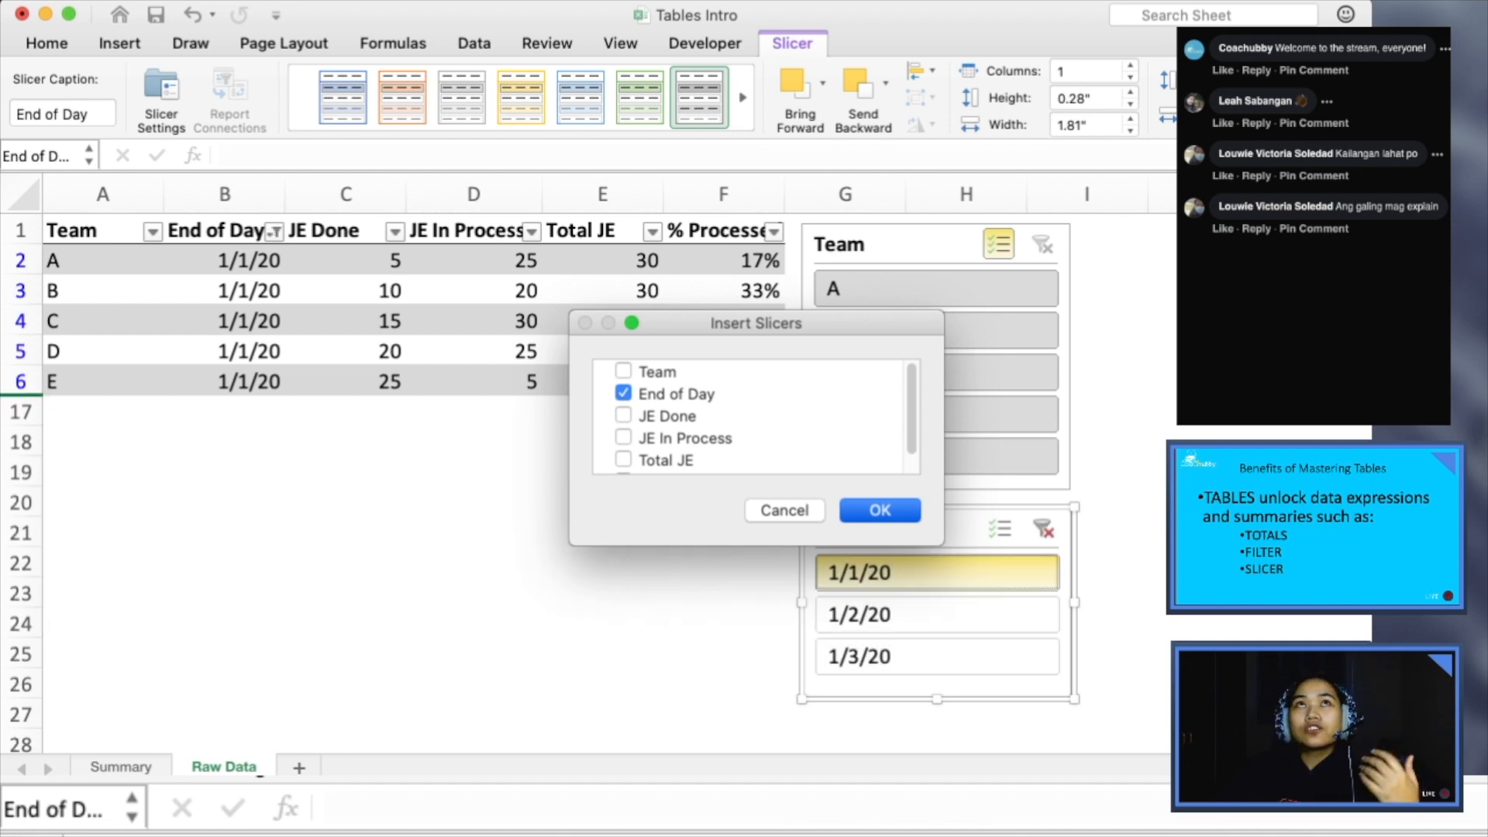
click(936, 615)
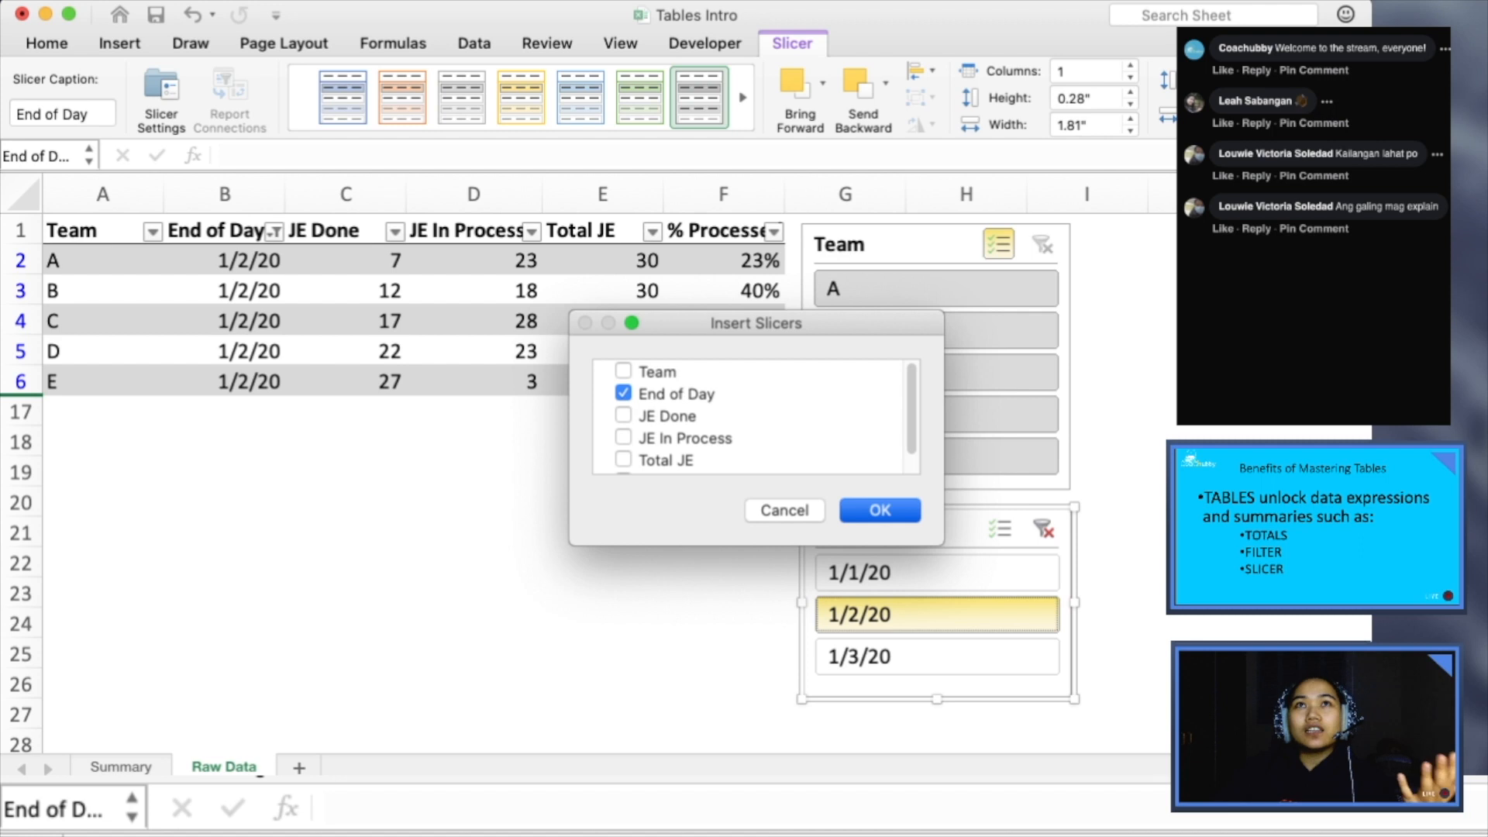
click(936, 573)
click(936, 615)
click(936, 656)
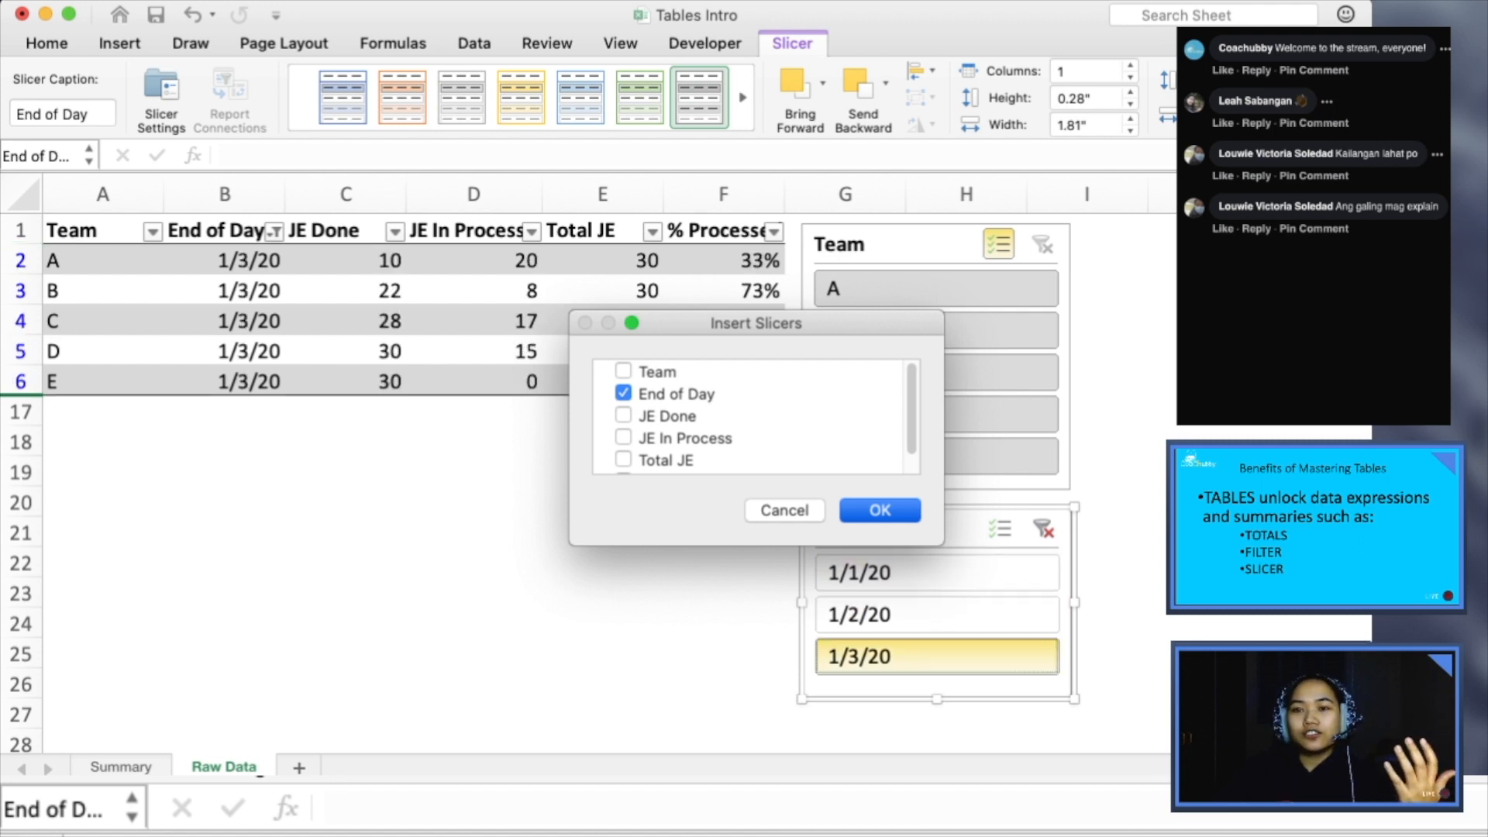
click(937, 574)
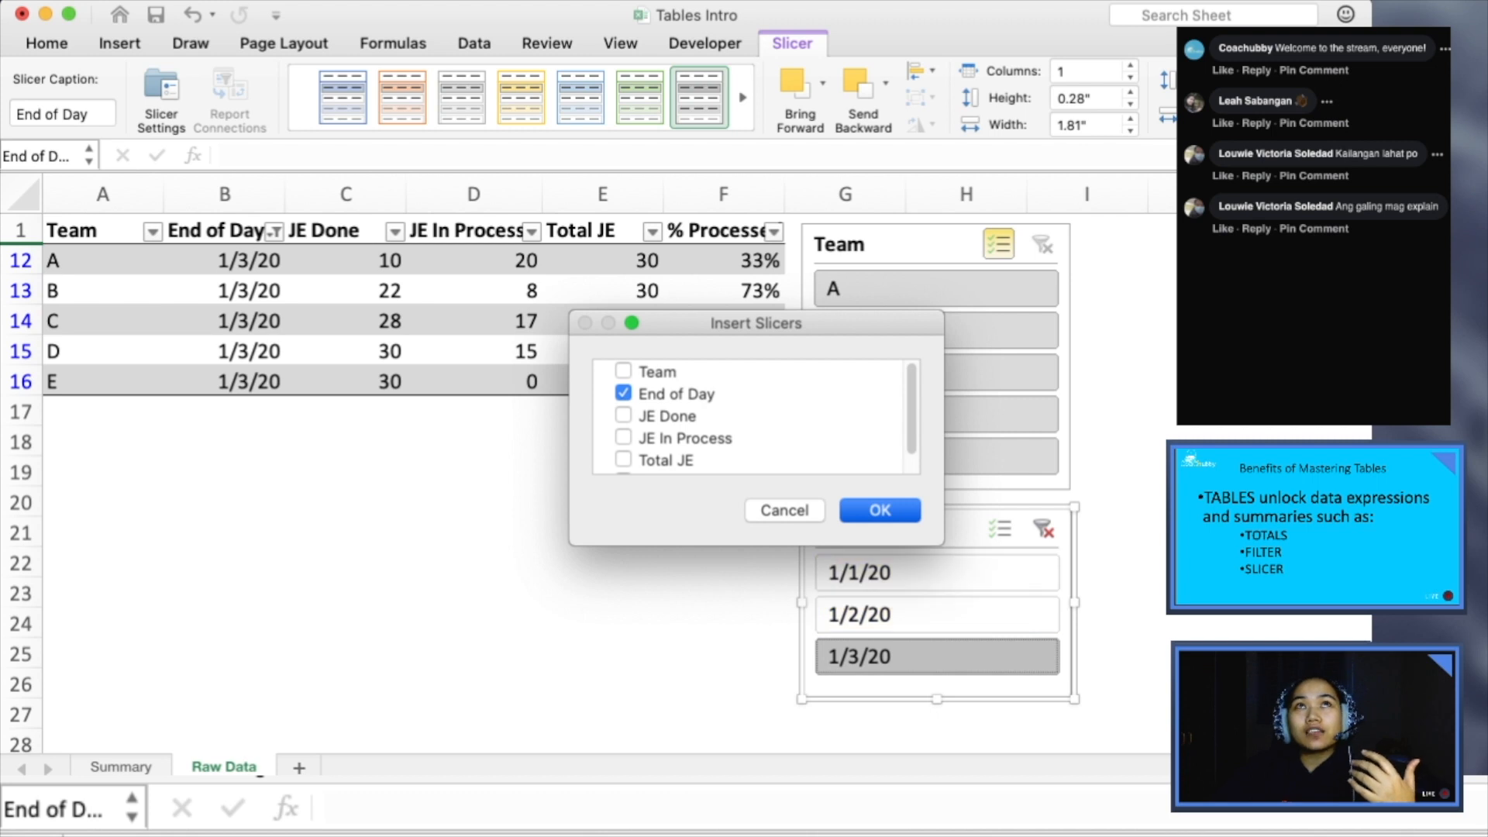
click(1043, 530)
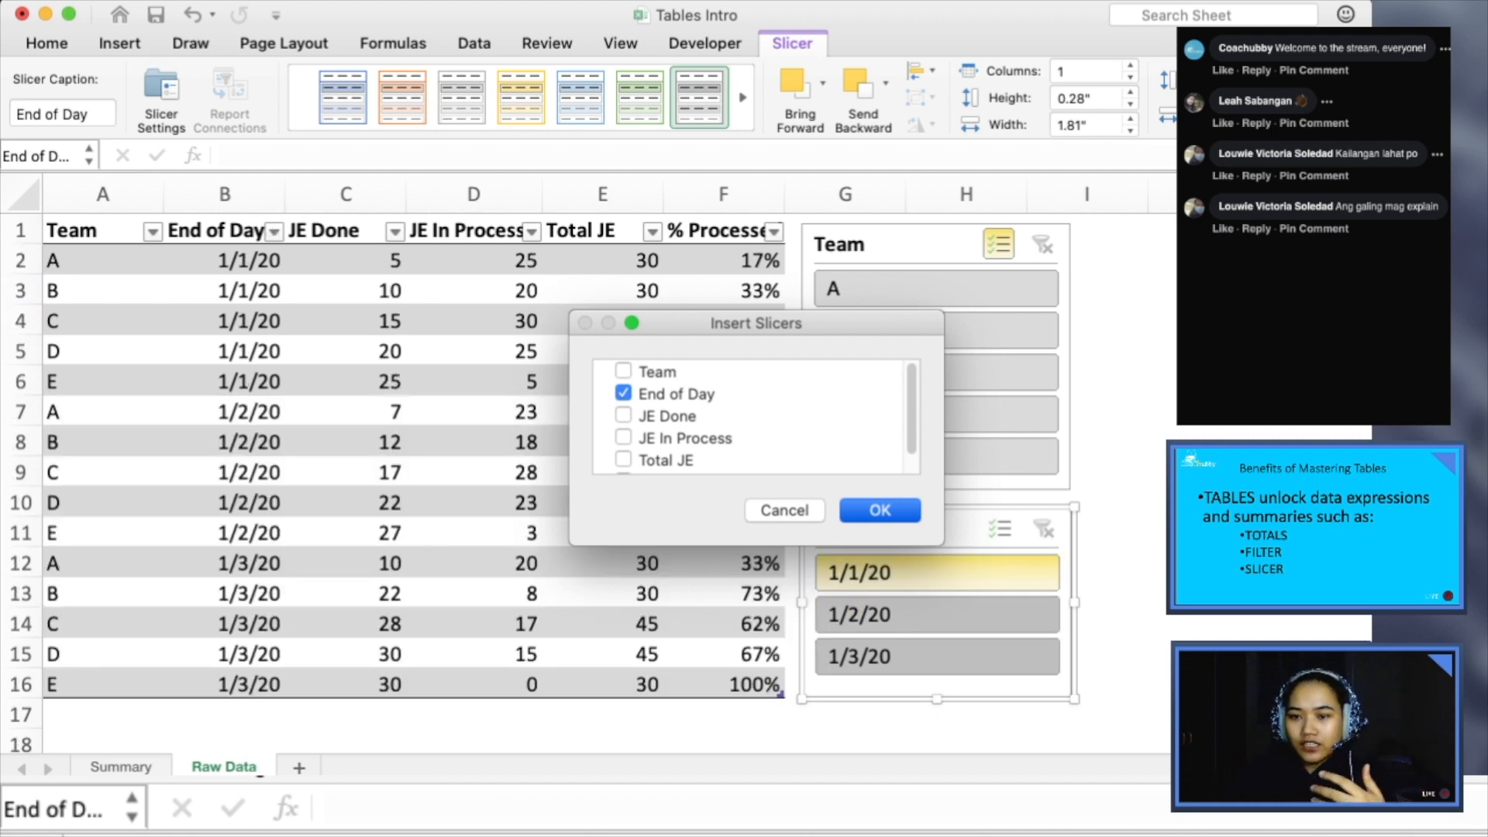
- Switch to the slideshow, advance to the slide about tables ensuring data quality upon refresh, and return to the Tables Intro workbook
key(super+Tab)
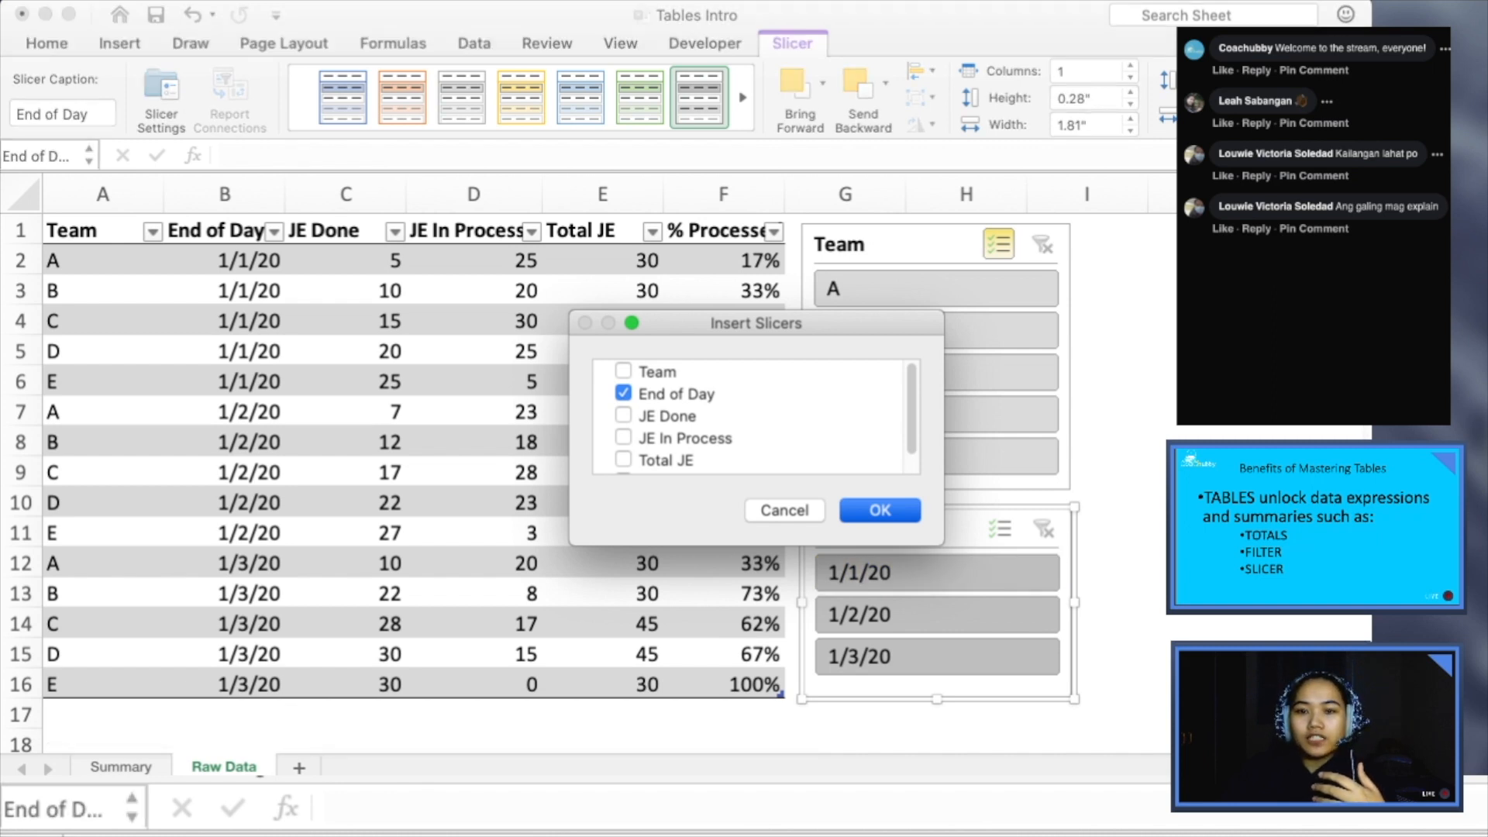
key(Return)
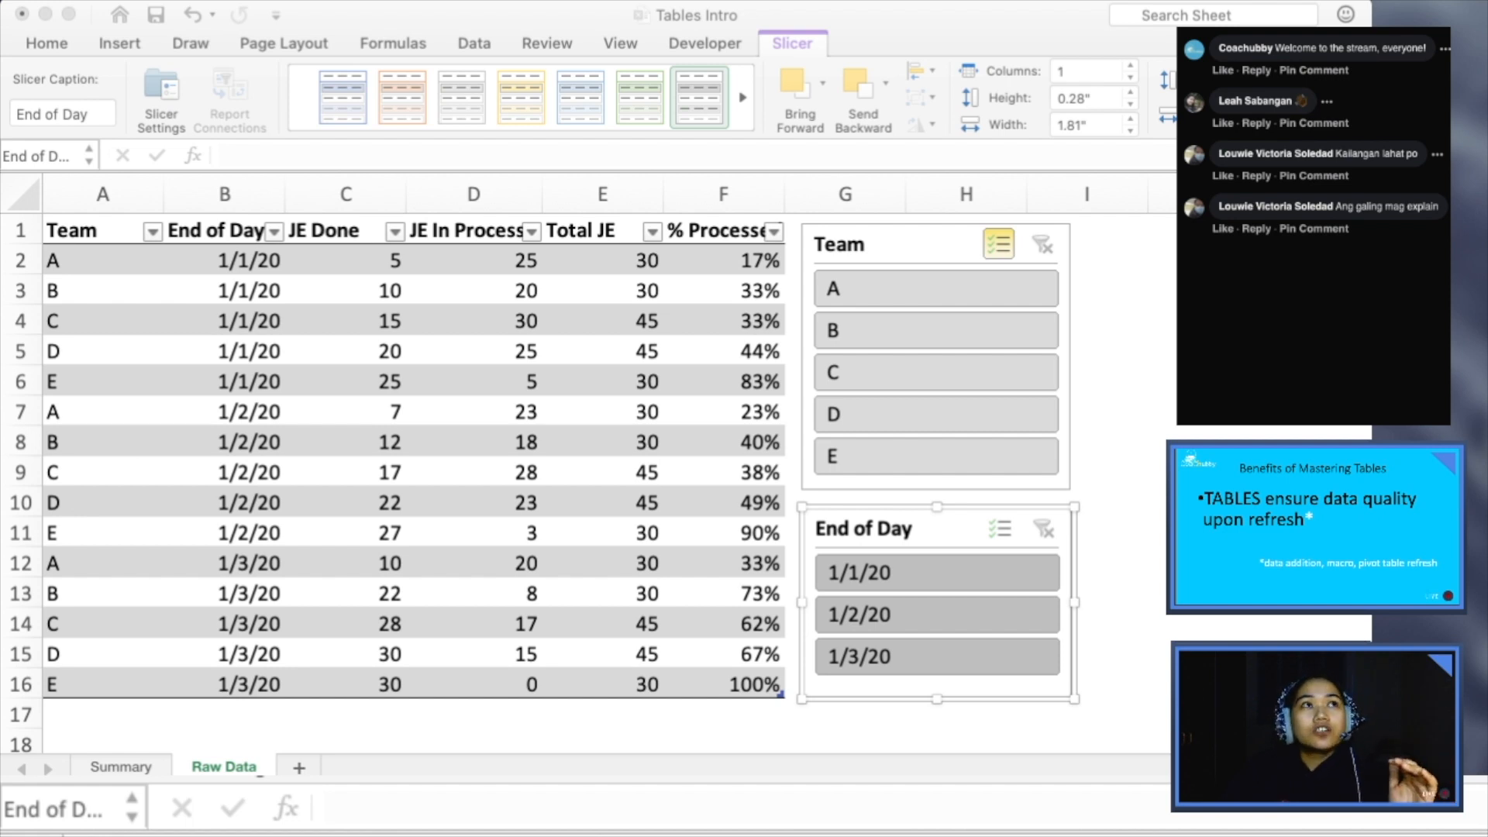
key(super+Tab)
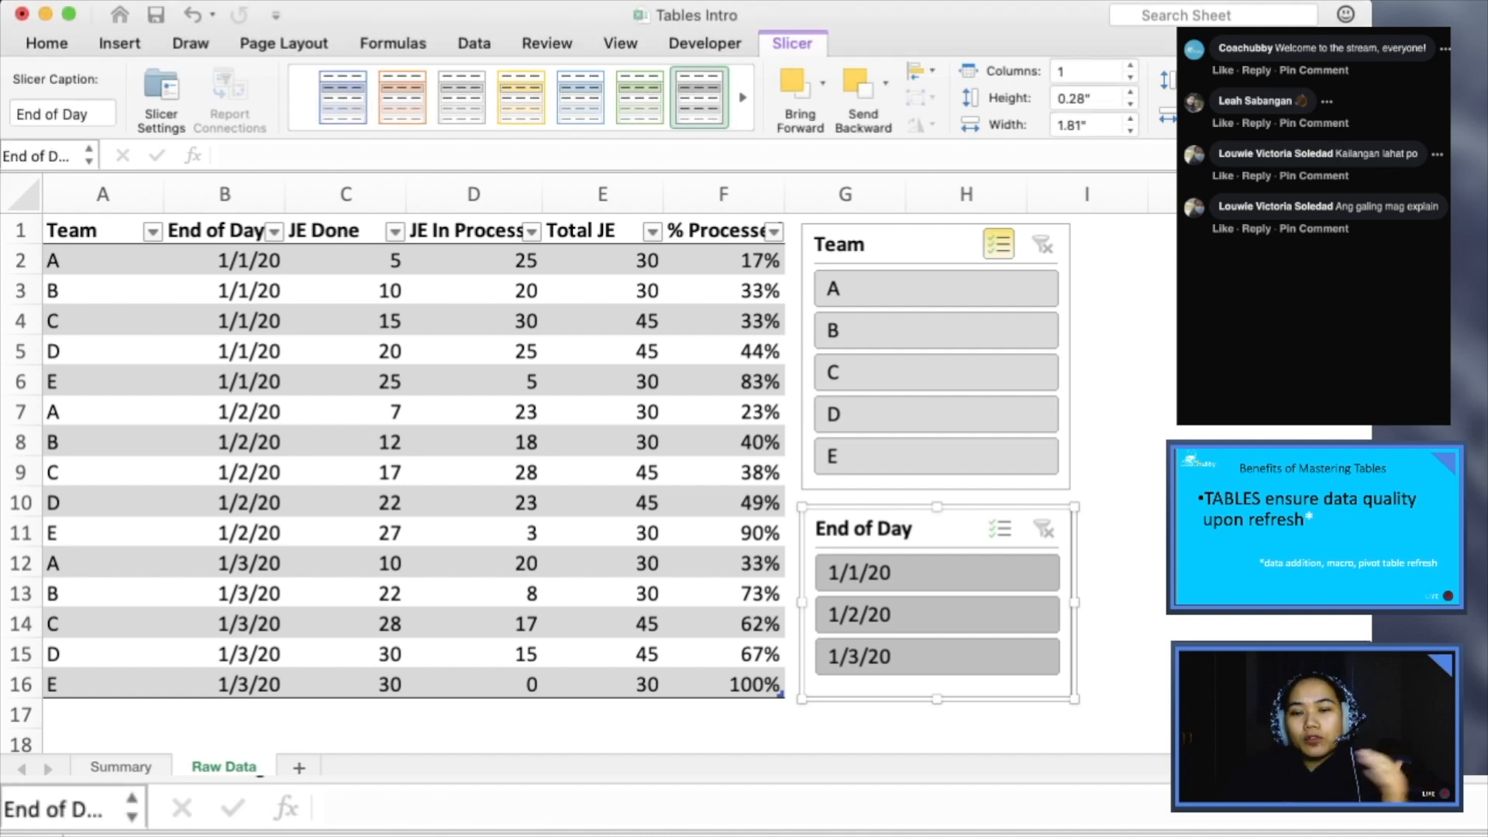
- Add teams A, B, C, D and E in A17:A21, directly below the table's last row
click(346, 593)
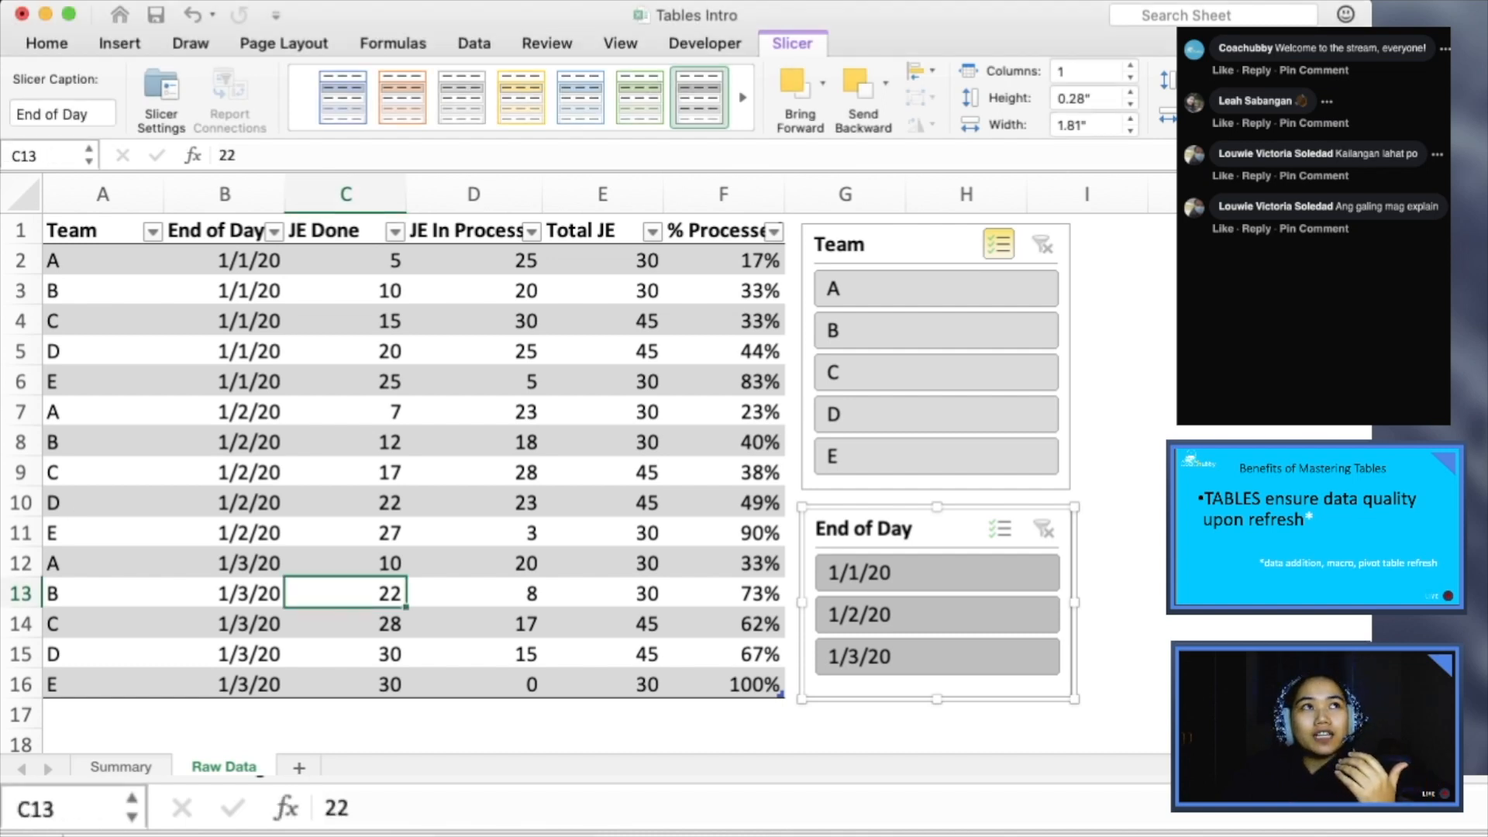
click(102, 714)
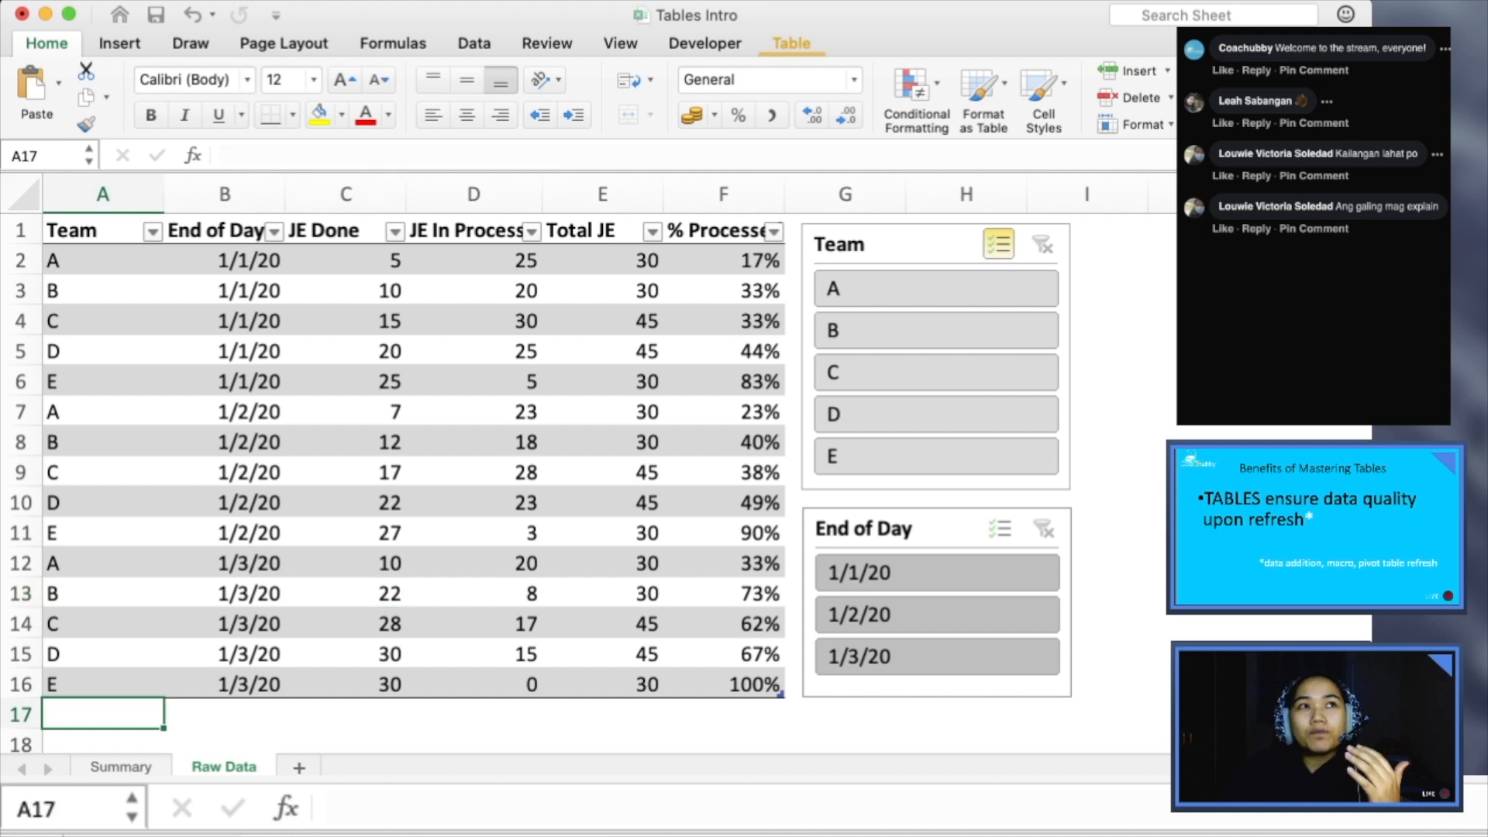
scroll(411, 481, down, 1)
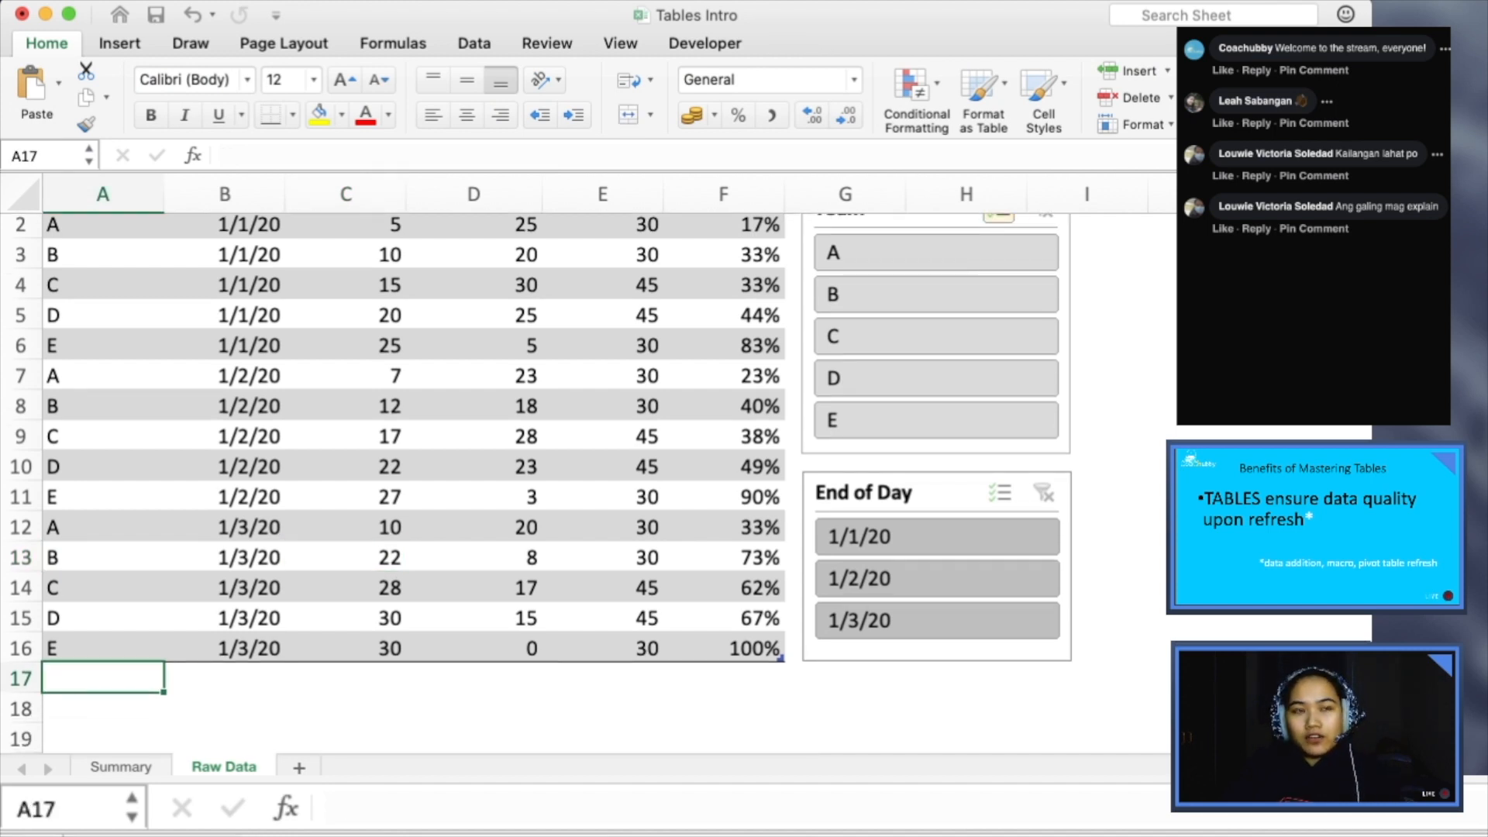
text(A)
key(Return)
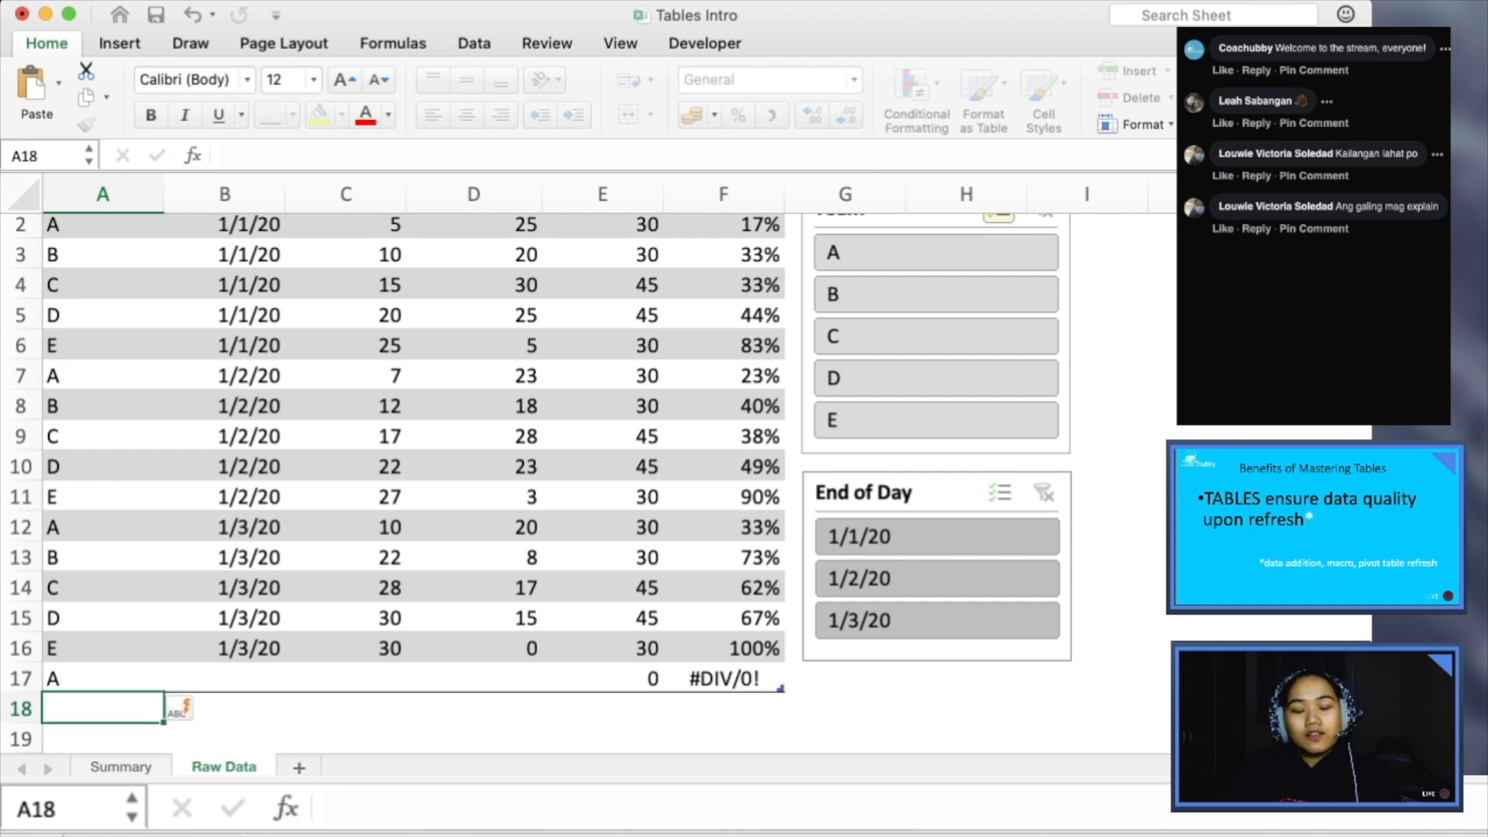
text(B)
key(Return)
text(C)
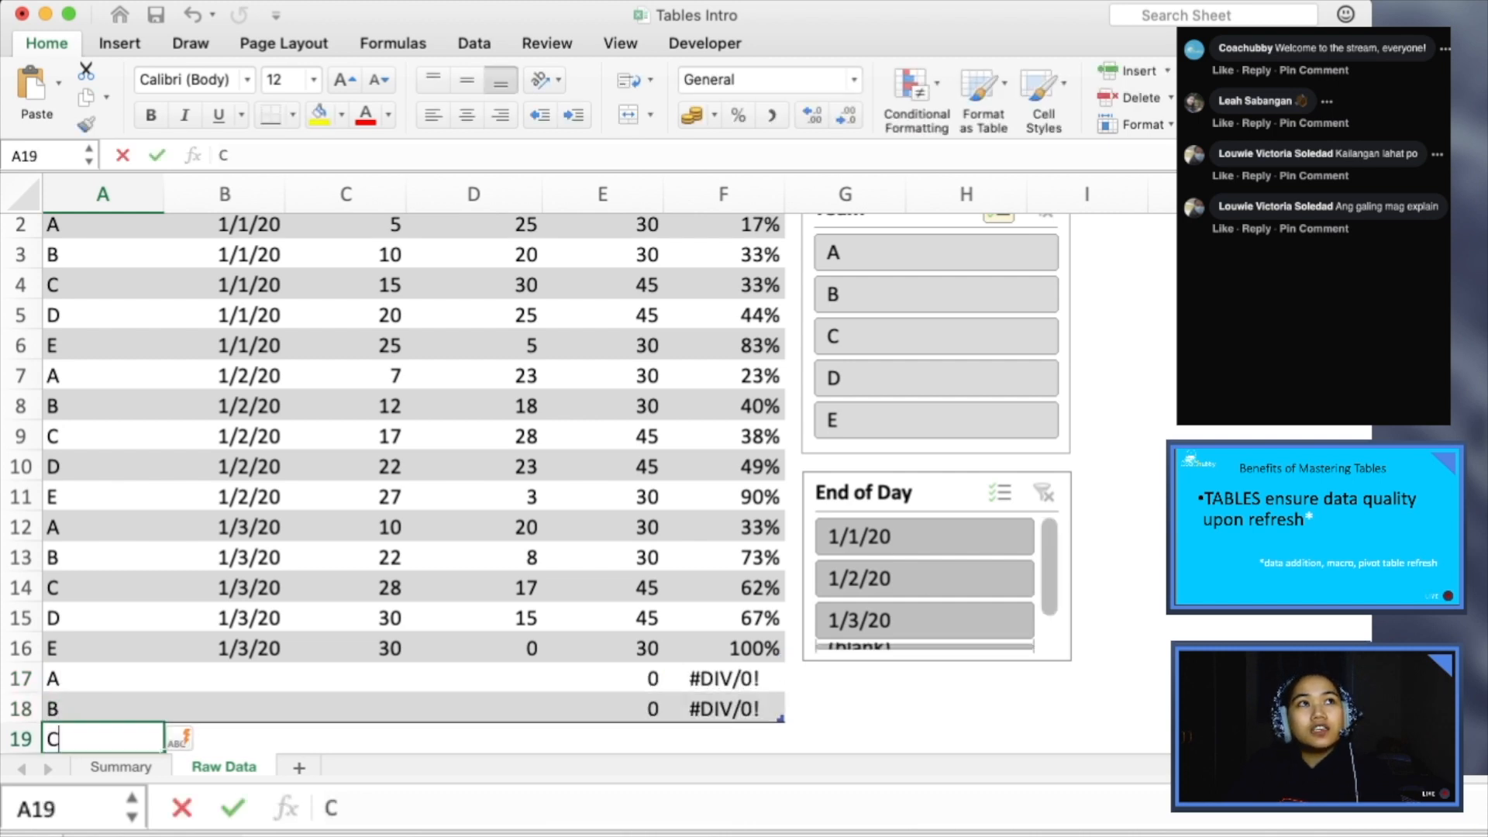
key(Return)
text(D)
key(Return)
text(E)
key(Return)
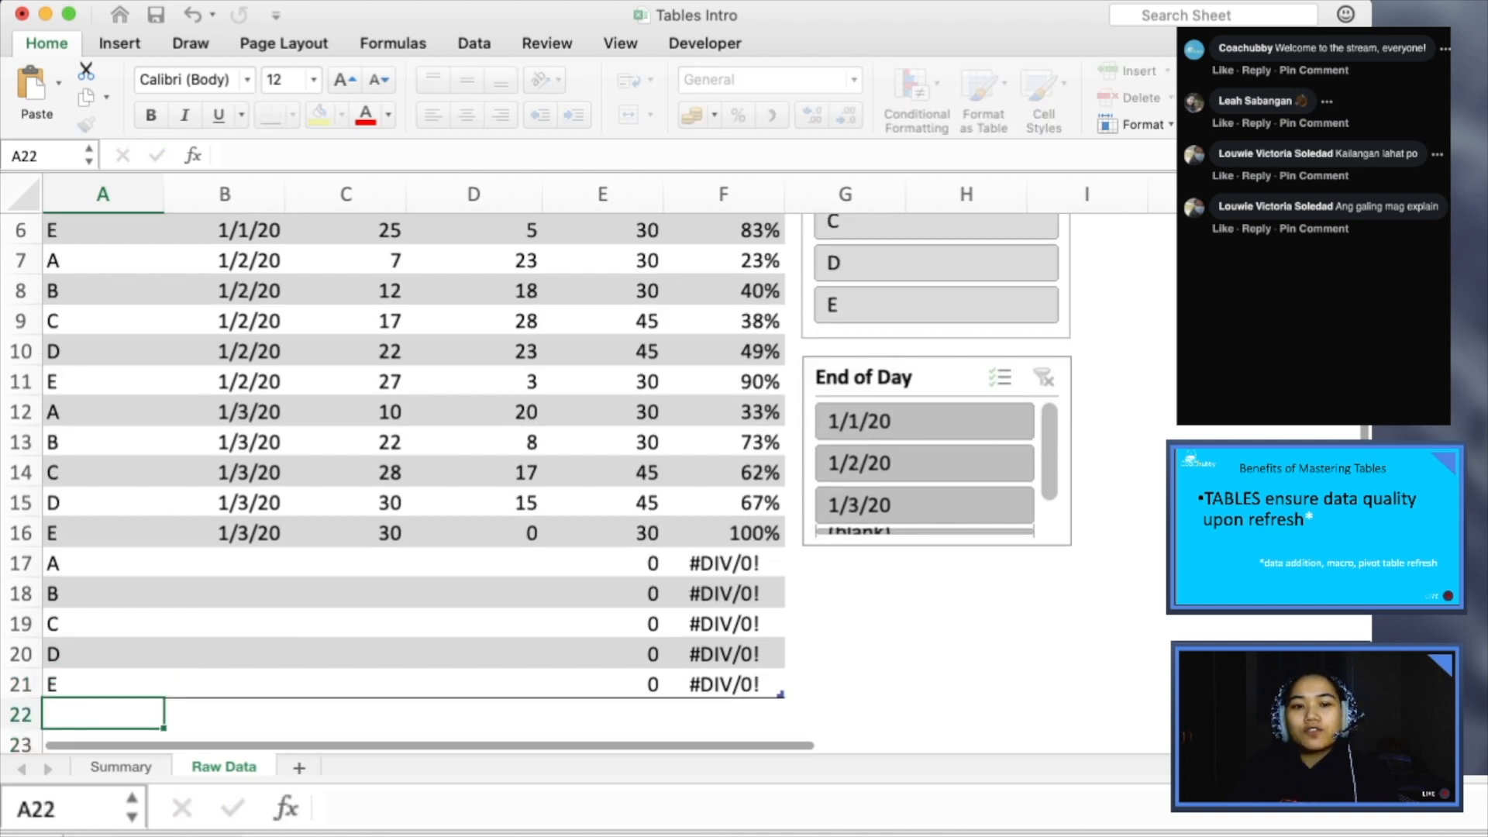
- Enter the date 1/4/20 in the End of Day column for the new team A row, cell B17
key(Right)
key(Up)
key(Up)
key(Up)
key(Up)
key(Up)
text(1/4/20)
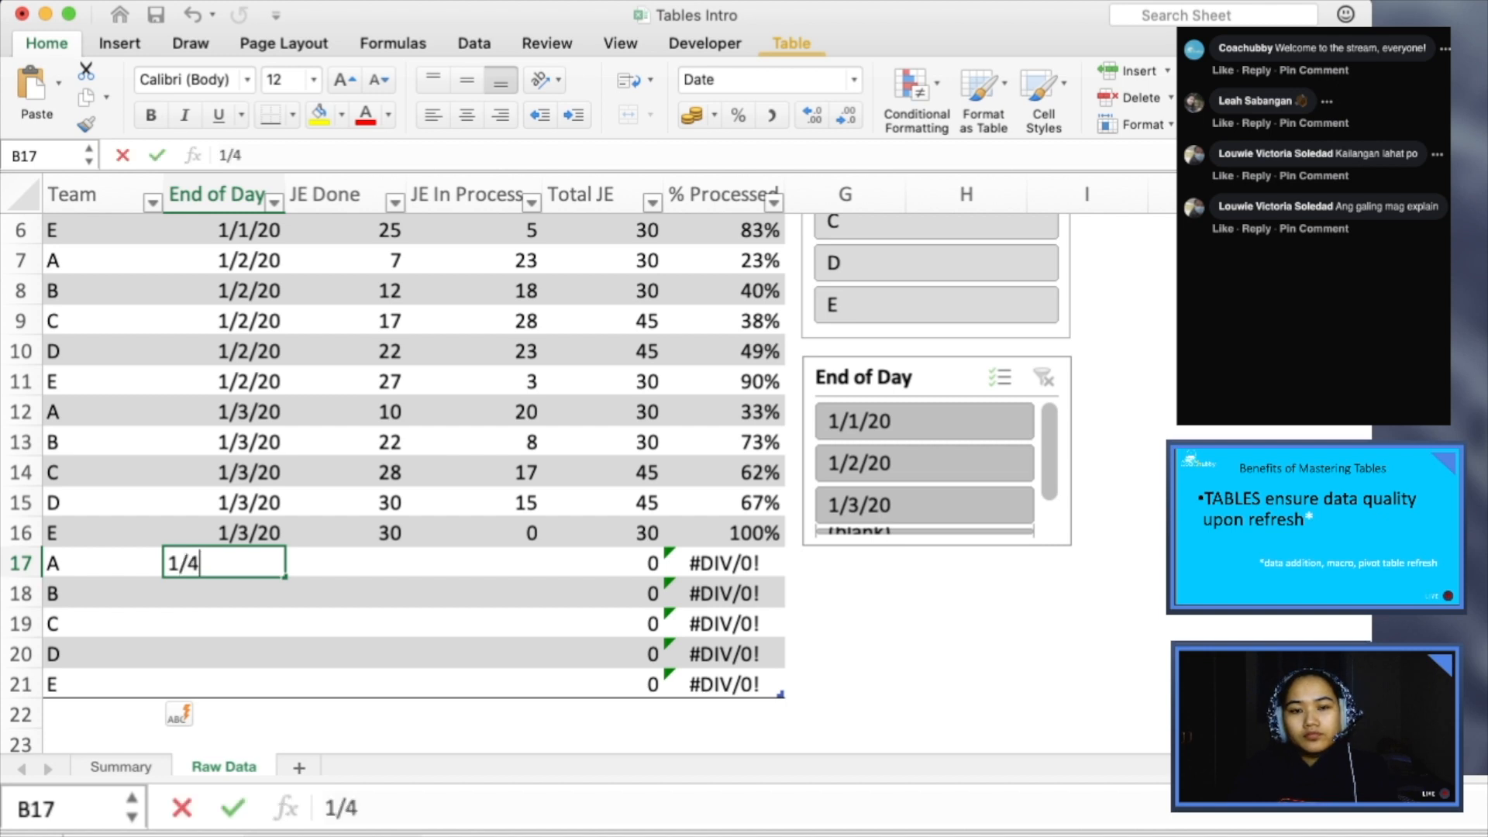
key(Return)
- Copy the date in B17 and paste it down the End of Day column through B22
key(Up)
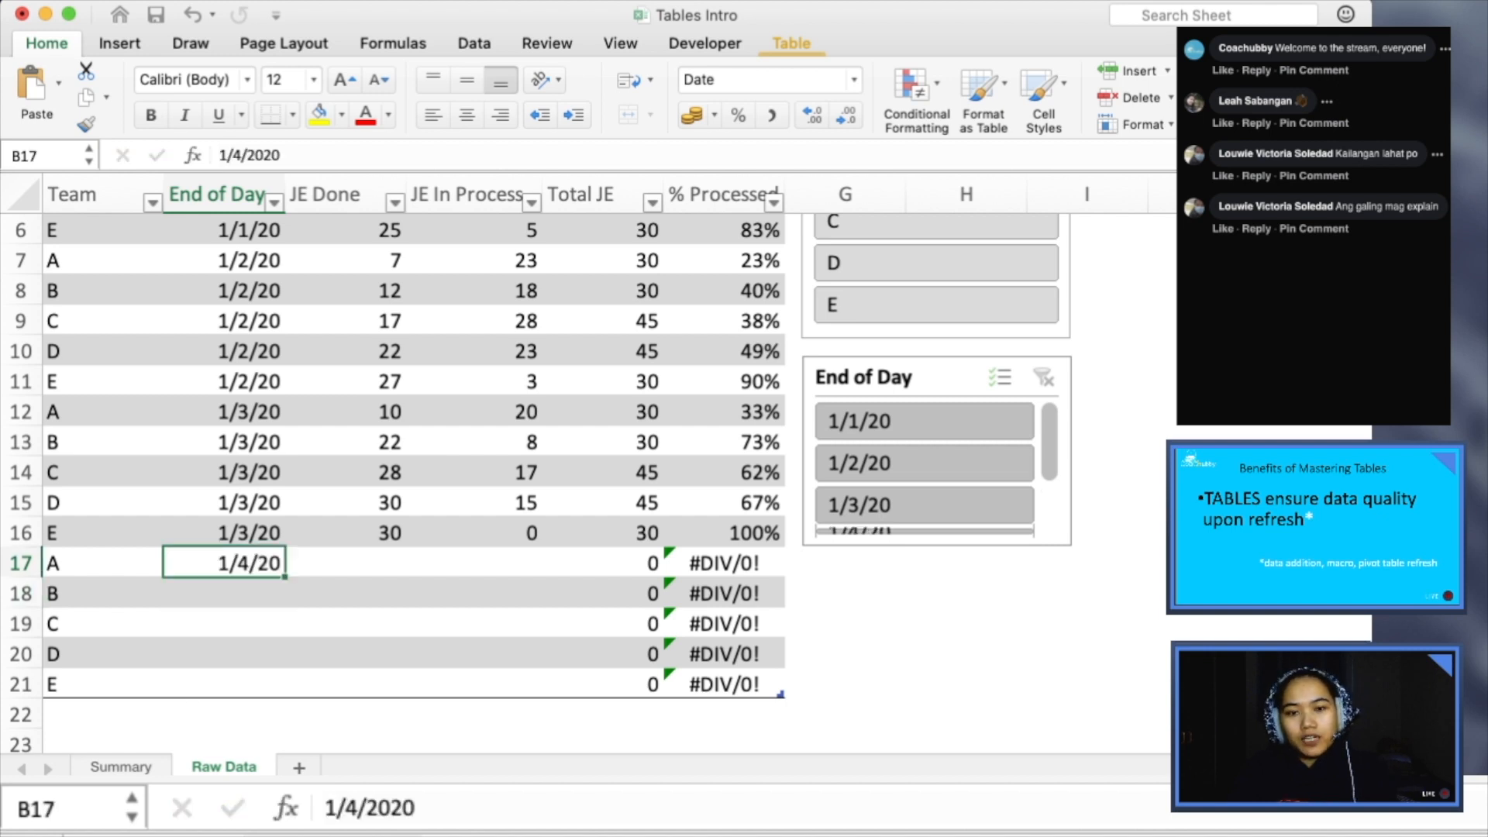
key(super+c)
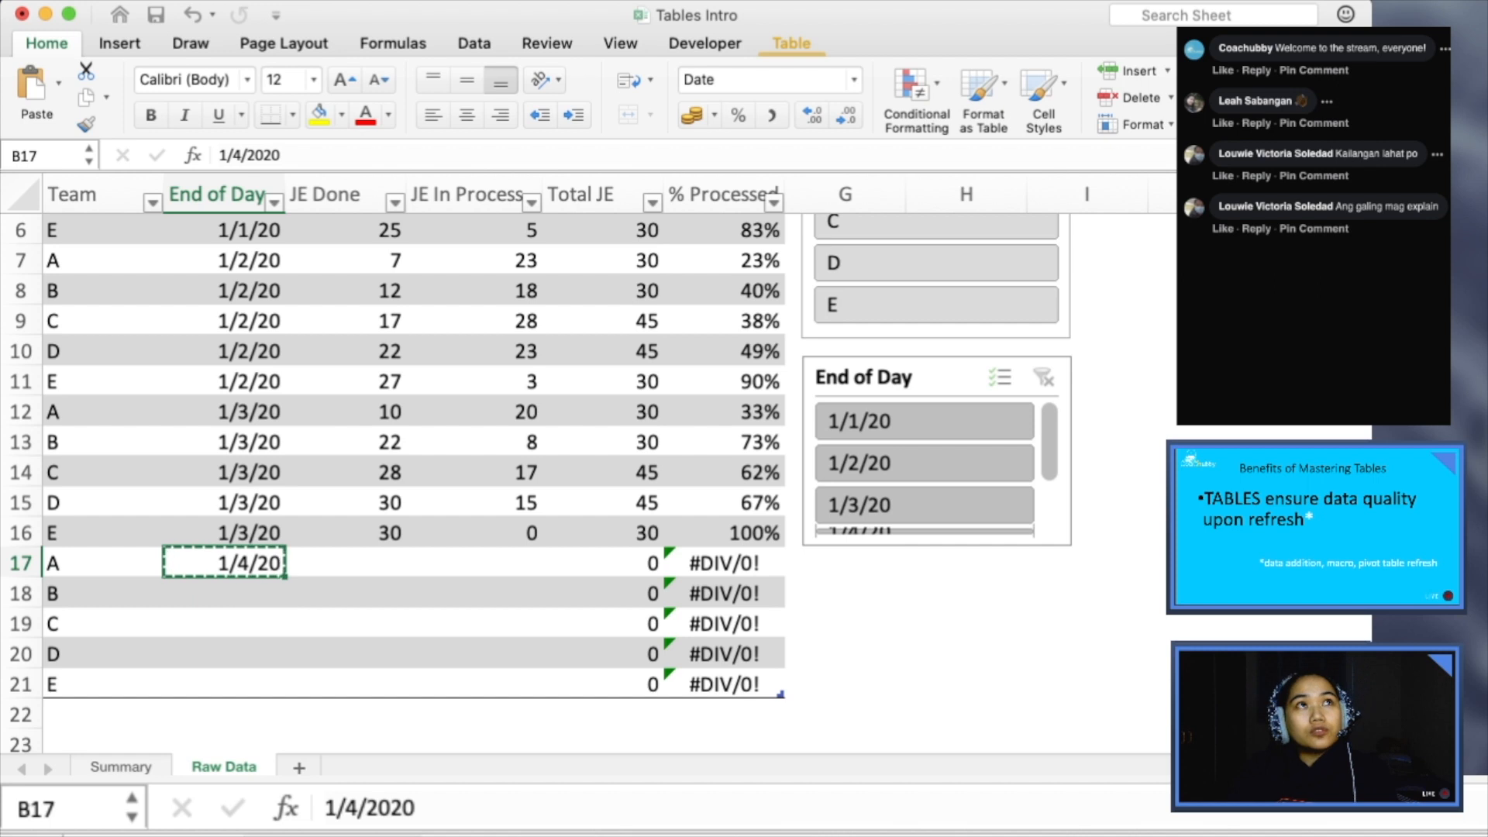
key(shift+Down)
key(shift+Down)
key(shift+Down)
key(shift+Down)
key(shift+Down)
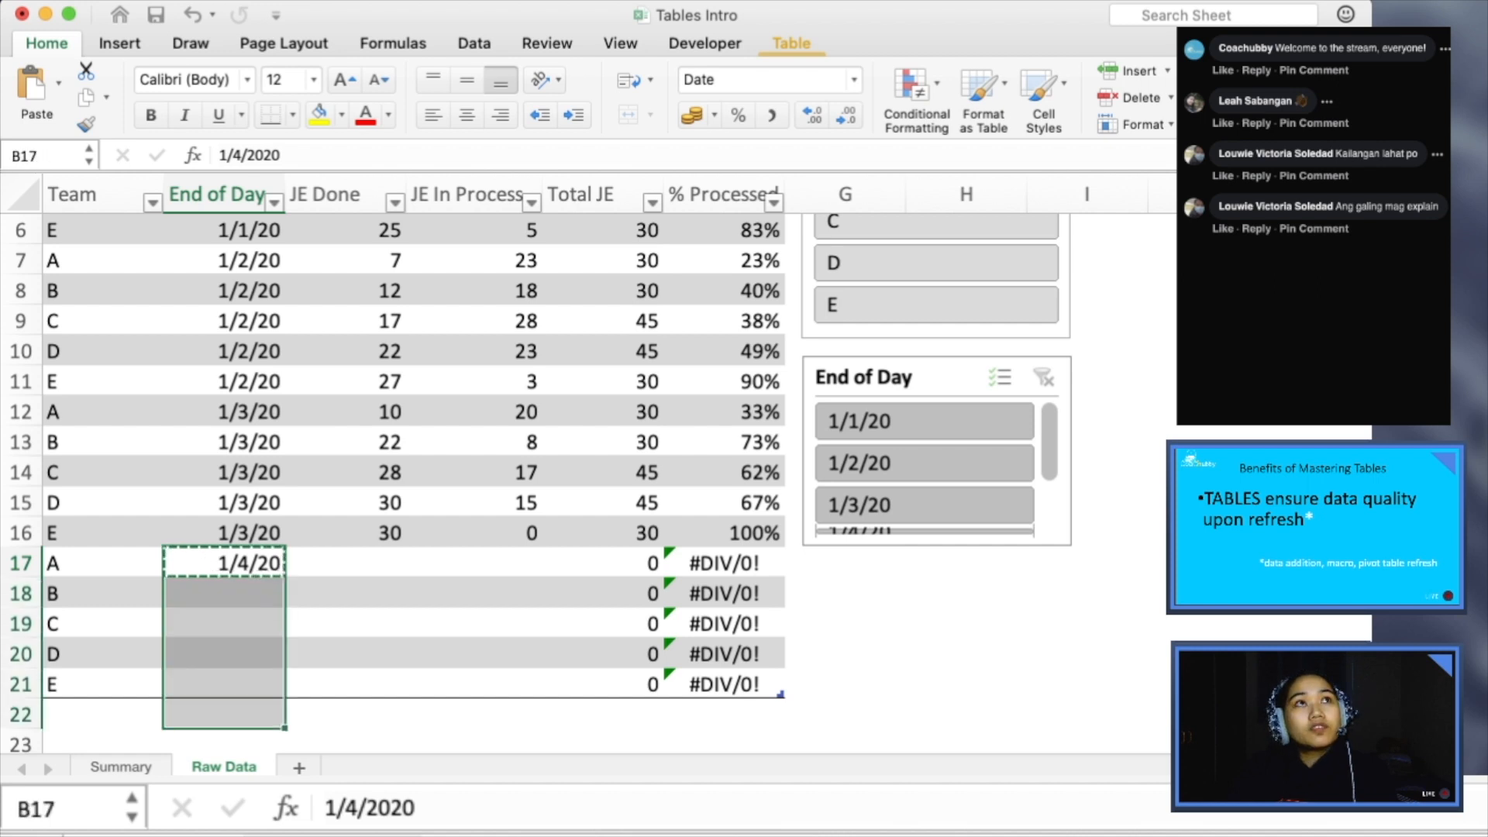
key(super+v)
key(Down)
key(Down)
key(Down)
key(Down)
key(Down)
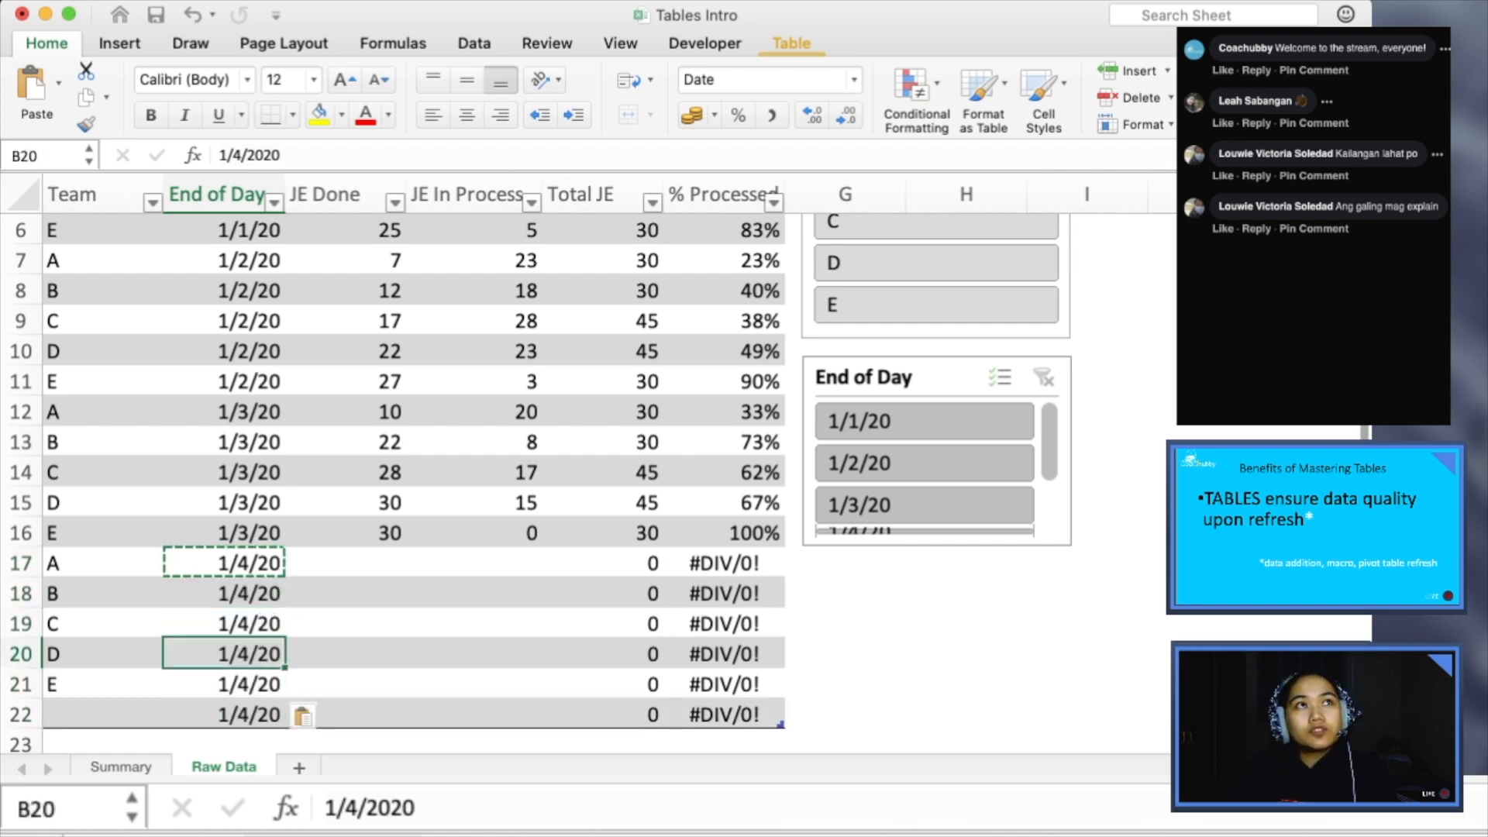
- Clear the surplus date in B22 and the calculated Total JE and % Processed cells in E22:F22
scroll(299, 713, down, 1)
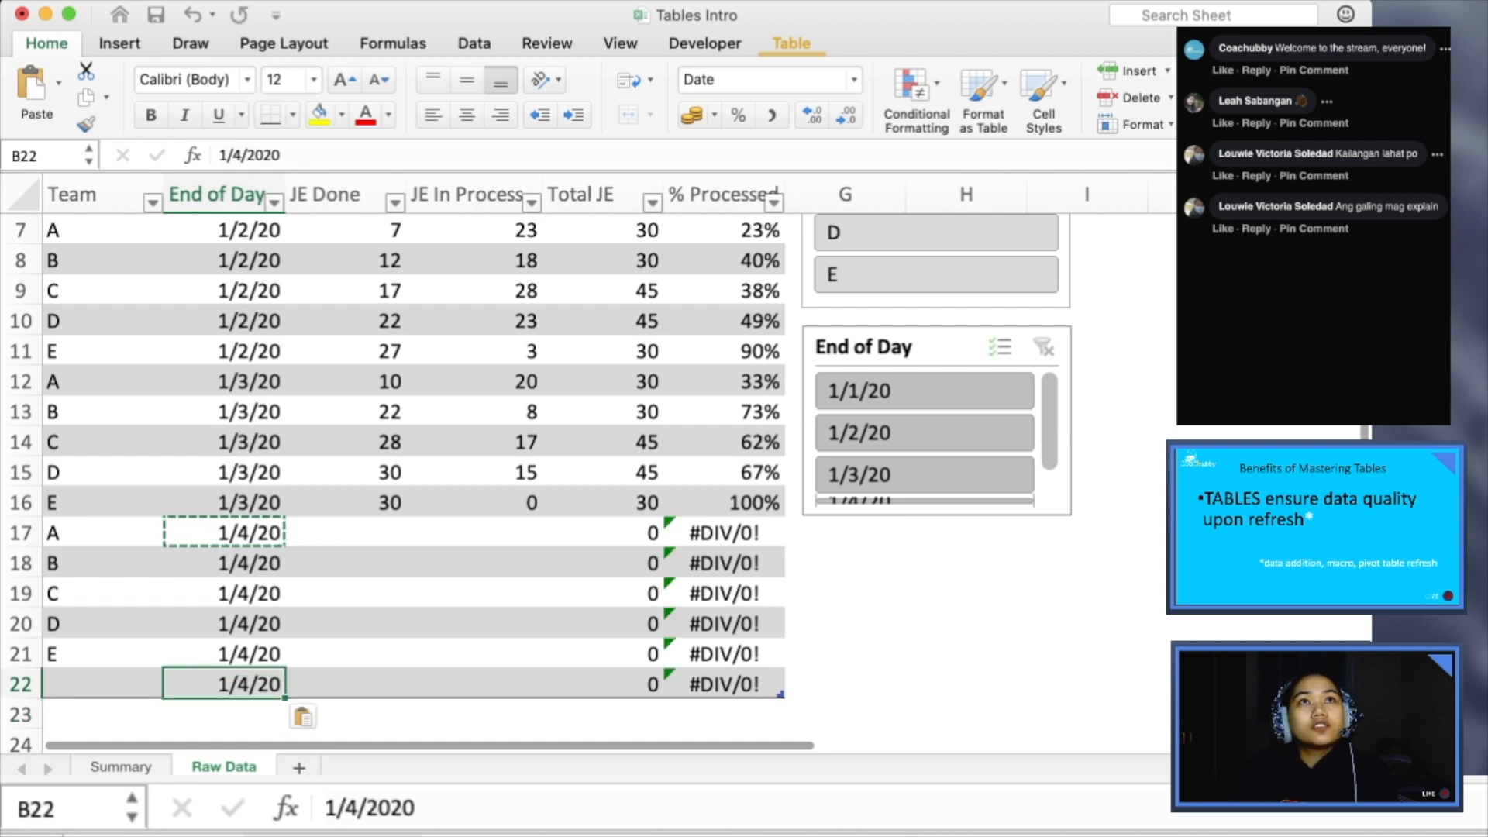
key(Delete)
key(Up)
key(Right)
key(Right)
key(Down)
key(Right)
key(Right)
key(shift+Right)
key(shift+Left)
key(shift+Left)
key(Delete)
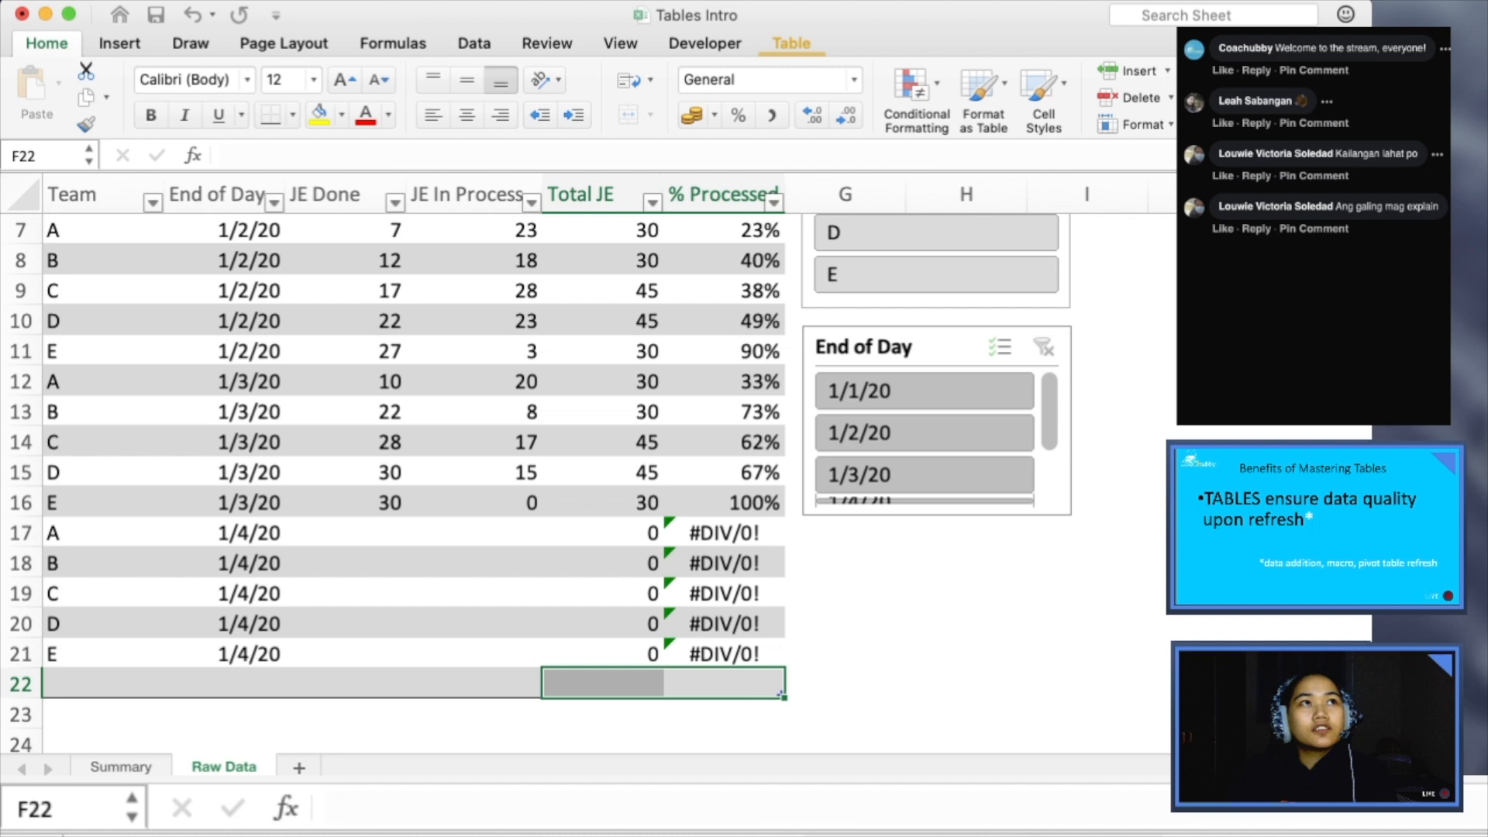
- Resize the table so that it ends at row 21, leaving out the empty row 22
key(Up)
click(345, 683)
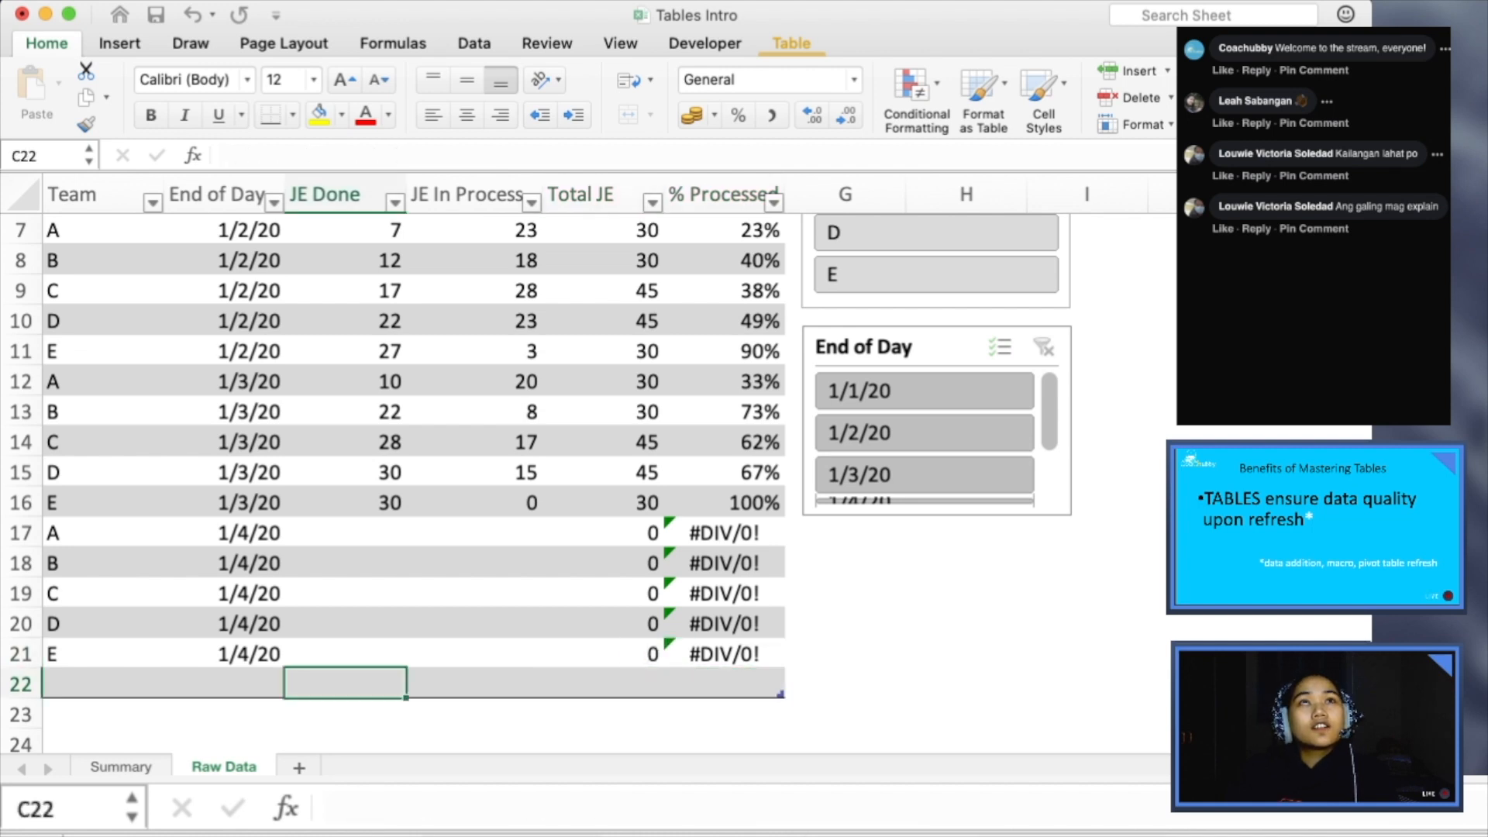
drag(780, 694, 780, 664)
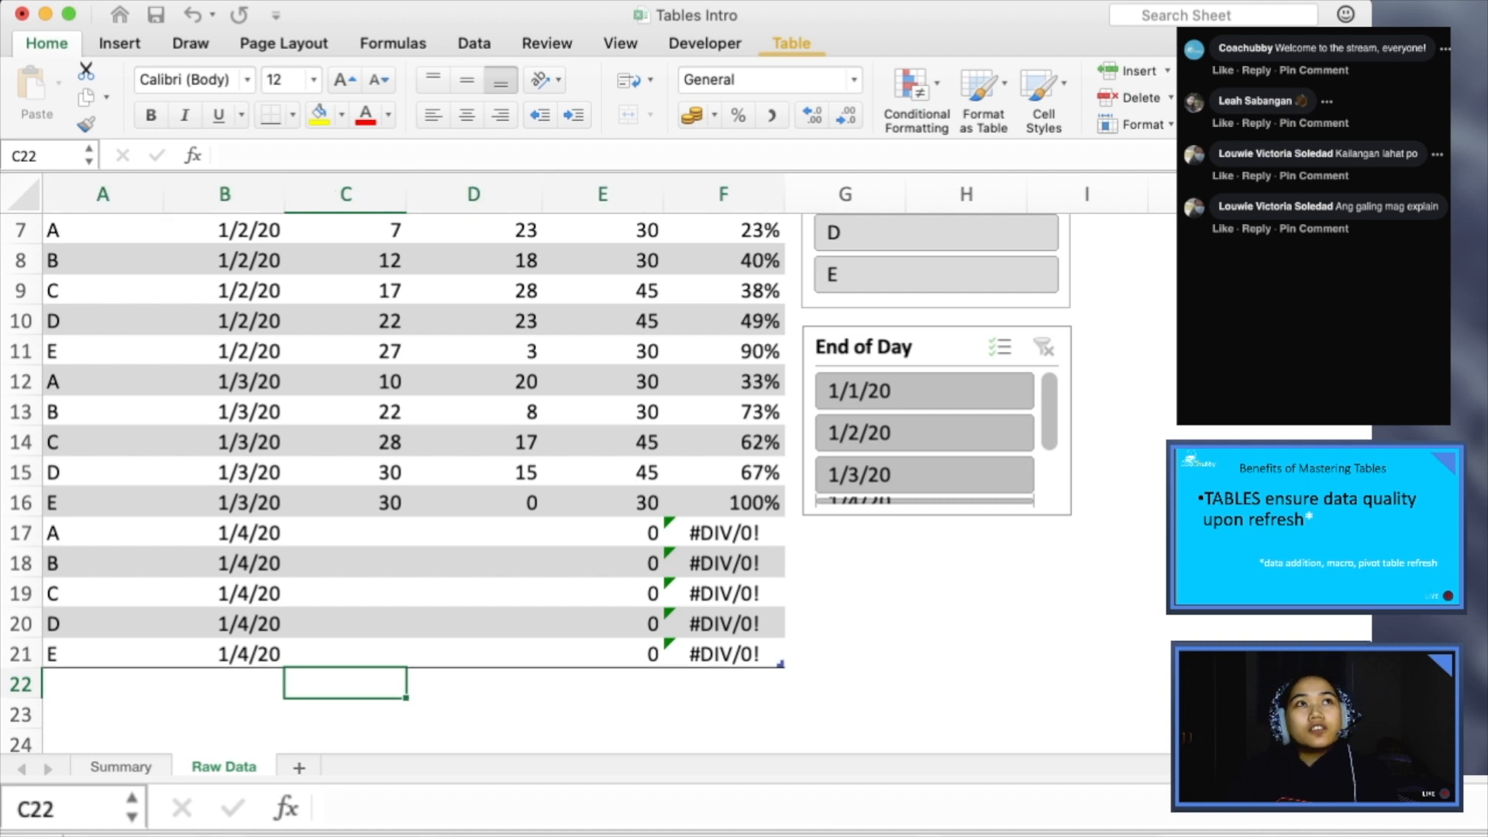
click(473, 624)
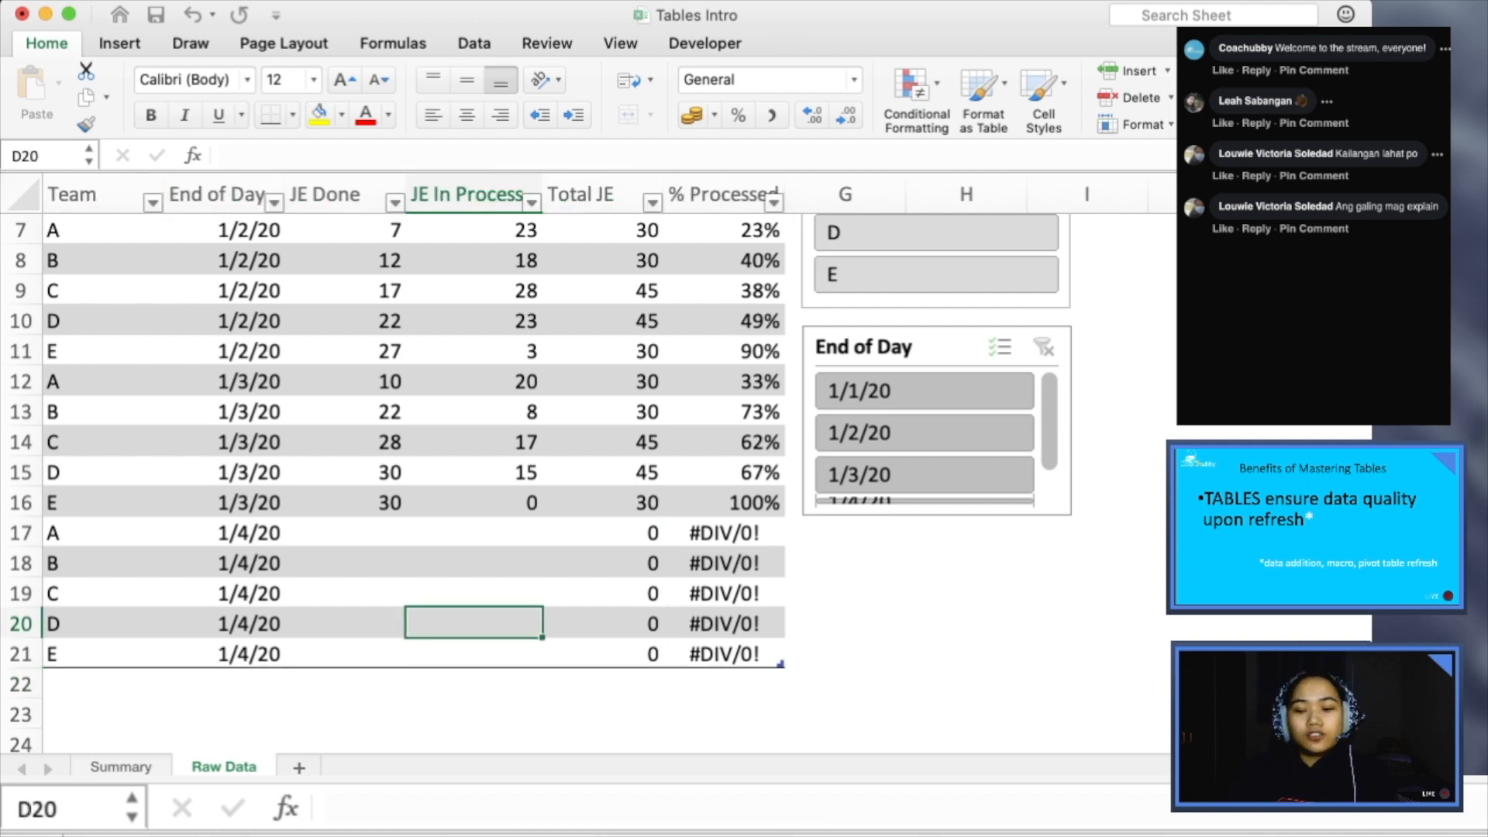
- Enter the formula =1+C12 in the JE Done column for the 1/4/20 team A row, cell C17
click(346, 533)
text(=)
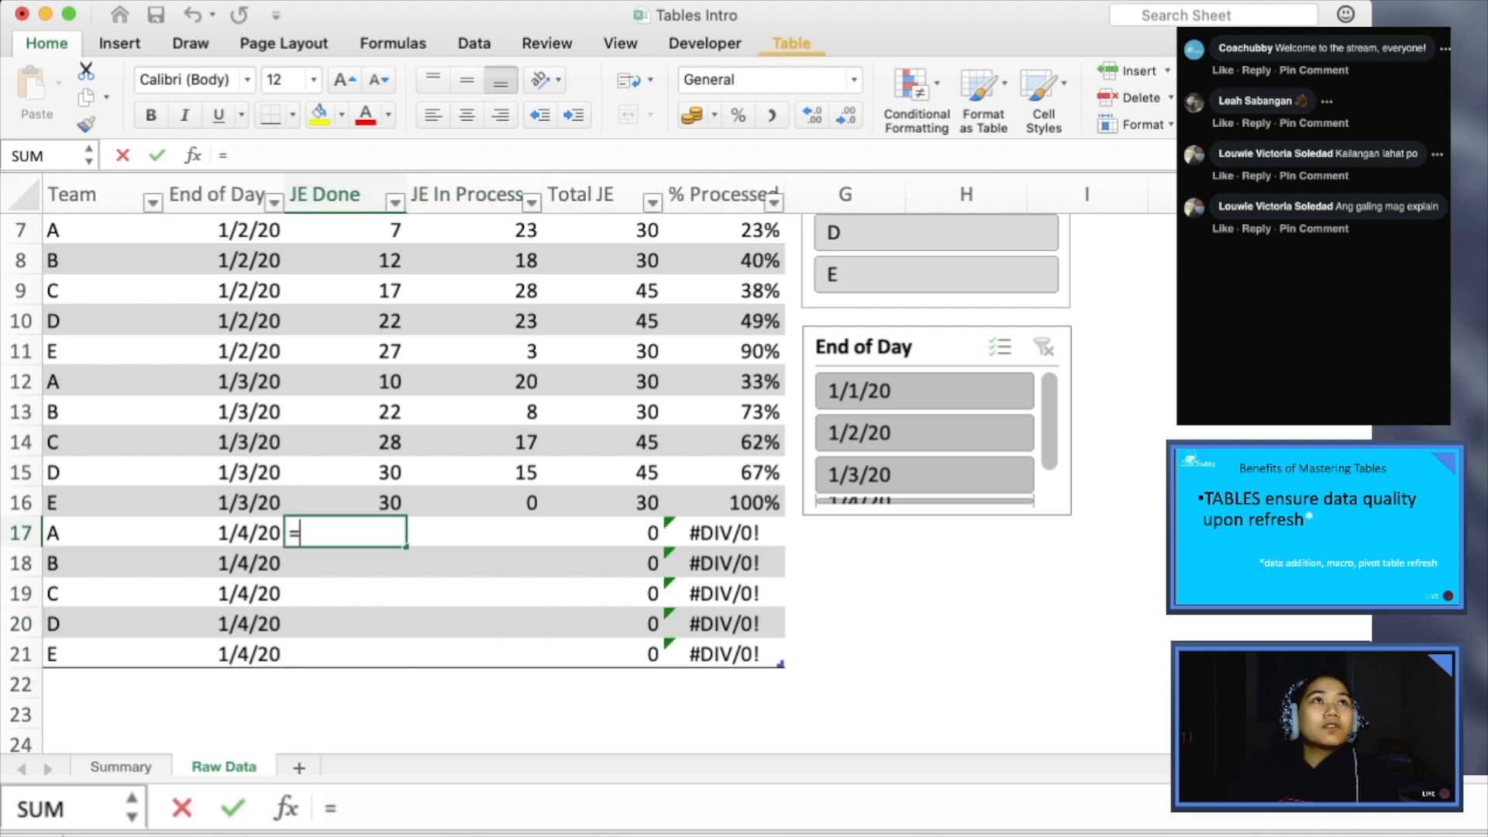
click(346, 381)
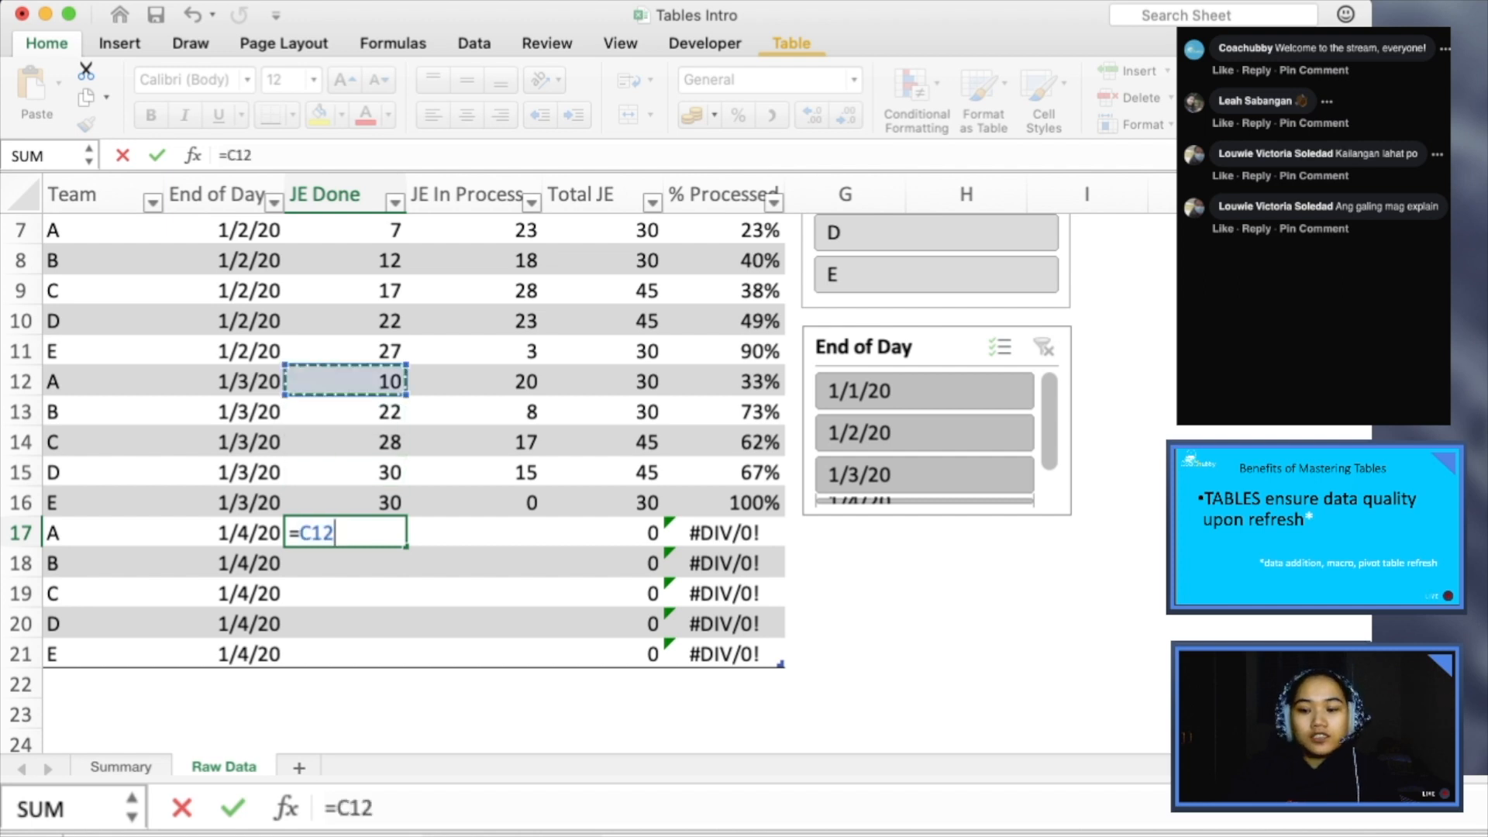
text(+)
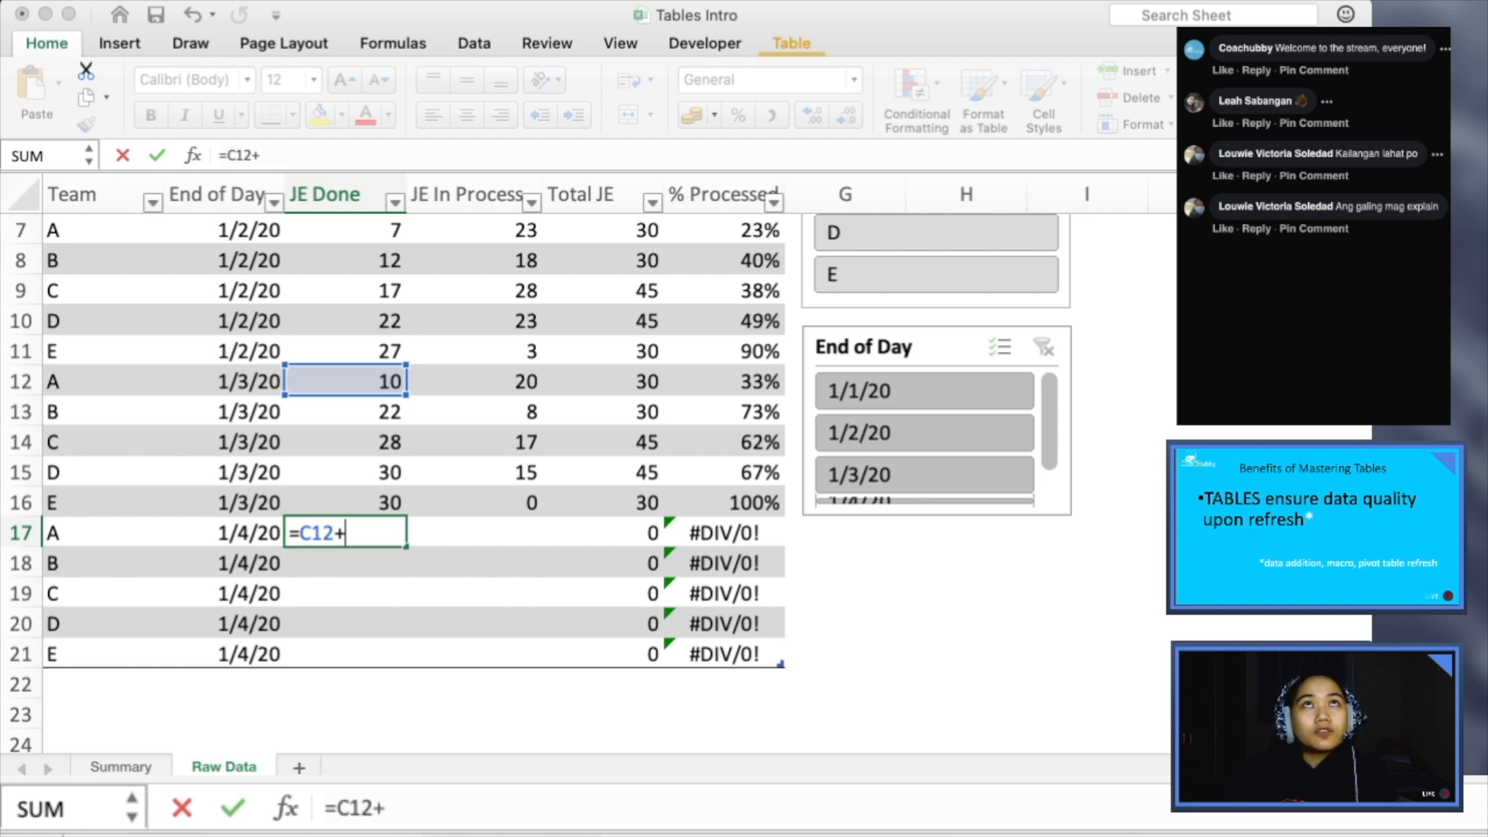
double_click(316, 533)
text(1)
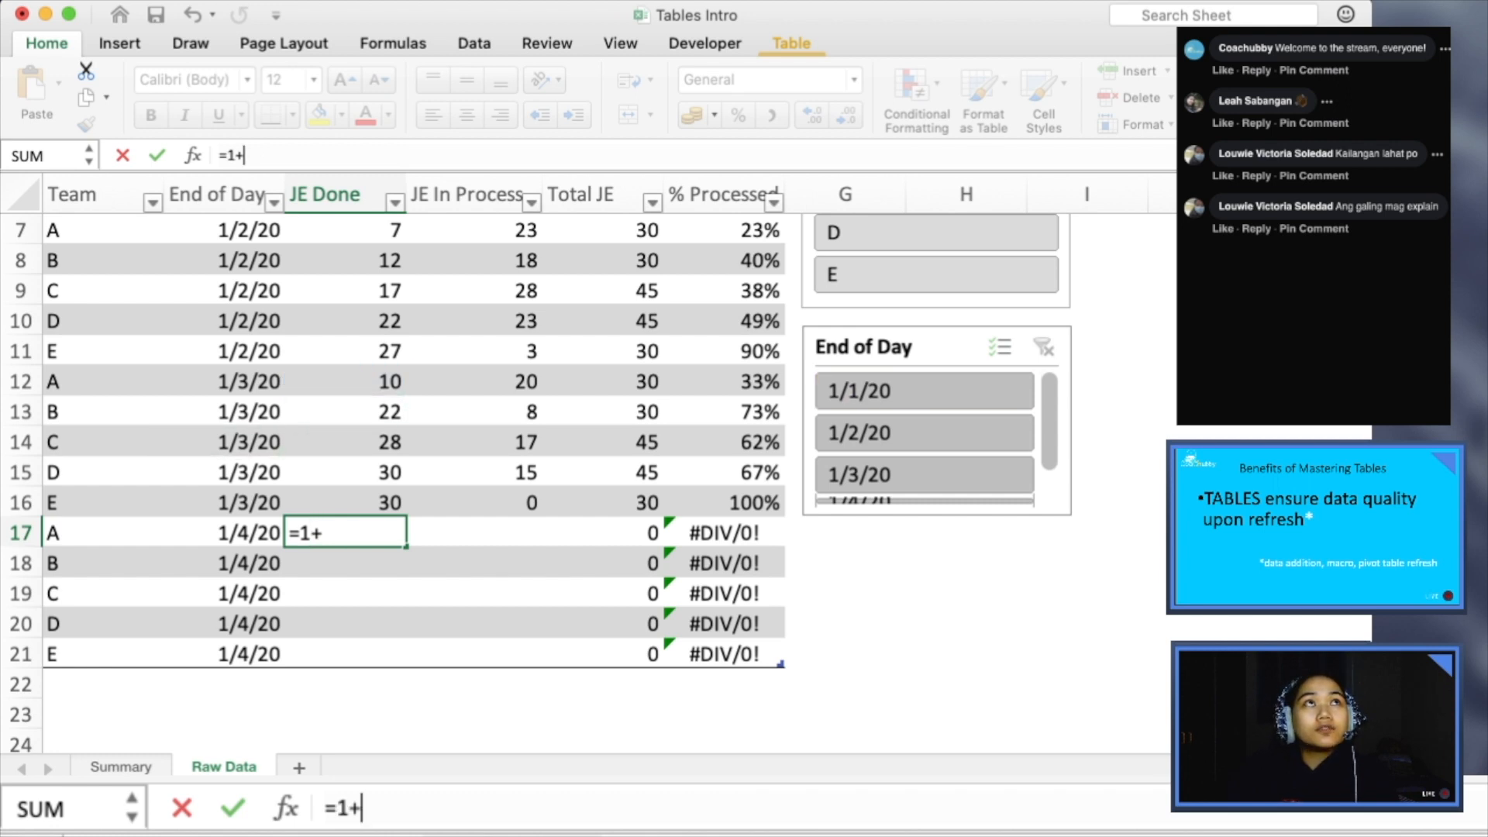
click(345, 382)
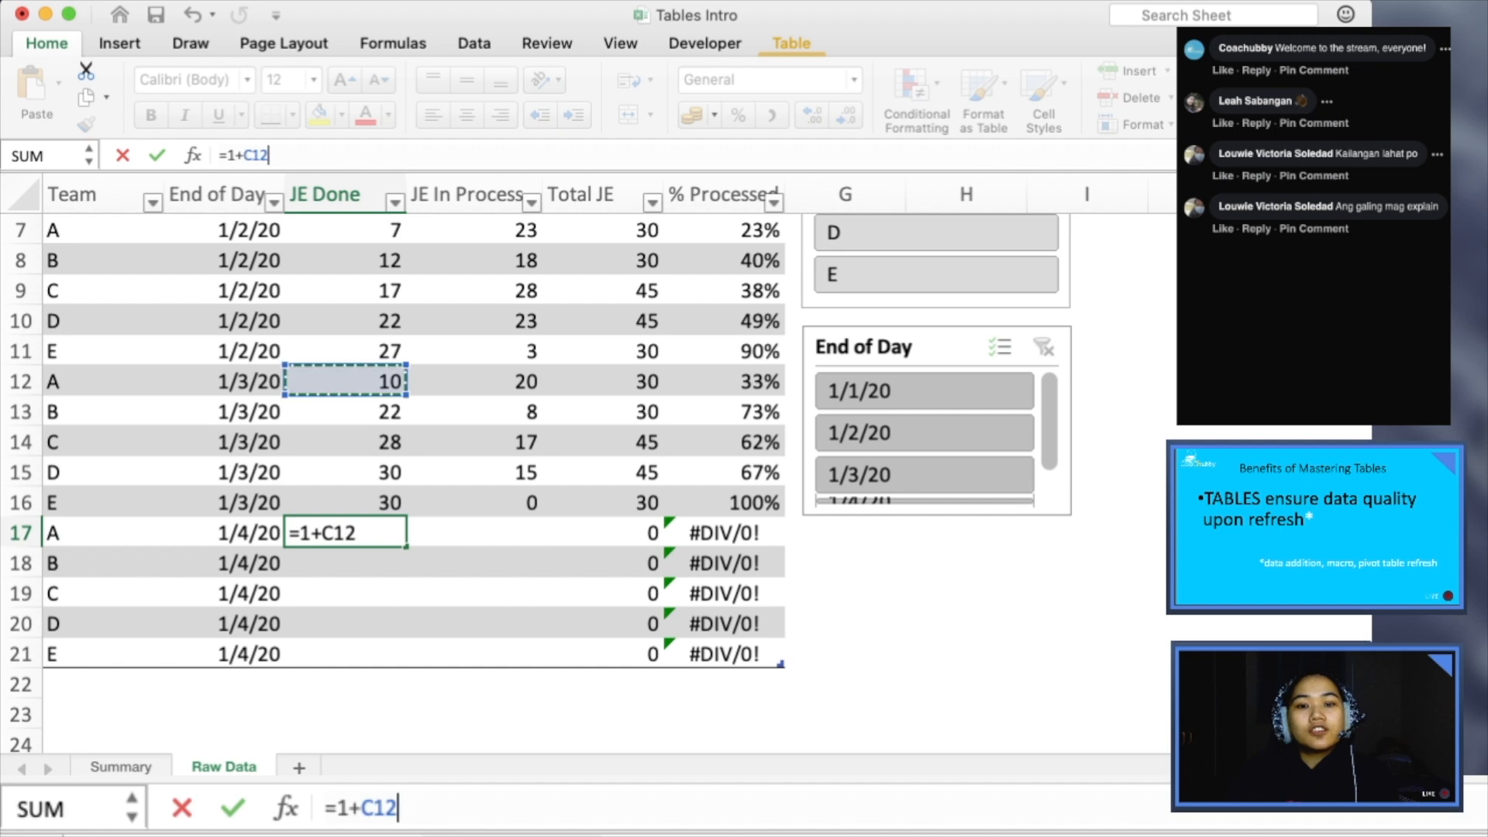
key(Return)
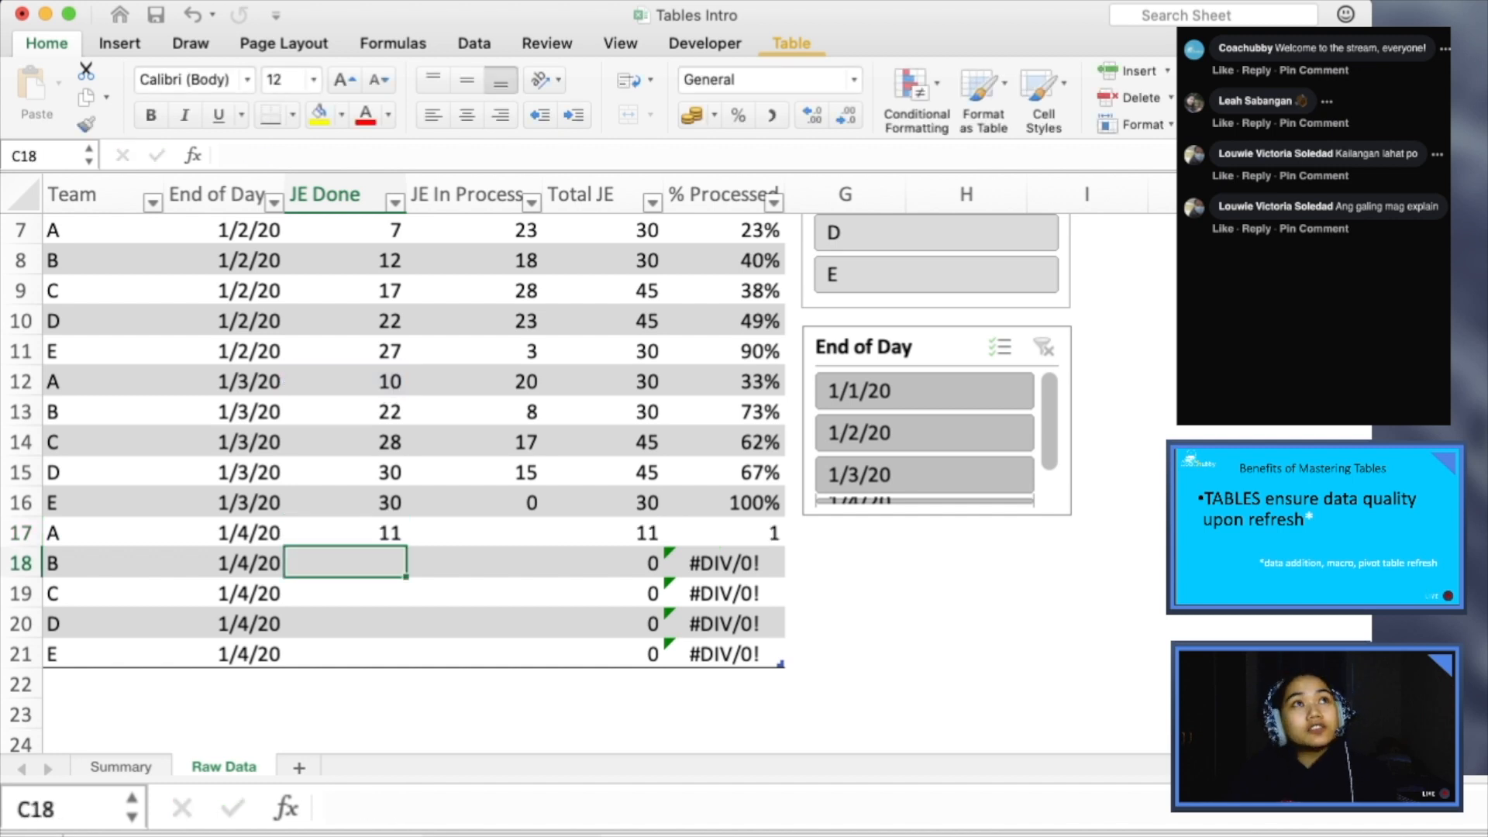
- Copy the JE Done formula in C17 and paste it down the column through C21
key(Up)
key(super+c)
key(shift+Down)
key(shift+Down)
key(shift+Down)
key(shift+Down)
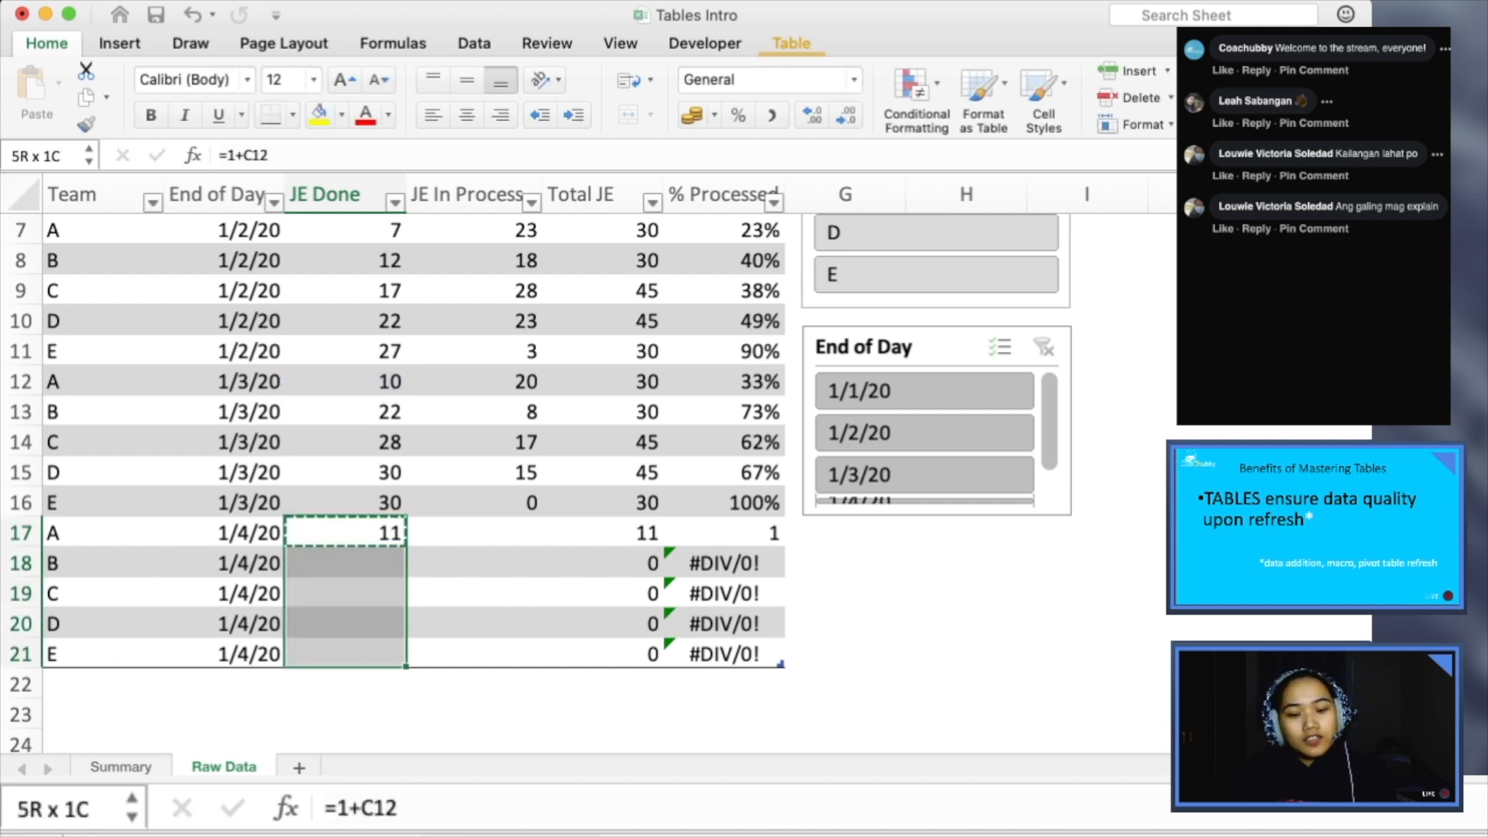
key(super+v)
key(Right)
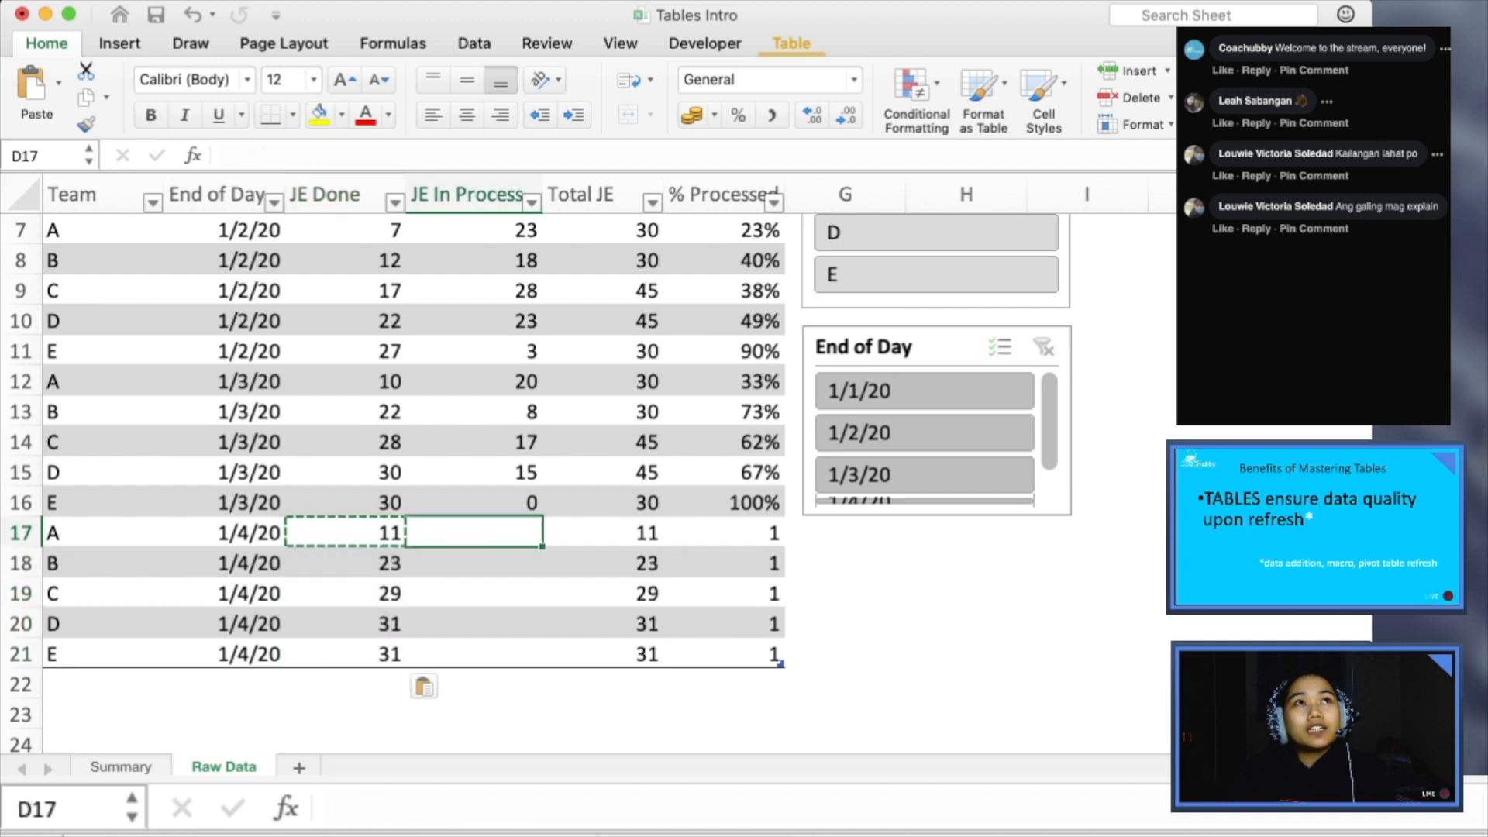
- Enter a JE In Process formula in D17 that subtracts the row's JE Done from E12: =E12-[@[JE Done]]
key(Up)
key(Up)
key(Up)
key(Down)
key(Down)
key(Down)
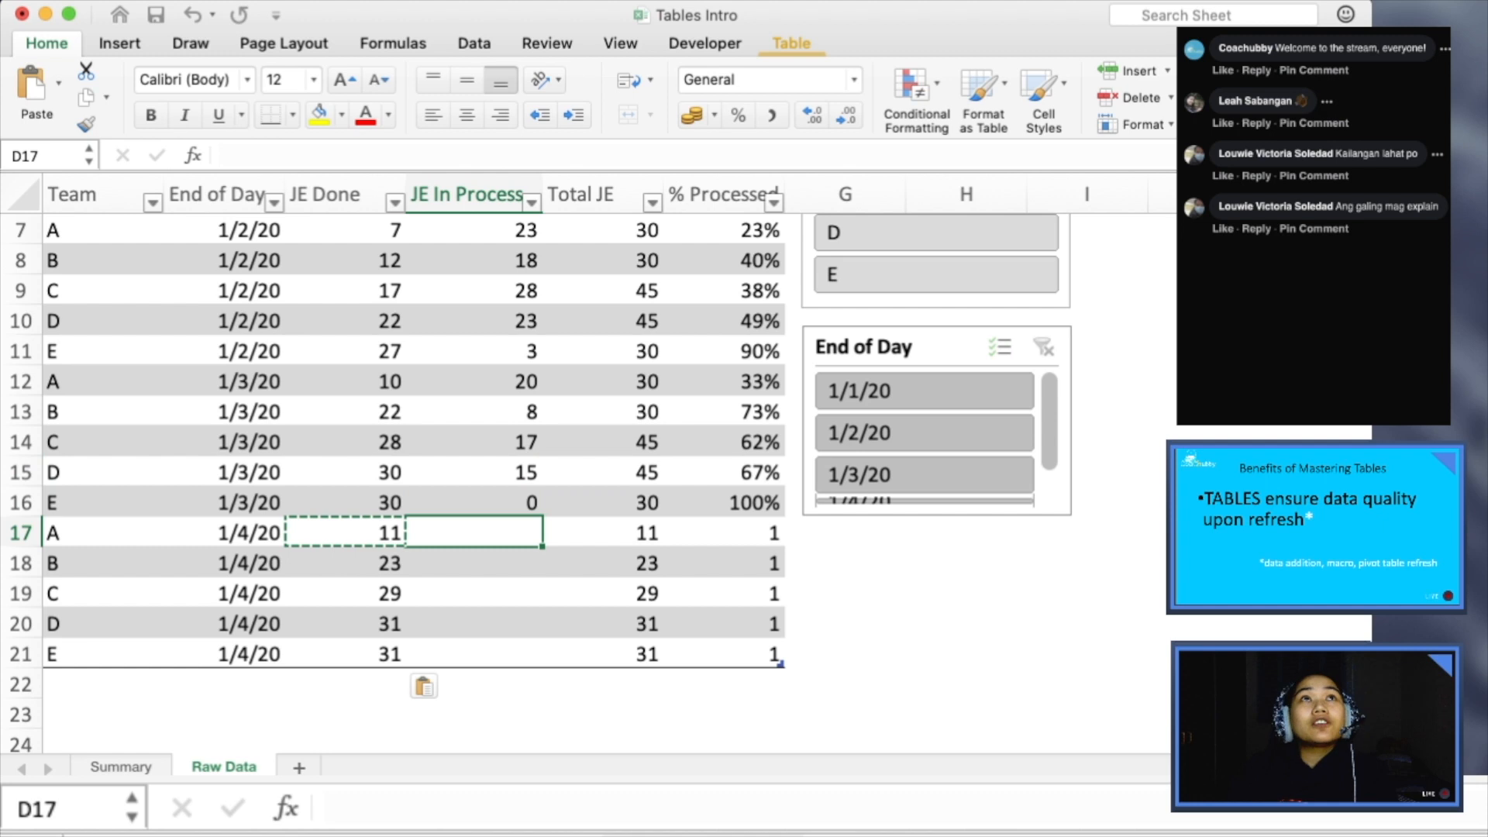
text(=)
key(Up)
key(Up)
key(Up)
key(Up)
key(Up)
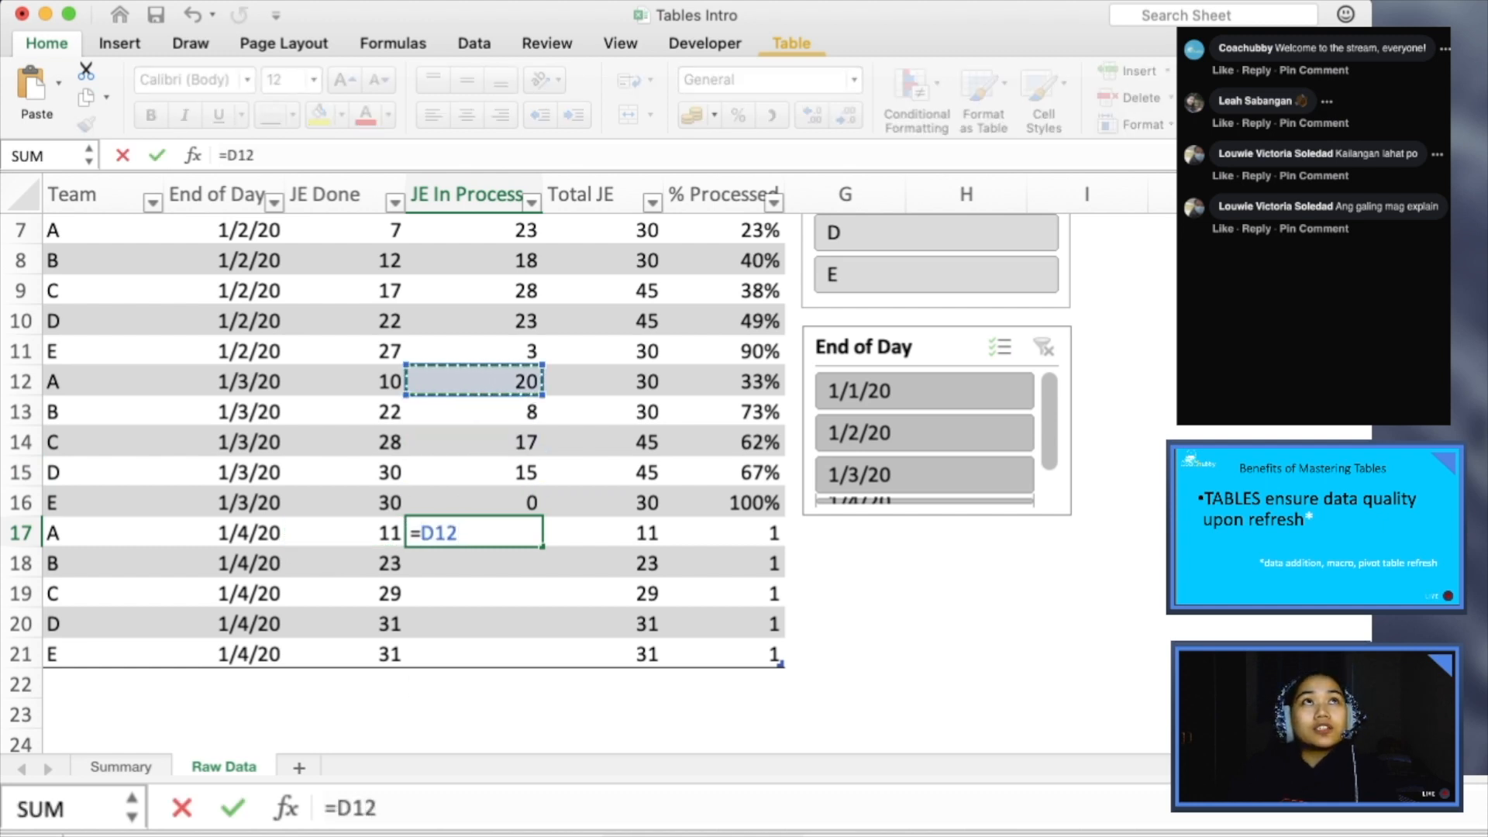
key(Right)
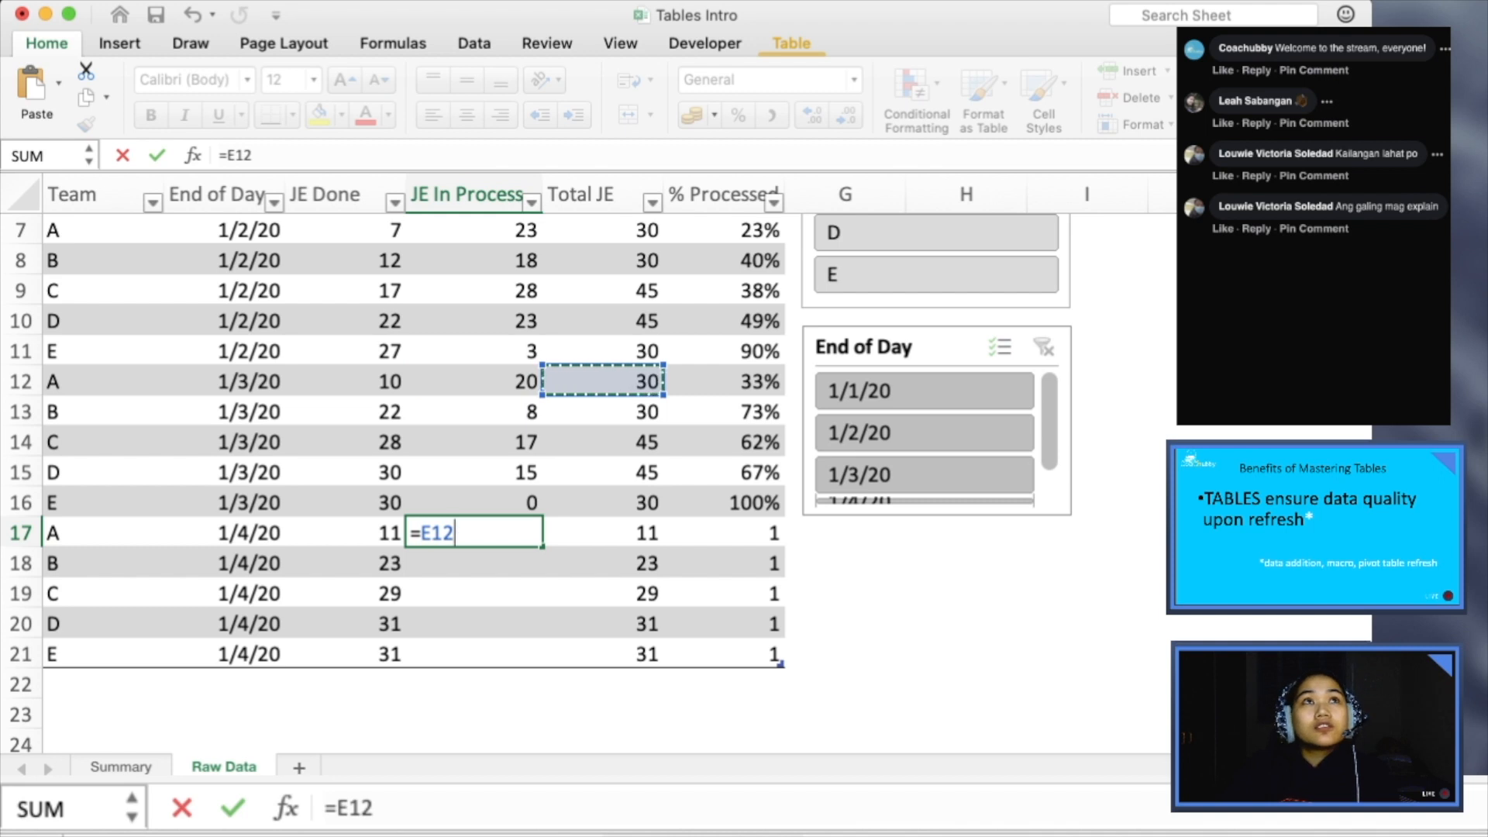
text(-)
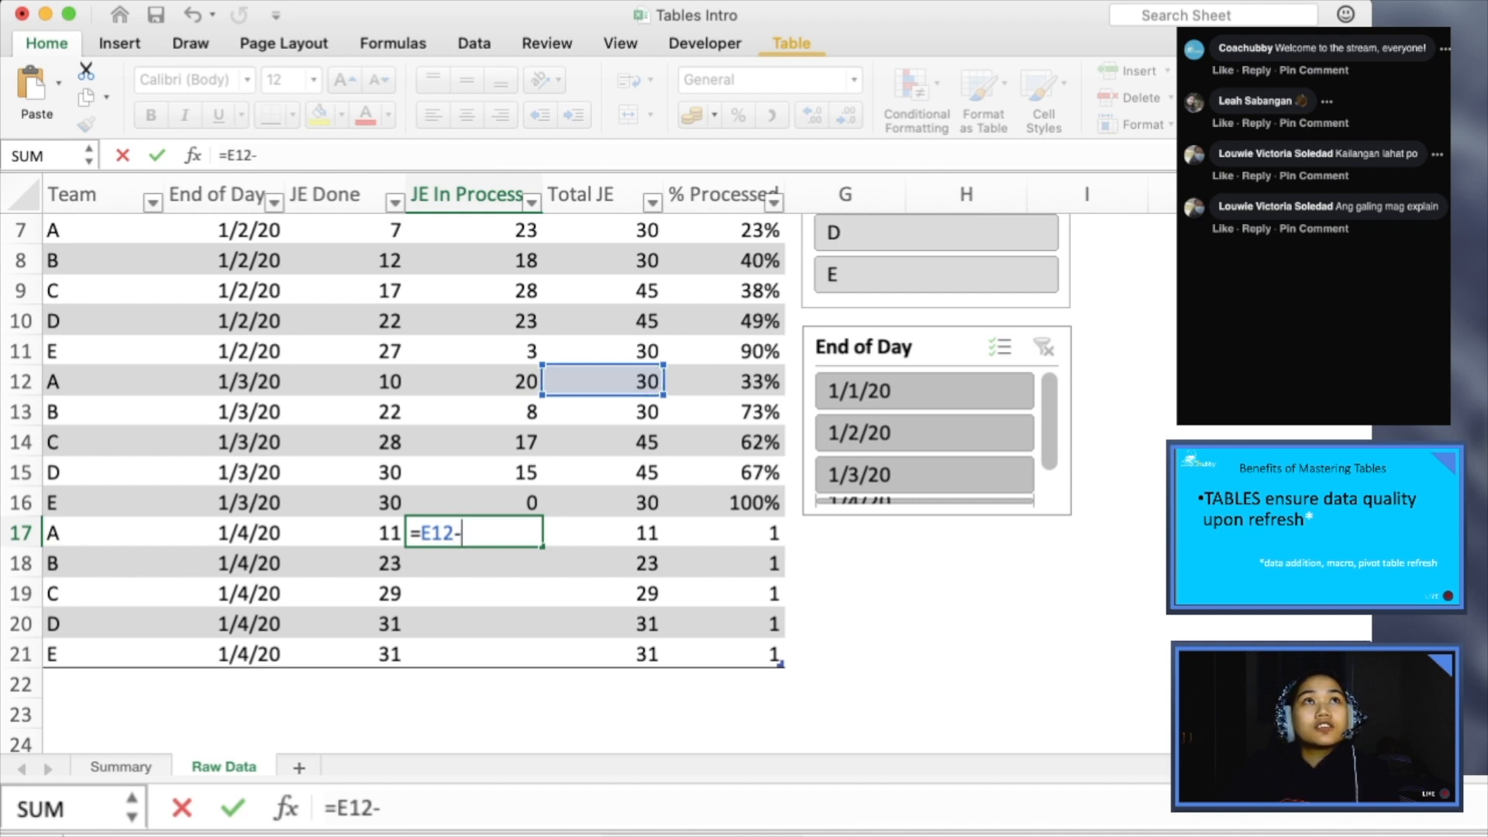
key(Left)
key(Down)
key(Up)
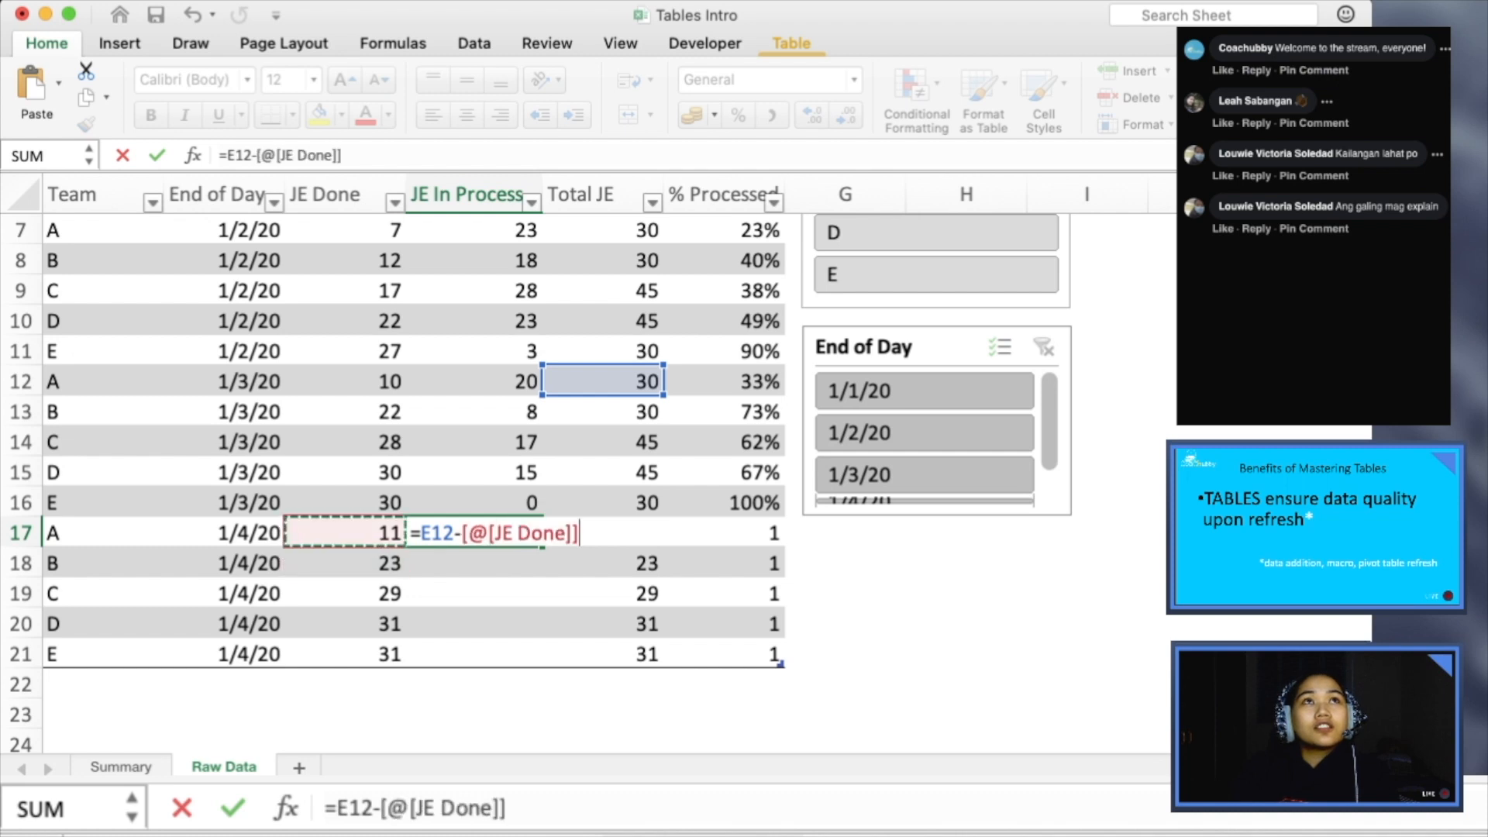
key(Return)
key(Up)
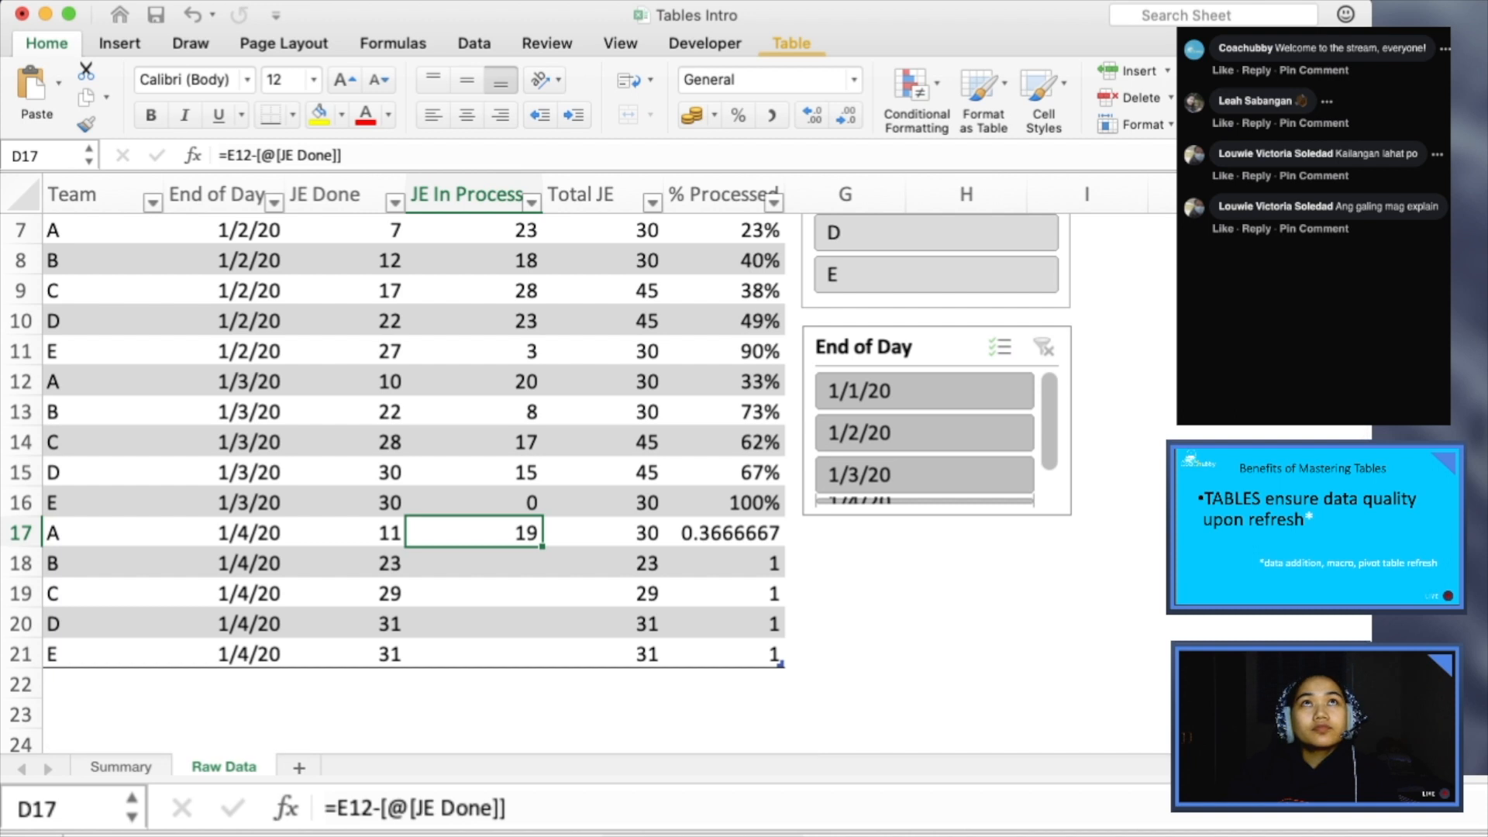
- Fill the JE In Process formula from D17 down to D21 and the % Processed cell F16 down to F21
double_click(543, 547)
key(super+a)
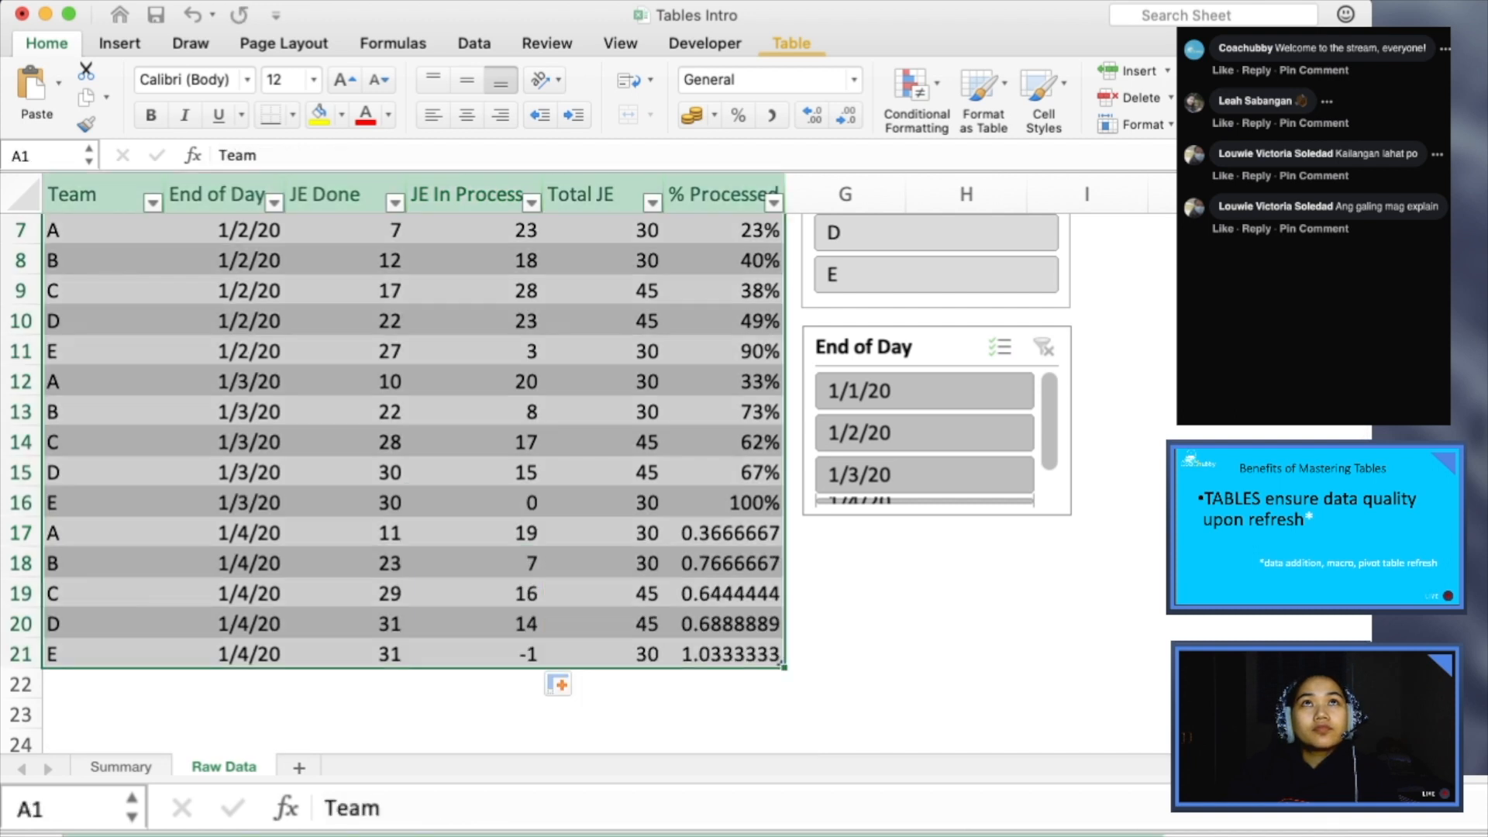
click(725, 503)
double_click(785, 515)
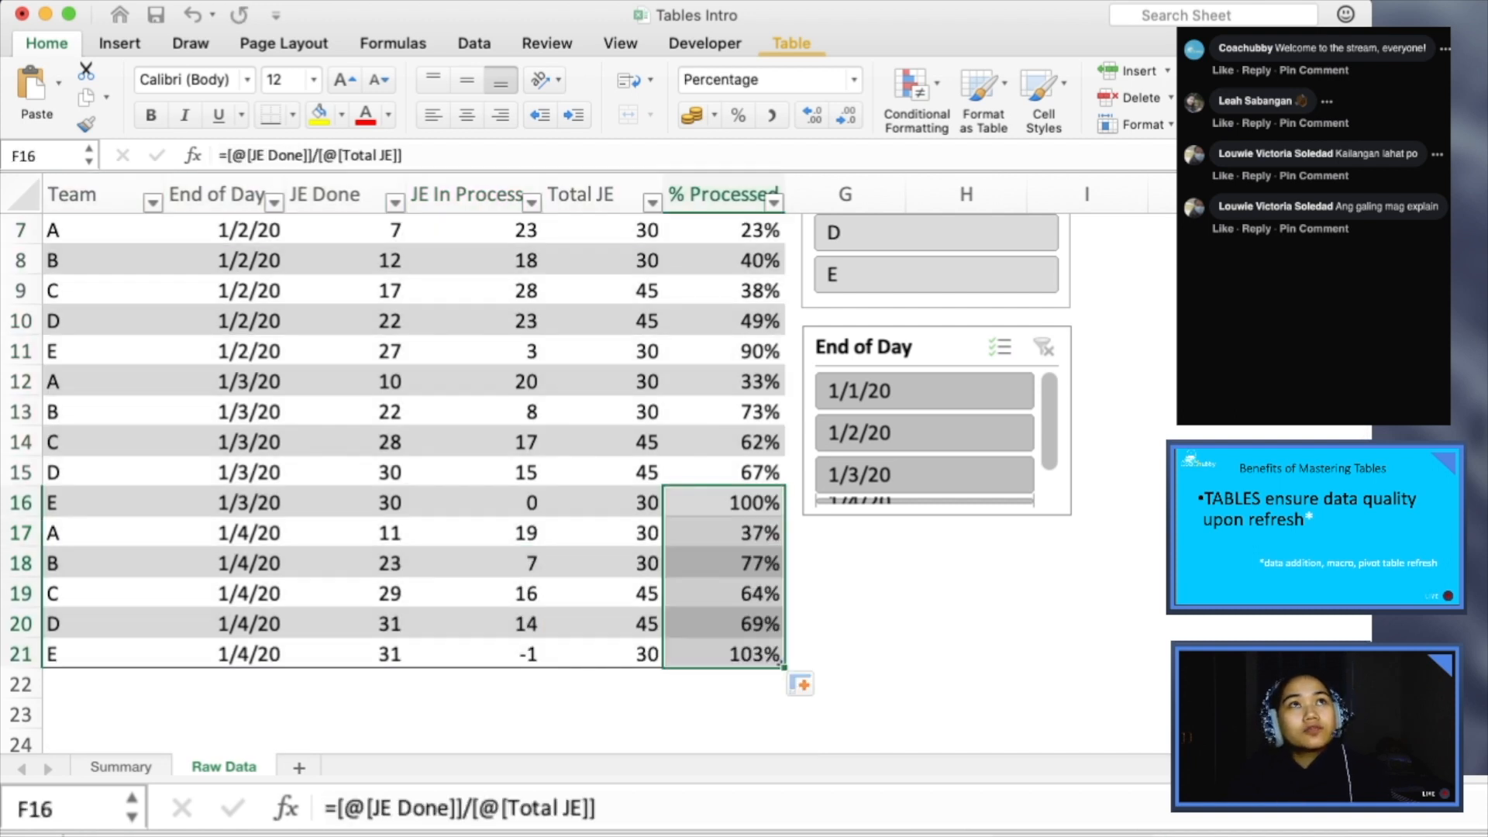
- Replace the JE Done formula in the 1/4/20 team E row, cell C21, with the value 30
click(475, 654)
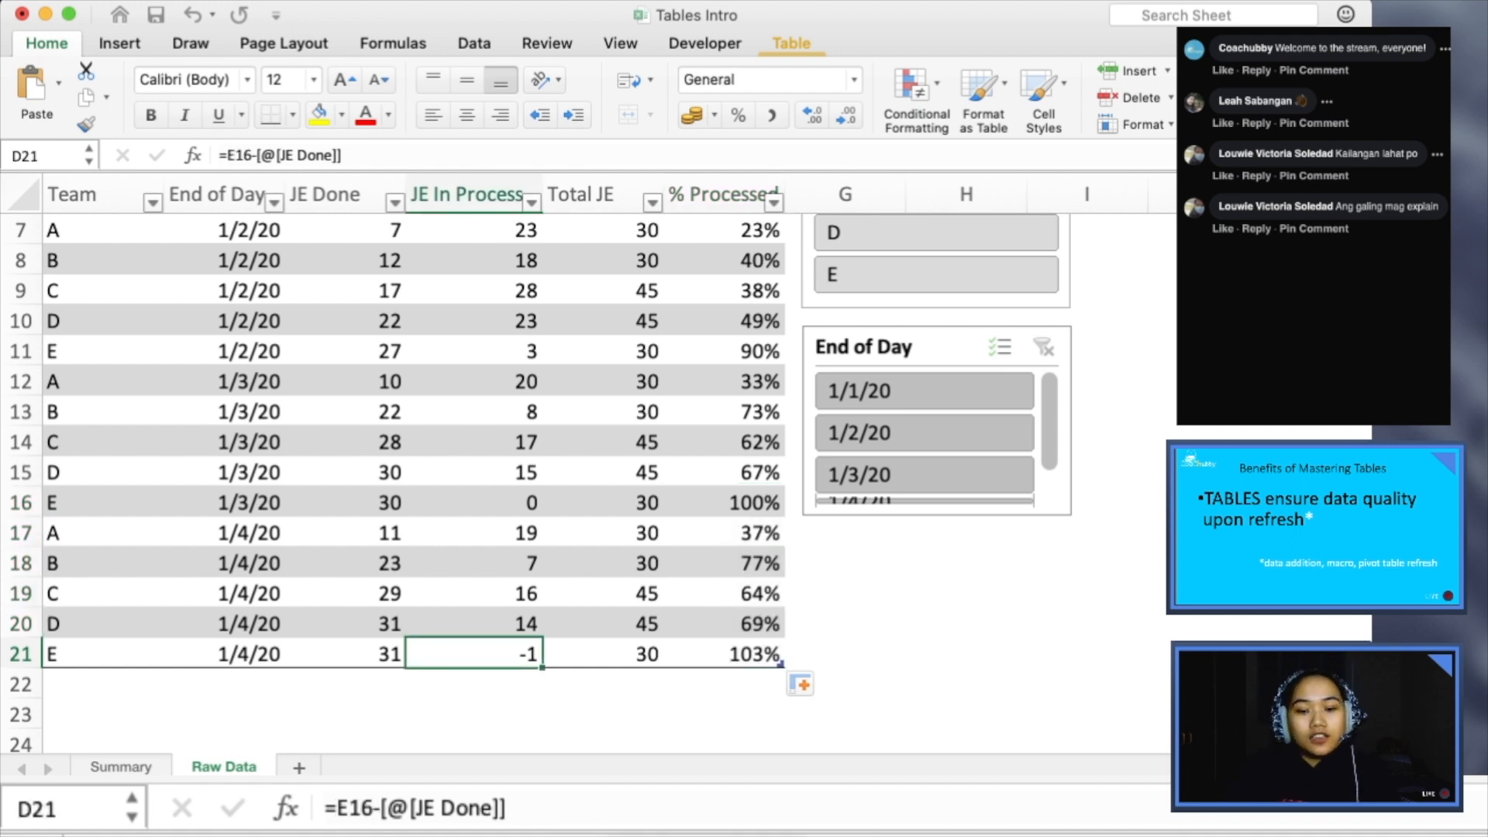
click(345, 654)
text(30)
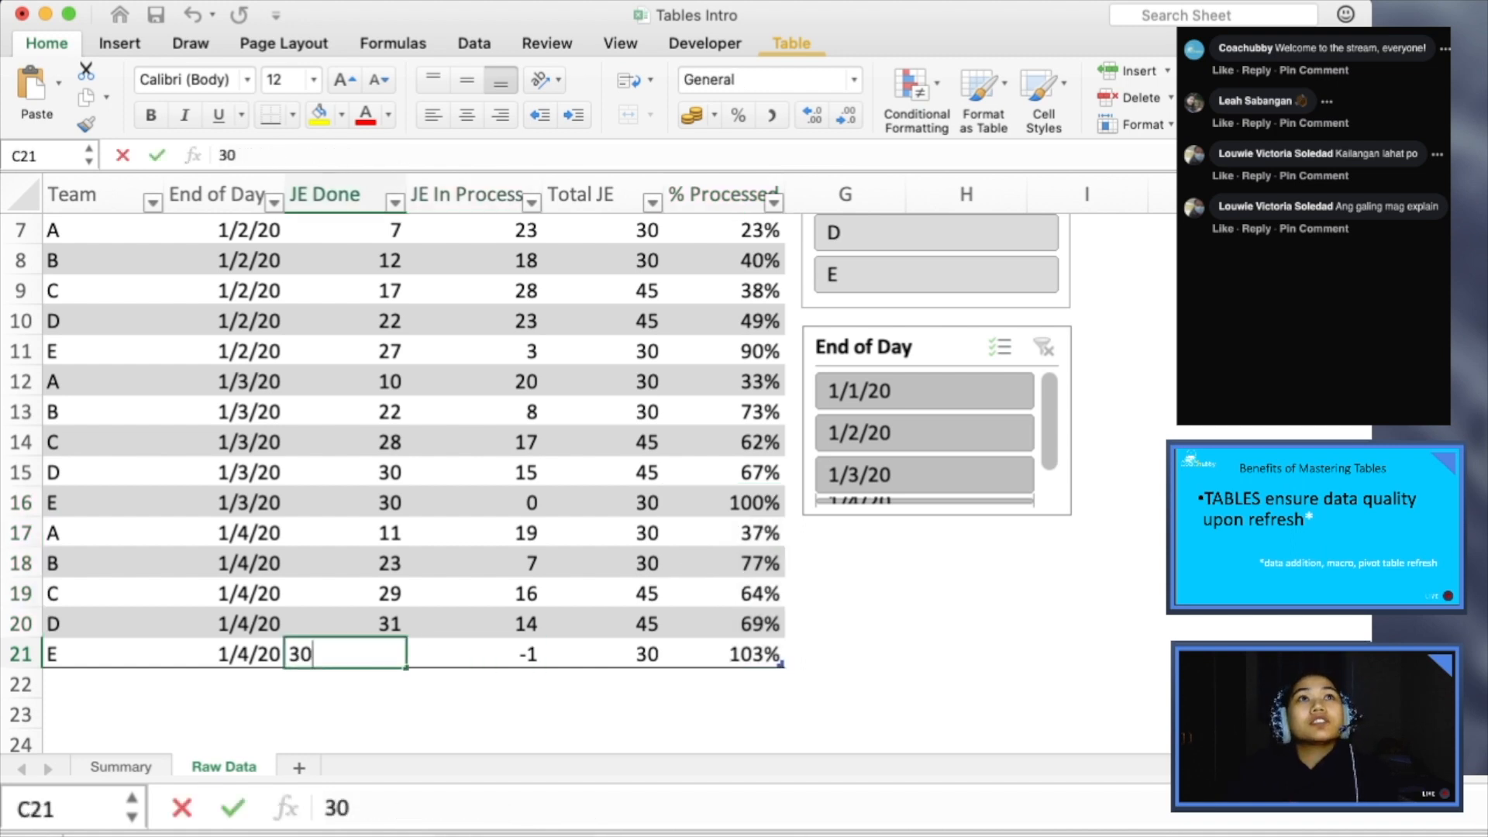
key(Return)
key(Up)
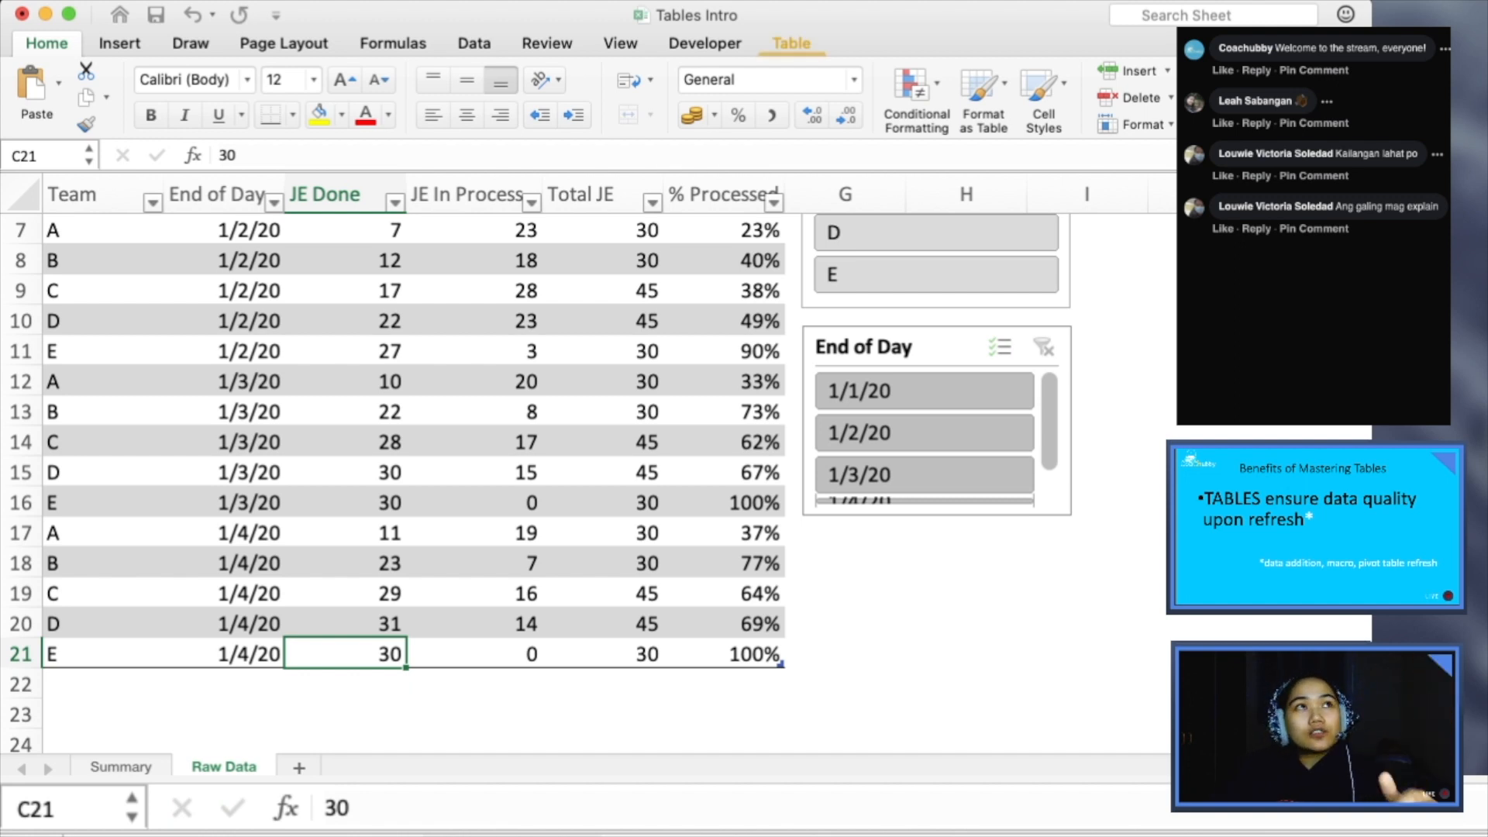
- Select the Productivity table by its name and check how far down its range extends
click(102, 685)
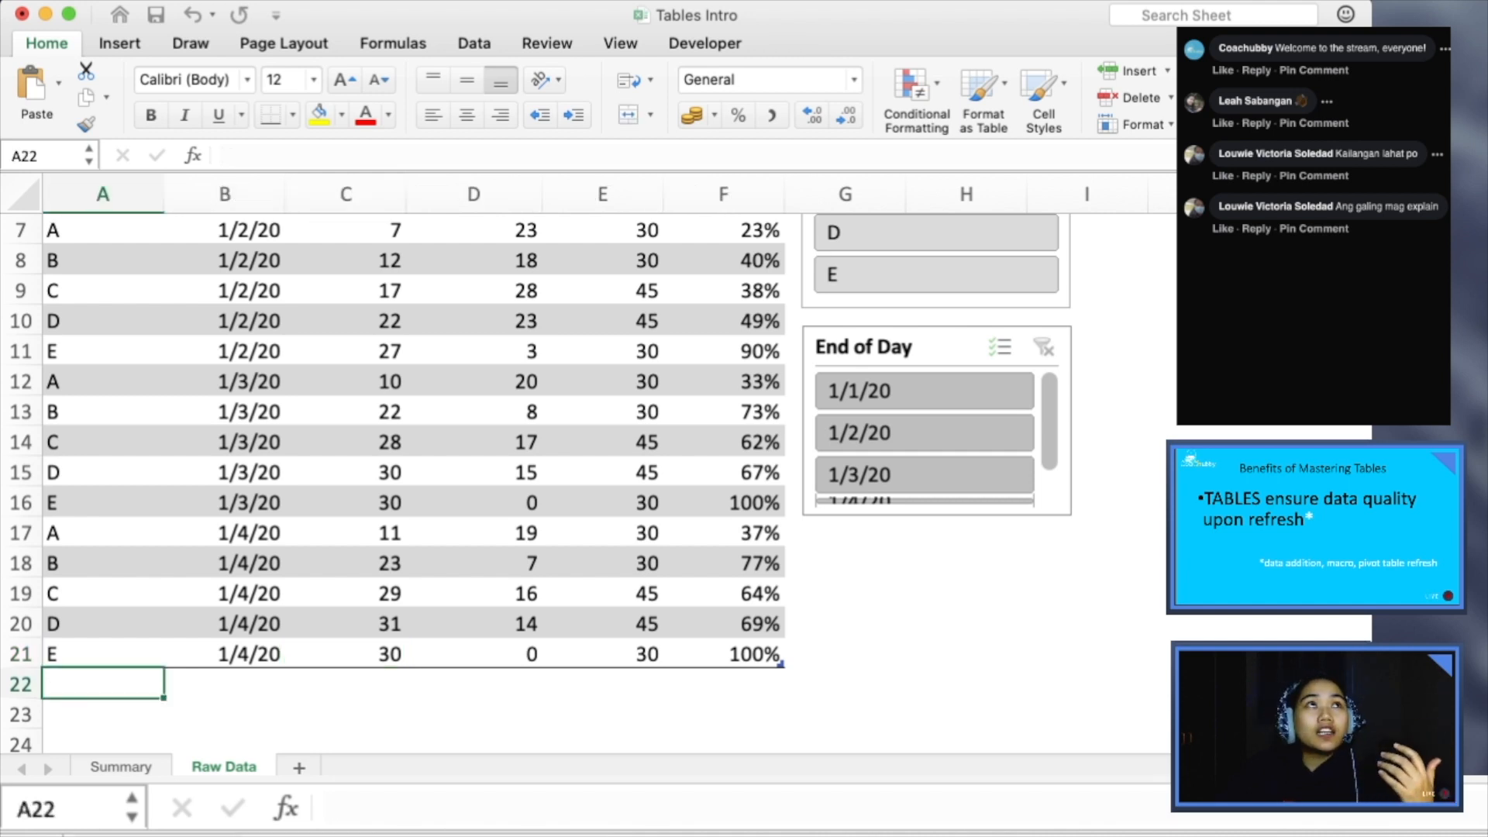
click(43, 156)
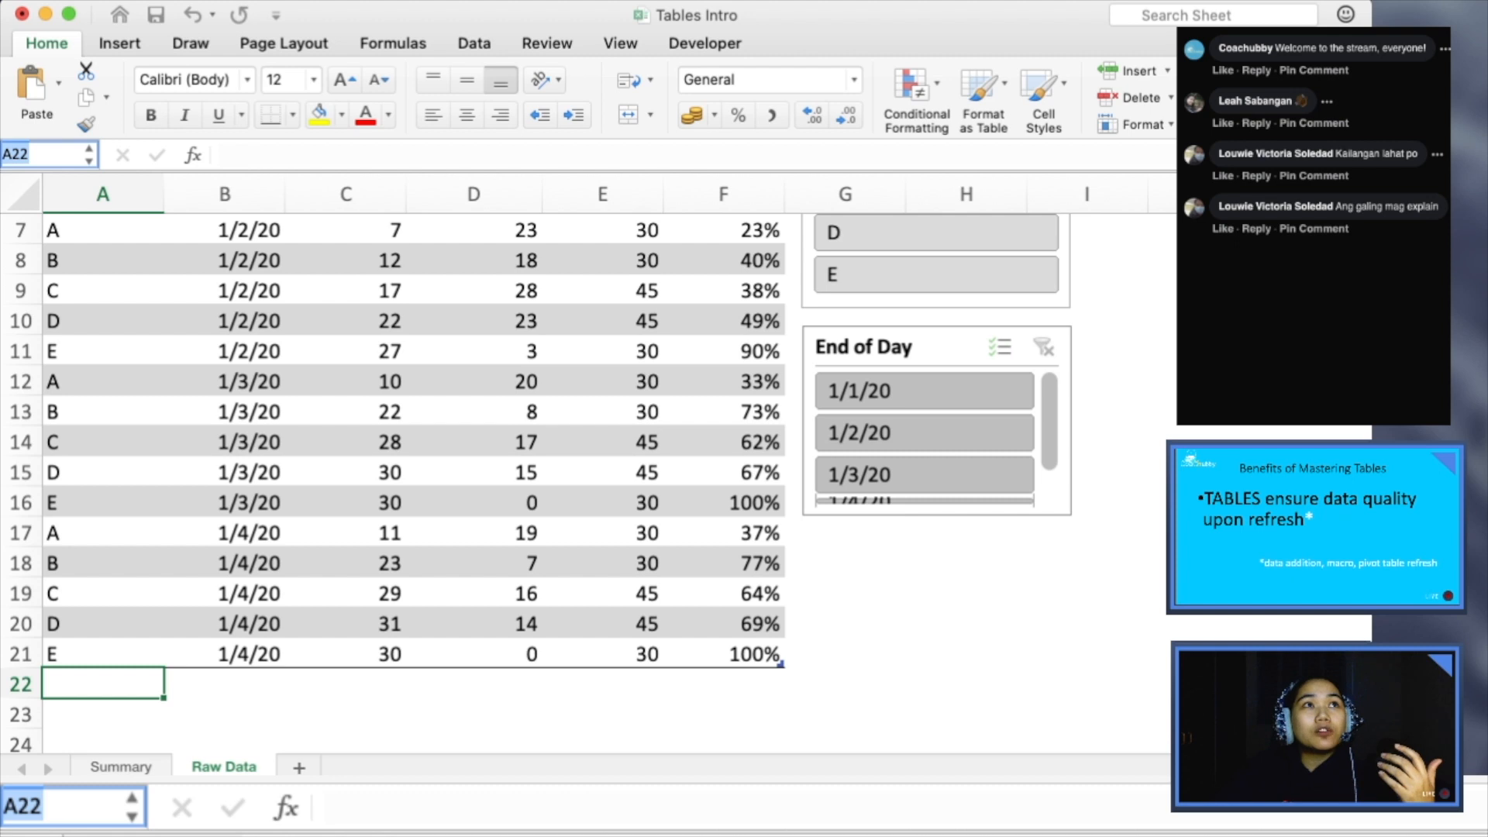
click(46, 177)
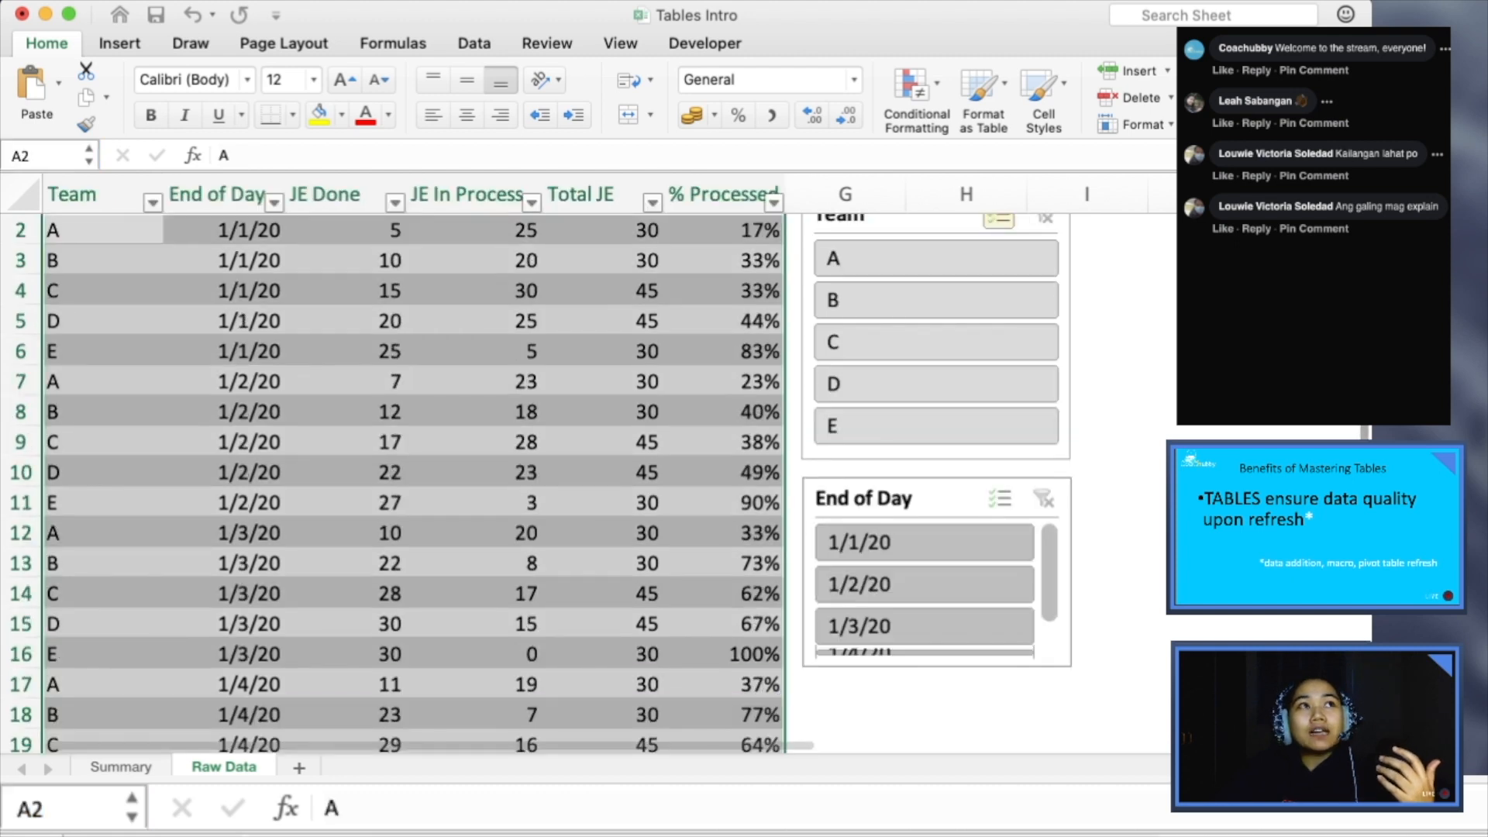
scroll(413, 466, down, 4)
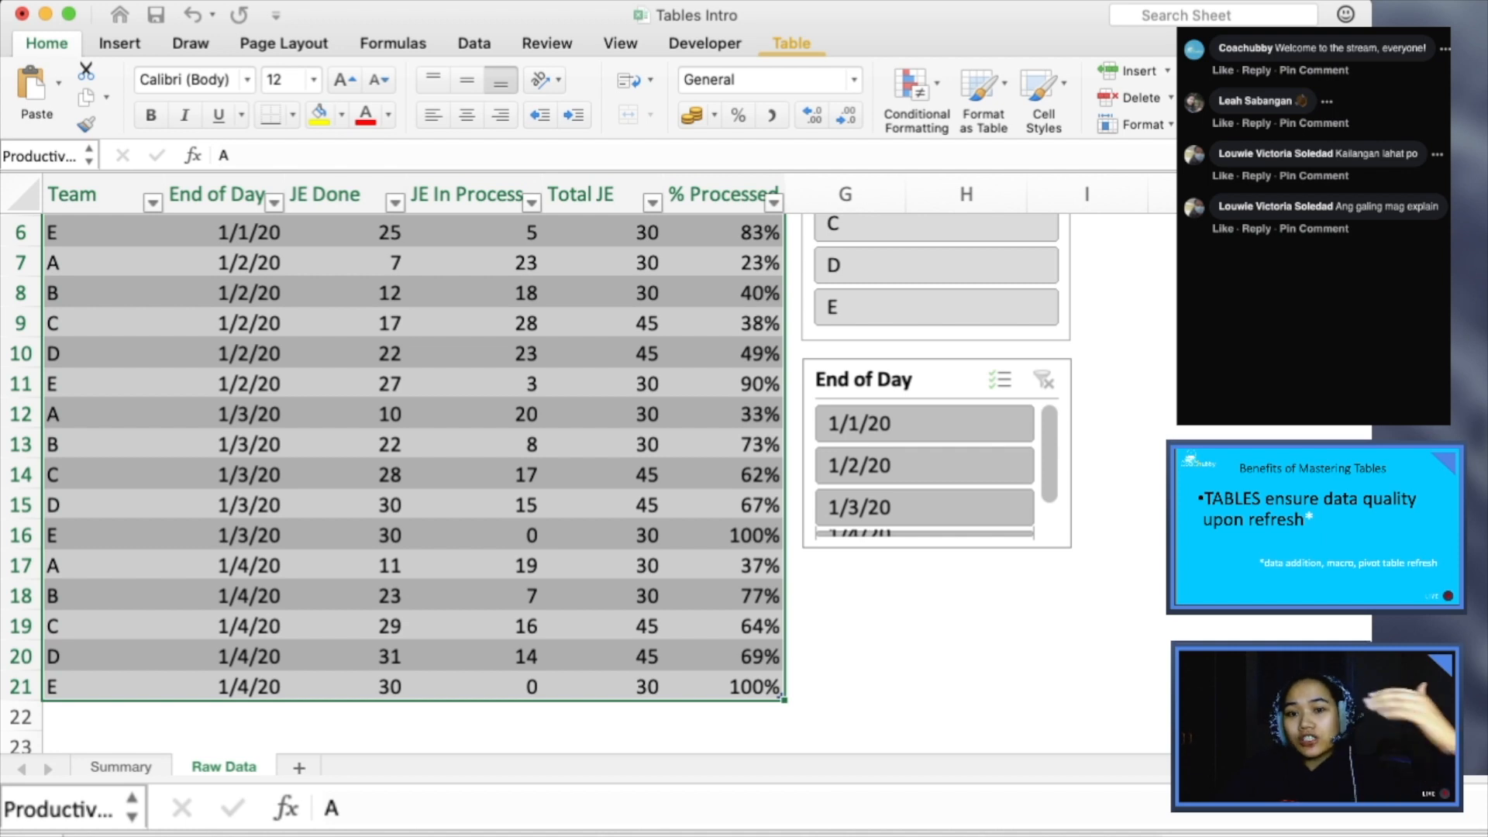
scroll(414, 465, up, 4)
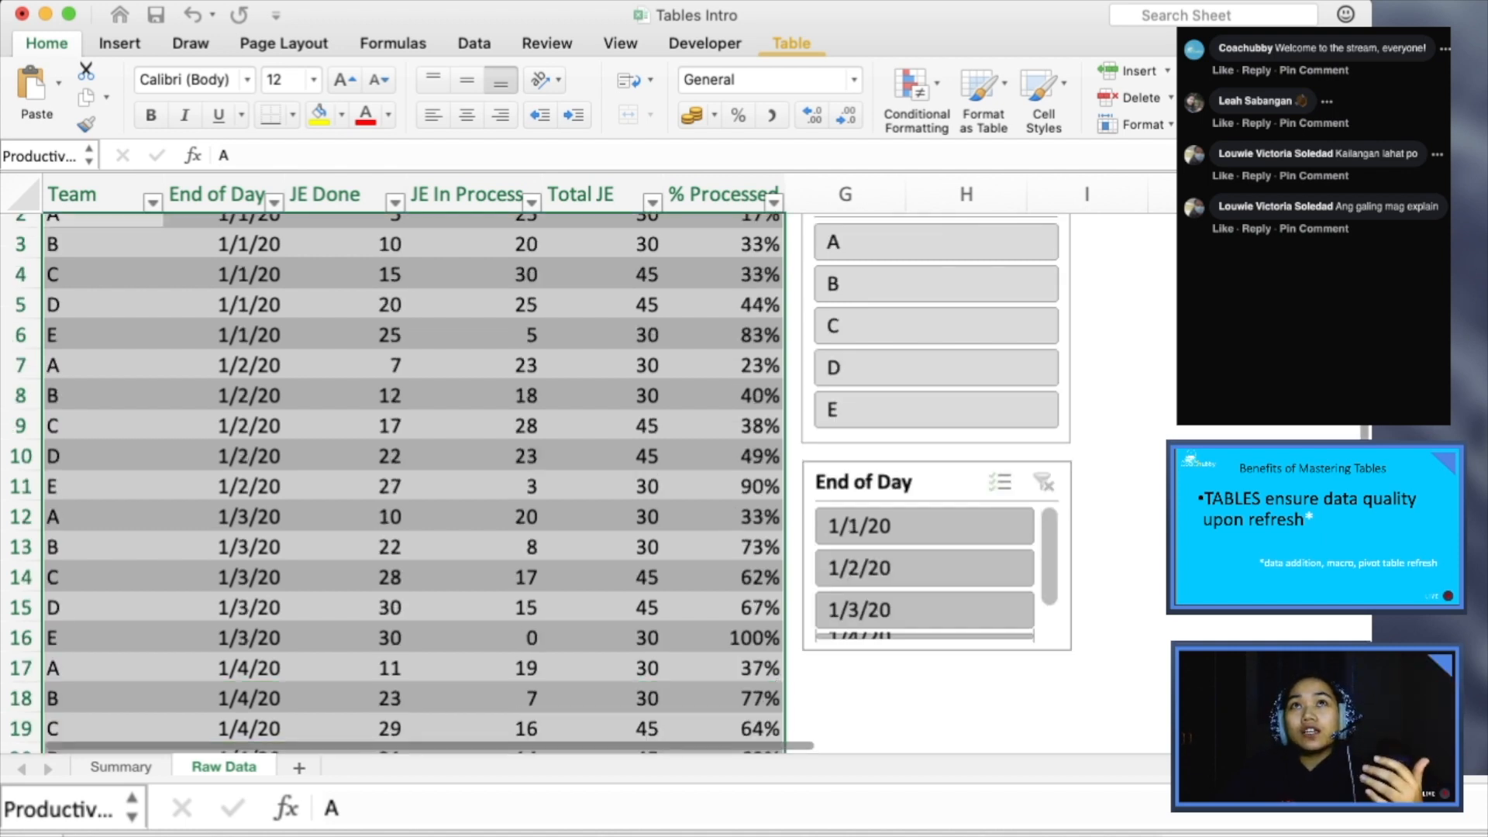
- Make the End of Day slicer slightly taller so that the 1/4/20 entry fits completely
click(899, 482)
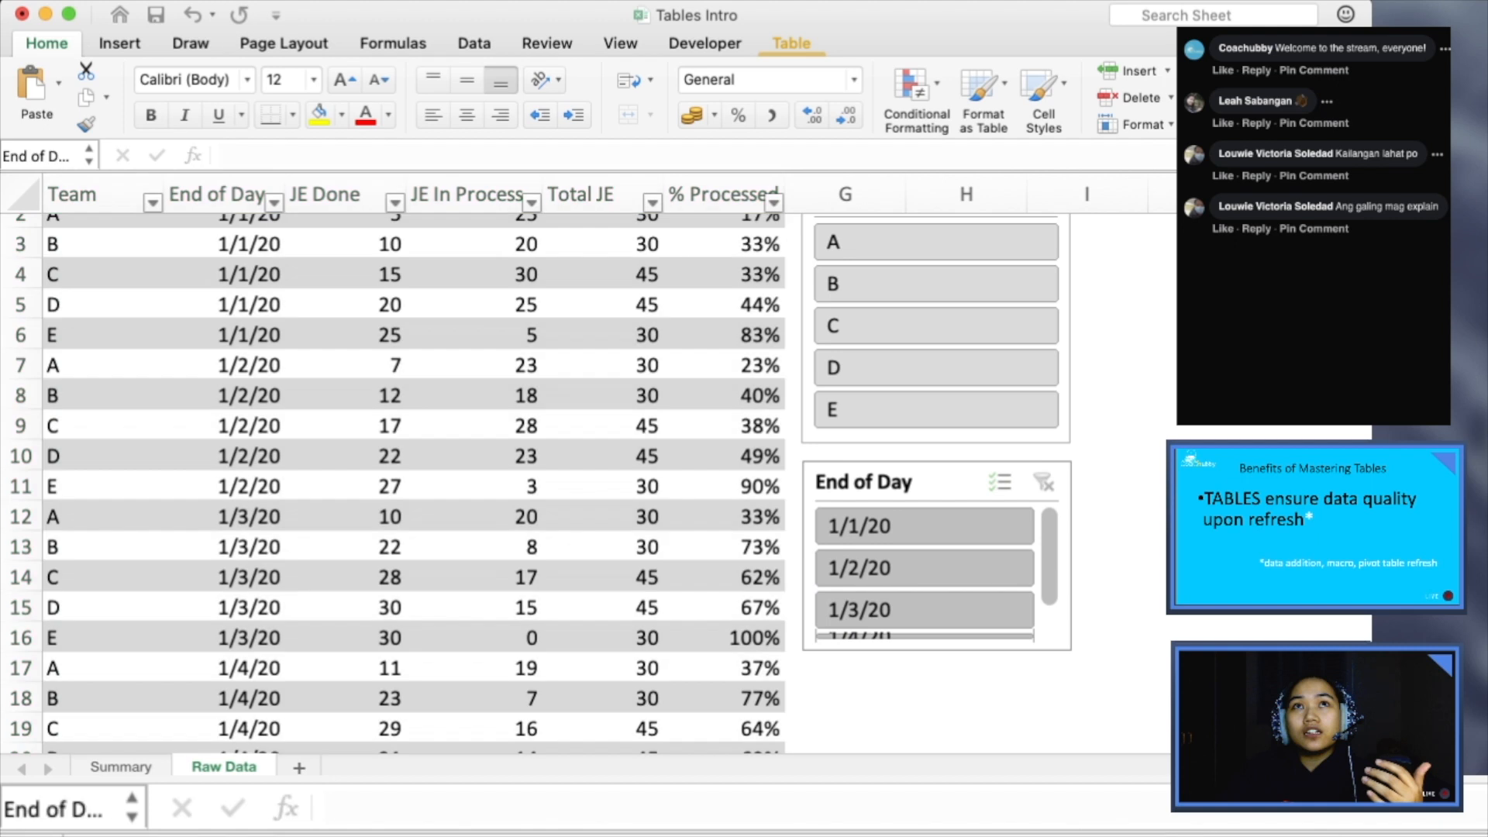
drag(937, 669, 937, 681)
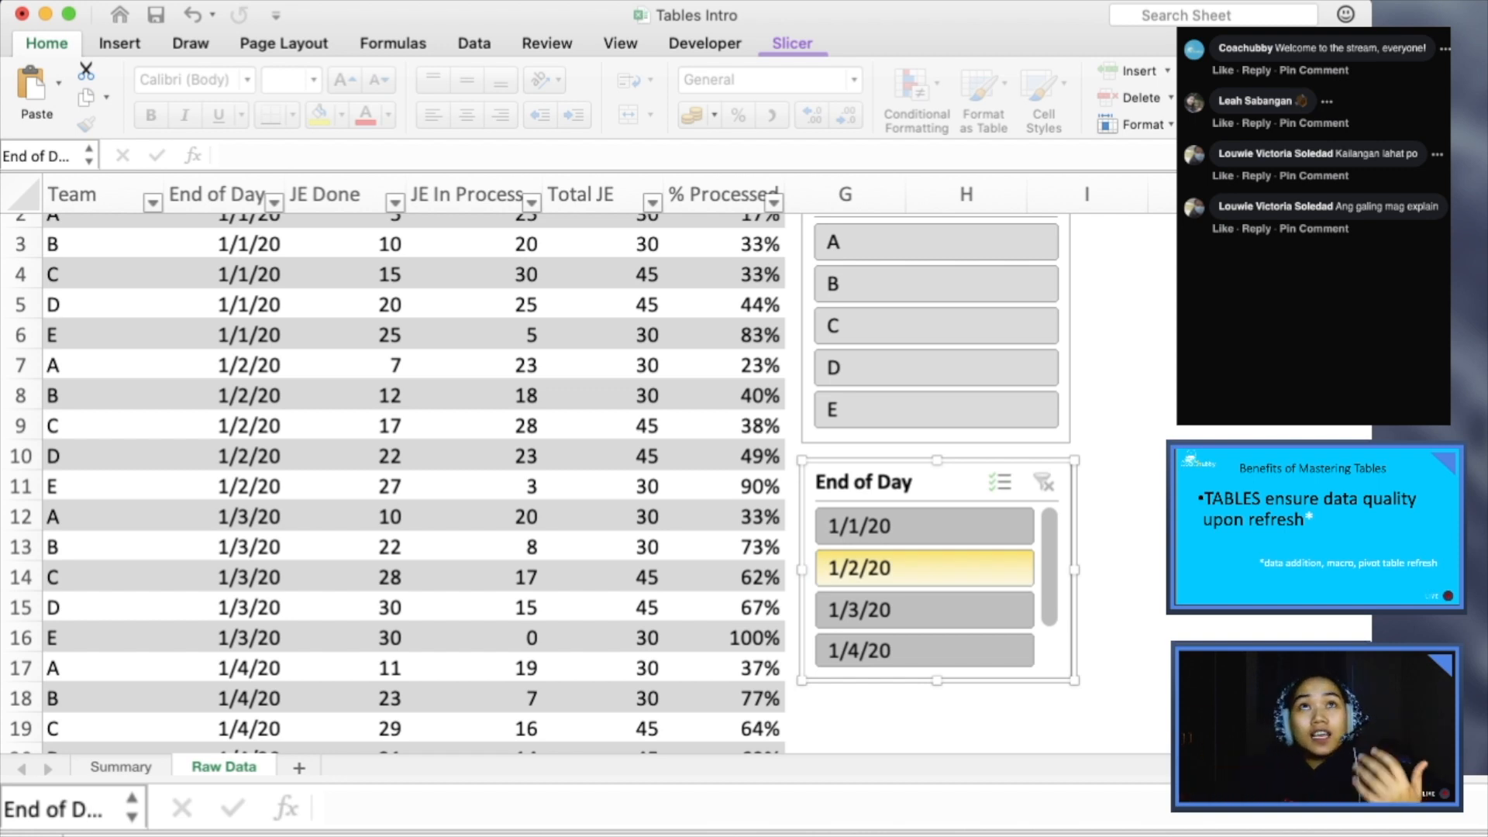
click(602, 577)
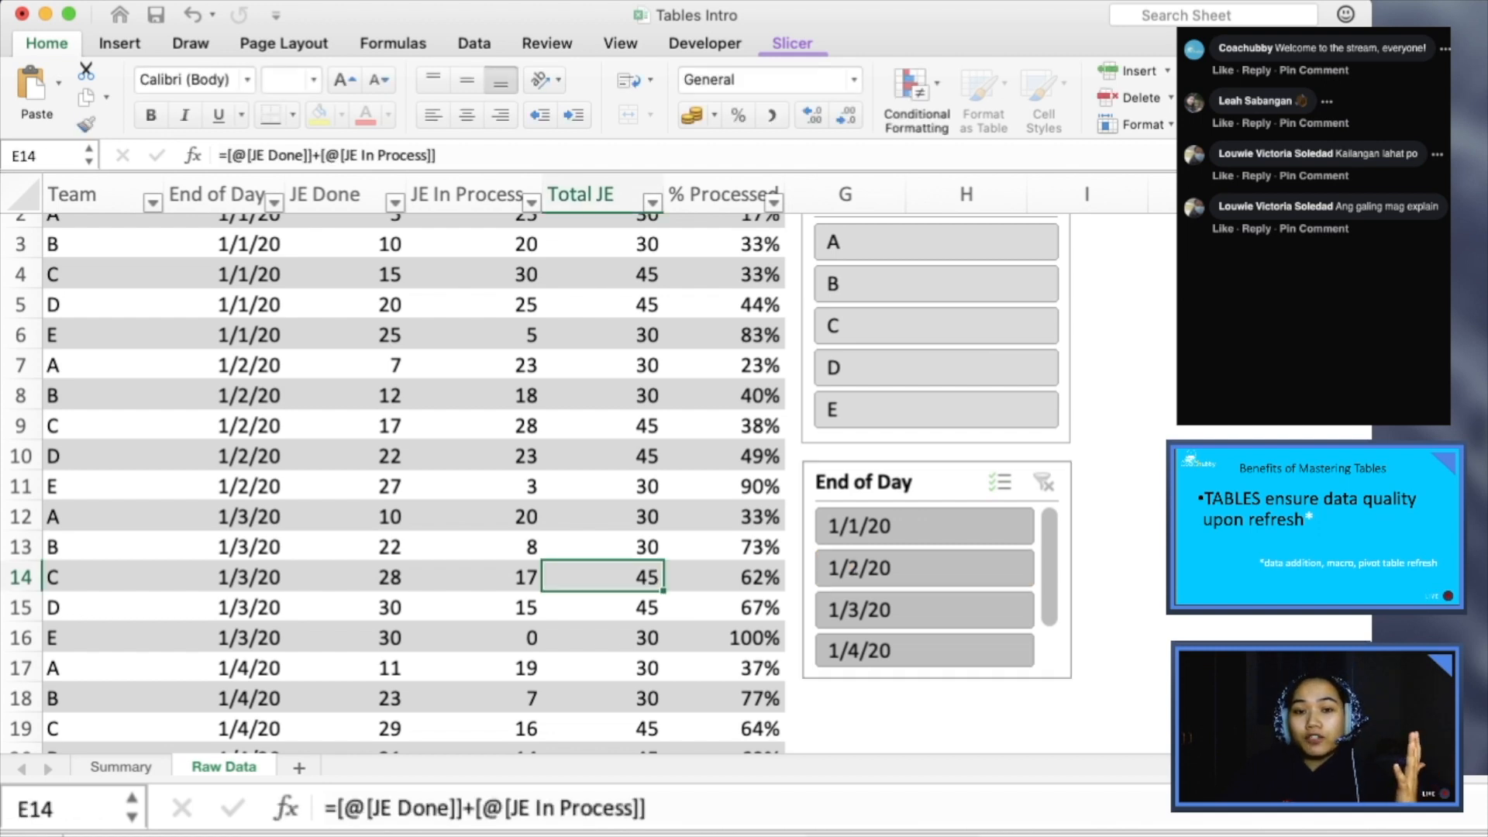
- Create a PivotTable from the Productivity table on the existing Raw Data worksheet at cell A25
scroll(602, 578, down, 2)
scroll(602, 577, up, 4)
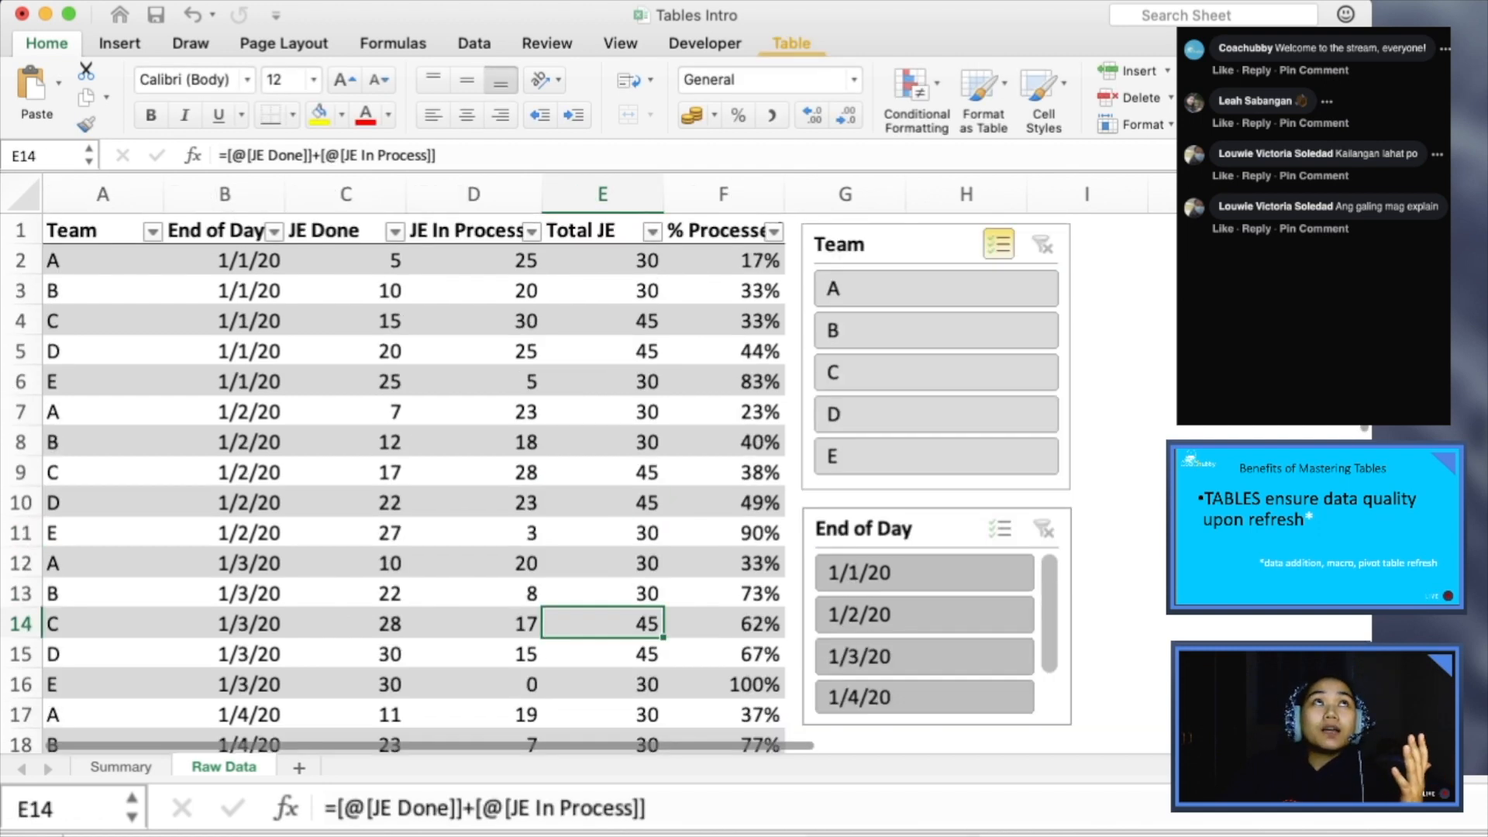
click(103, 321)
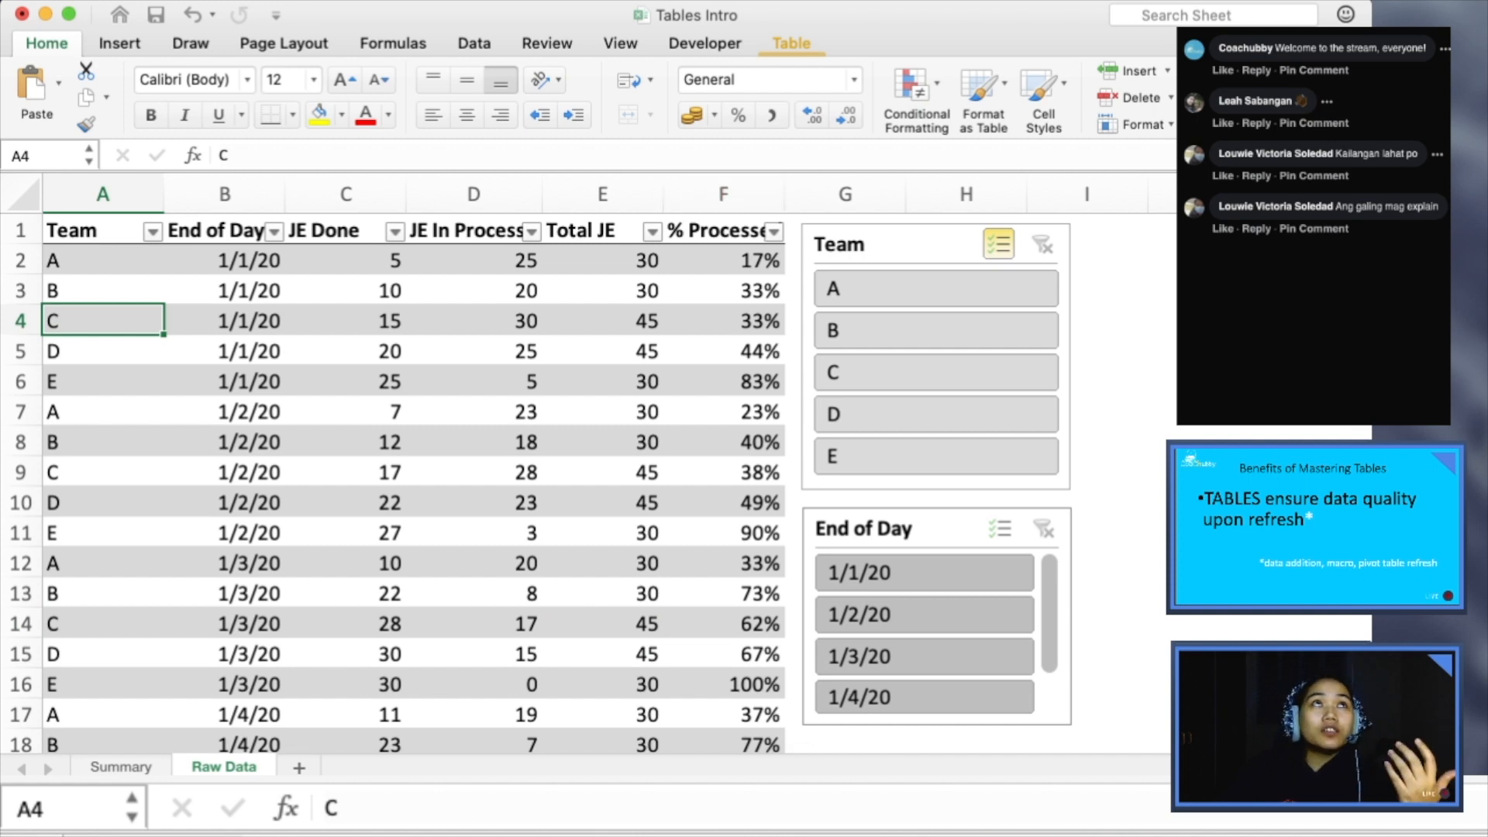
click(791, 44)
click(210, 97)
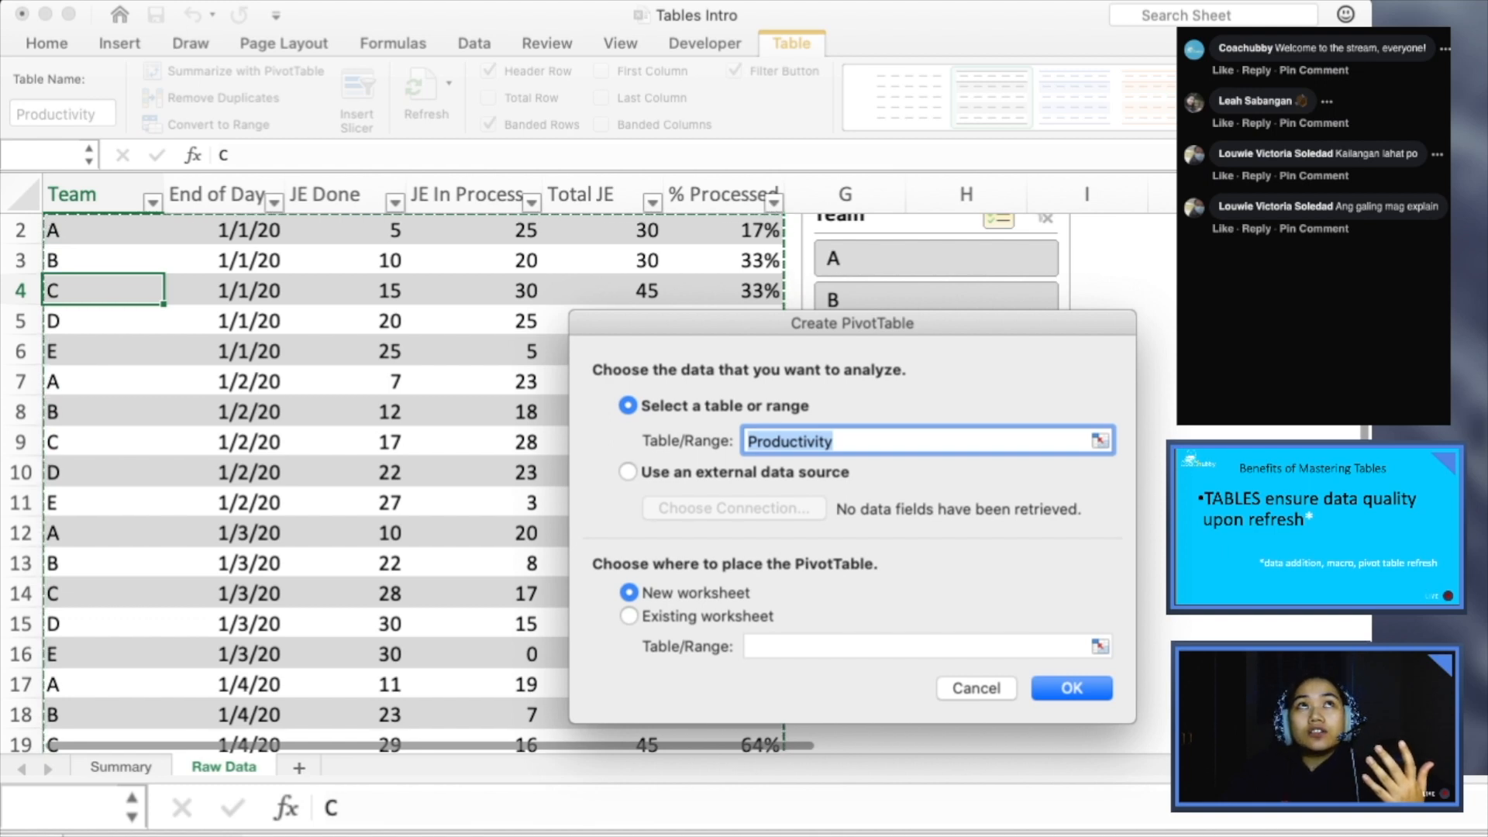
click(629, 616)
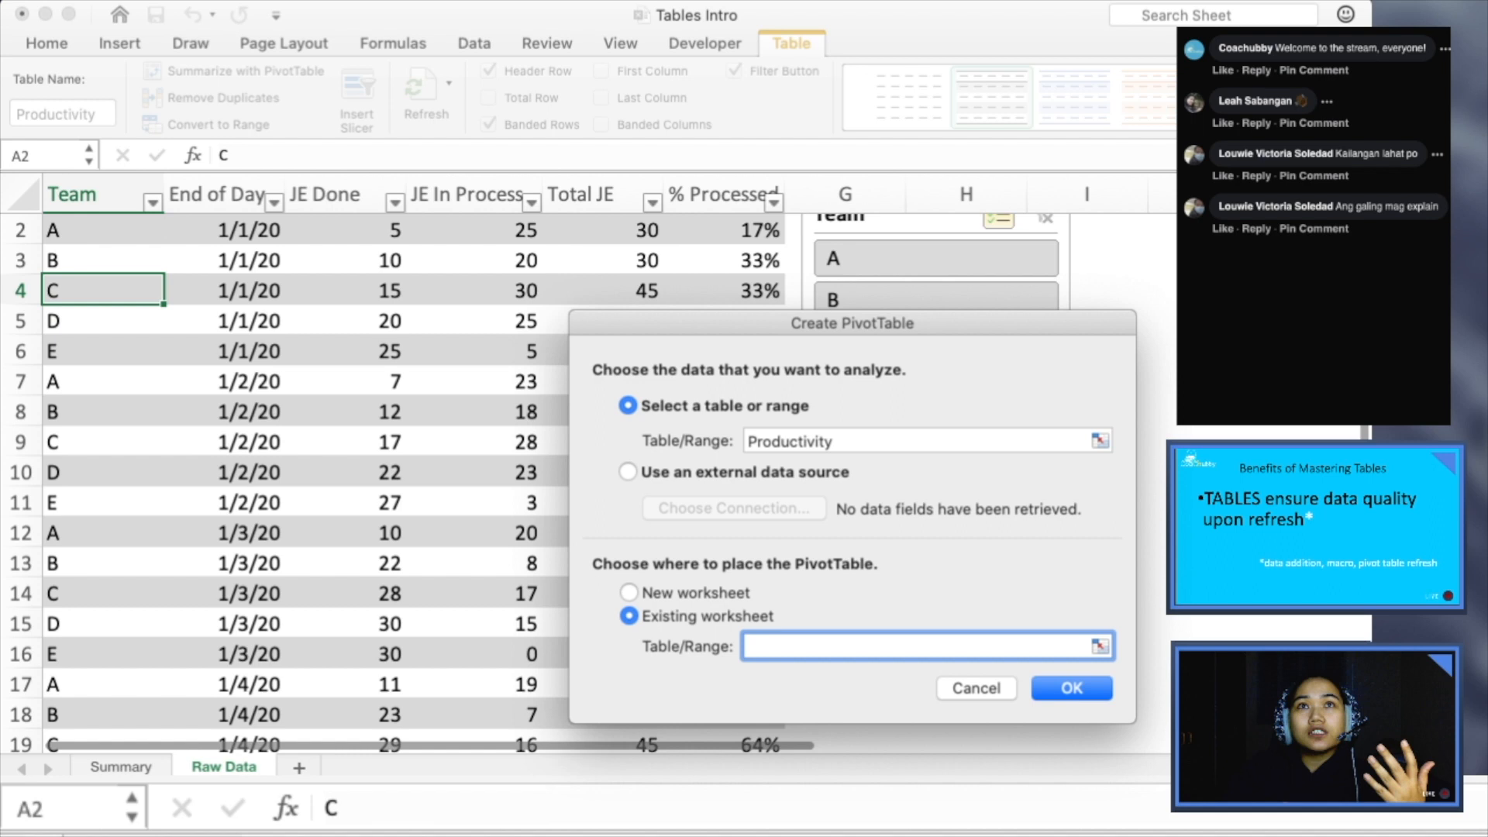
click(966, 741)
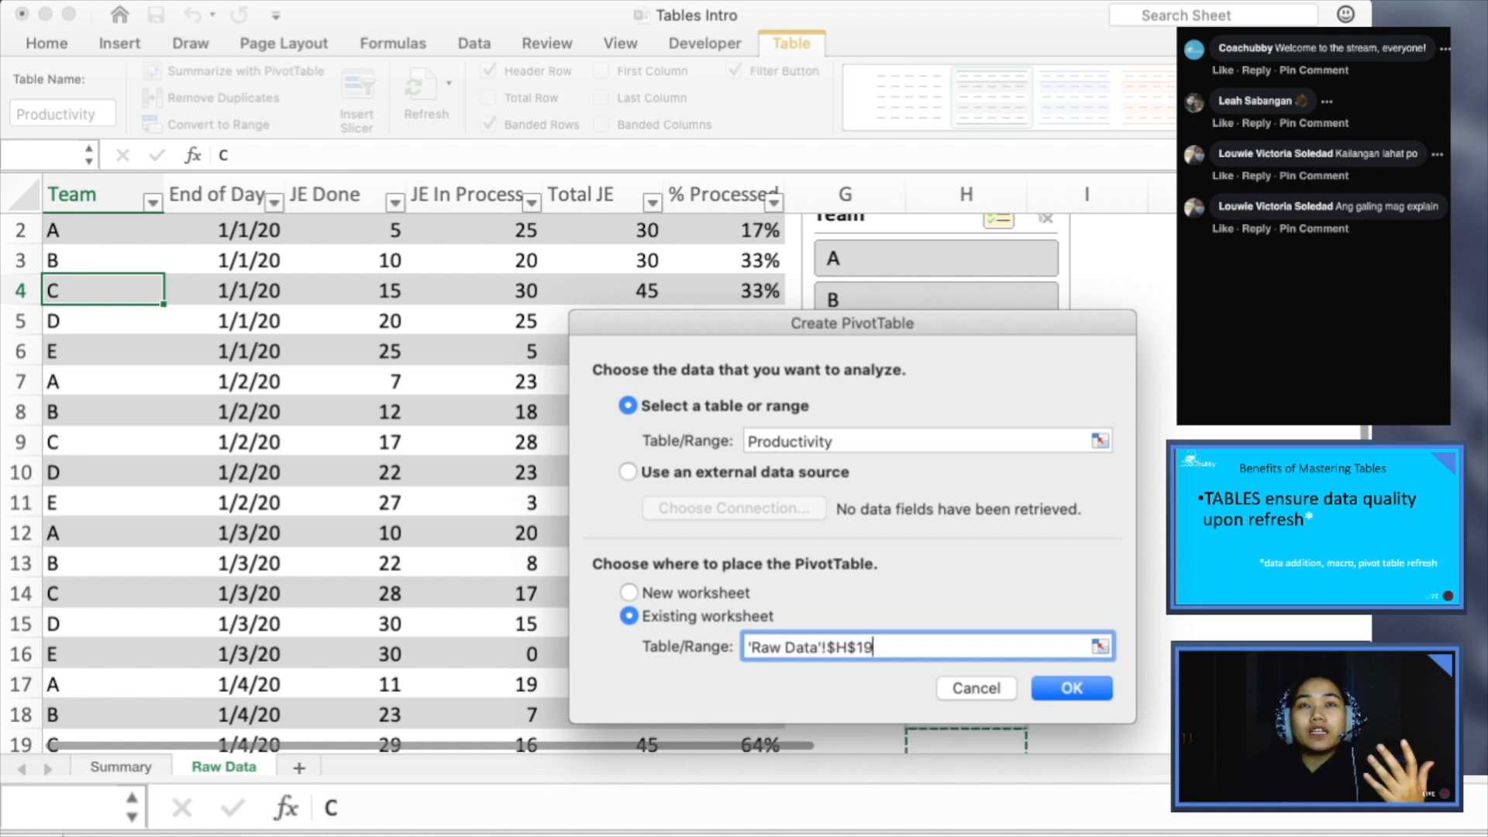
key(Left)
key(Left)
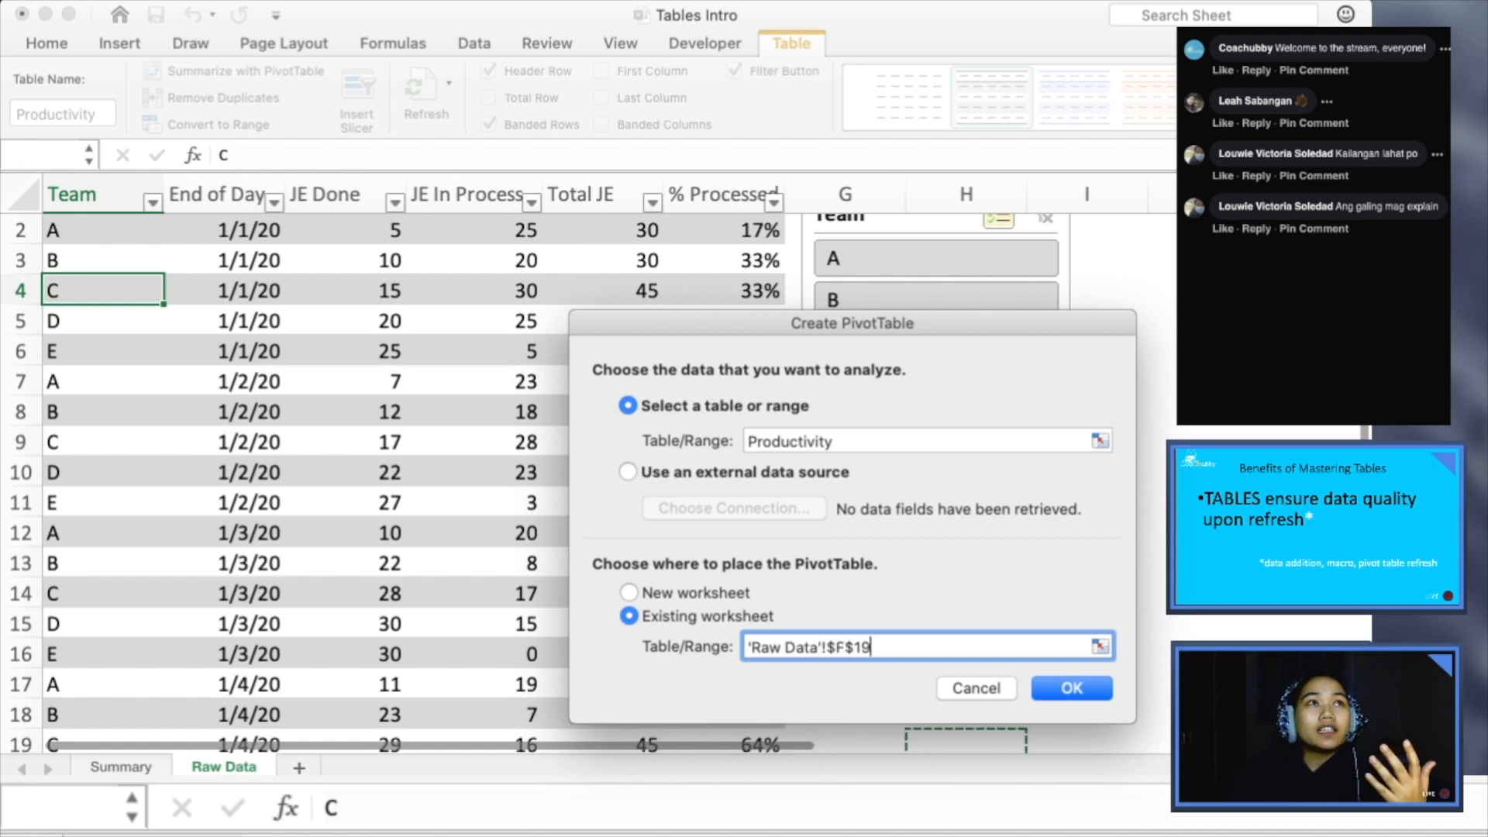
key(Left)
key(Left)
key(Left)
key(Left)
key(Left)
key(Down)
key(Down)
key(Down)
key(Down)
key(Down)
key(Down)
key(Down)
key(Down)
key(Down)
key(Down)
key(Down)
key(Up)
key(Up)
key(Up)
key(Up)
key(Up)
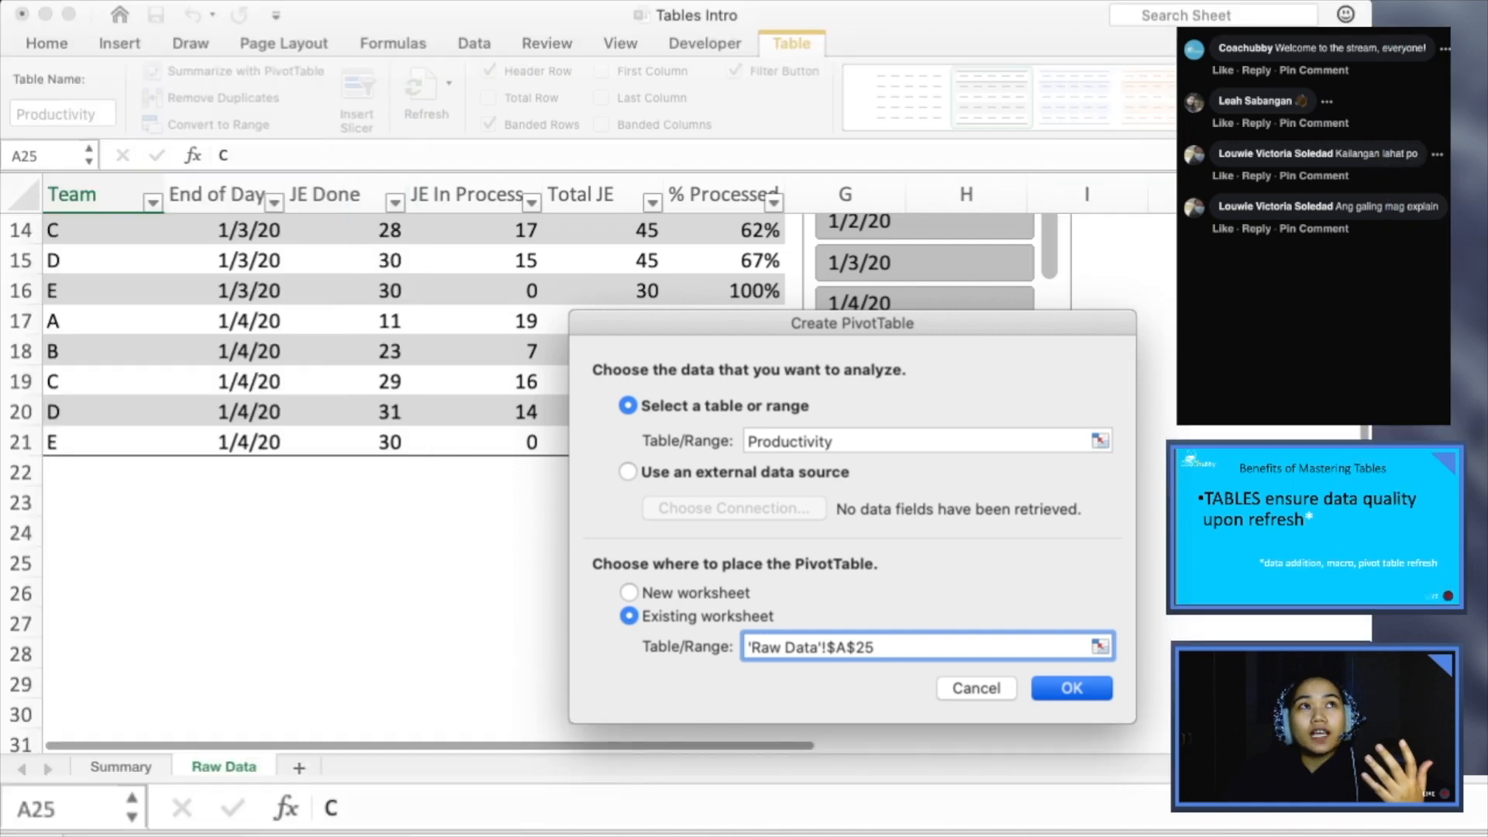
key(Return)
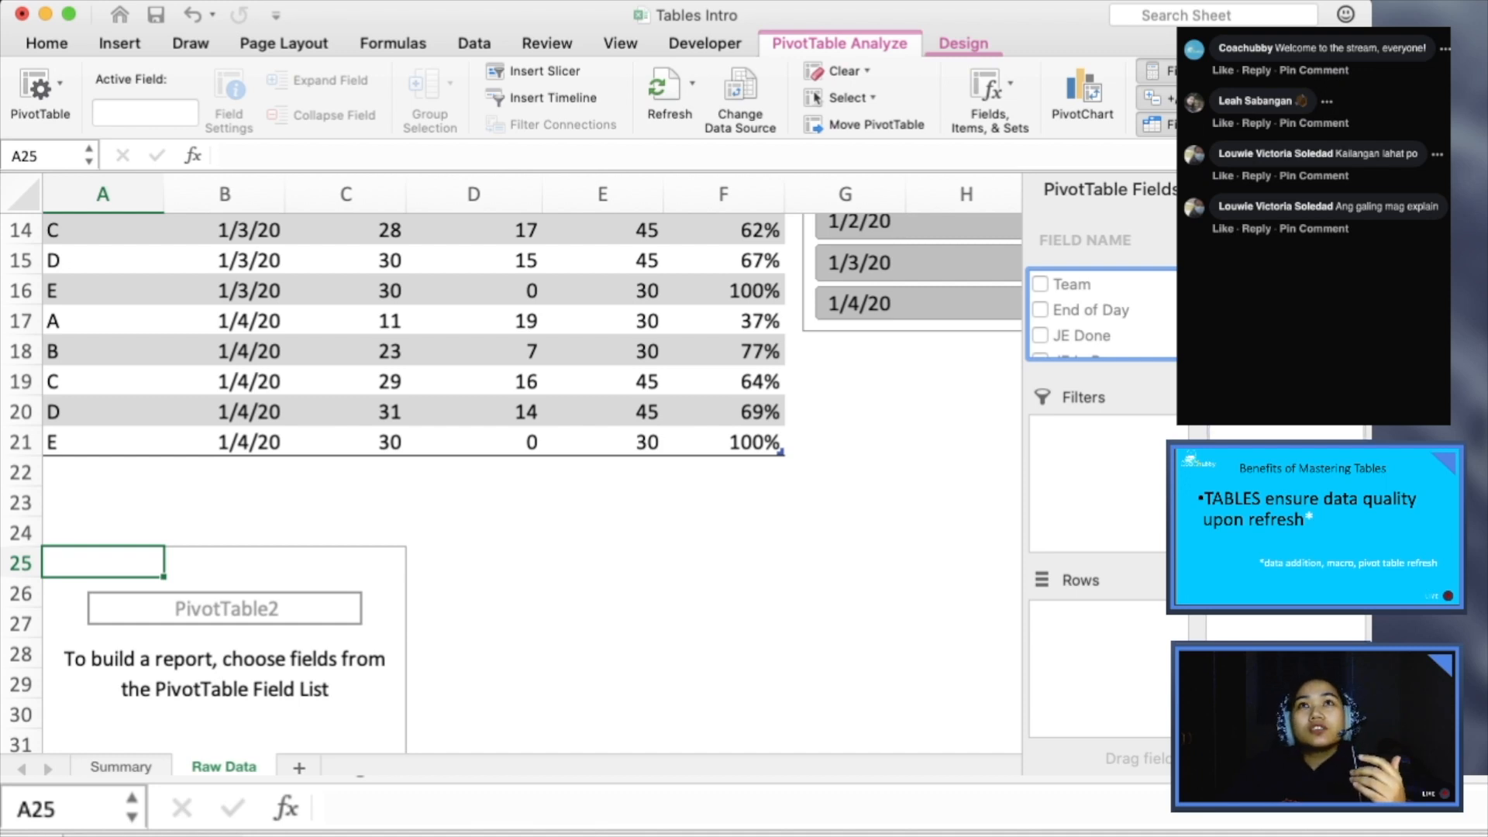
- Lay out the PivotTable with Team as rows, End of Day as columns, and % Processed as values
drag(1091, 310, 1285, 483)
drag(1259, 431, 1177, 668)
drag(1072, 285, 1109, 668)
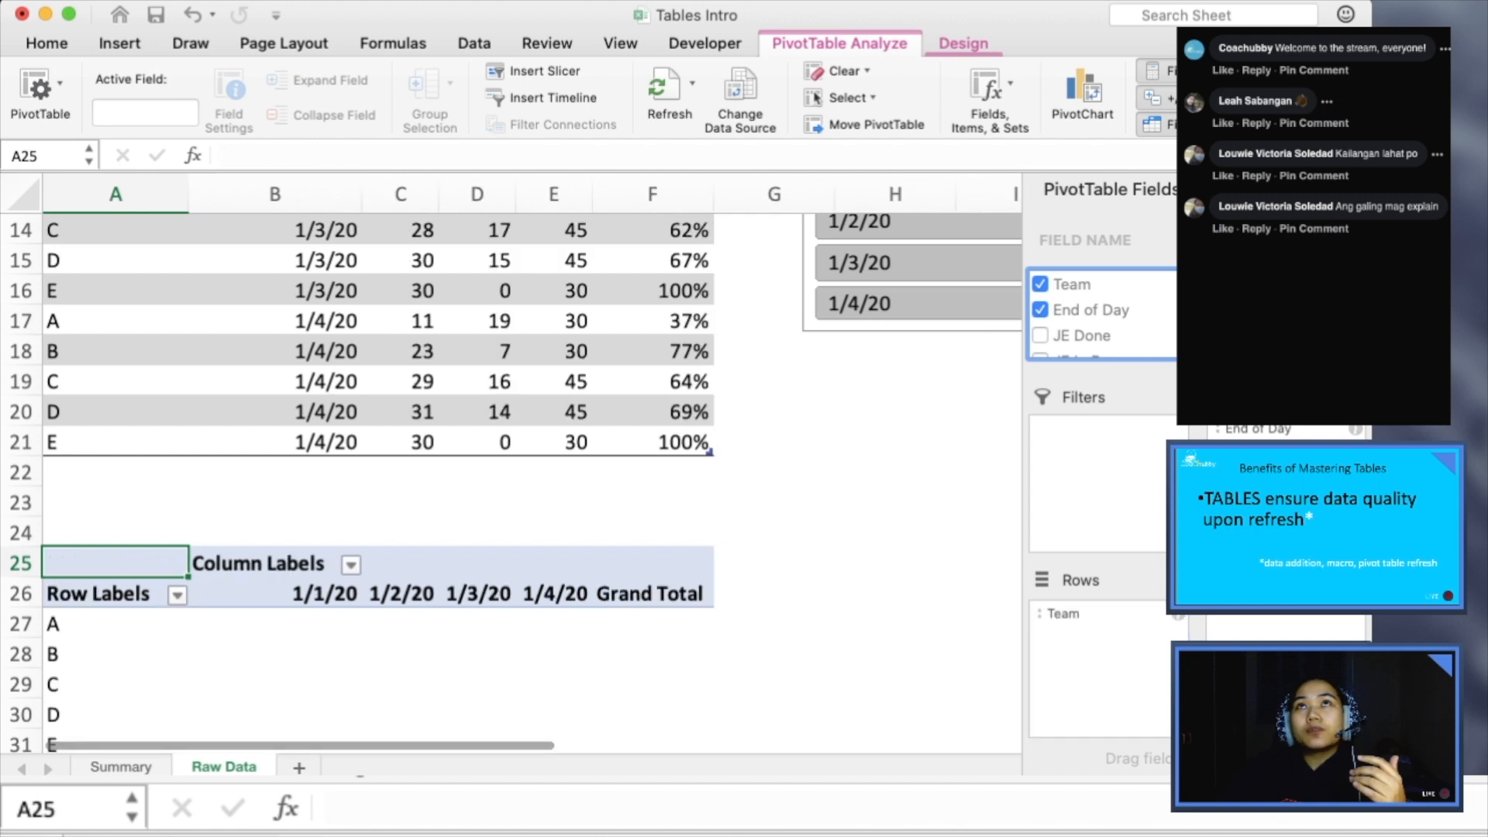
scroll(1100, 318, down, 3)
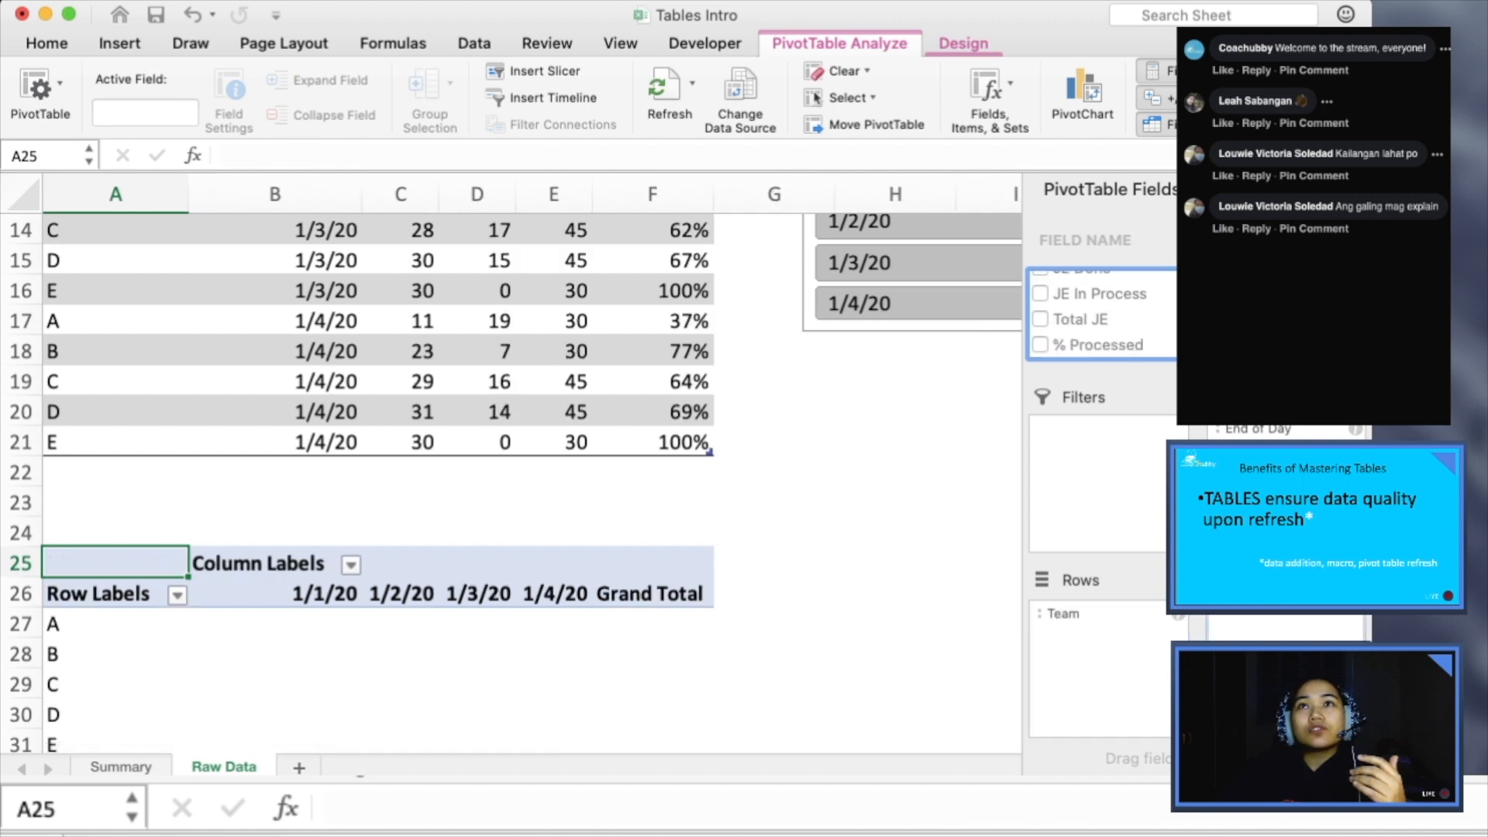
drag(1097, 345, 1285, 632)
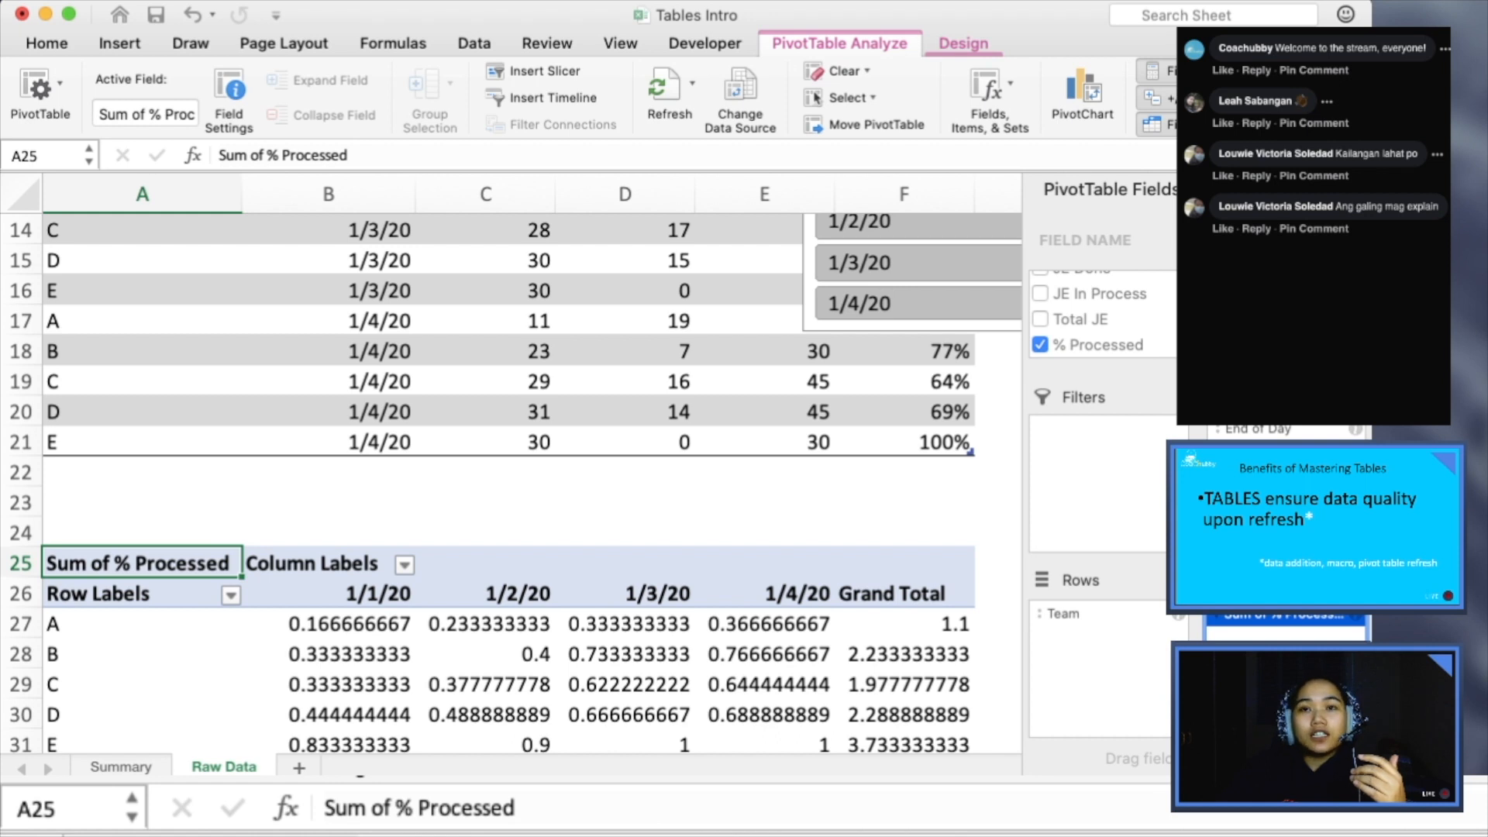
- Format the PivotTable's % Processed values as percentages with two decimal places
key(super+Tab)
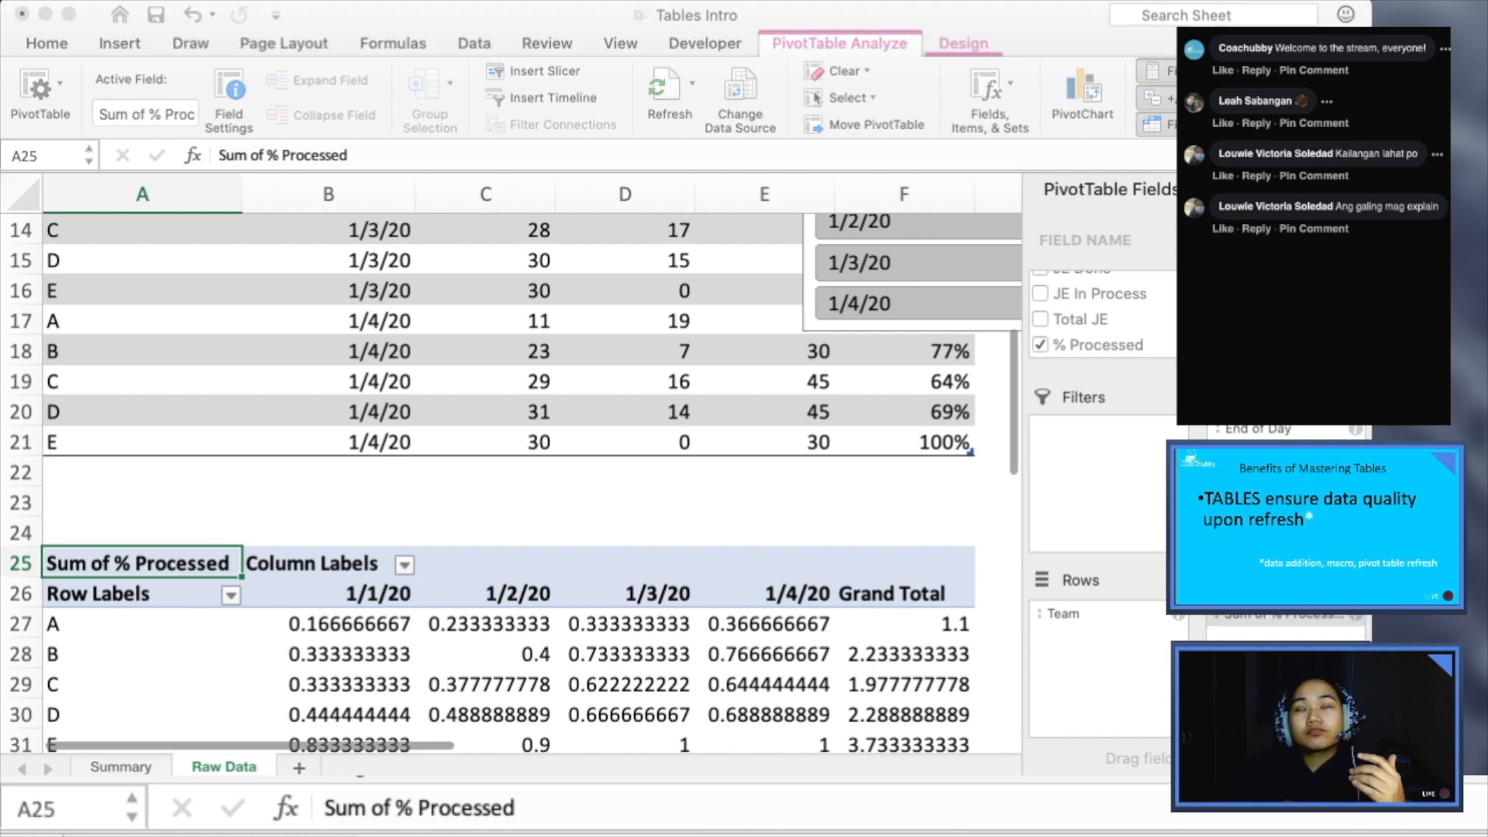
key(Return)
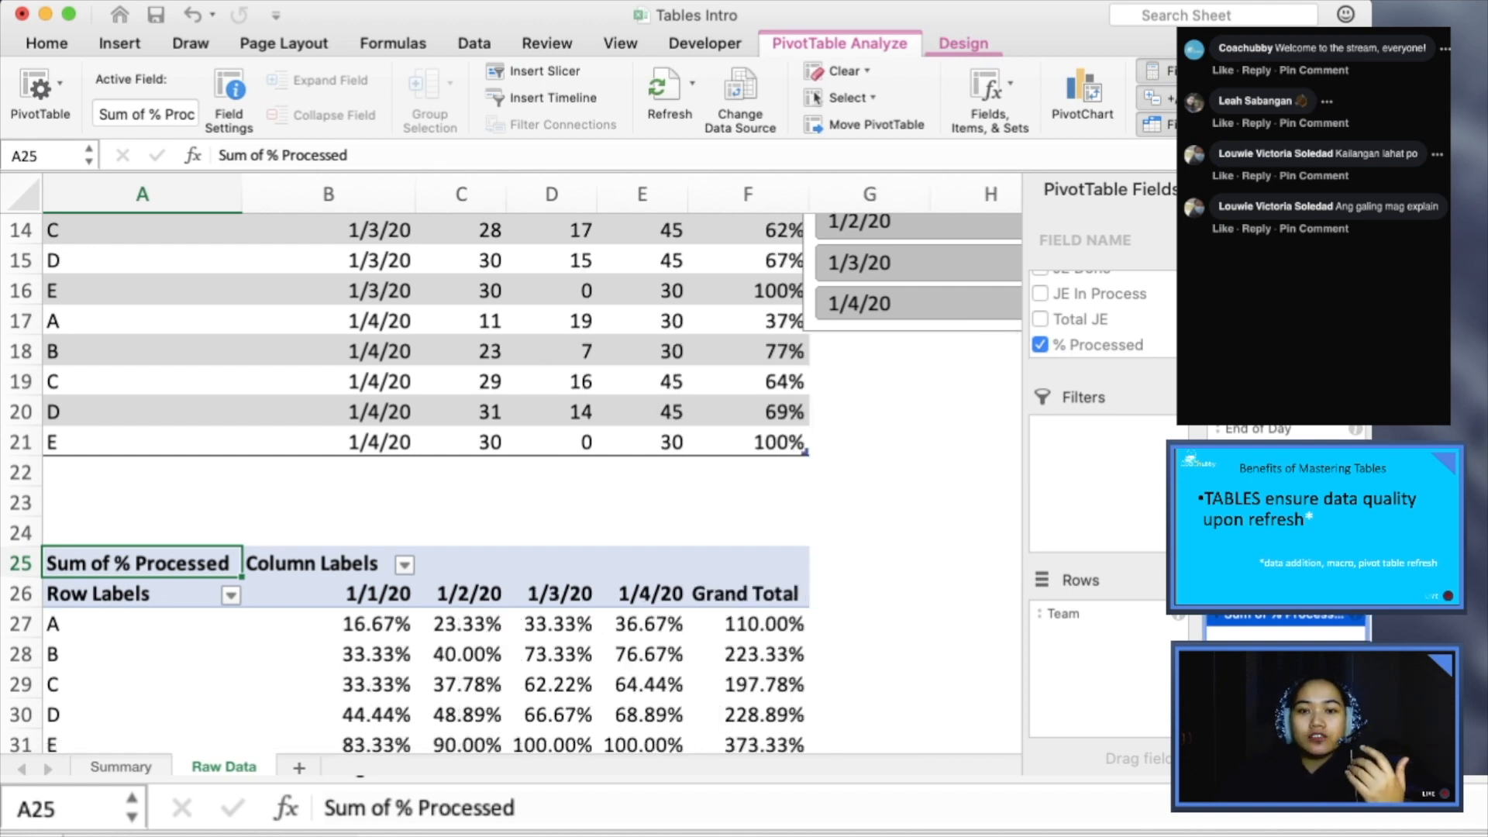
scroll(515, 481, down, 1)
scroll(515, 480, down, 5)
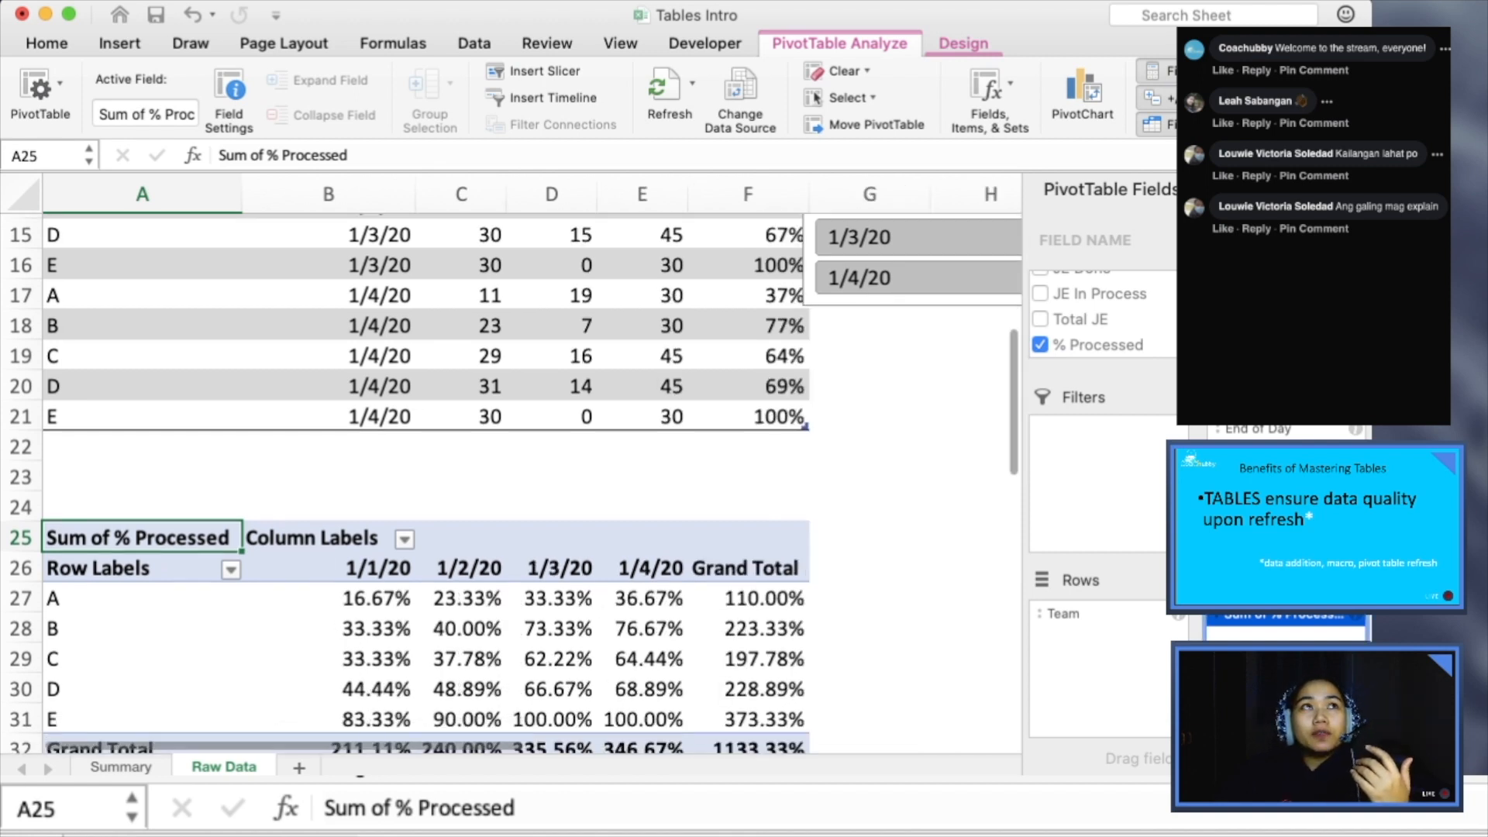
- Add a team F row directly below the table in row 22, with date 1/4, 0 JE Done and 5 JE In Process
scroll(515, 481, up, 4)
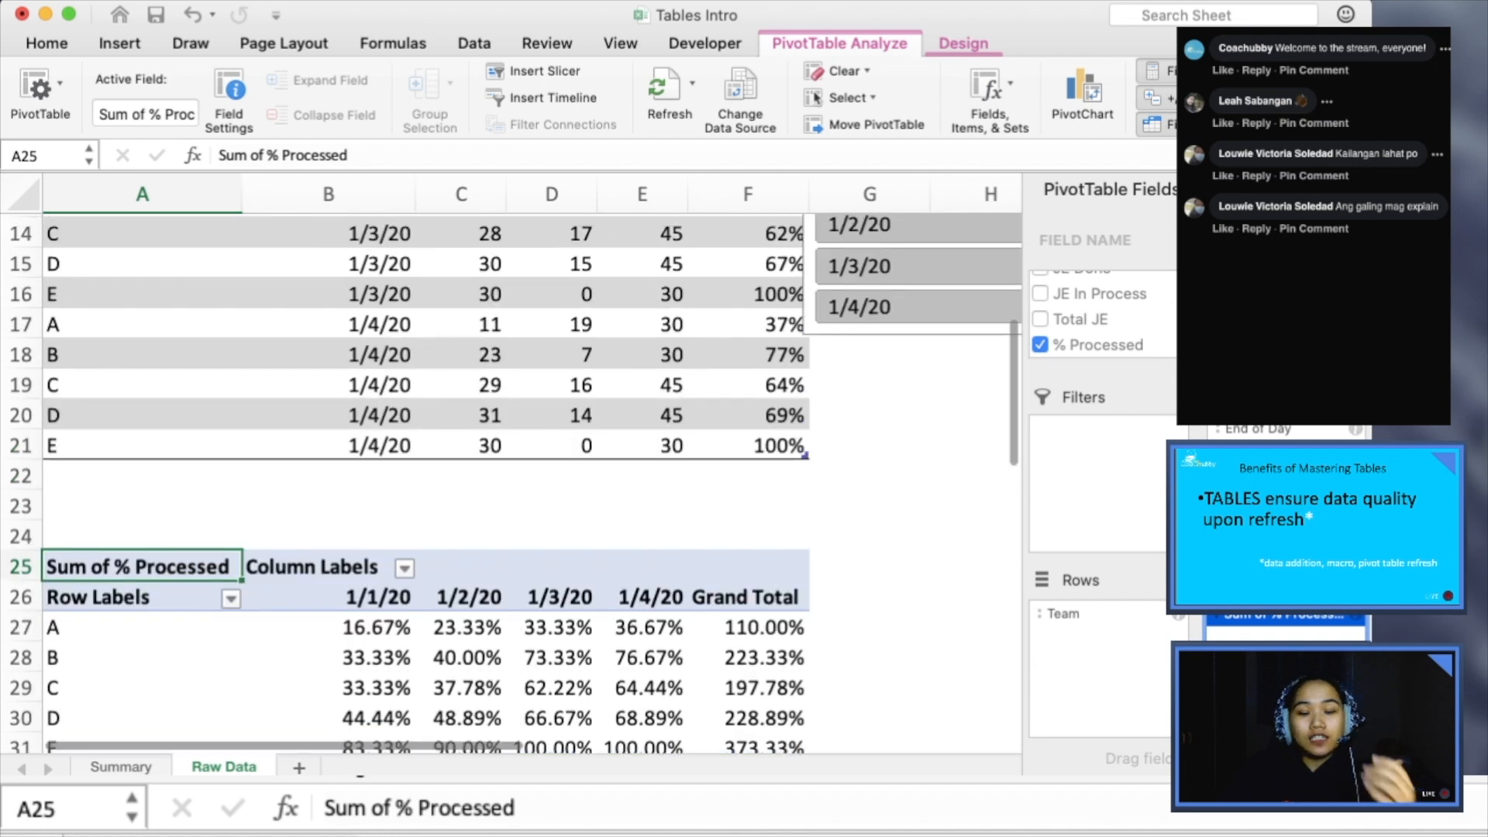
click(143, 475)
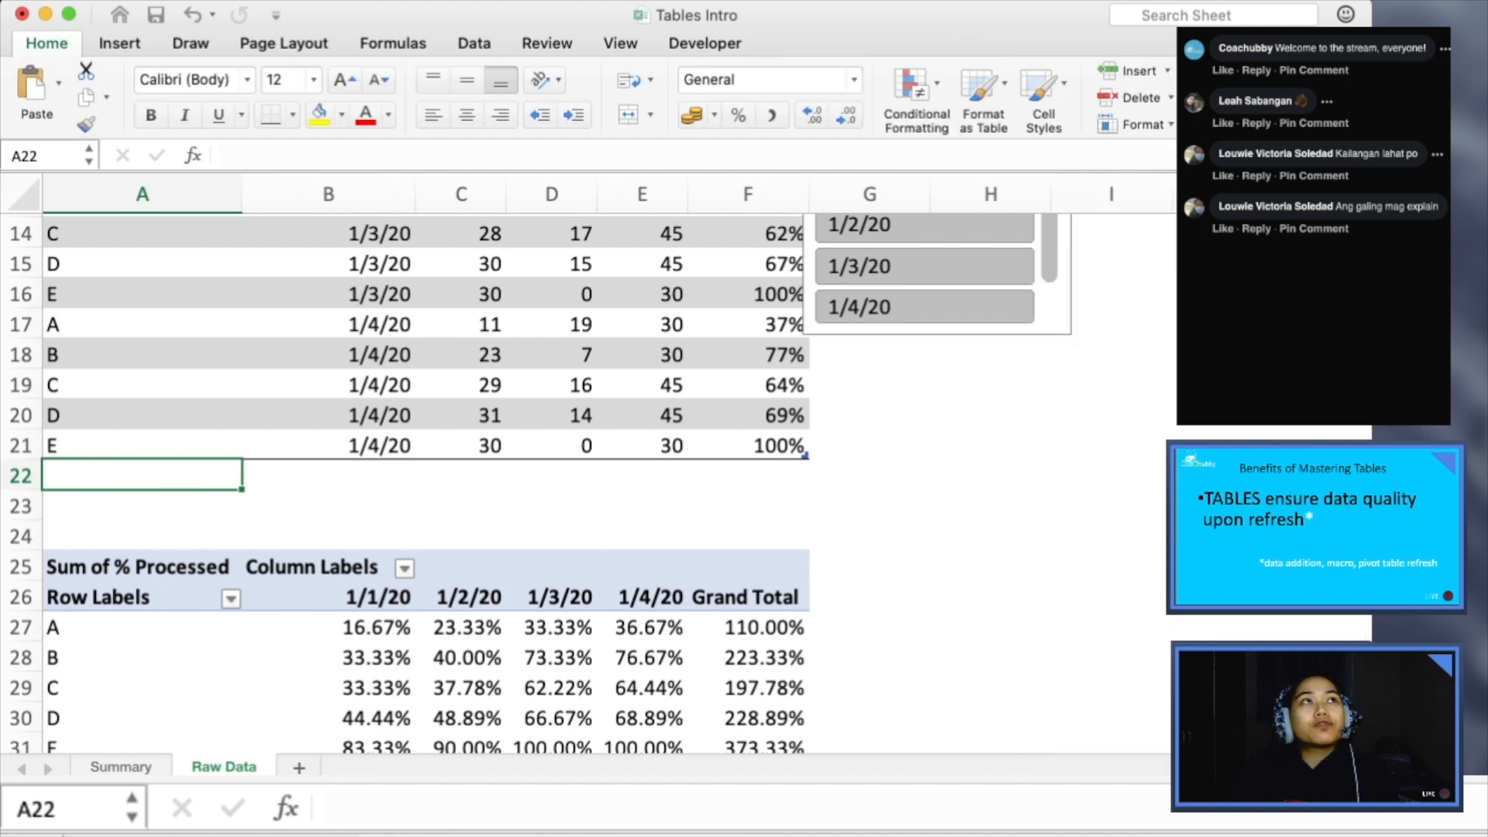
text(F)
key(Tab)
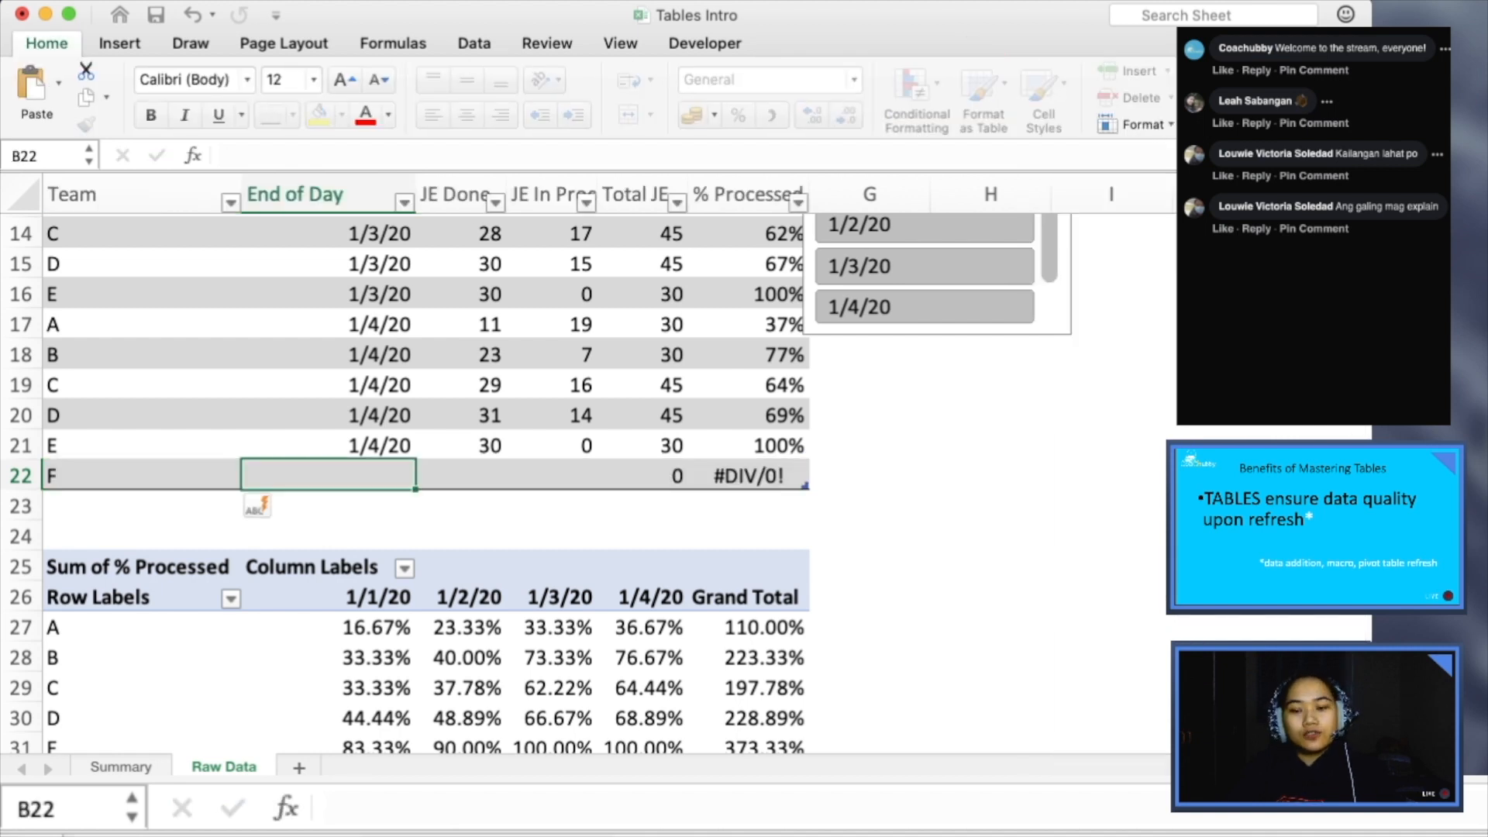
text(1/)
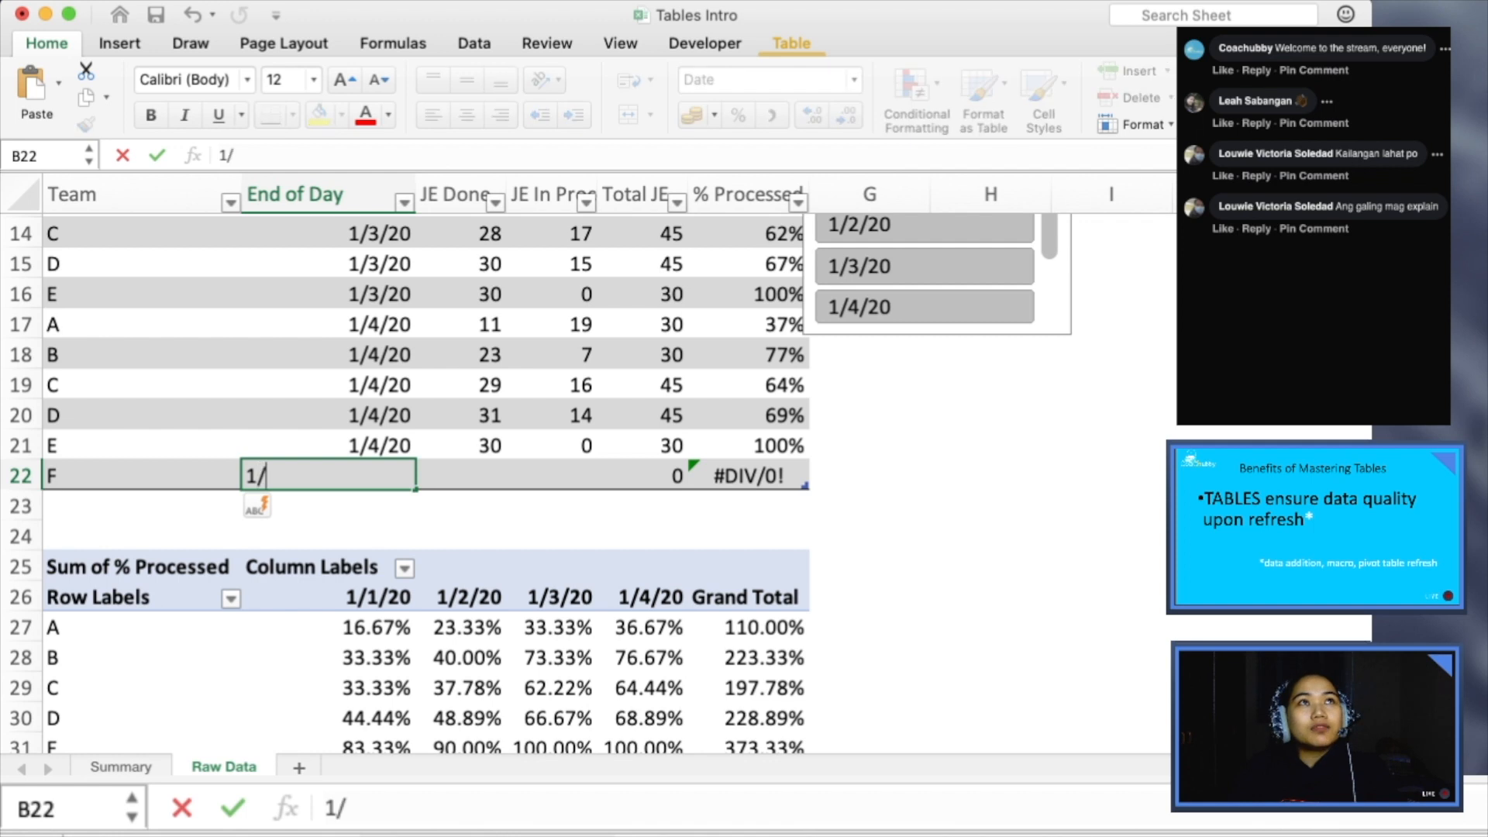
text(4)
key(Tab)
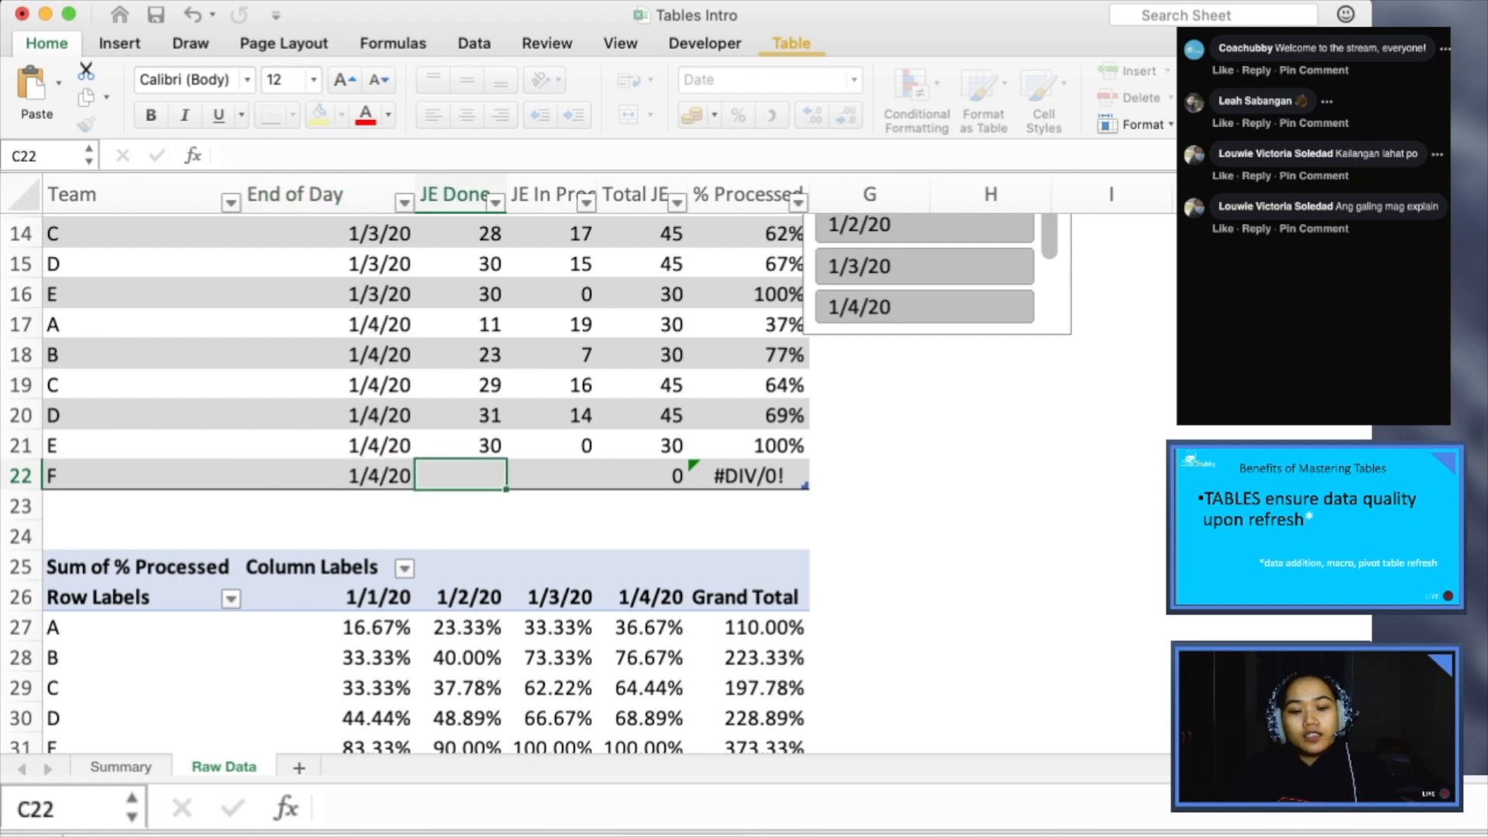
text(0)
key(Tab)
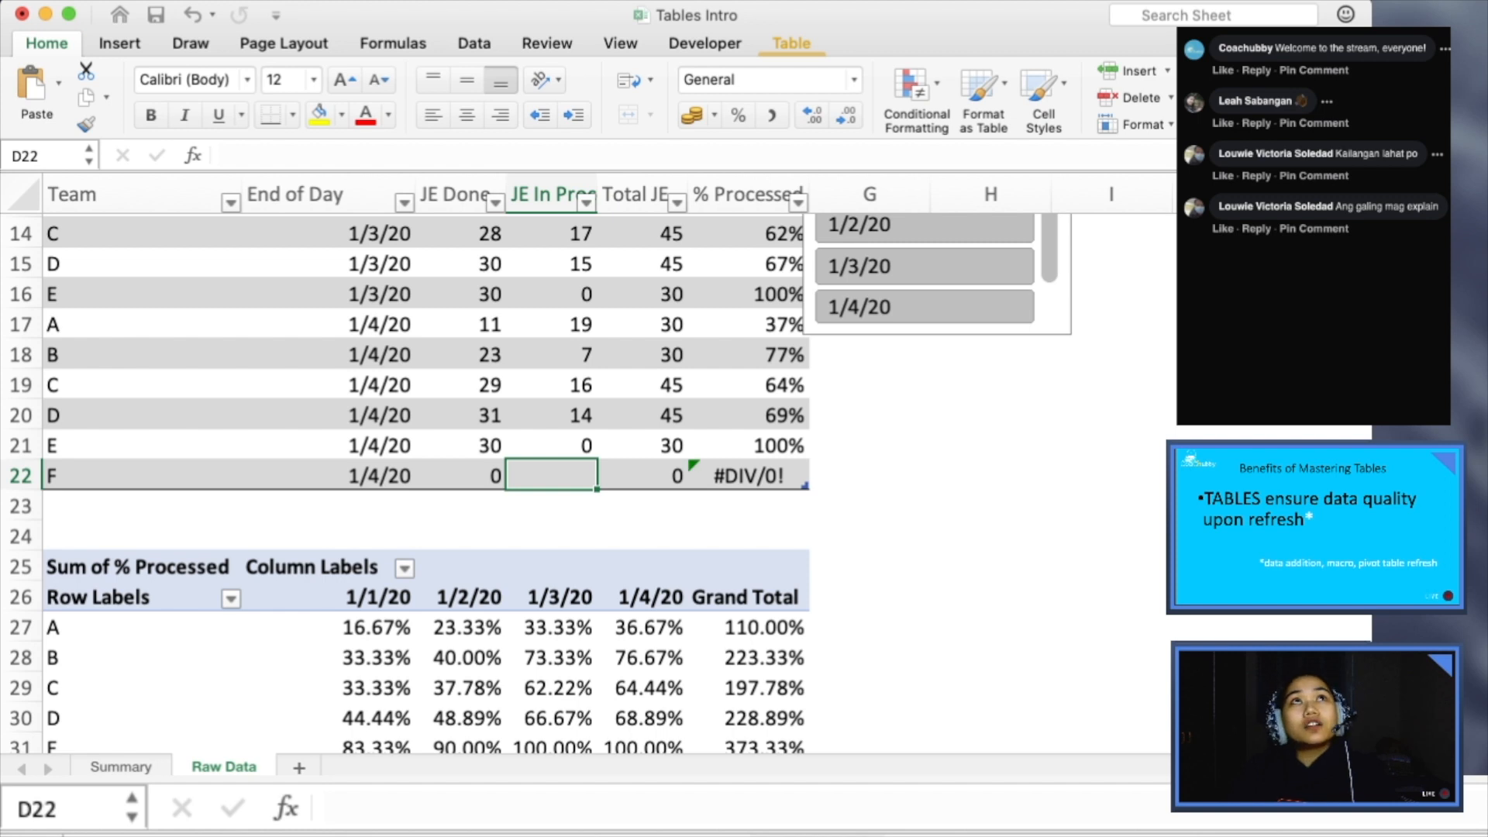
text(5)
key(Tab)
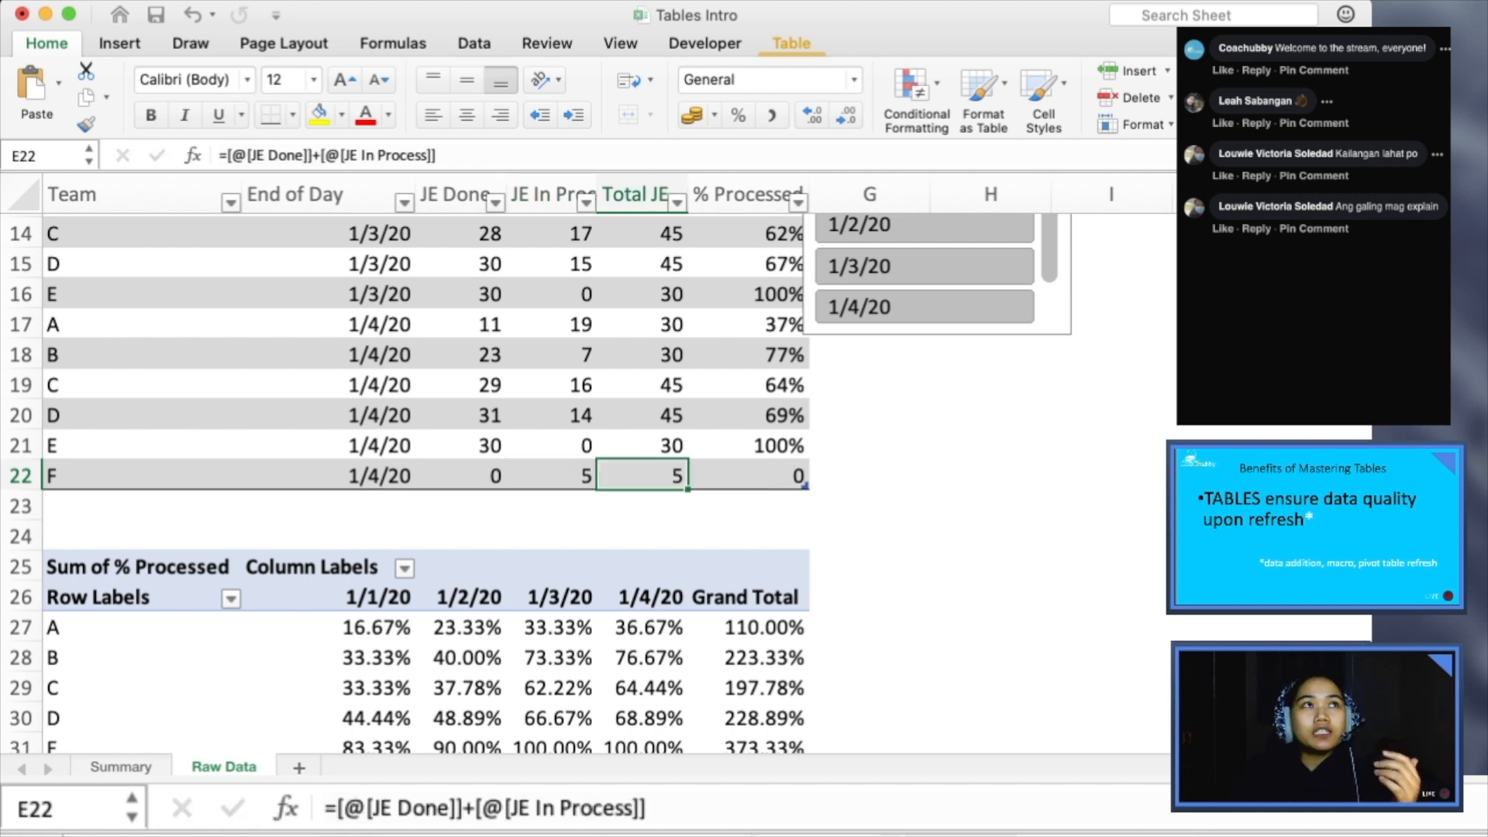
- Refresh the PivotTable to bring in the new team F row
scroll(589, 480, down, 1)
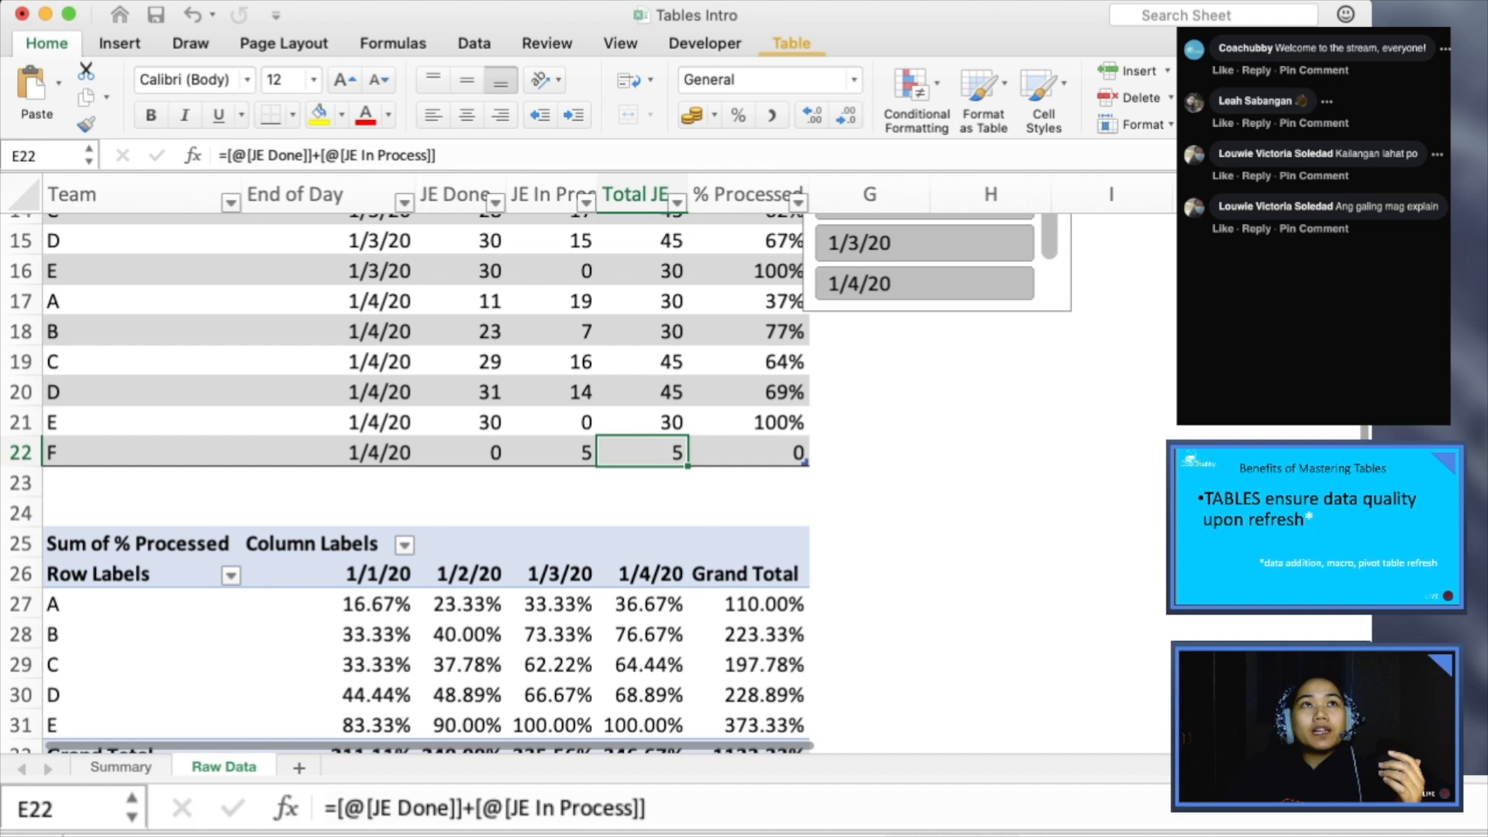
scroll(543, 480, down, 1)
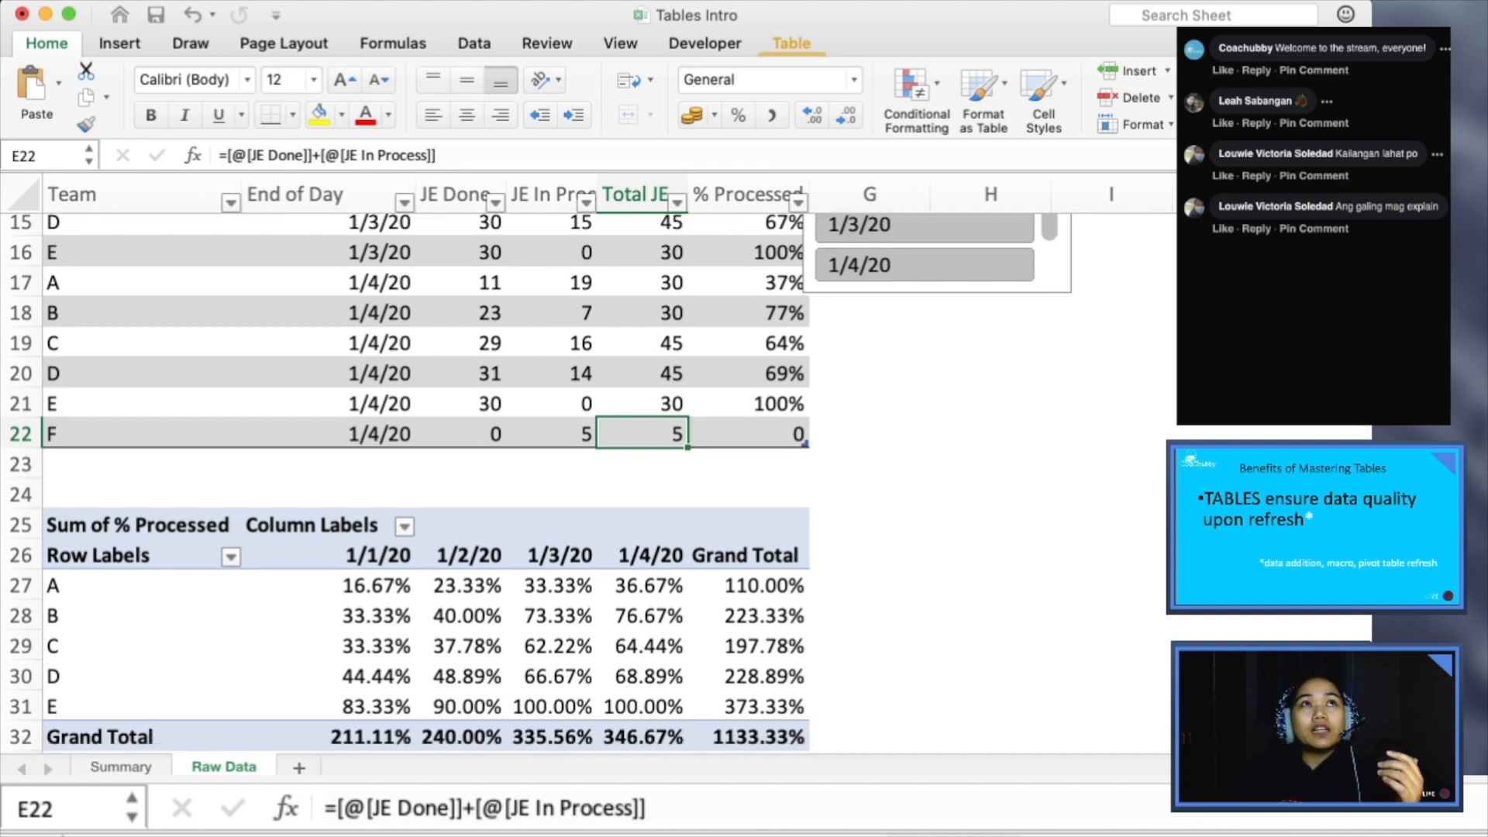
click(329, 585)
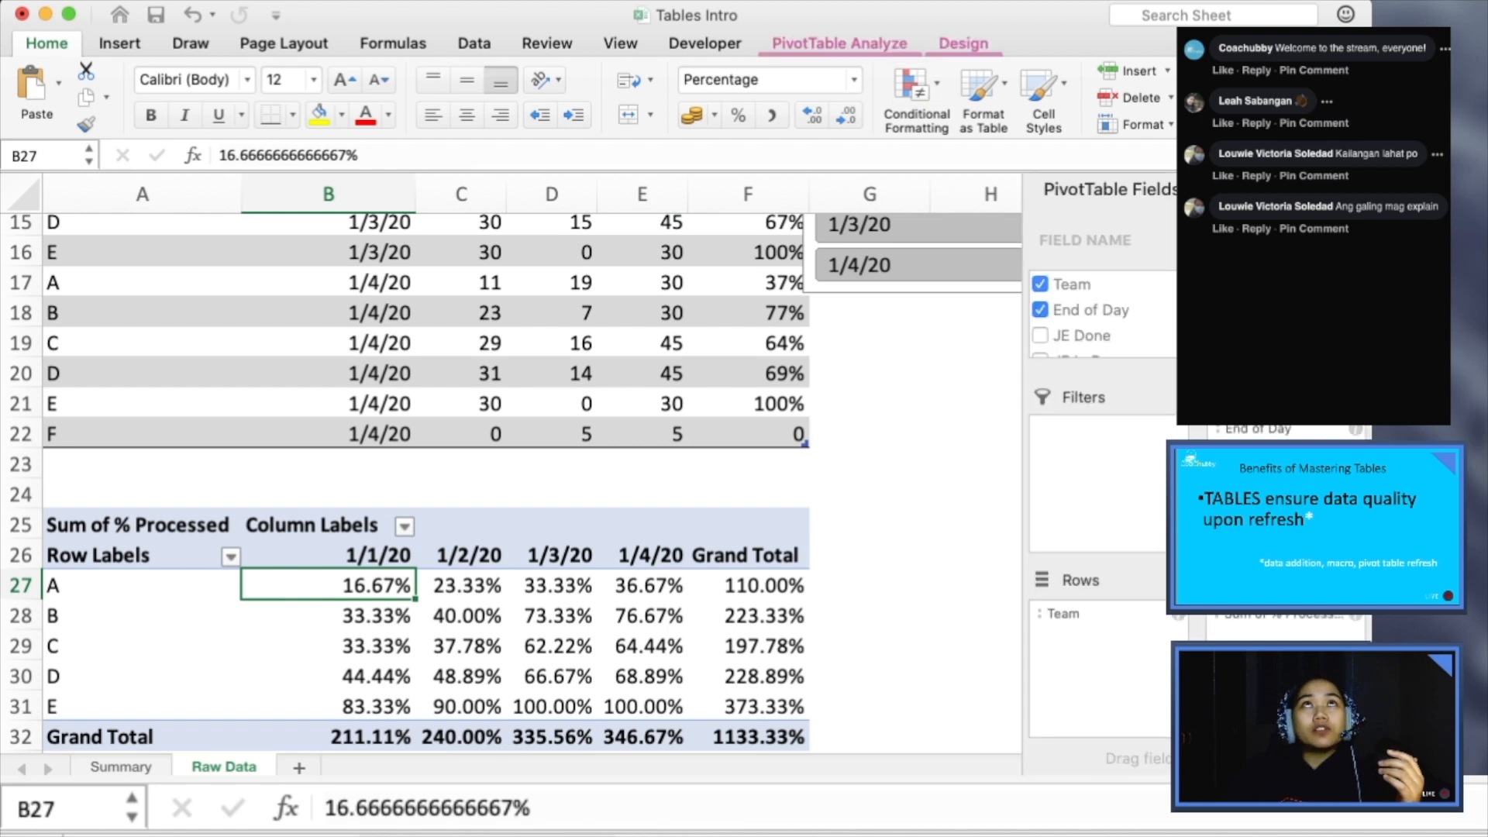
click(839, 44)
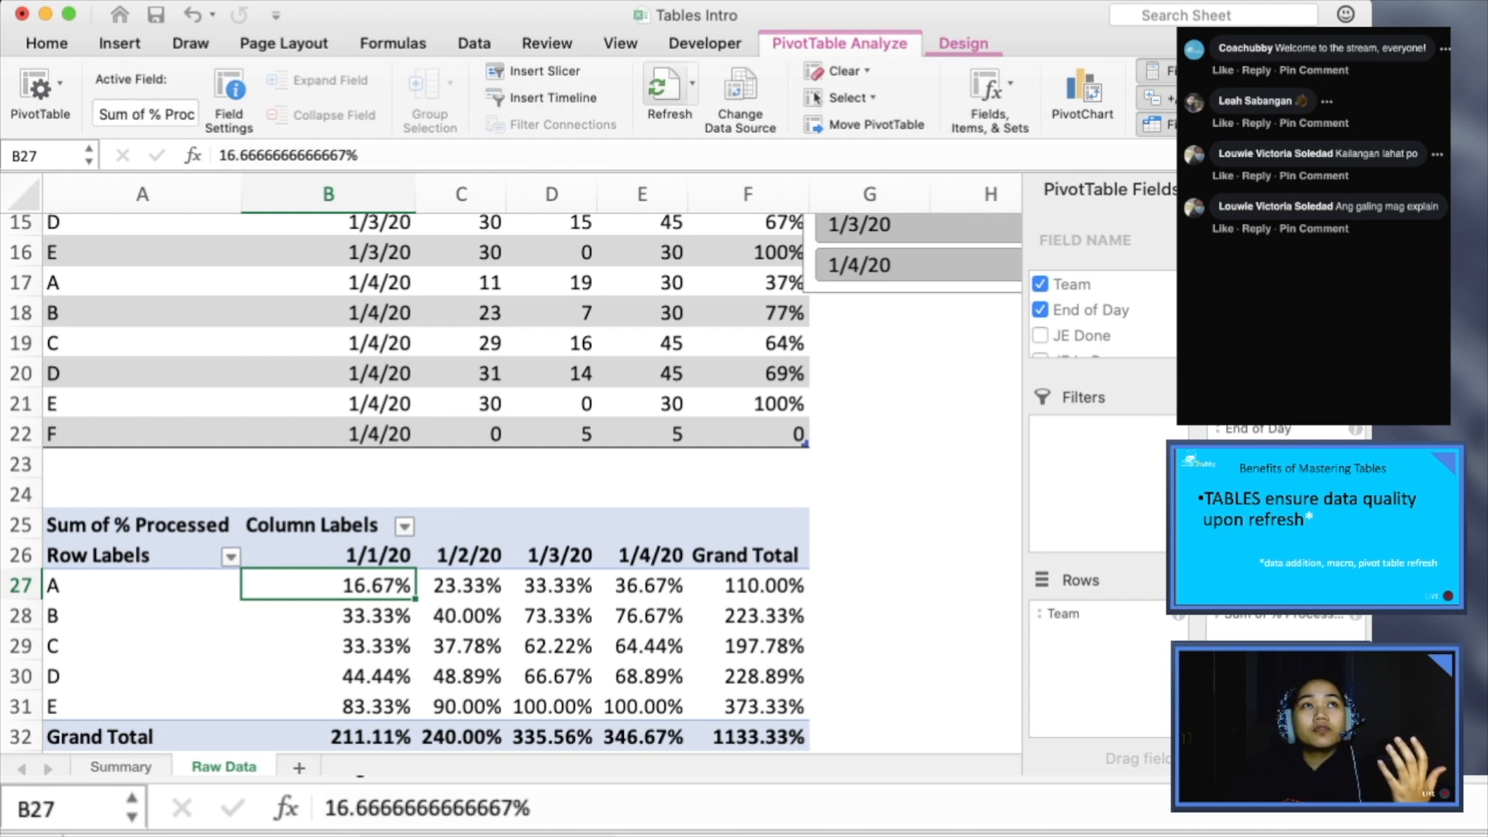
click(670, 89)
scroll(511, 484, down, 1)
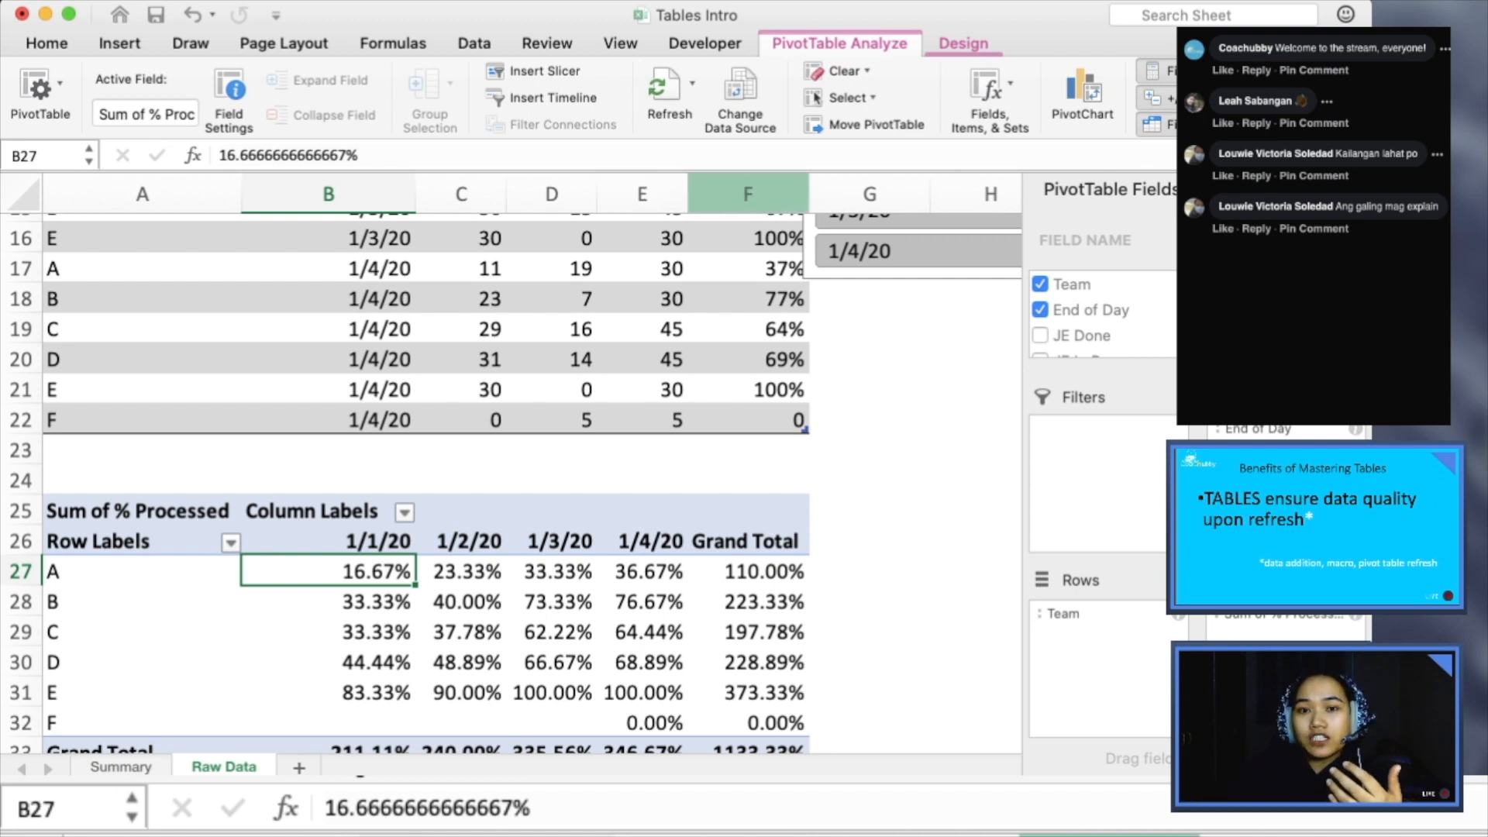
- Check the PivotTable's data source range without changing it, and compare the source table with the PivotTable
click(740, 93)
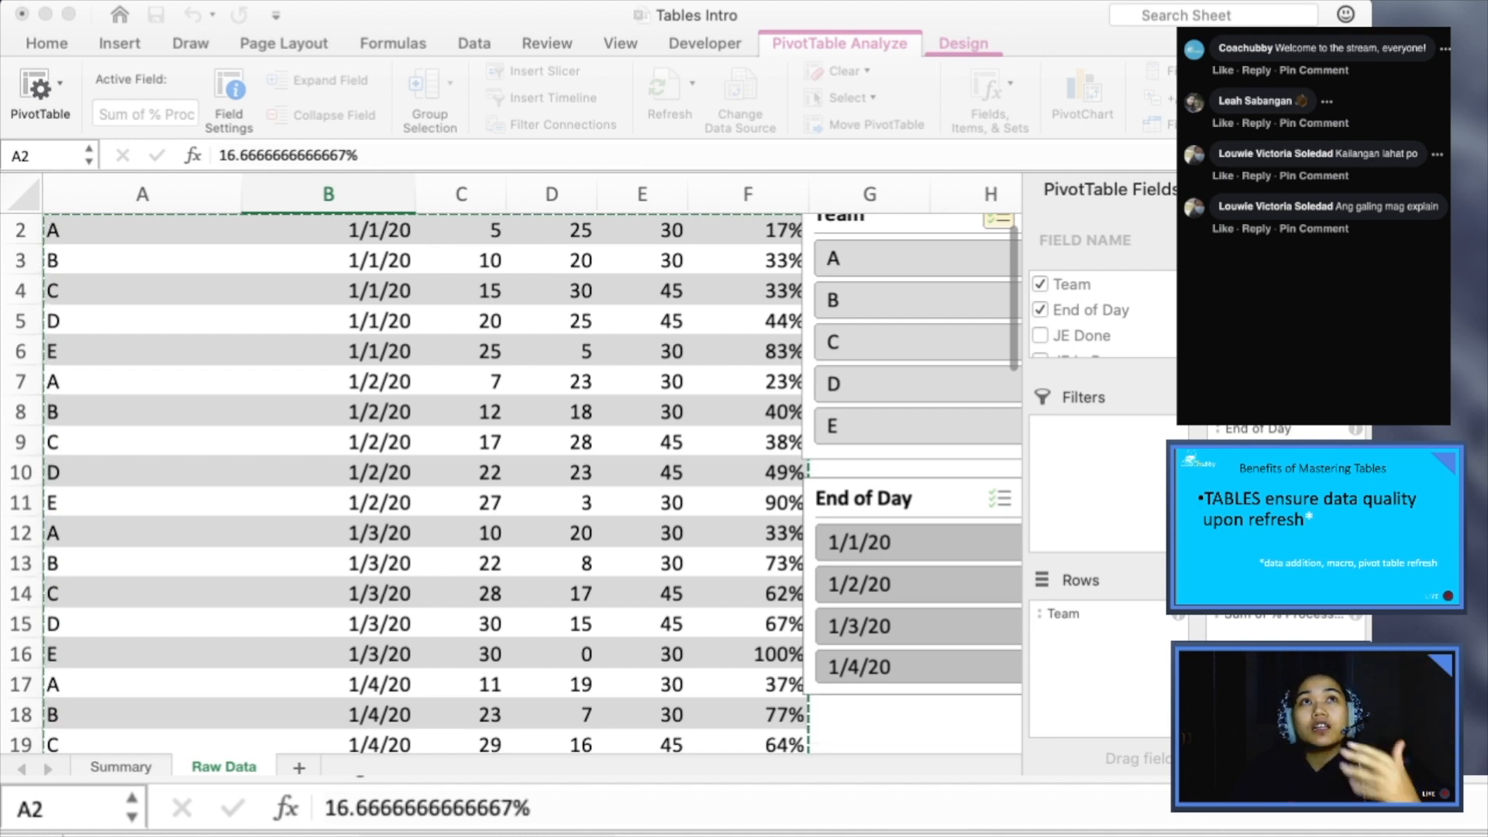
key(Escape)
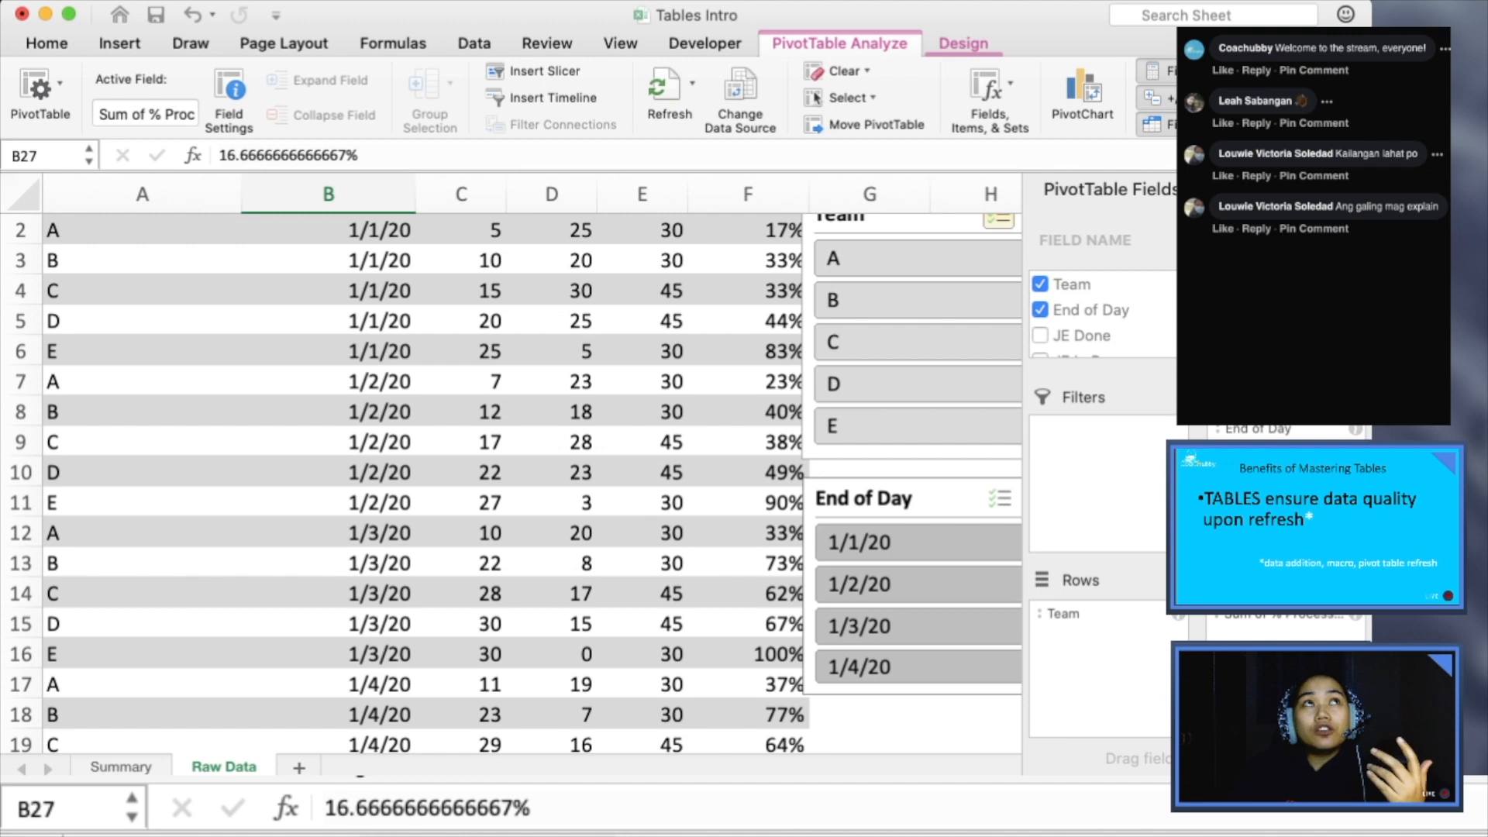
scroll(533, 482, up, 1)
scroll(511, 480, down, 9)
scroll(512, 480, up, 9)
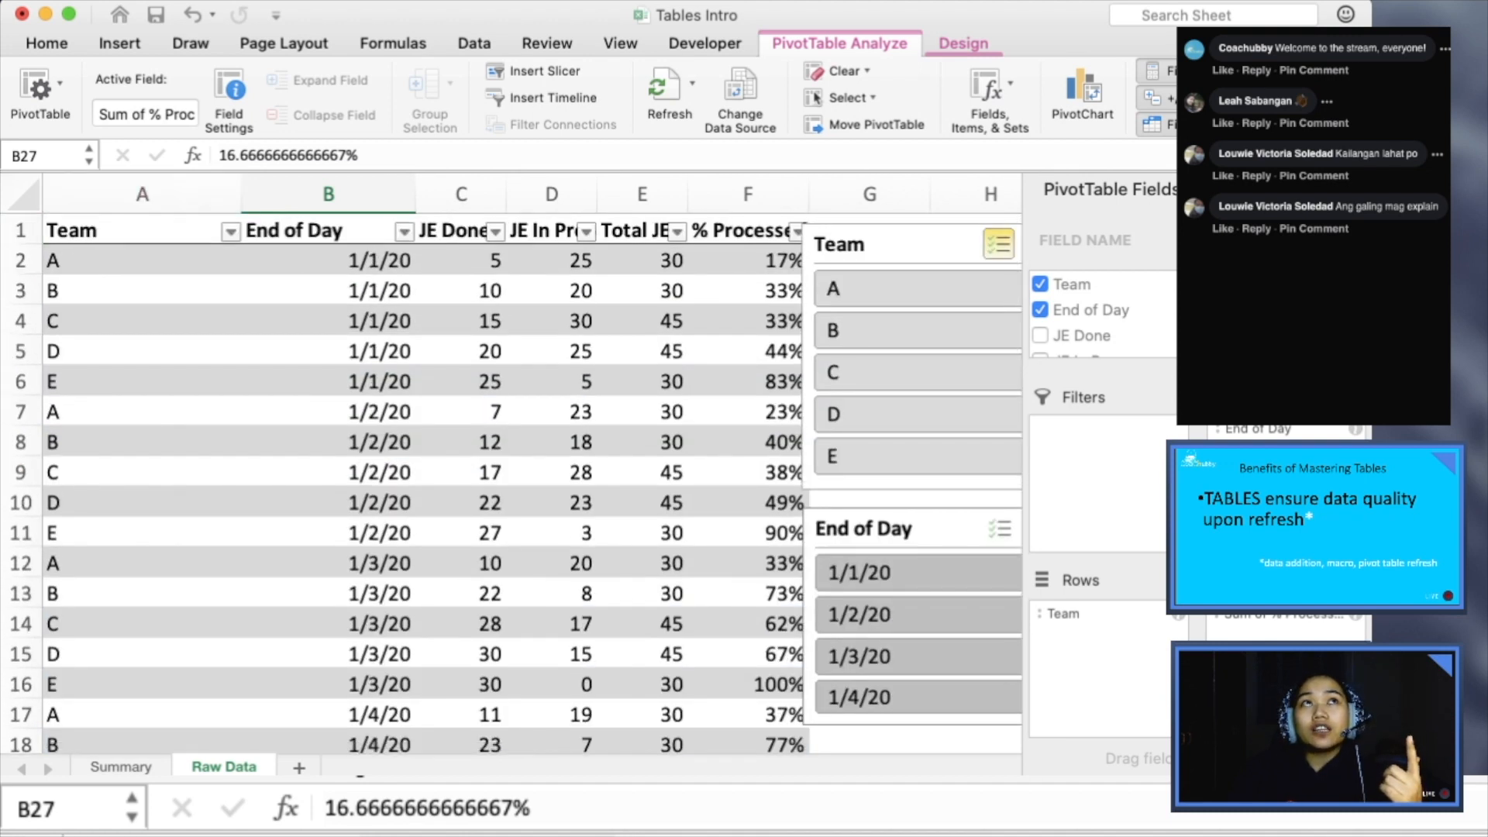
scroll(511, 481, down, 10)
scroll(512, 480, up, 8)
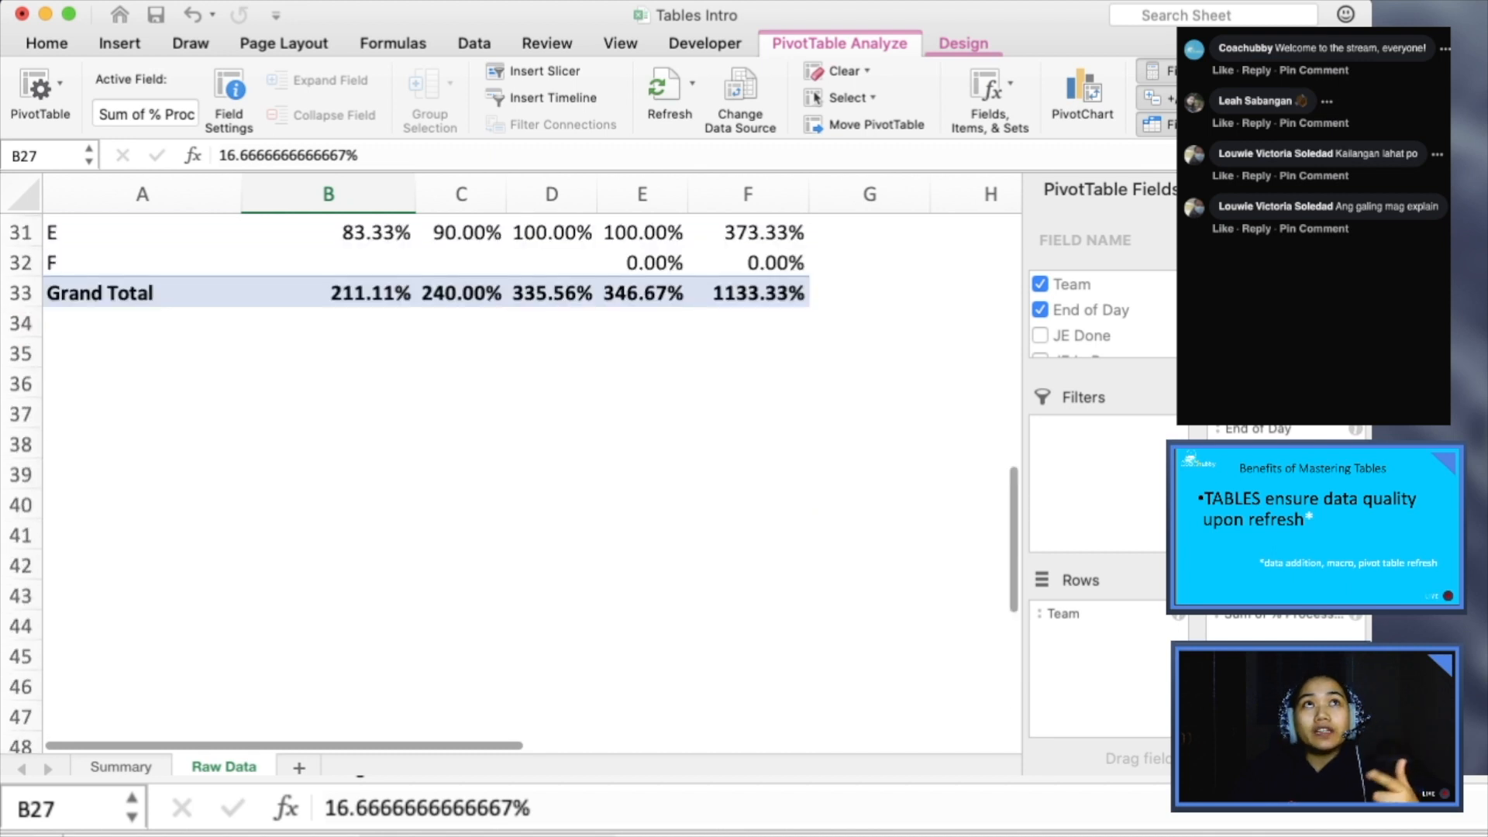
scroll(511, 480, down, 2)
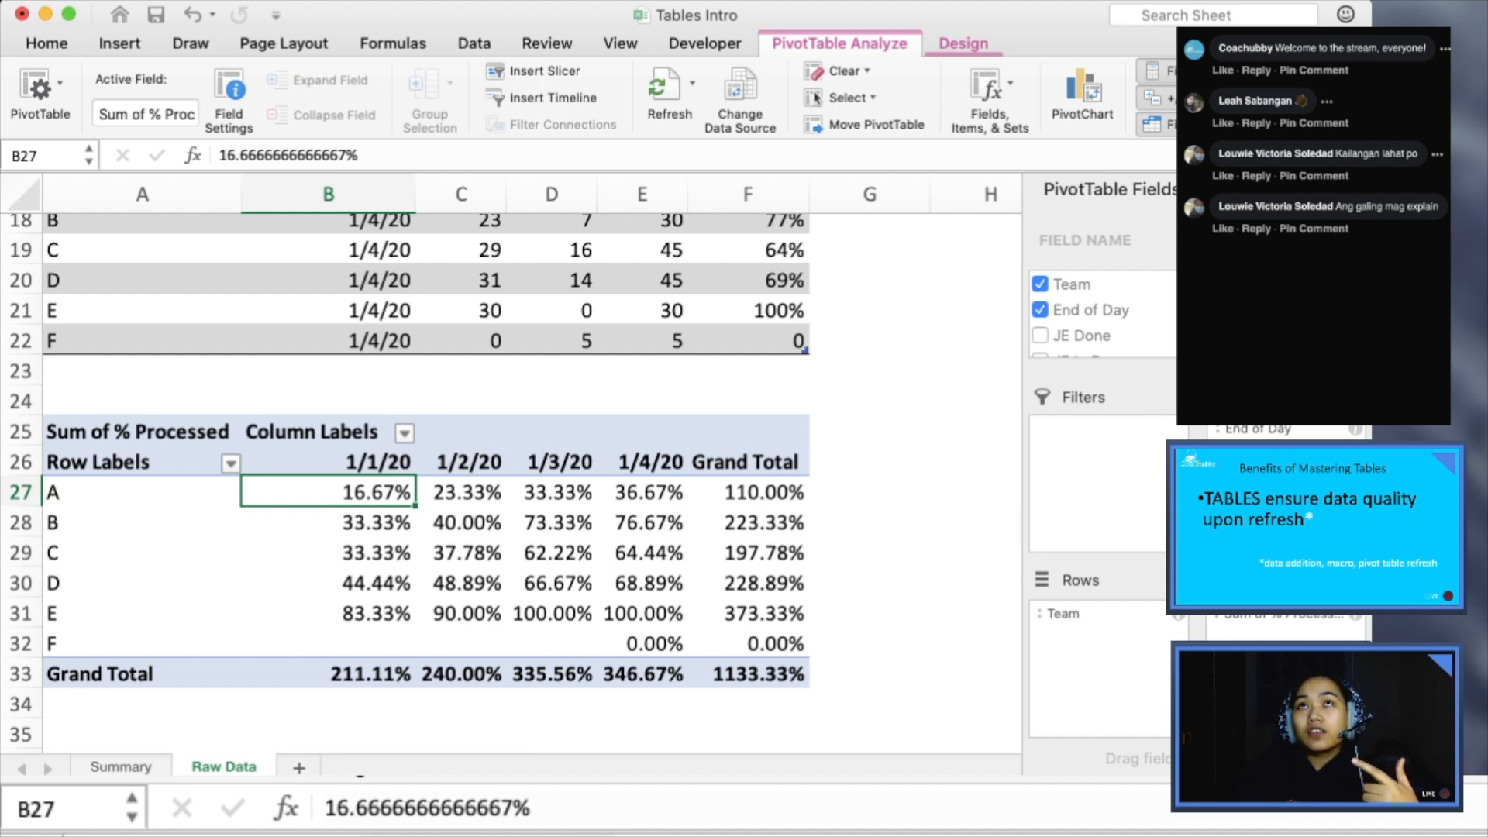
- Narrow the workbook window and insert a PivotChart based on the PivotTable
drag(1371, 434, 1176, 434)
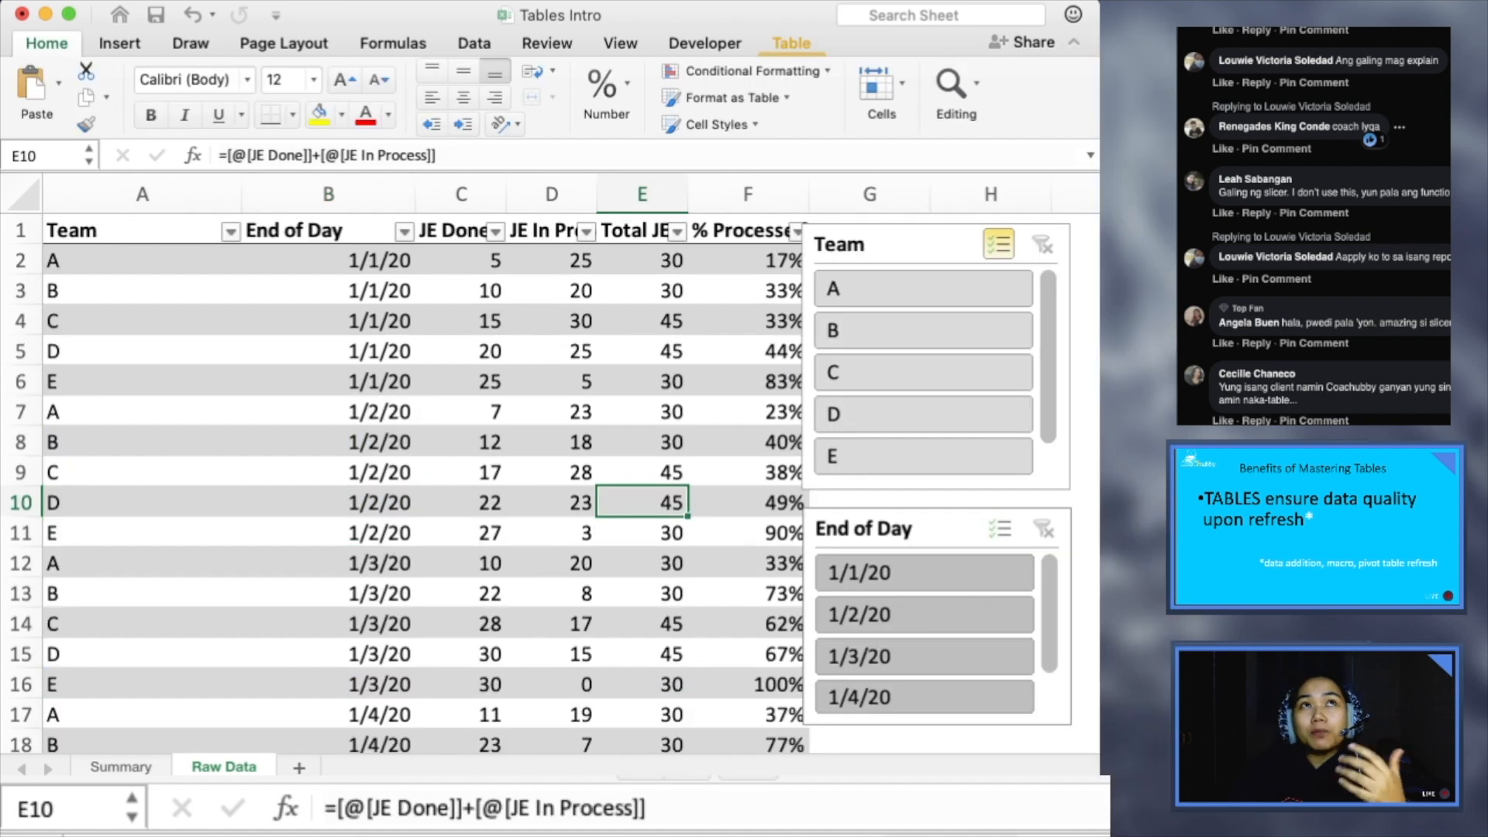
scroll(551, 425, down, 10)
click(551, 425)
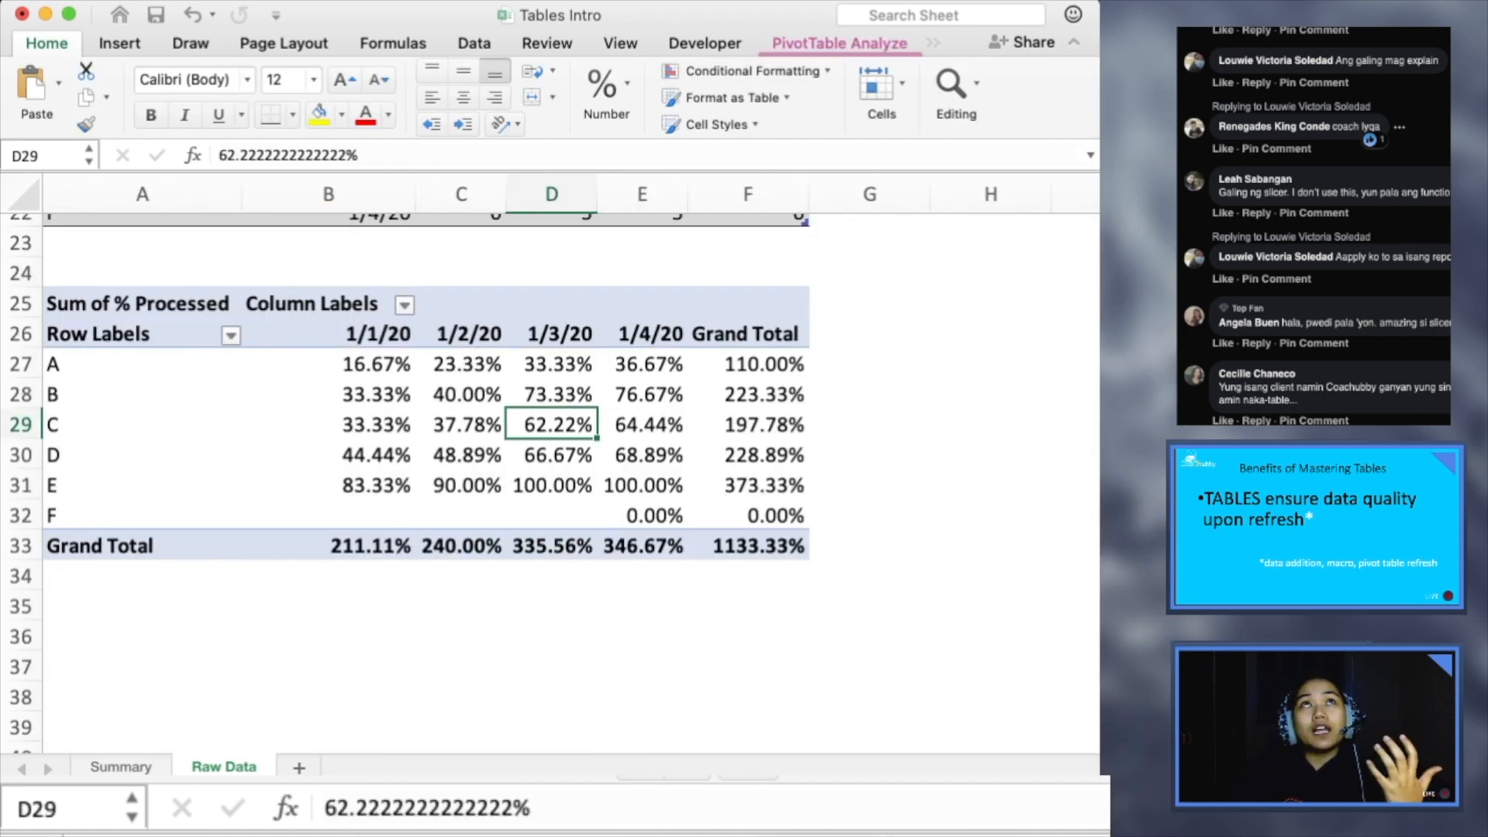
click(840, 44)
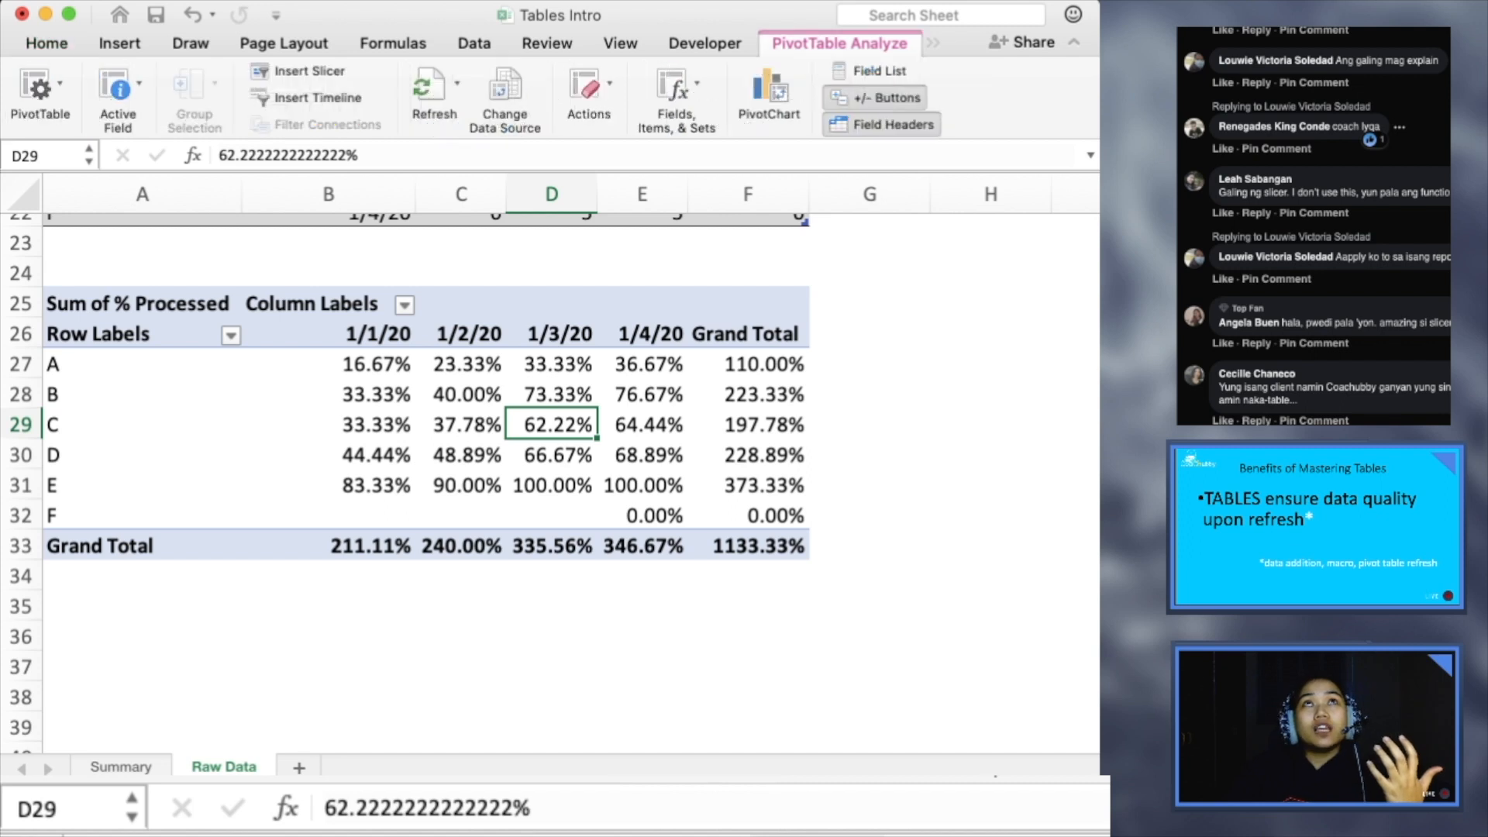
click(768, 87)
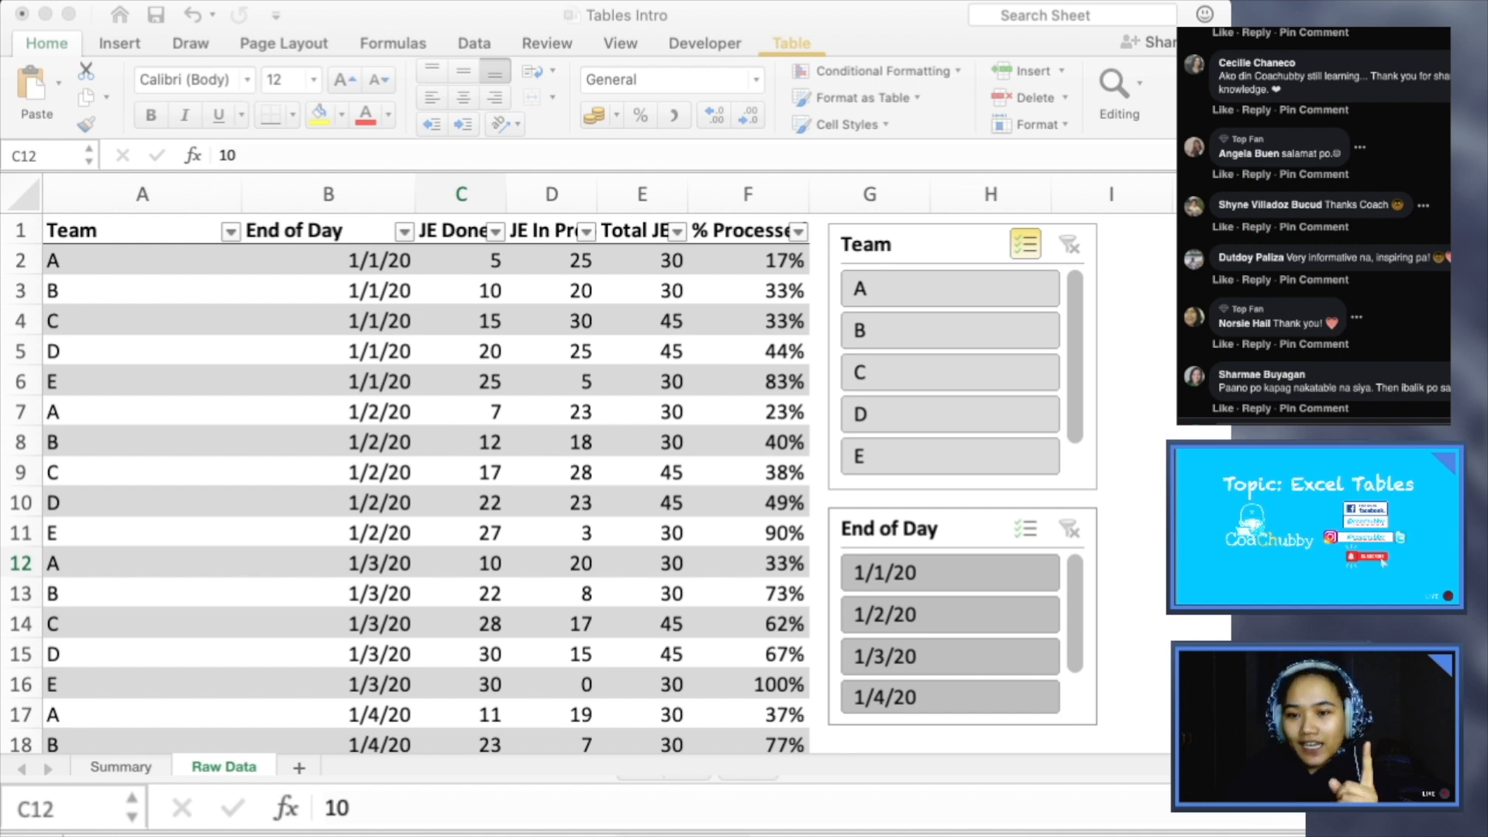
key(super+Tab)
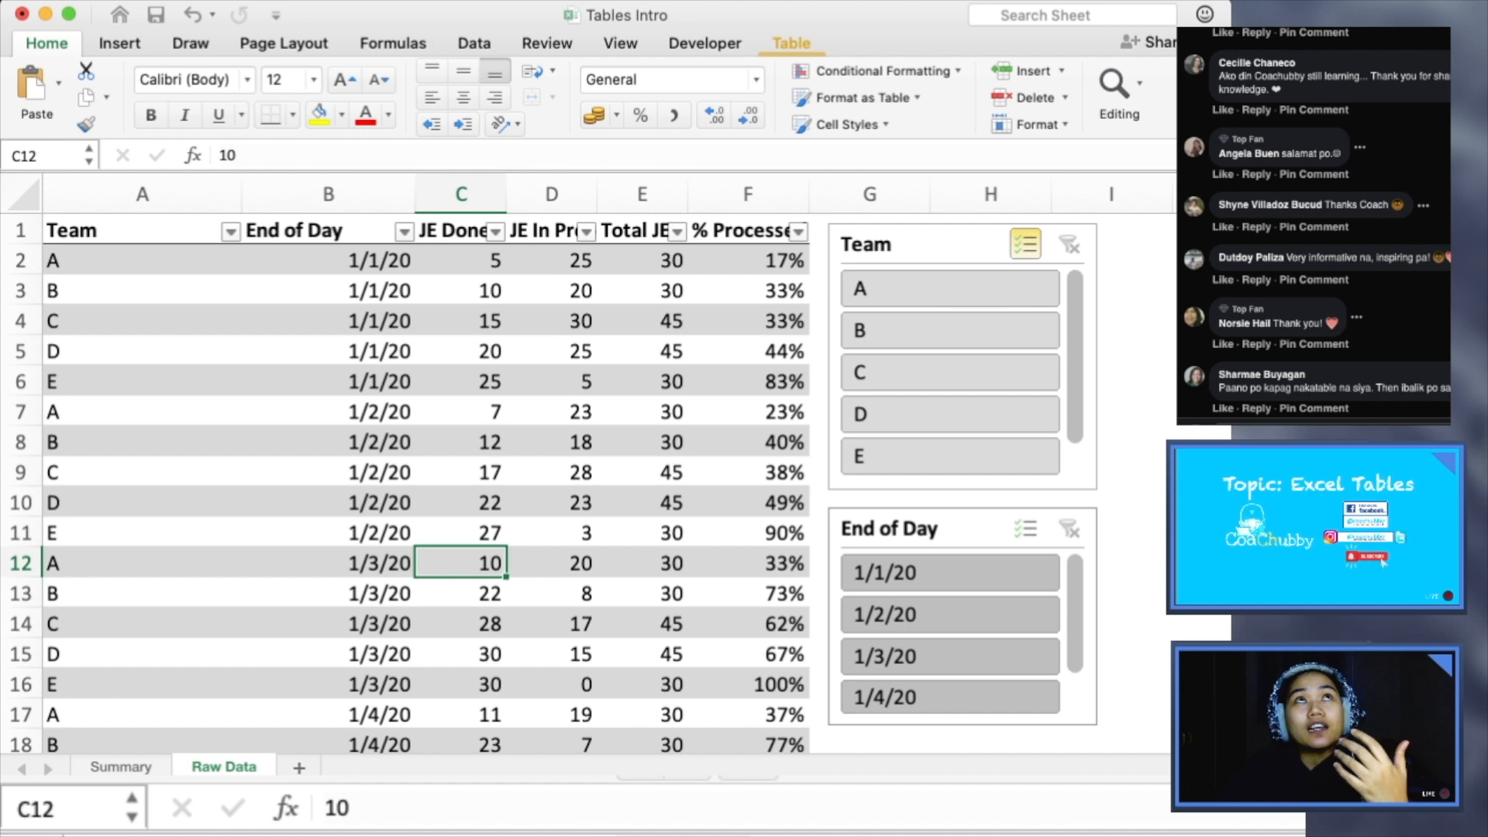
click(547, 43)
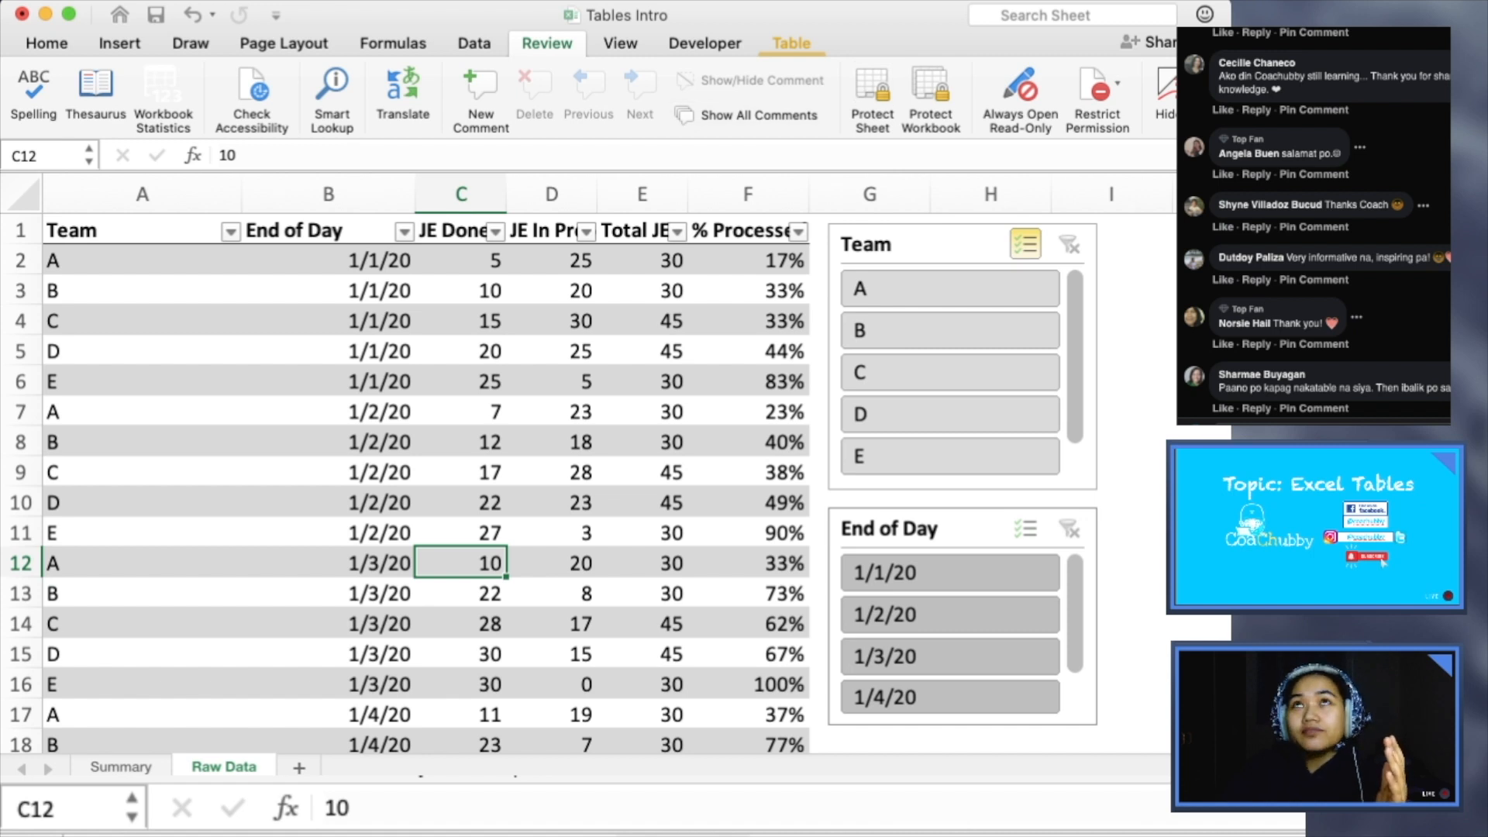
mouse_move(1231, 434)
mouse_down()
mouse_move(1376, 434)
mouse_move(1222, 434)
mouse_up()
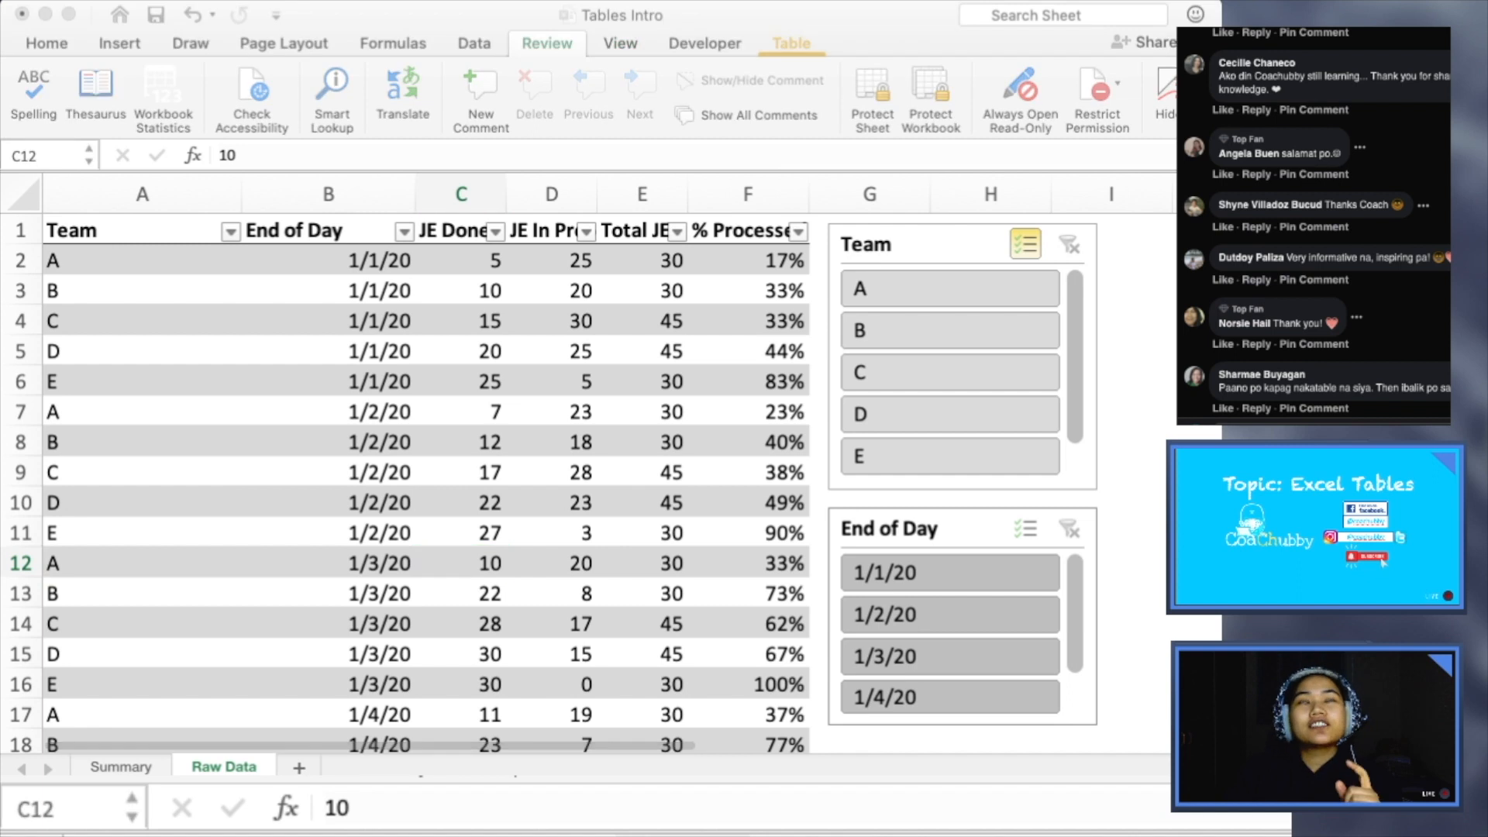
key(super+Tab)
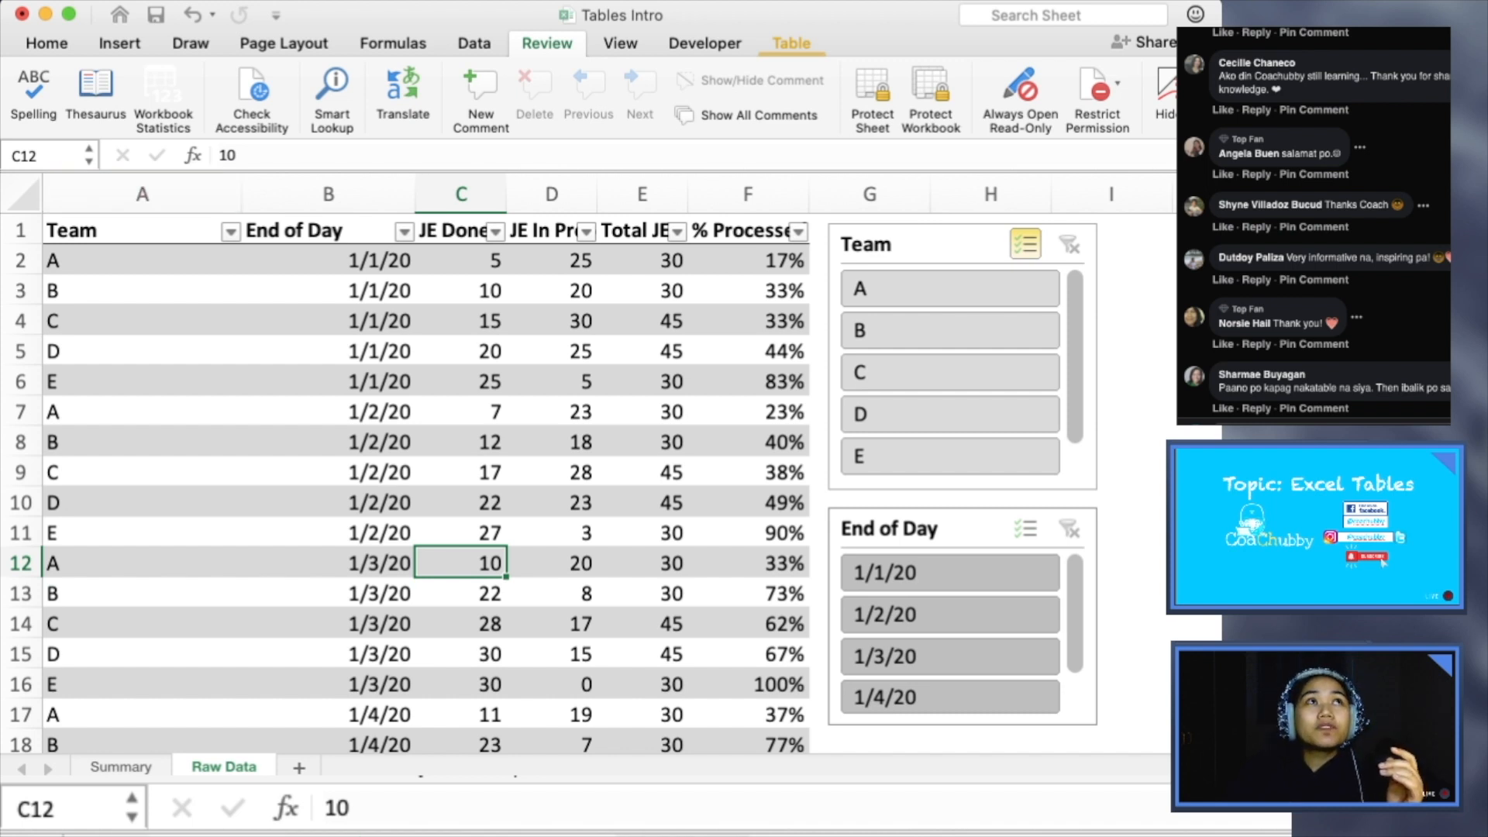
- Convert the Productivity table to a normal range
click(143, 231)
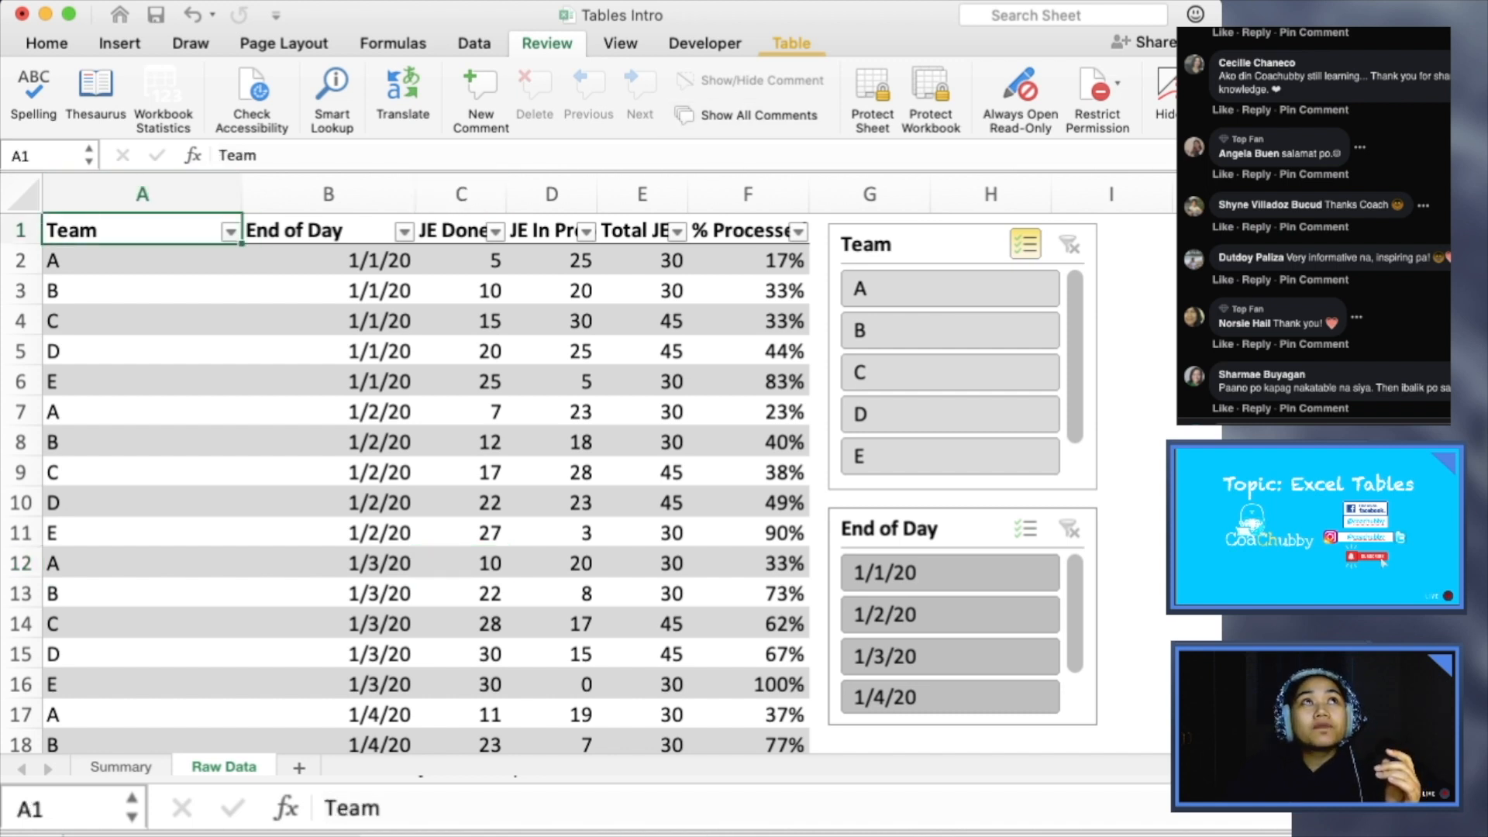
click(791, 43)
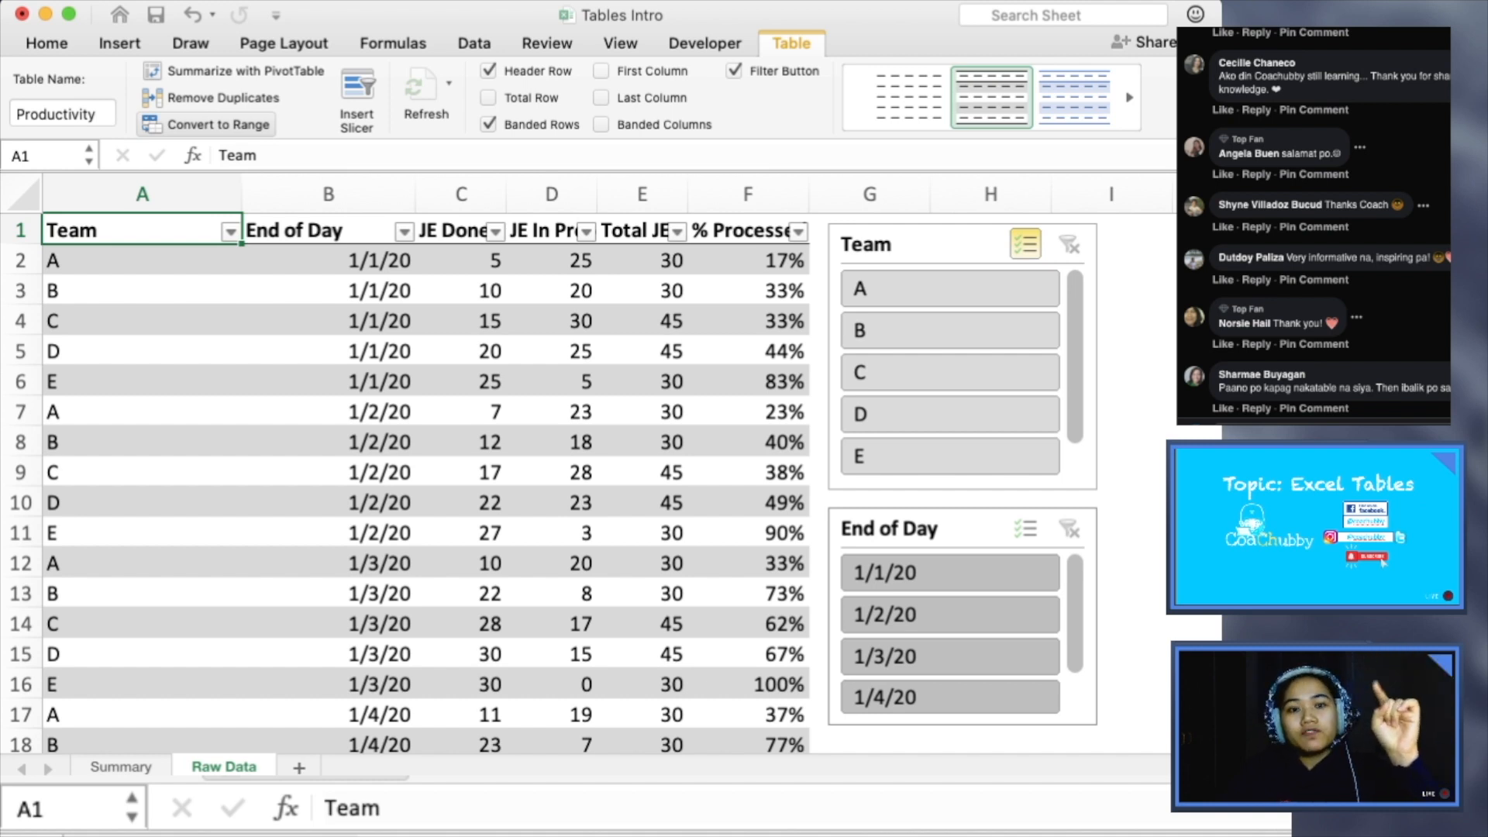
click(207, 124)
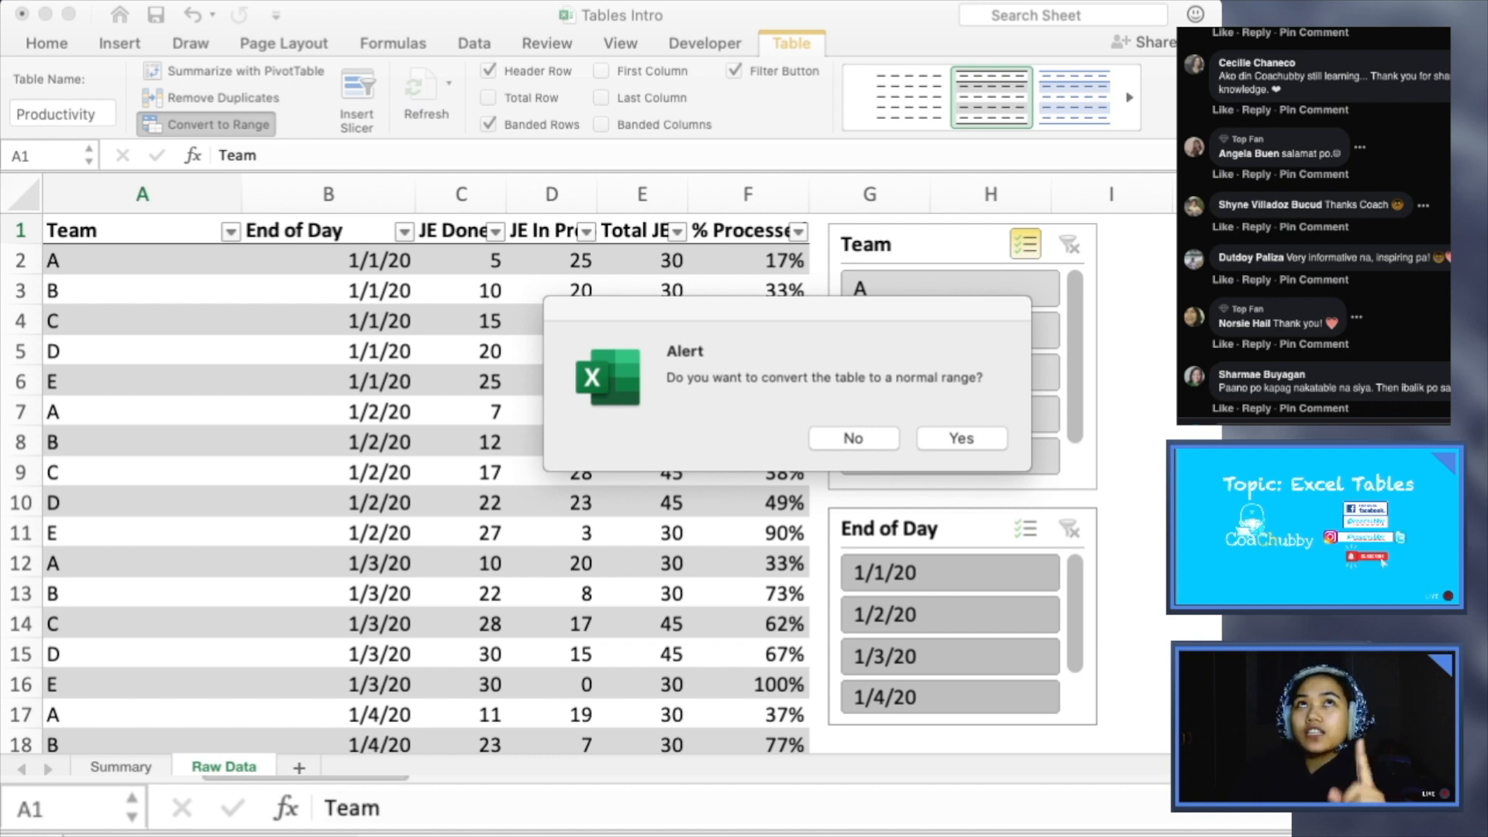
key(Return)
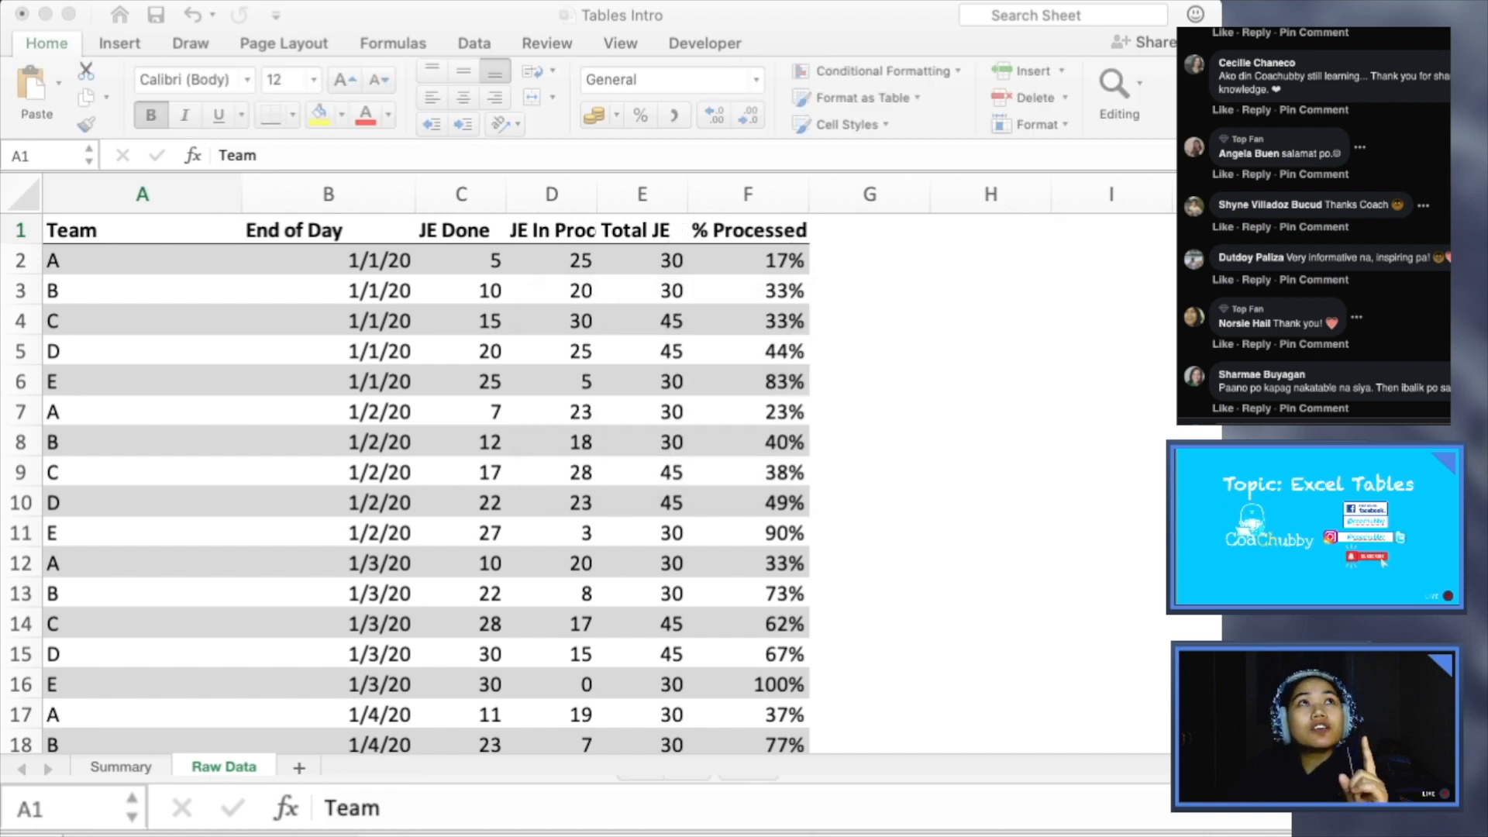
- Look over the columns of the converted Raw Data range and the PivotTable below it
click(328, 351)
click(328, 351)
click(142, 194)
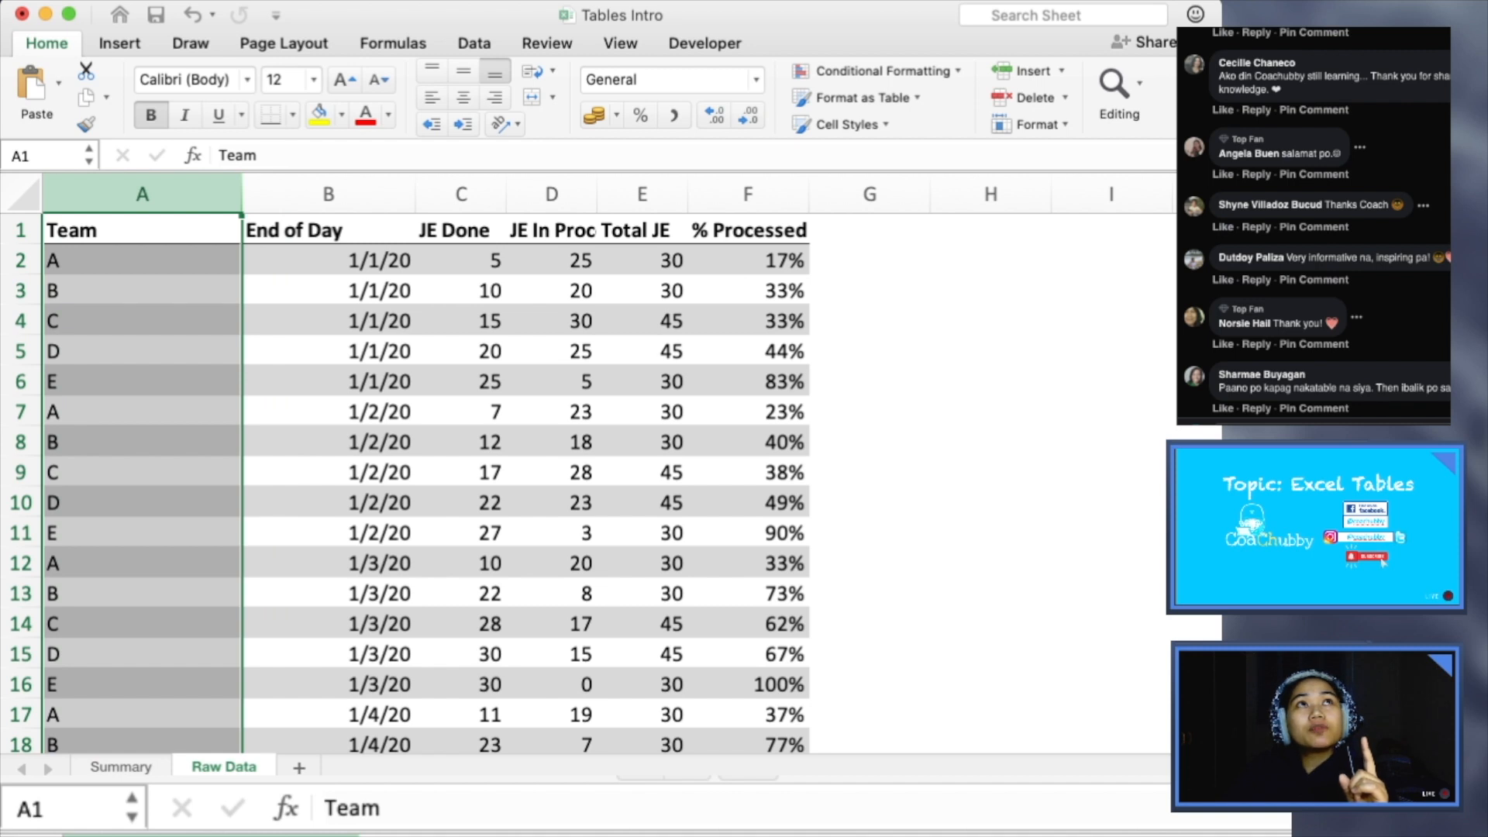
click(328, 321)
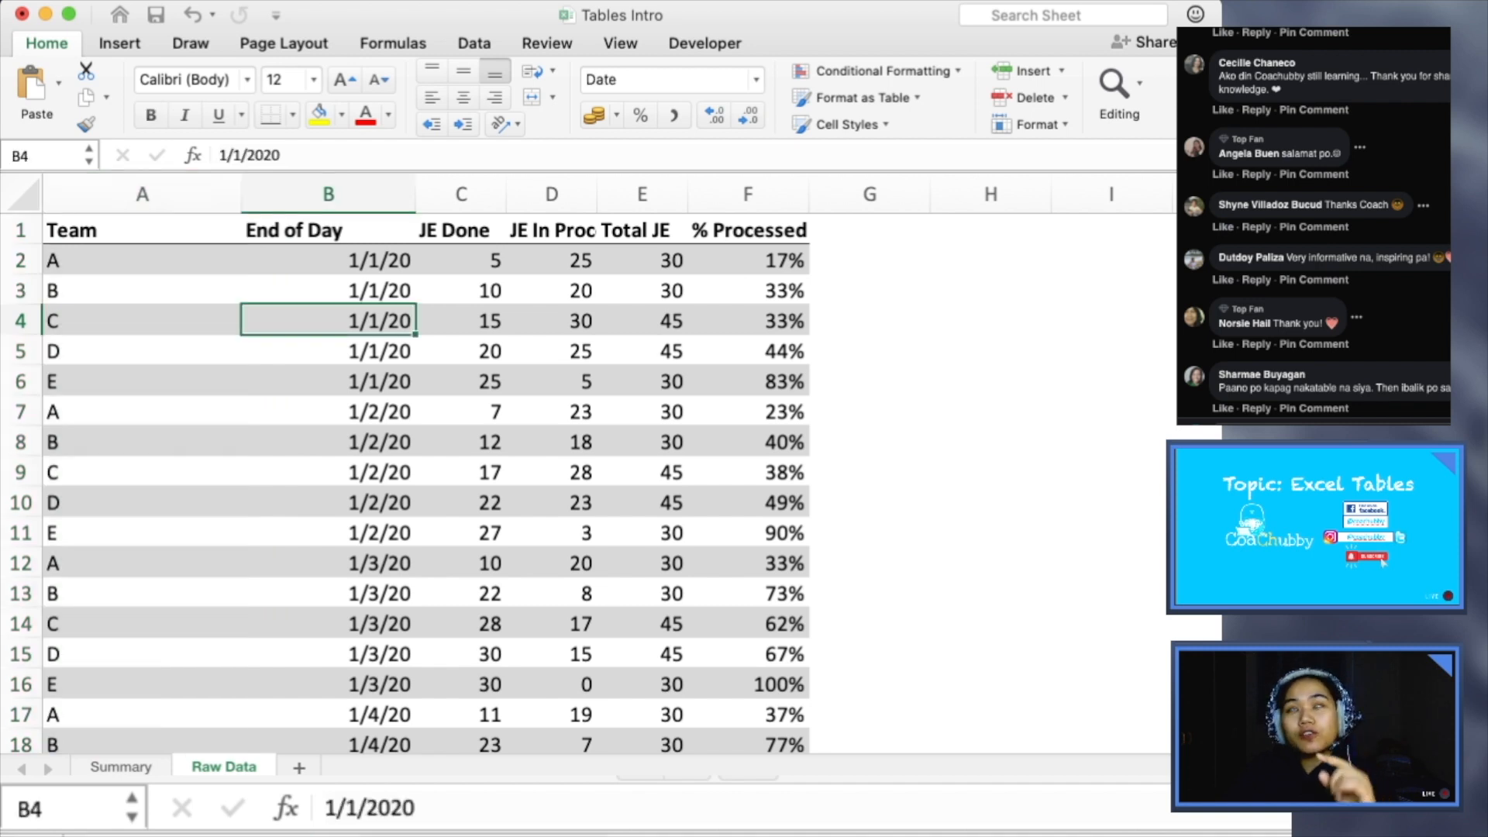
scroll(426, 481, down, 10)
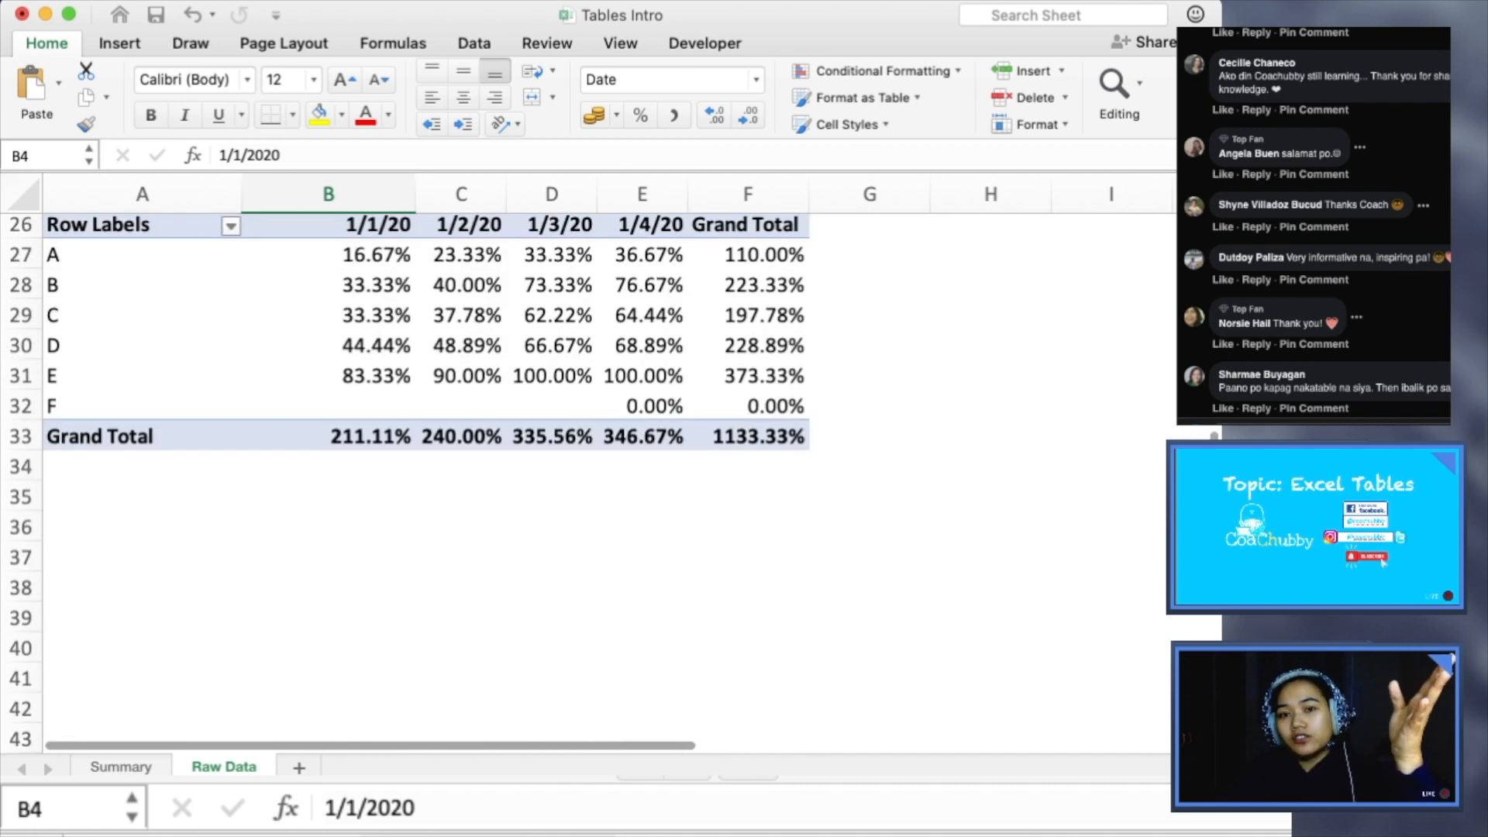
scroll(426, 480, up, 10)
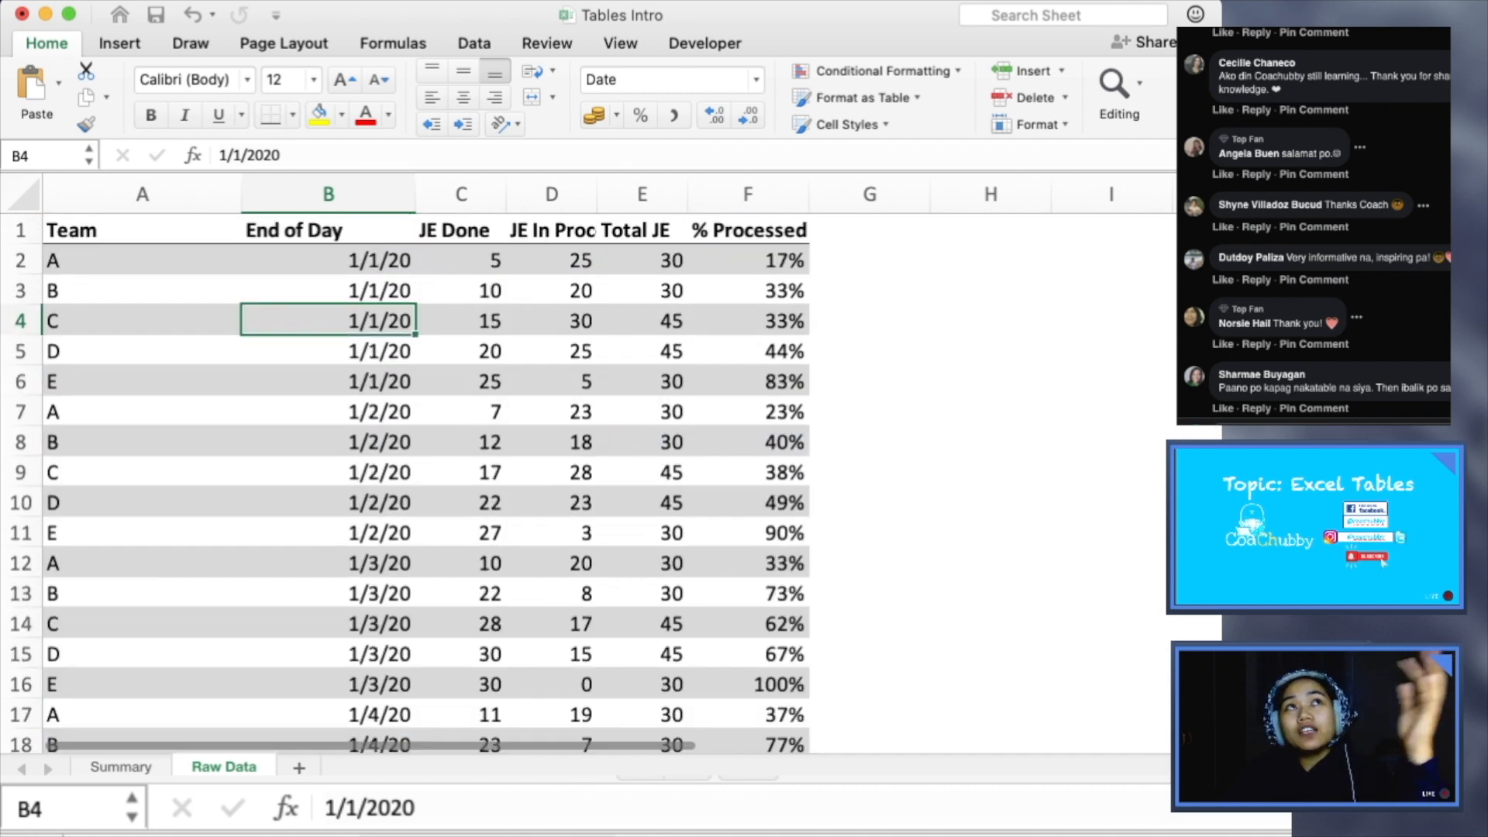
- Inspect the formulas in cell F2 of % Processed and cell E13 of Total JE in the converted range
click(143, 260)
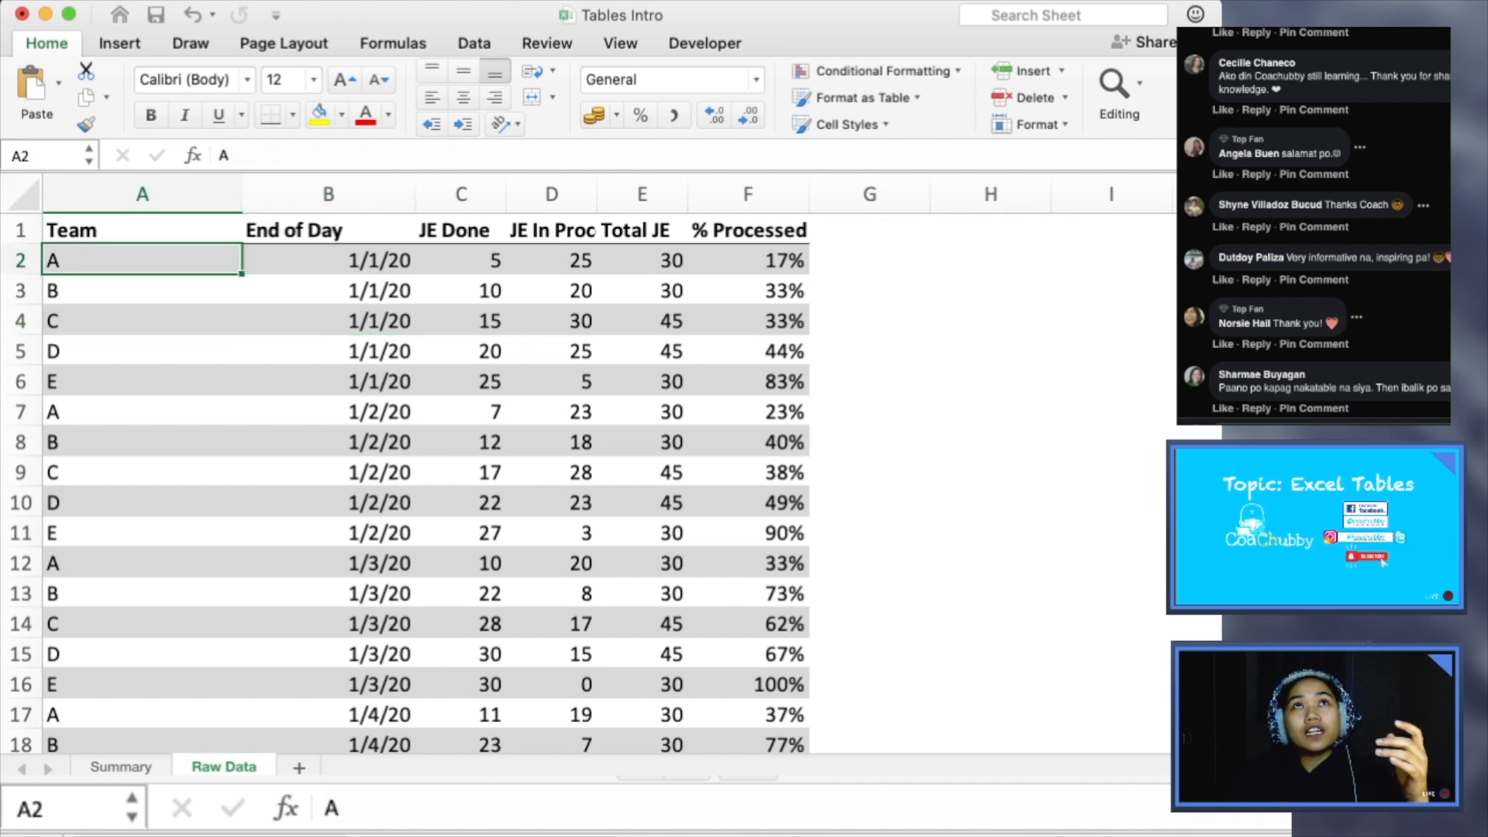
click(748, 260)
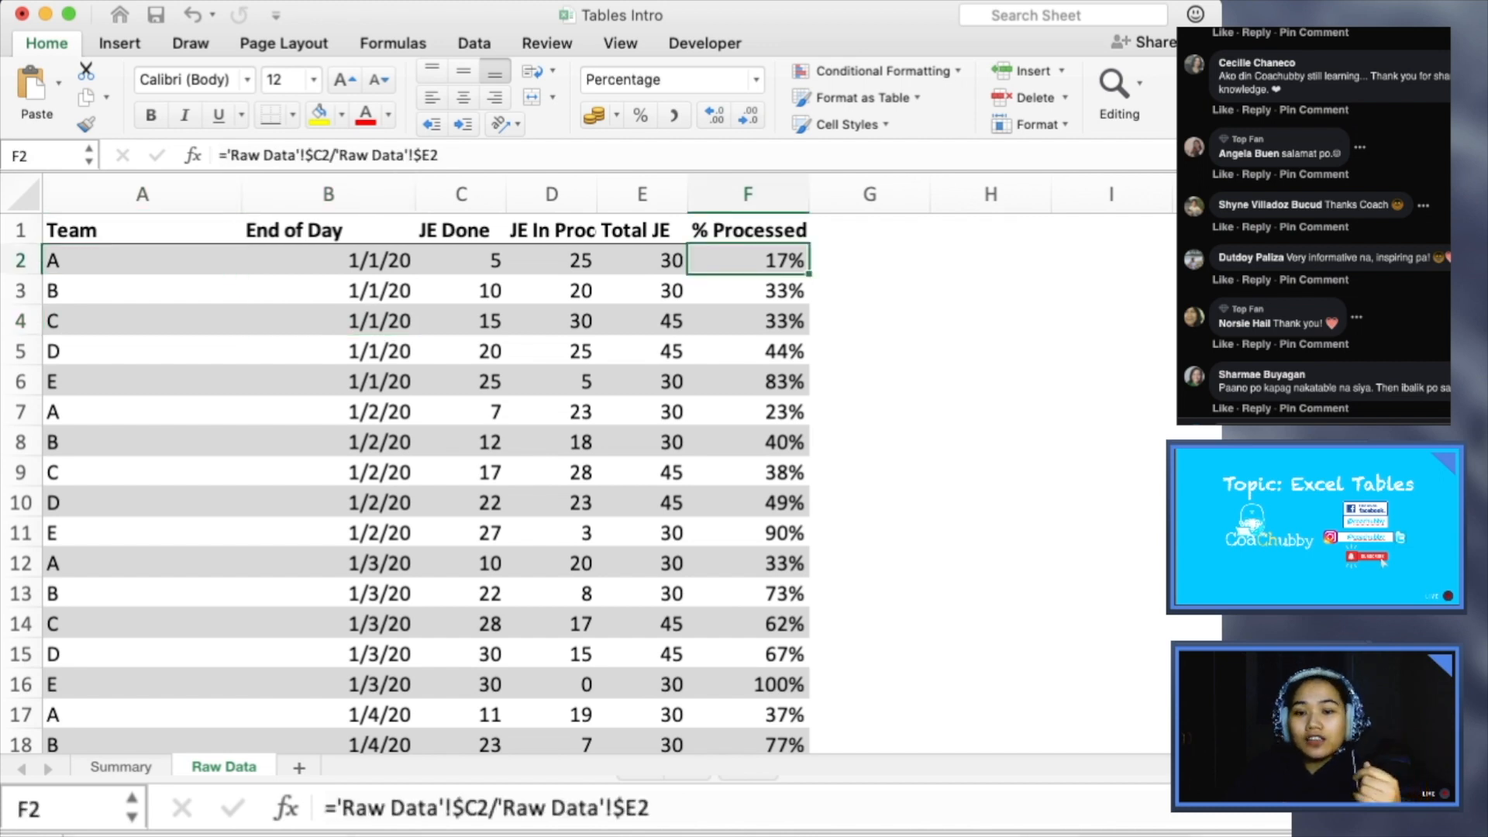
drag(458, 156, 219, 156)
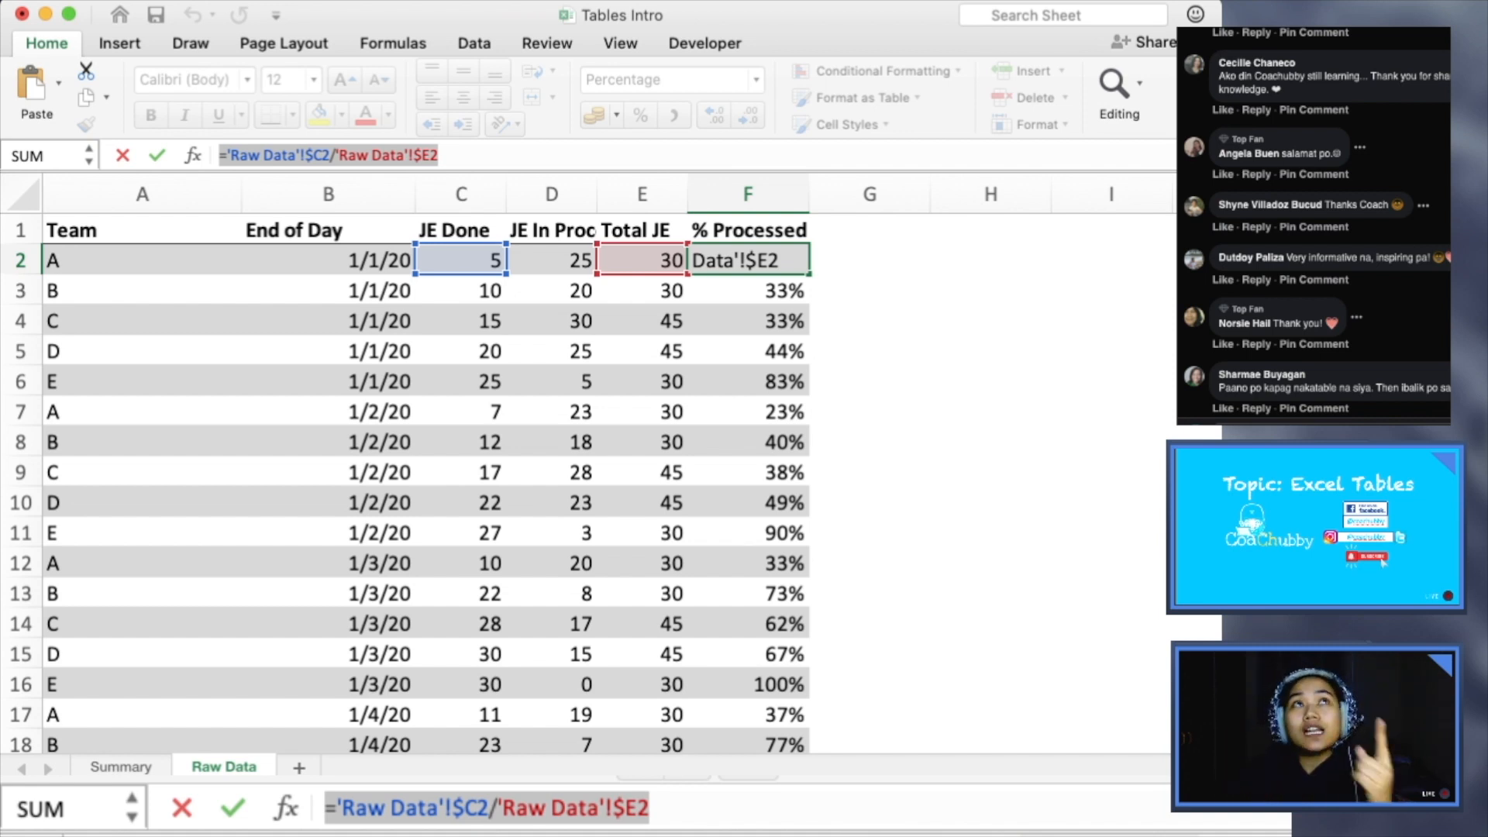
key(Return)
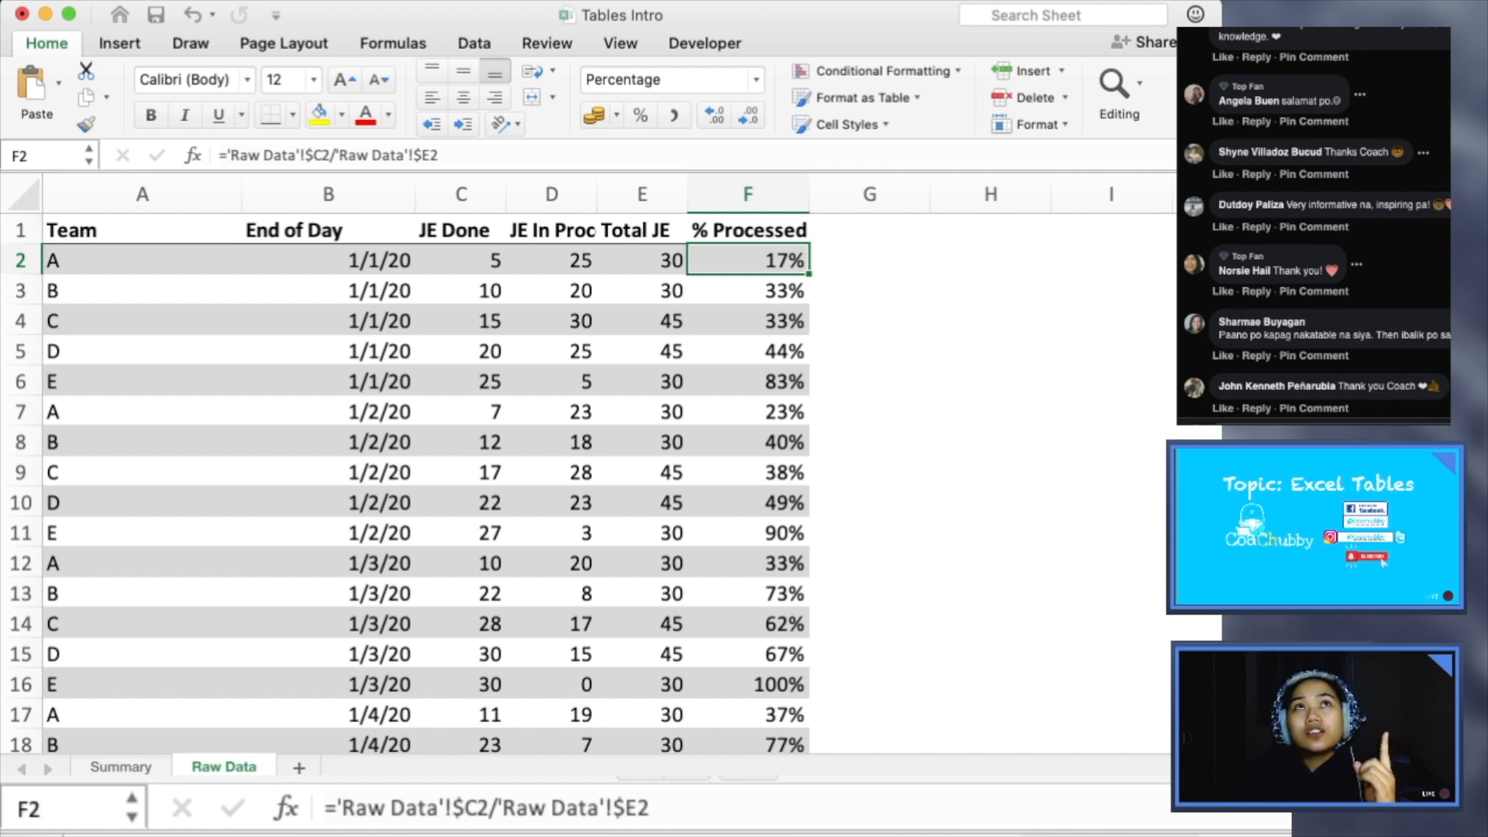
drag(552, 260, 642, 593)
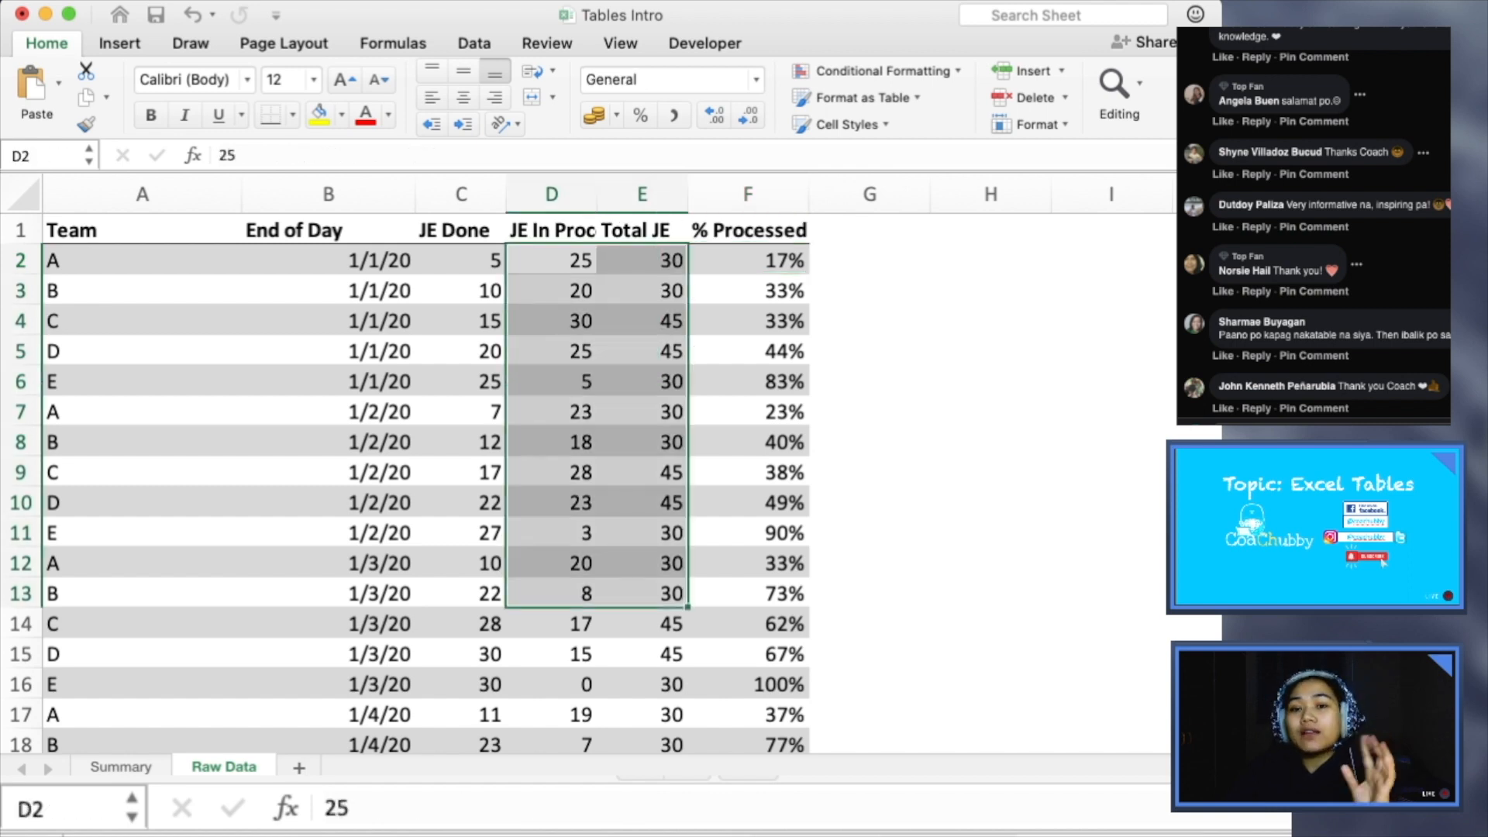
click(642, 593)
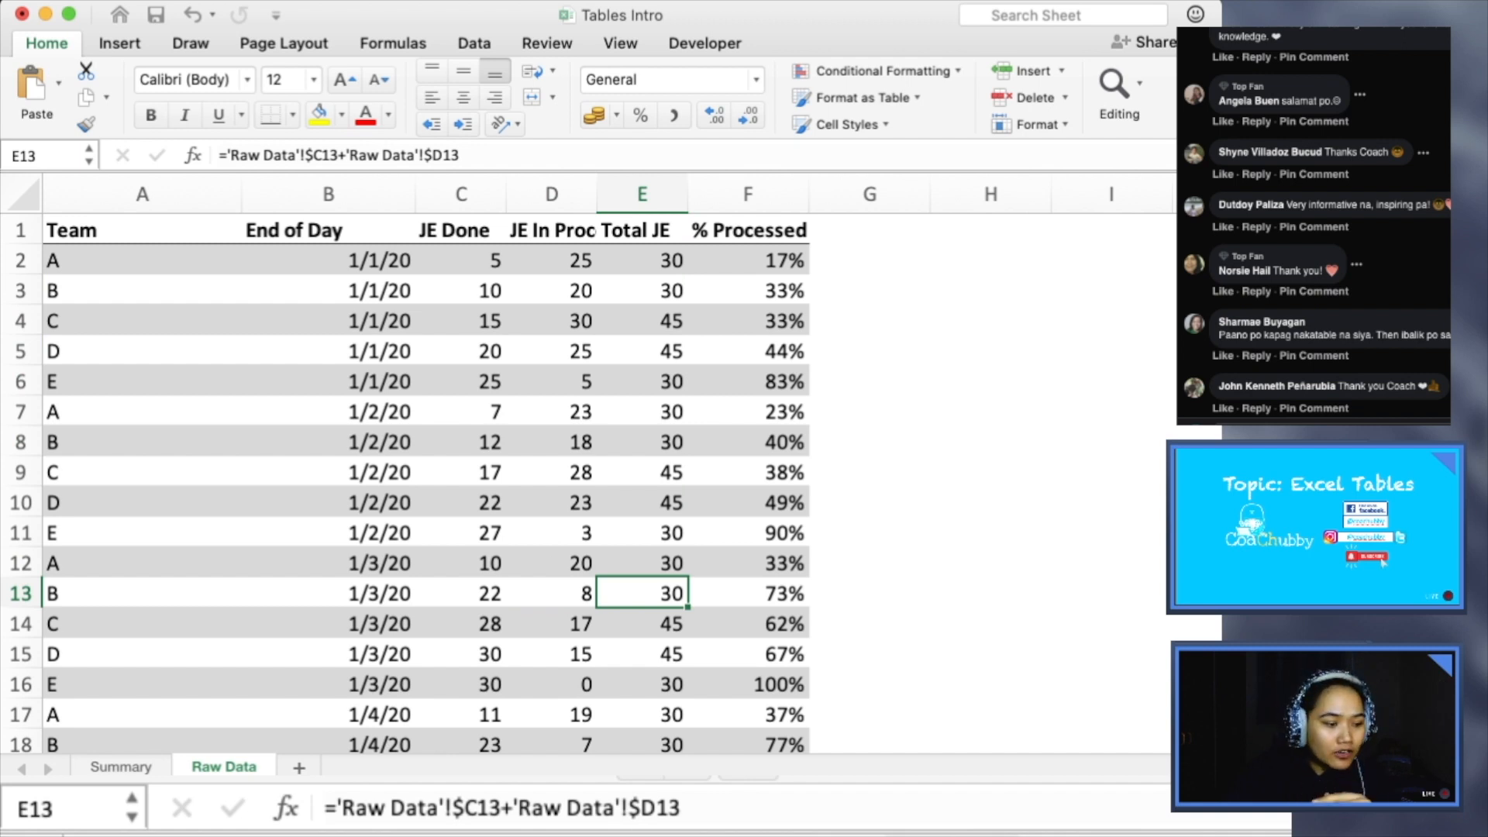
- Compare the converted source range with the PivotTable's 1/3/20 values for teams A and B
scroll(426, 480, down, 3)
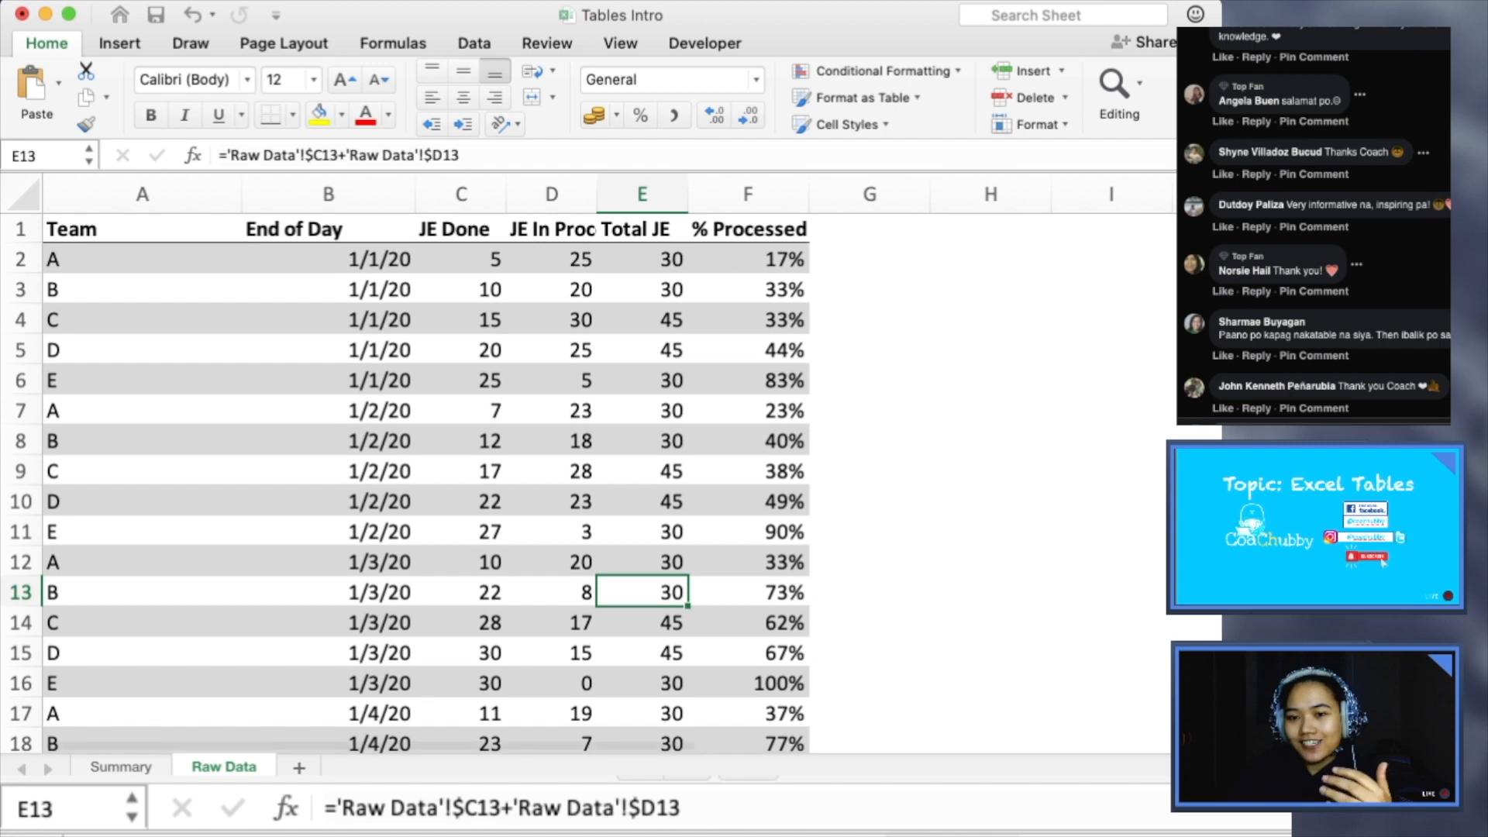
scroll(426, 481, up, 3)
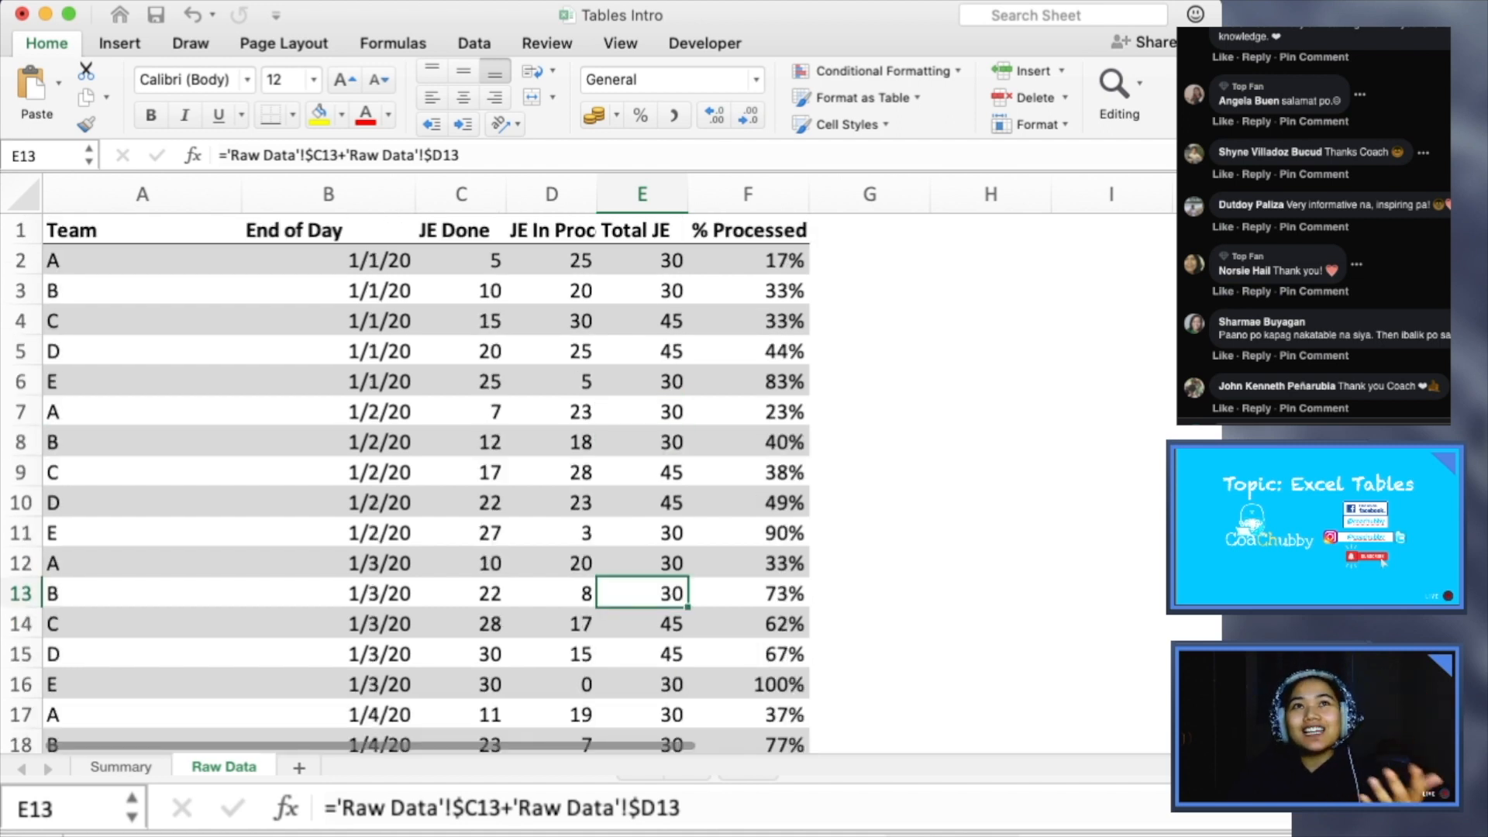
scroll(426, 481, down, 7)
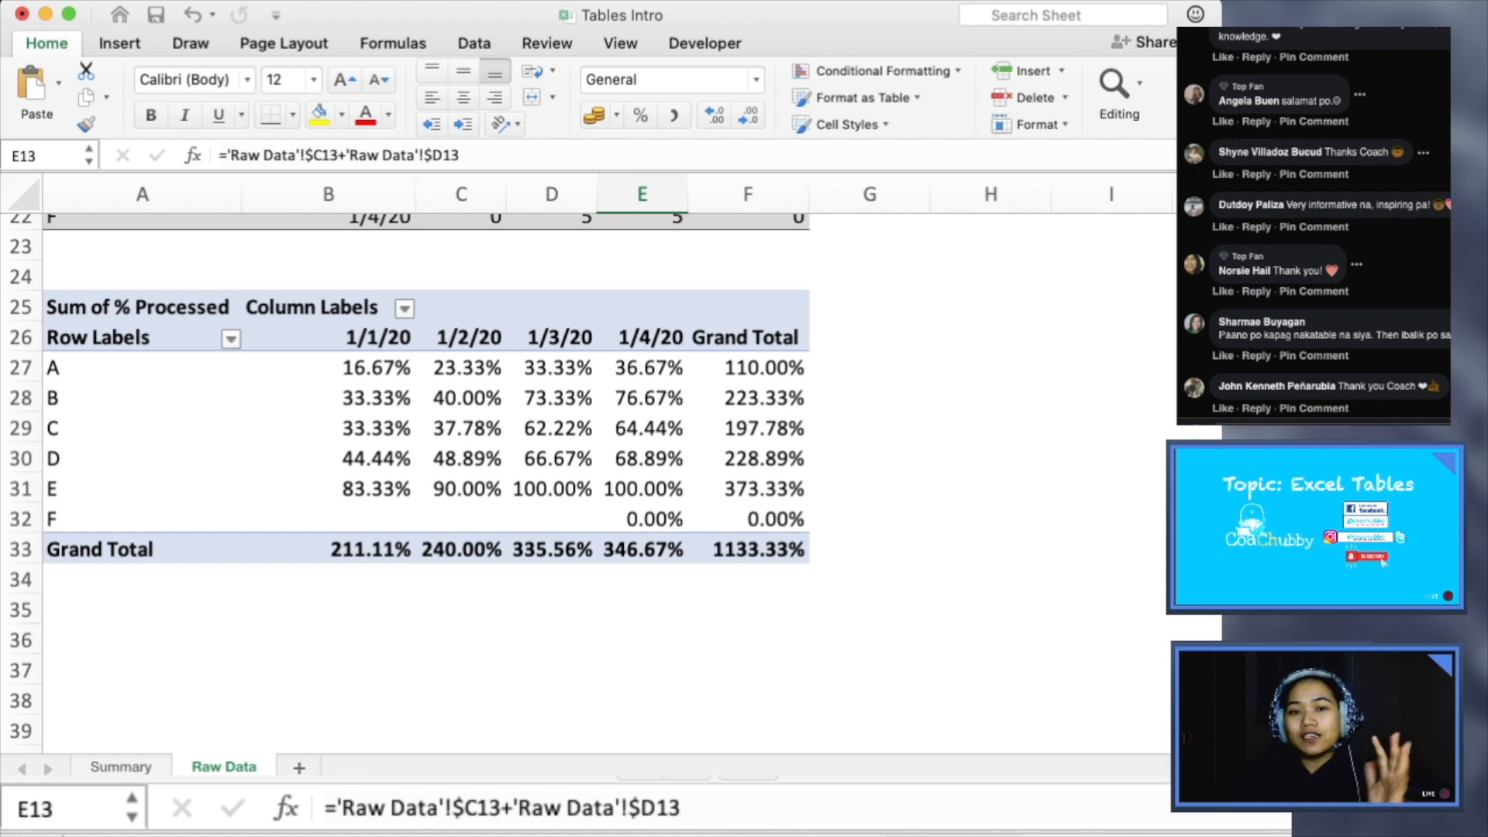
scroll(426, 480, up, 7)
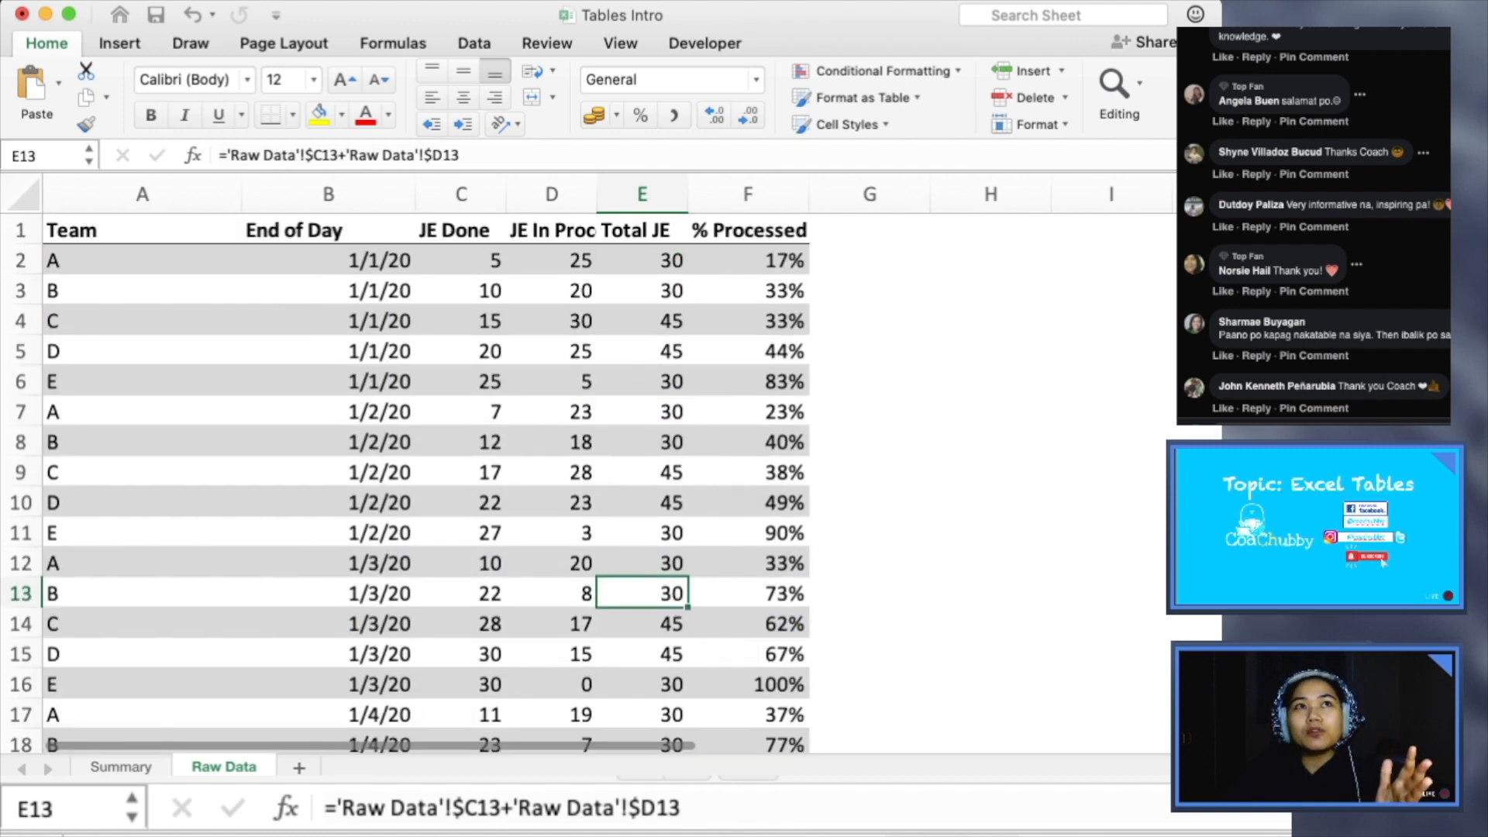
scroll(426, 481, down, 8)
drag(552, 324, 552, 351)
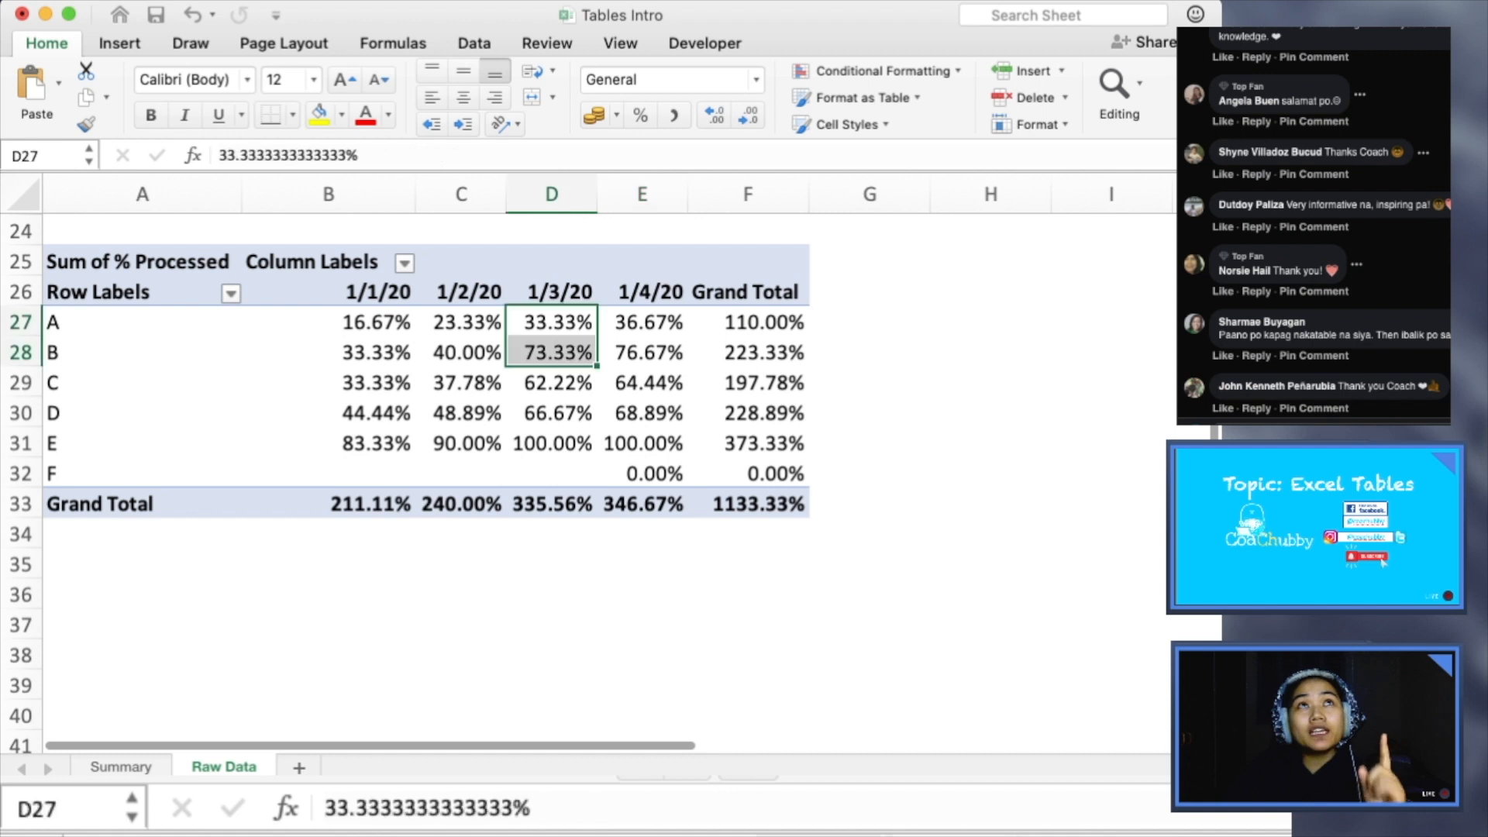
scroll(427, 481, up, 5)
scroll(426, 481, down, 2)
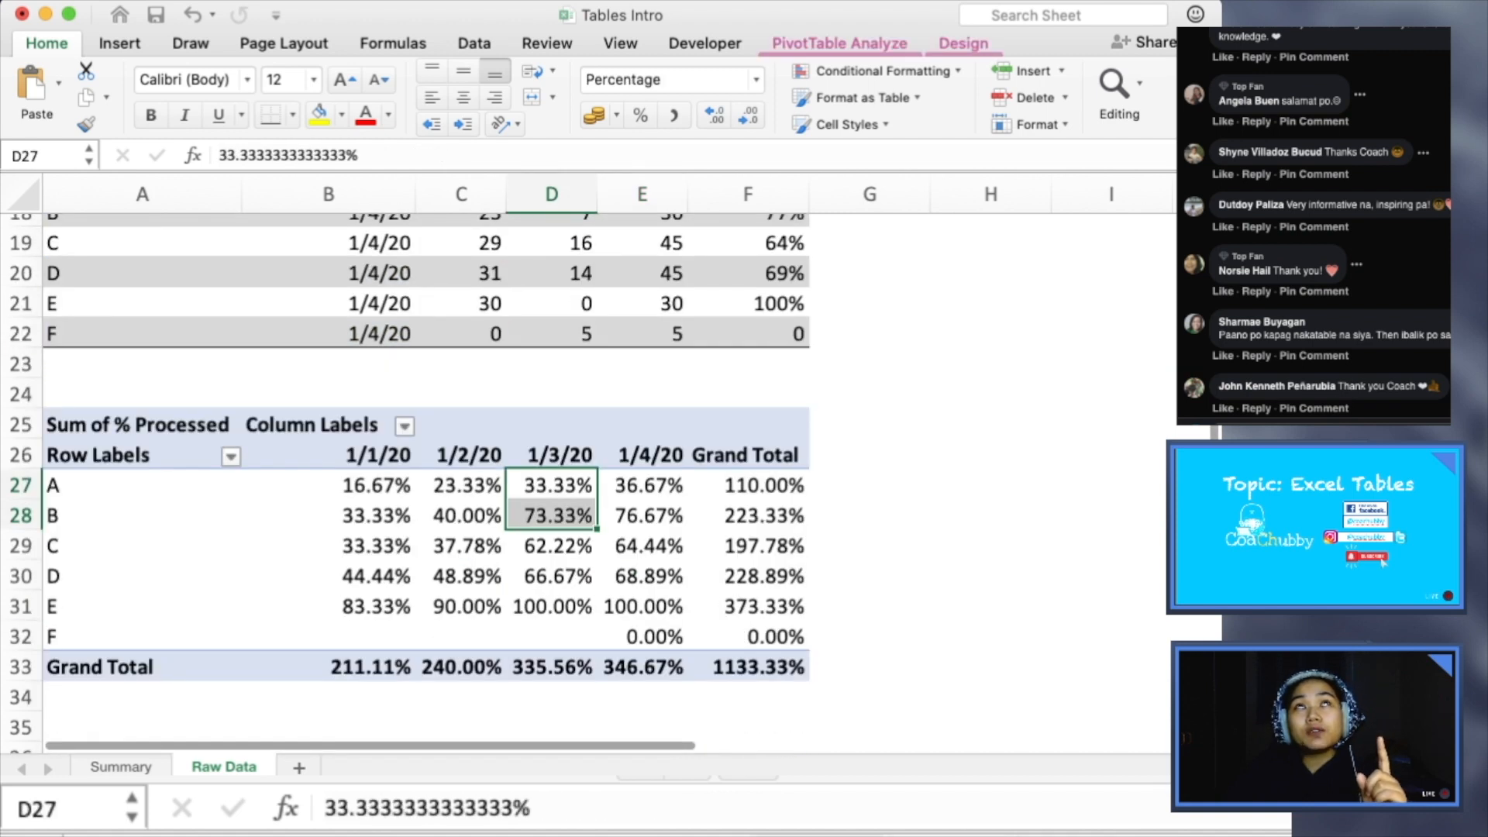
- Check which source range the PivotTable uses against the converted data, leaving the data source unchanged
click(839, 44)
click(740, 87)
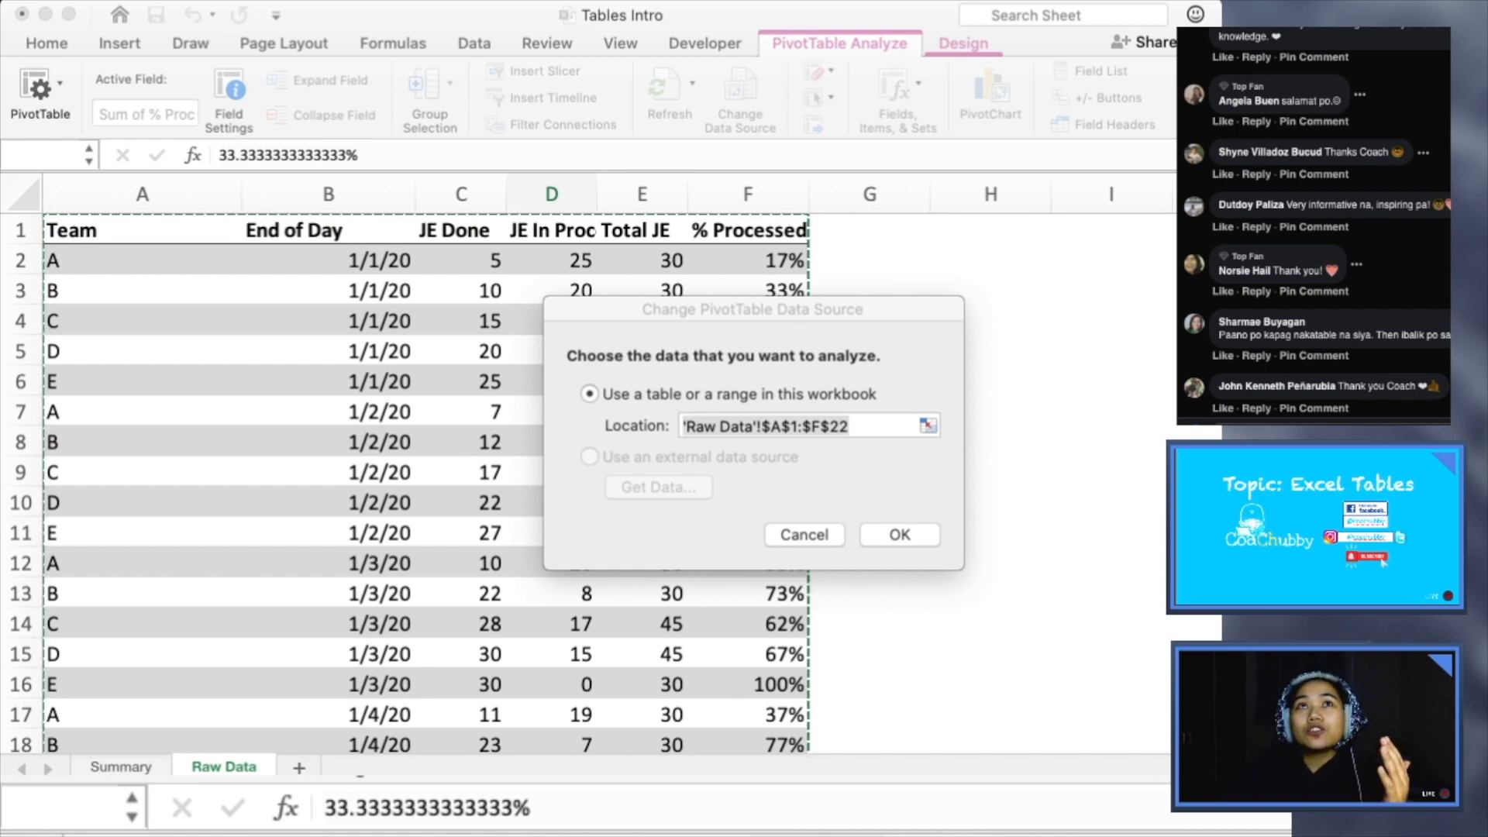
click(805, 534)
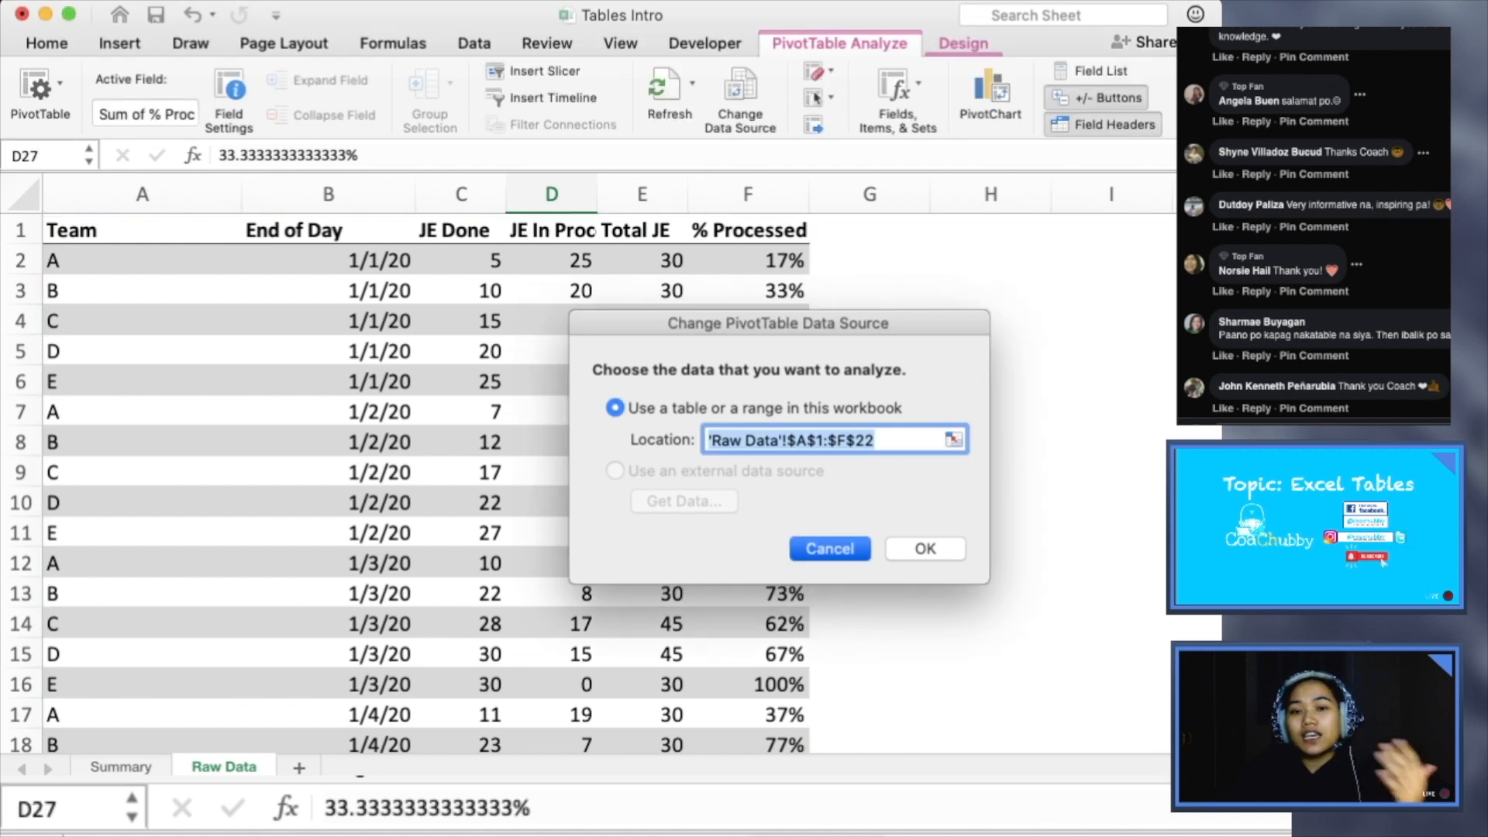
scroll(411, 481, down, 10)
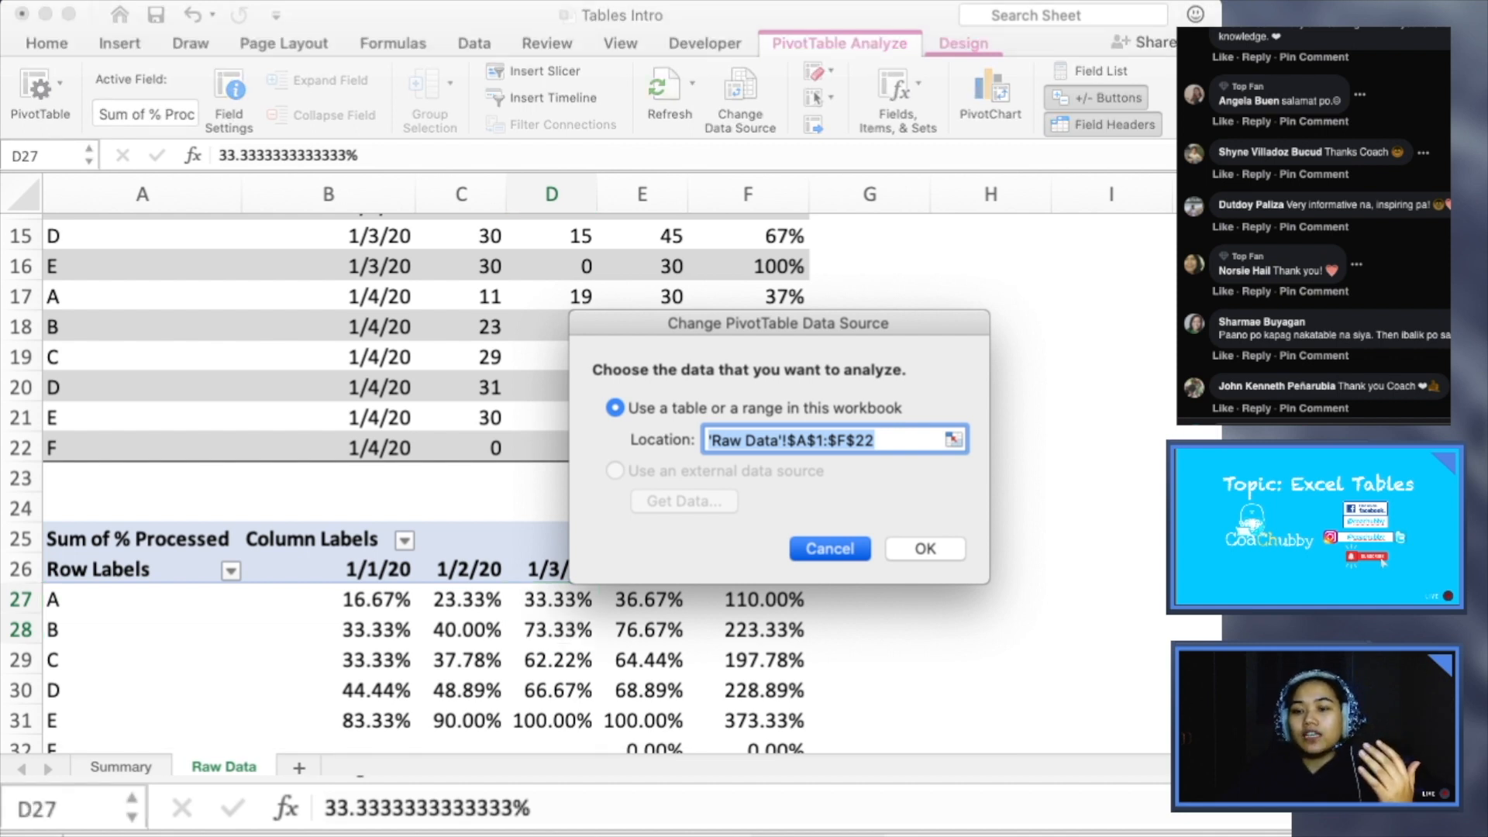
key(Escape)
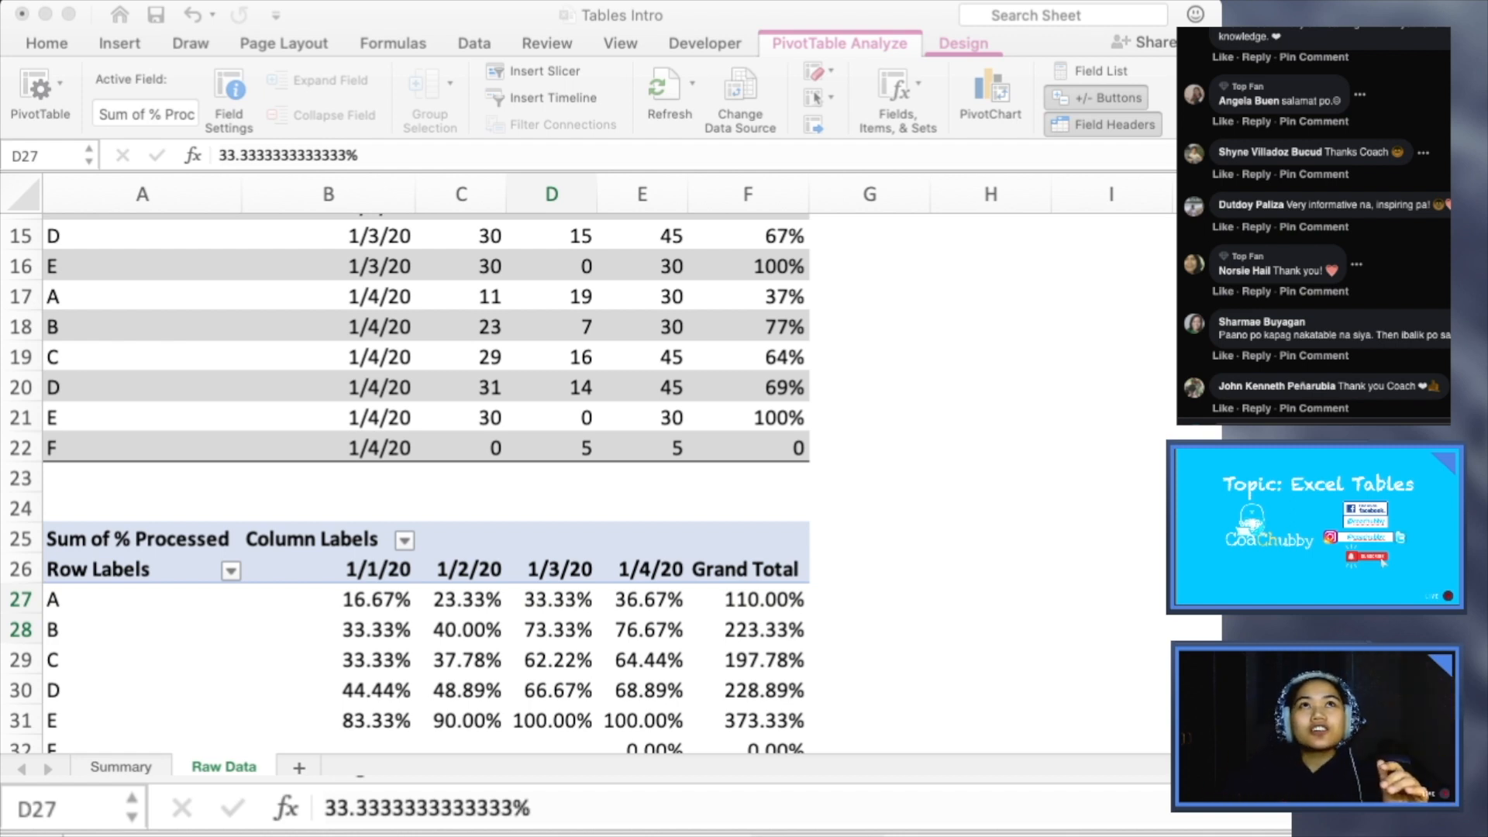
scroll(426, 465, up, 3)
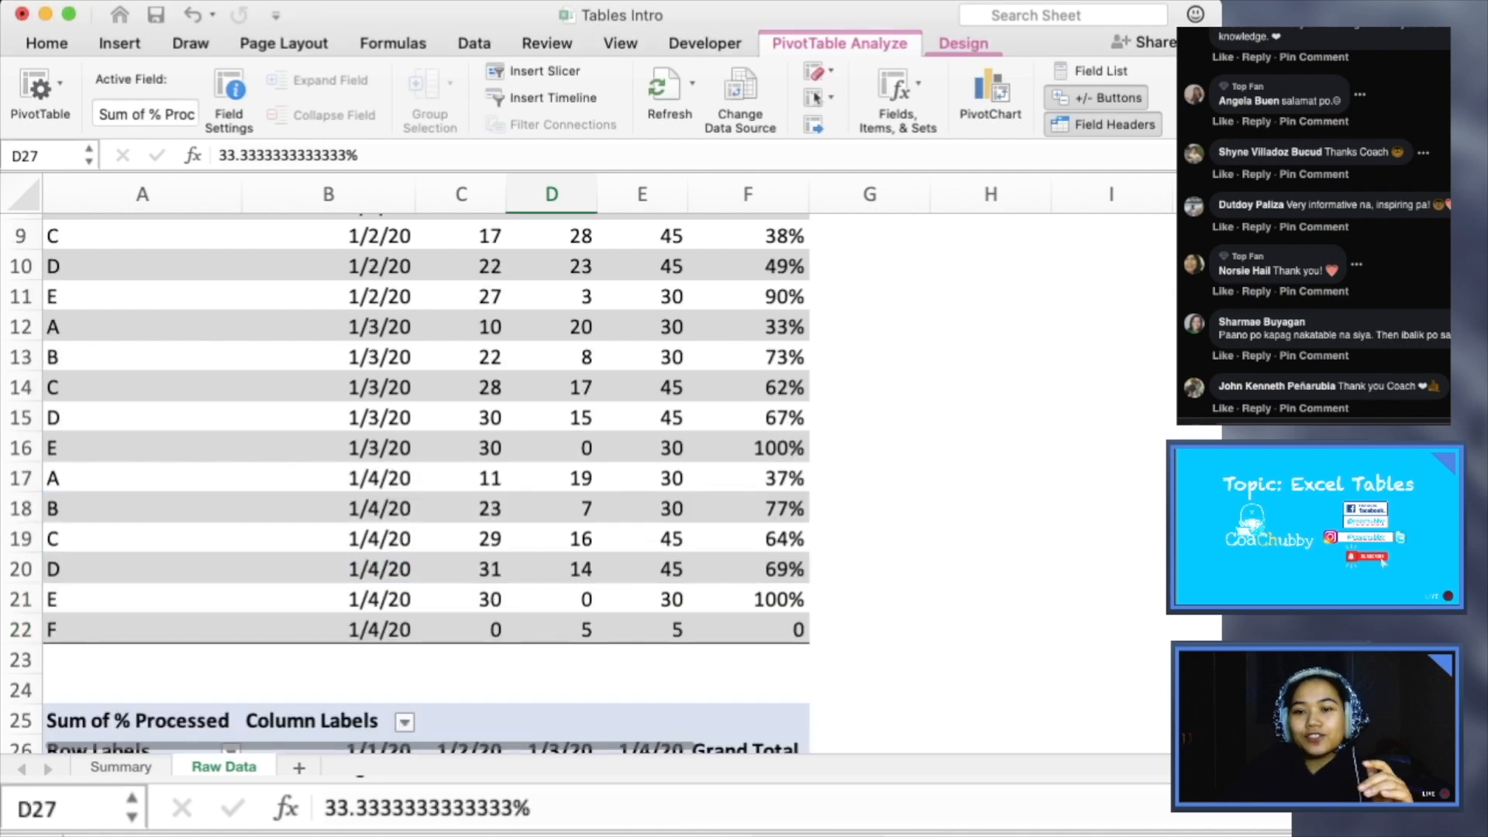